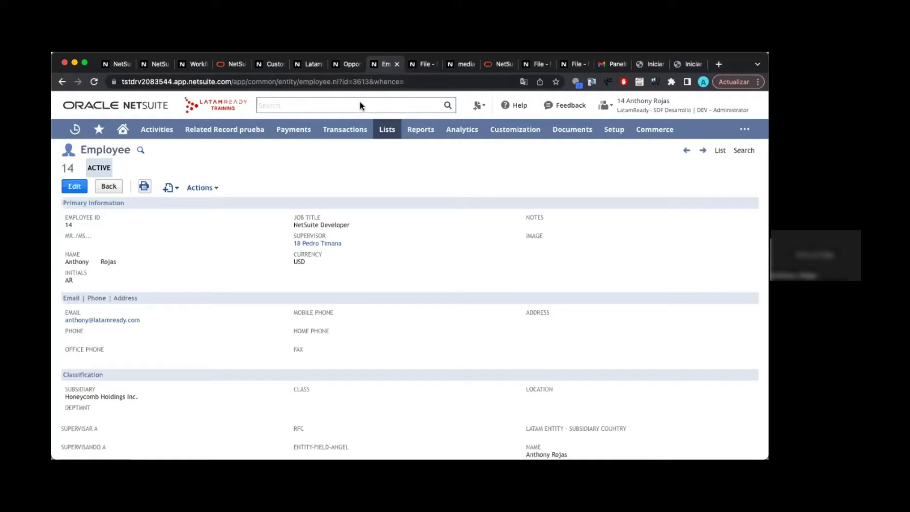
Open the Test WF All workflow and review the Definir Campos state and its transition to Aprobado
{"action": "left_click", "coordinate": [305, 67]}
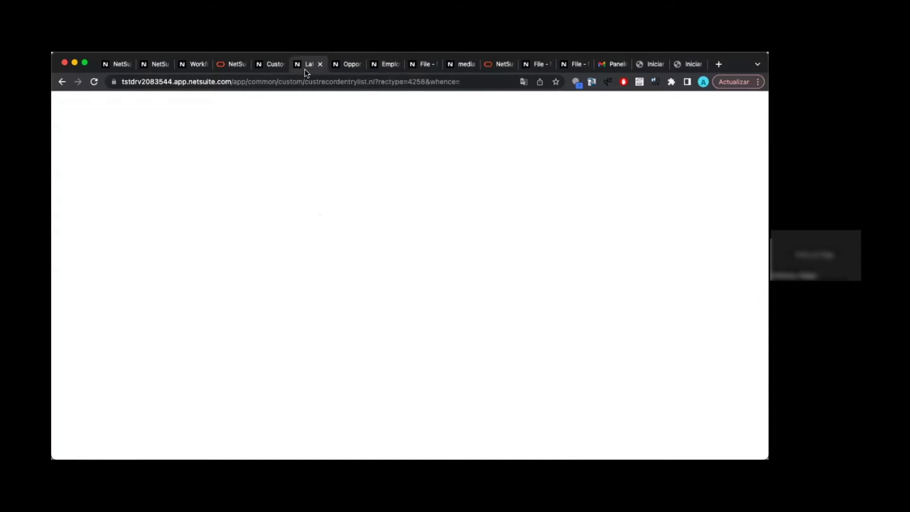
{"action": "left_click", "coordinate": [274, 65]}
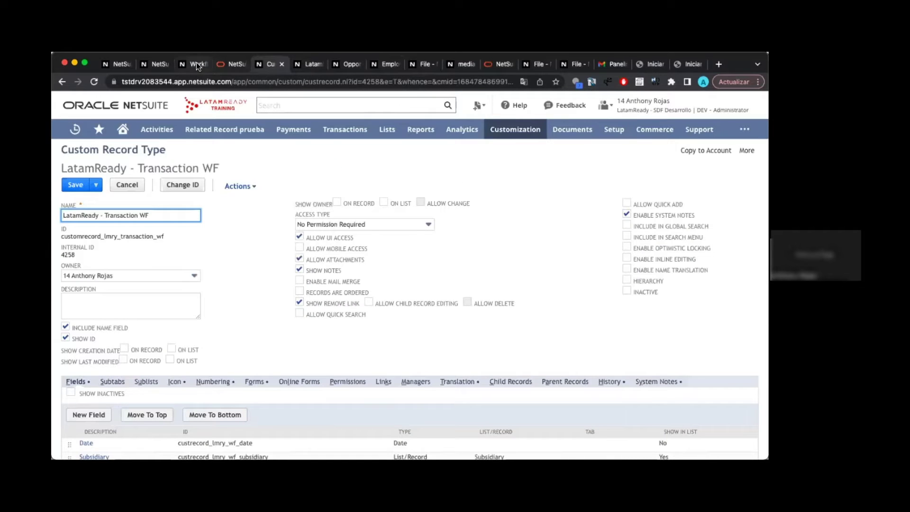
{"action": "left_click", "coordinate": [196, 63]}
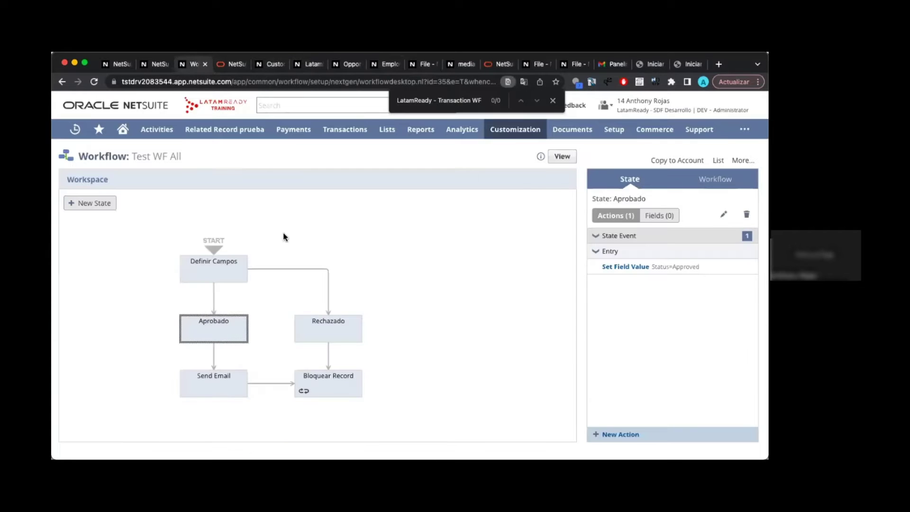
{"action": "left_click", "coordinate": [229, 263]}
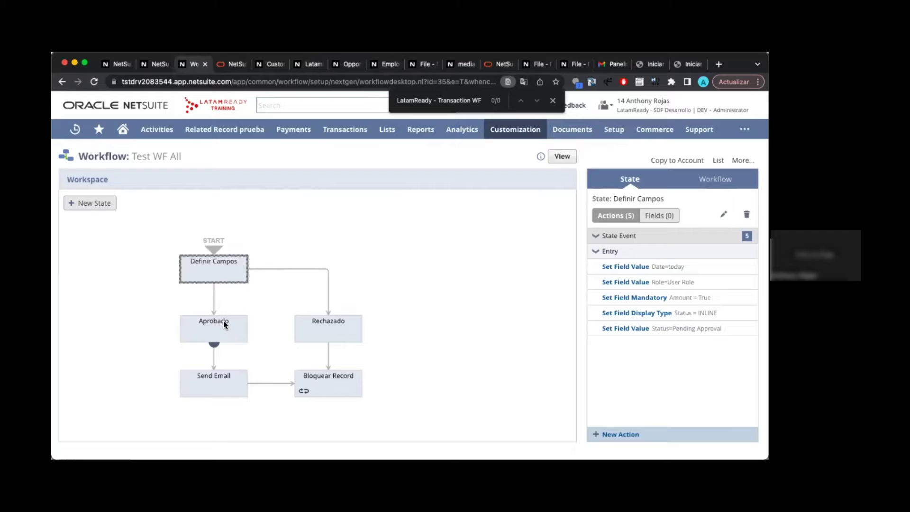
{"action": "left_click", "coordinate": [215, 299]}
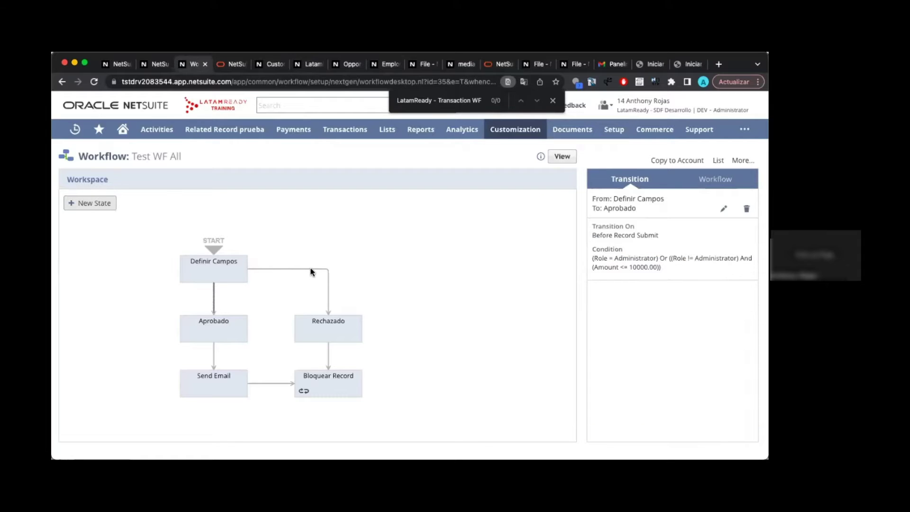
{"action": "left_click", "coordinate": [214, 284]}
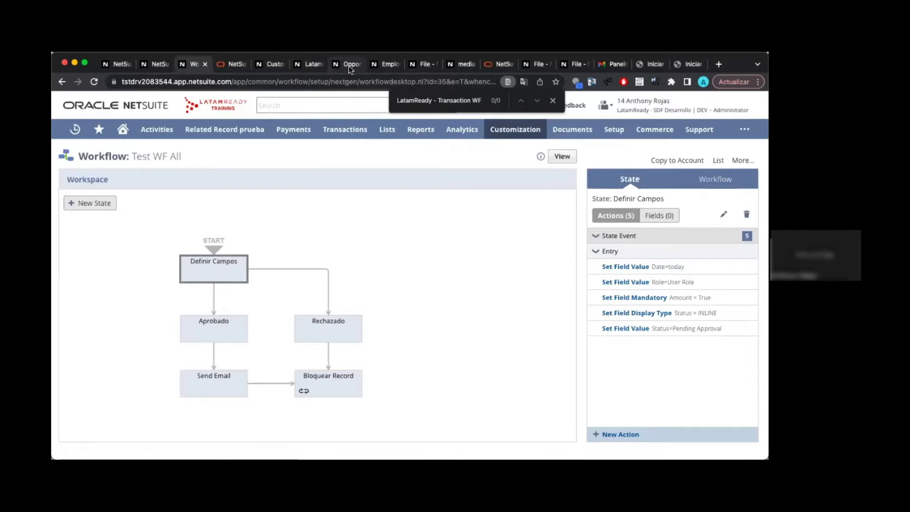
Open the Enable Features page separately and examine the SuiteCloud features, including the SuiteScript and SuiteFlow options
{"action": "left_click", "coordinate": [348, 66]}
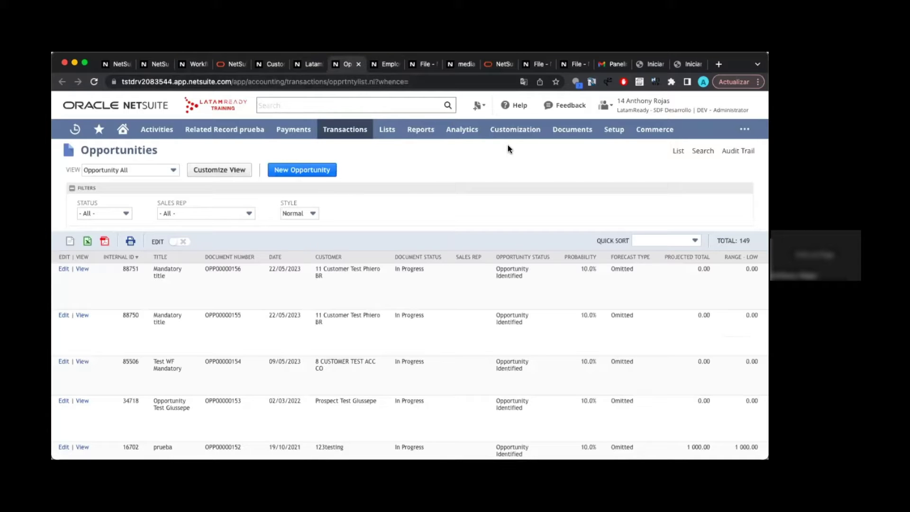
{"action": "mouse_move", "coordinate": [614, 138]}
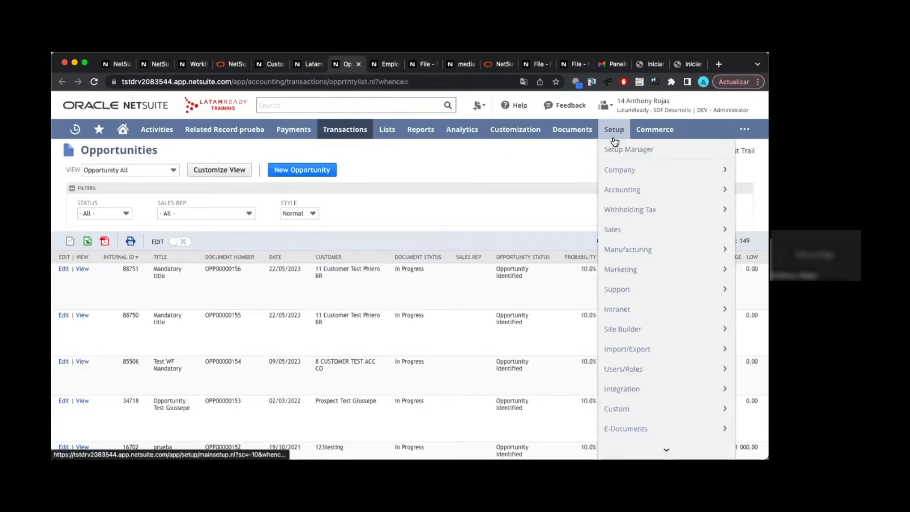
{"action": "mouse_move", "coordinate": [635, 232]}
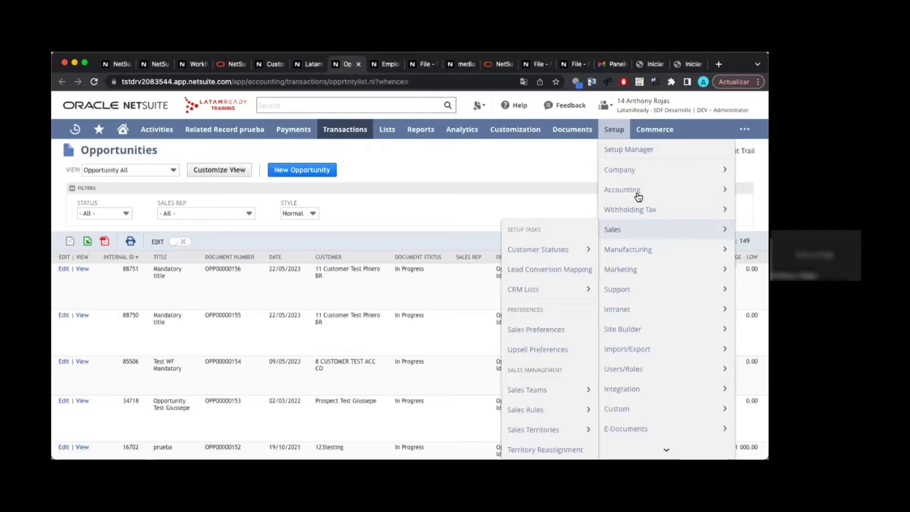
{"action": "mouse_move", "coordinate": [630, 175]}
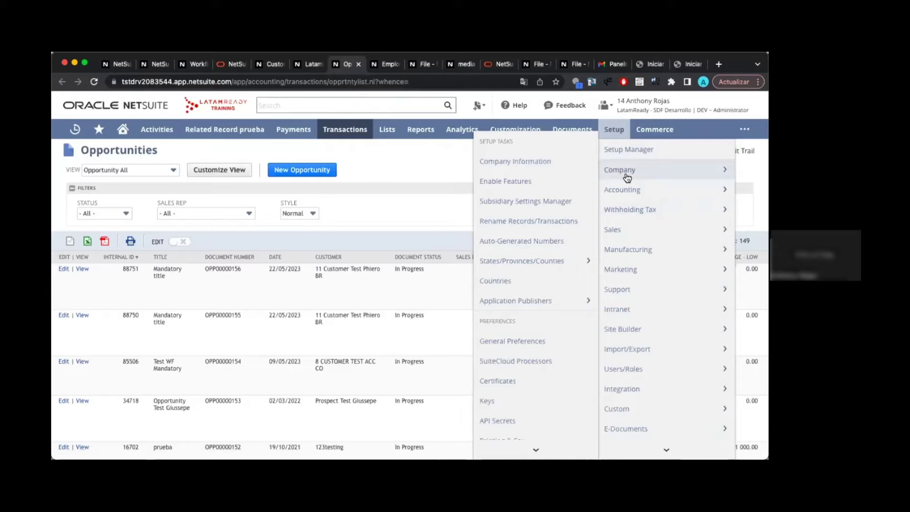
{"action": "left_click", "coordinate": [558, 180], "text": "super"}
{"action": "left_click", "coordinate": [381, 67]}
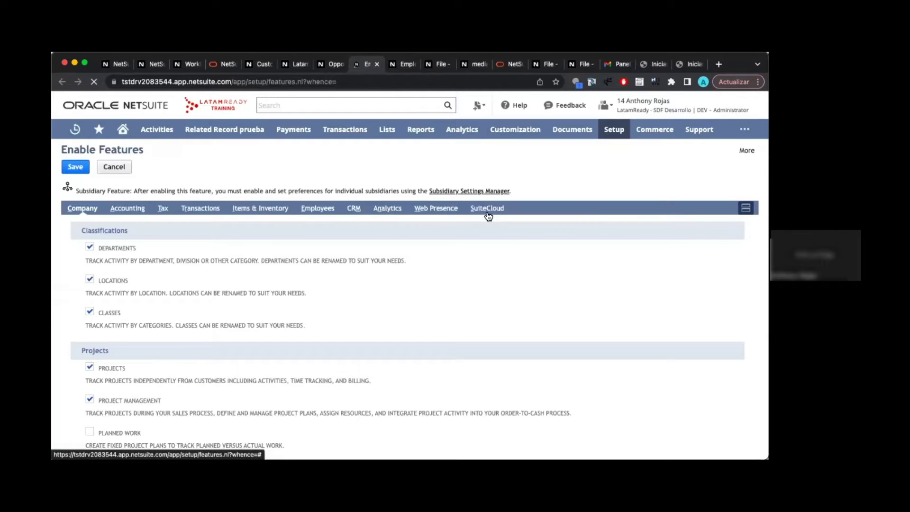
{"action": "left_click", "coordinate": [480, 266]}
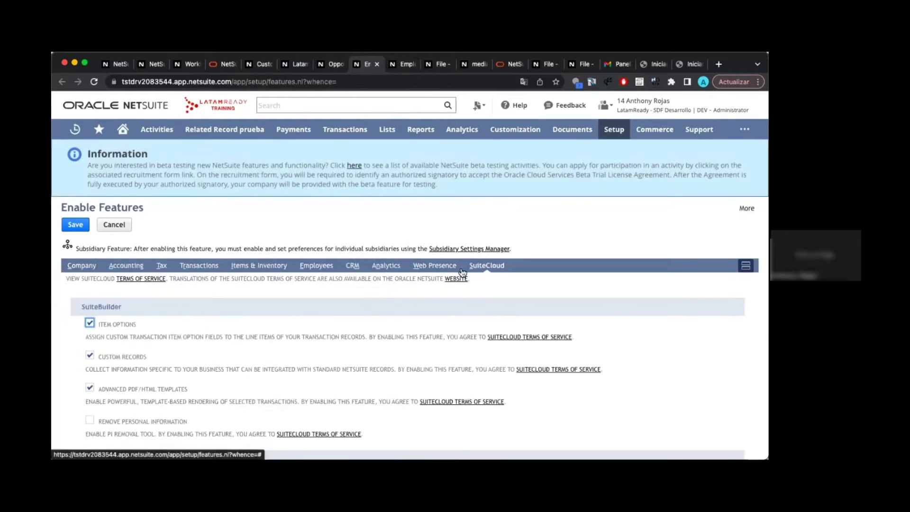
{"action": "scroll", "coordinate": [346, 313], "scroll_direction": "down", "scroll_amount": 5}
{"action": "scroll", "coordinate": [347, 314], "scroll_direction": "down", "scroll_amount": 3}
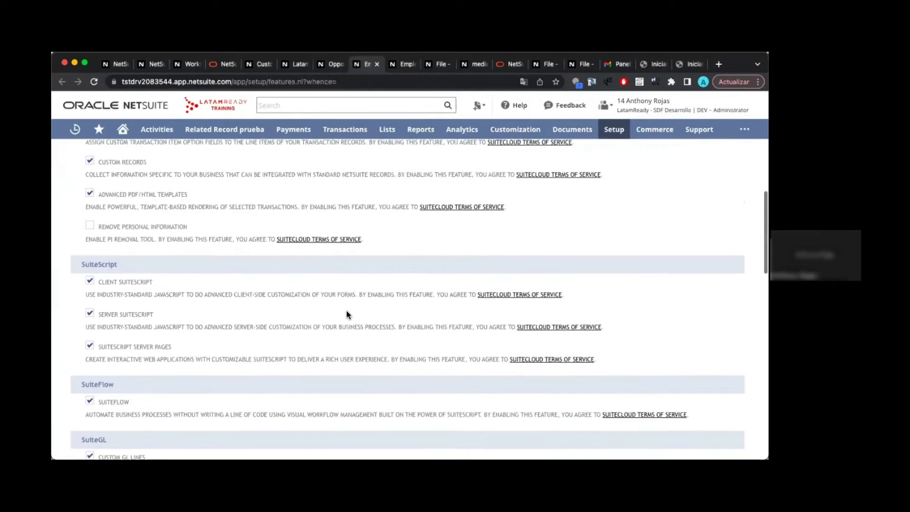
{"action": "scroll", "coordinate": [127, 349], "scroll_direction": "down", "scroll_amount": 1}
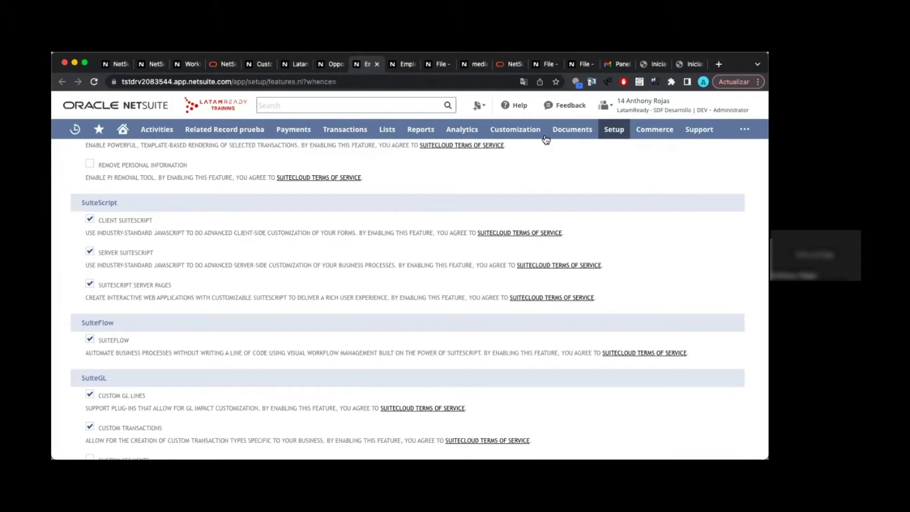
{"action": "mouse_move", "coordinate": [530, 132]}
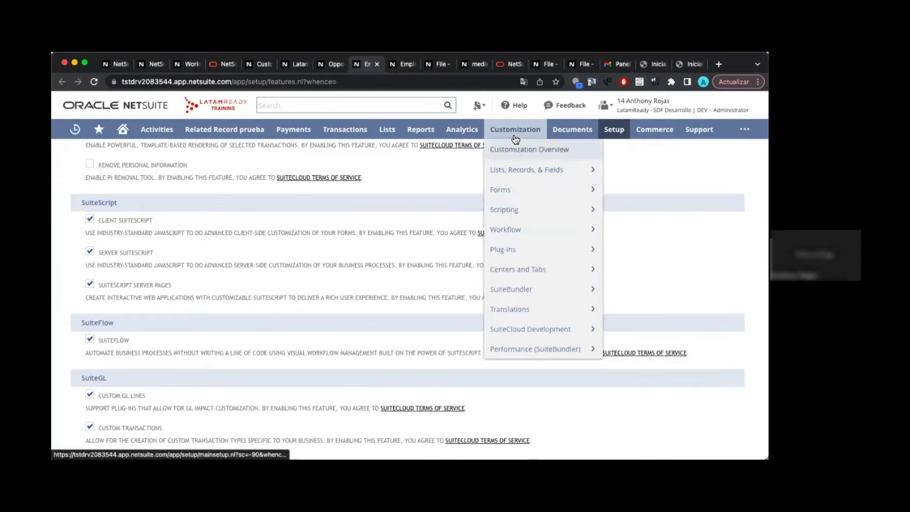
{"action": "mouse_move", "coordinate": [515, 212]}
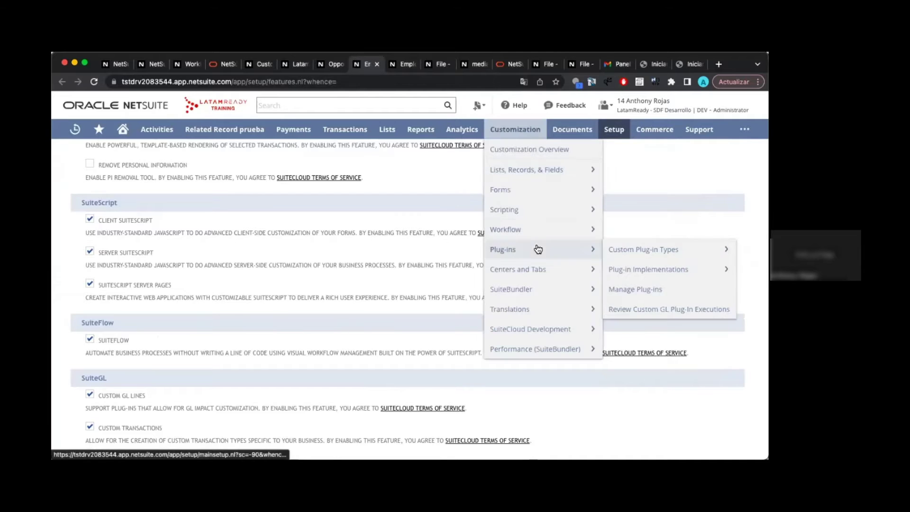
{"action": "mouse_move", "coordinate": [539, 237]}
{"action": "mouse_move", "coordinate": [615, 240]}
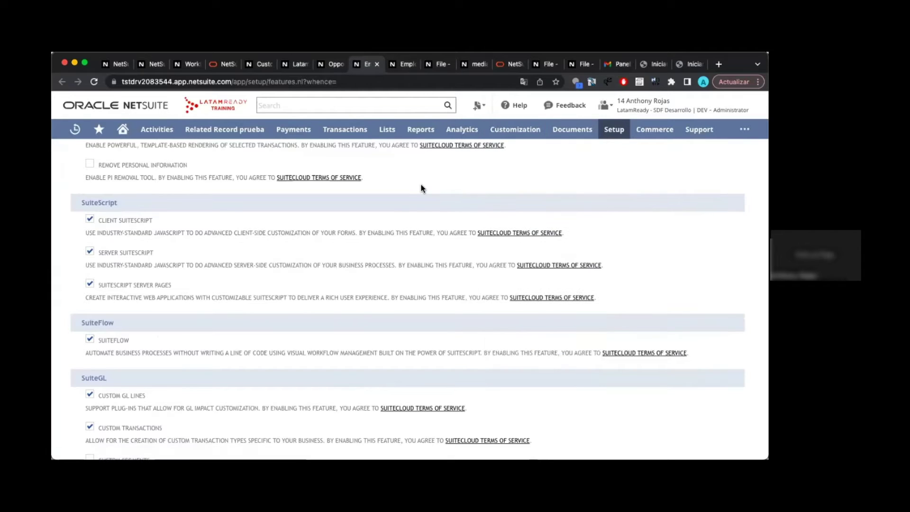
Search for "manage roles", open the Manage Roles page separately, and close the Enable Features page
{"action": "left_click", "coordinate": [401, 104]}
{"action": "type", "text": "m"}
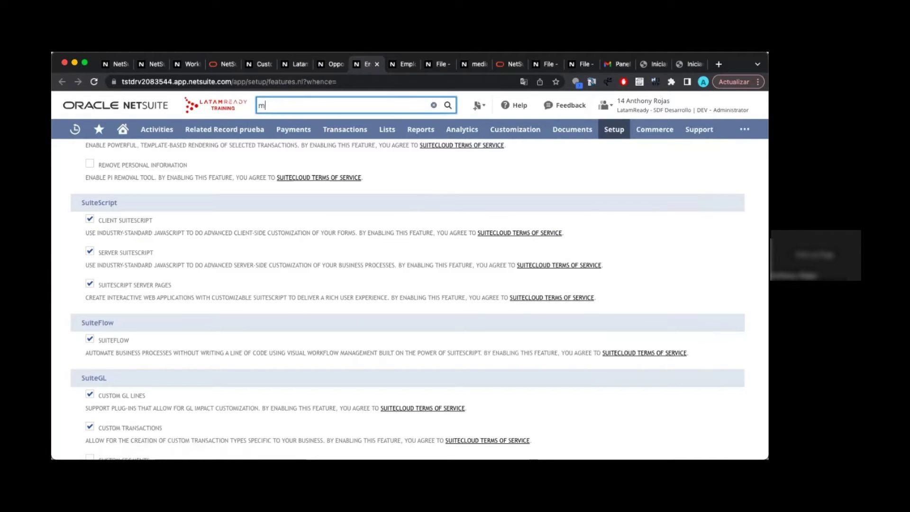
{"action": "type", "text": "anage roles"}
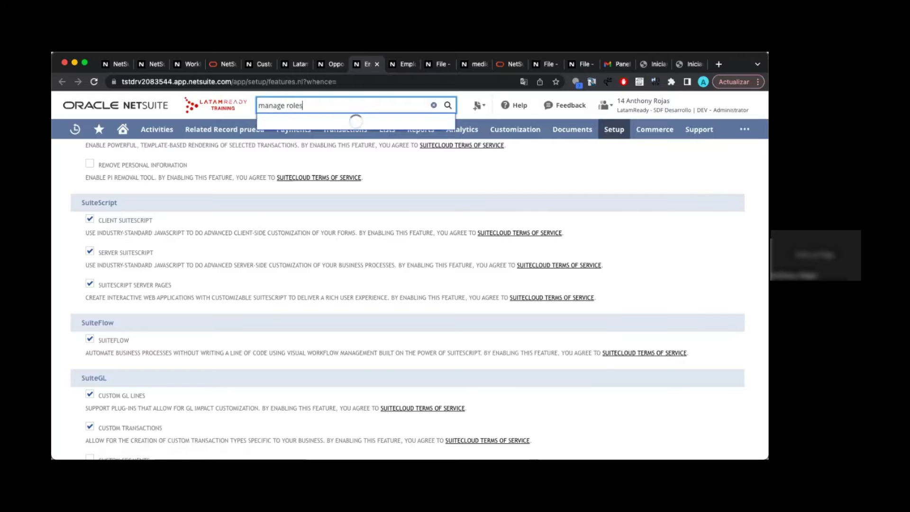
{"action": "left_click", "coordinate": [331, 138], "text": "super"}
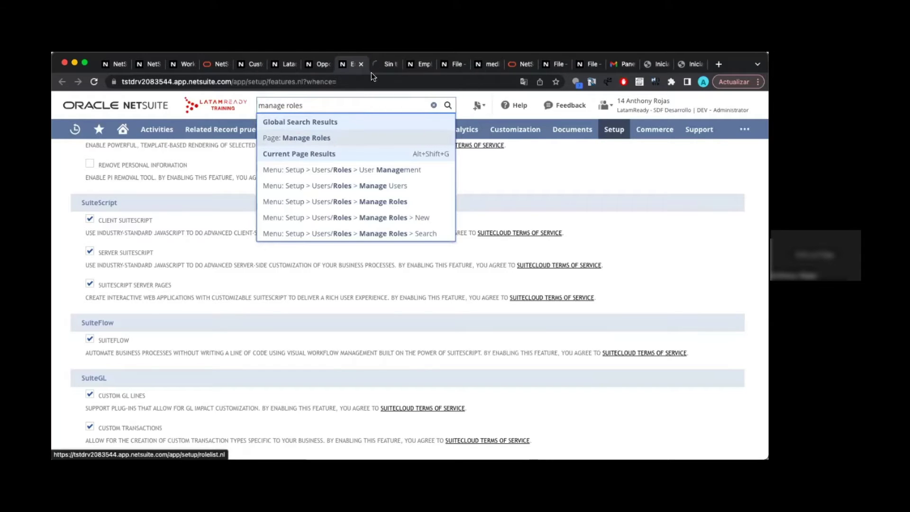
{"action": "left_click", "coordinate": [360, 64]}
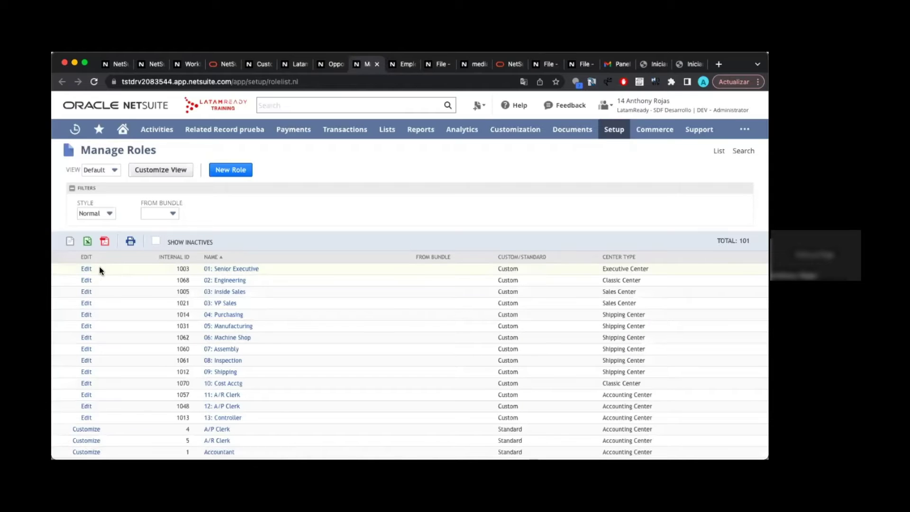
Open the 13: Controller role for editing and show its Setup permissions
{"action": "left_click", "coordinate": [89, 417], "text": "super"}
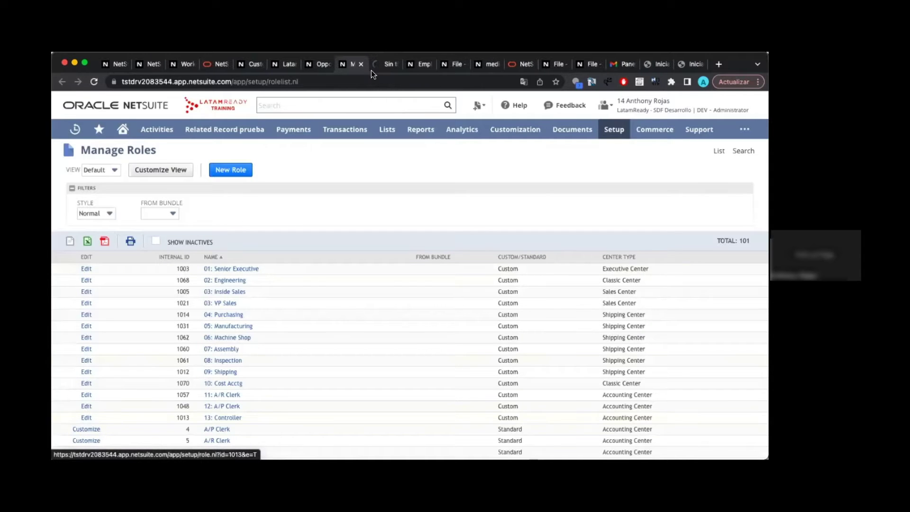
{"action": "left_click", "coordinate": [379, 66]}
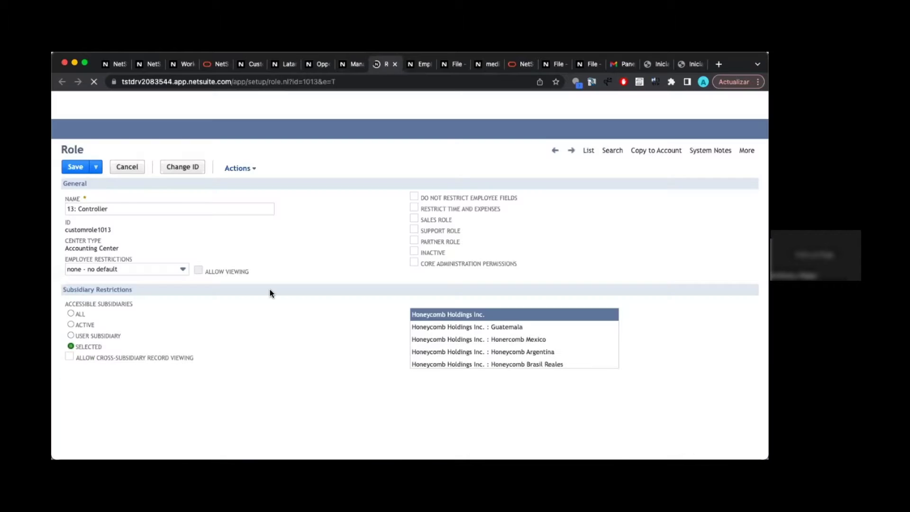
{"action": "scroll", "coordinate": [269, 289], "scroll_direction": "down", "scroll_amount": 3}
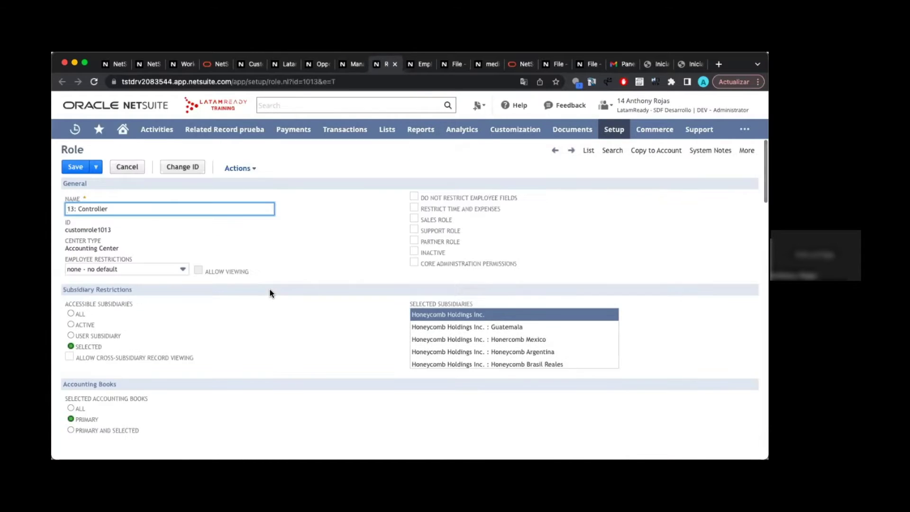
{"action": "scroll", "coordinate": [270, 293], "scroll_direction": "down", "scroll_amount": 10}
{"action": "scroll", "coordinate": [270, 293], "scroll_direction": "up", "scroll_amount": 5}
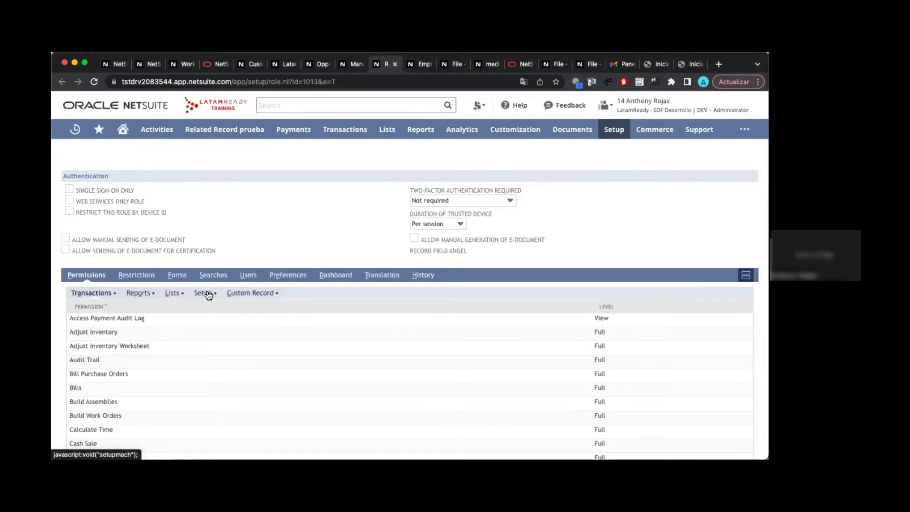
{"action": "left_click", "coordinate": [208, 293]}
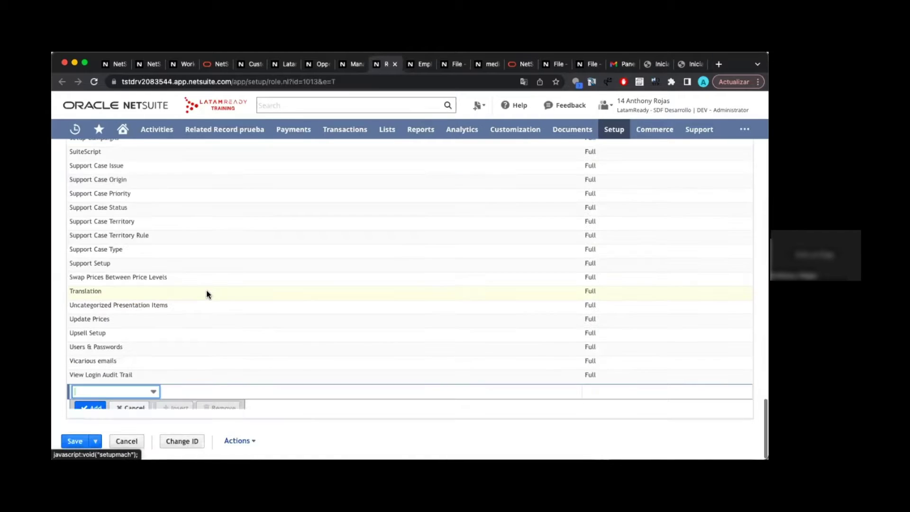
Fill in a new Setup permission line with Workflow at the Full level, and close the role without saving
{"action": "left_click", "coordinate": [123, 391]}
{"action": "type", "text": "w"}
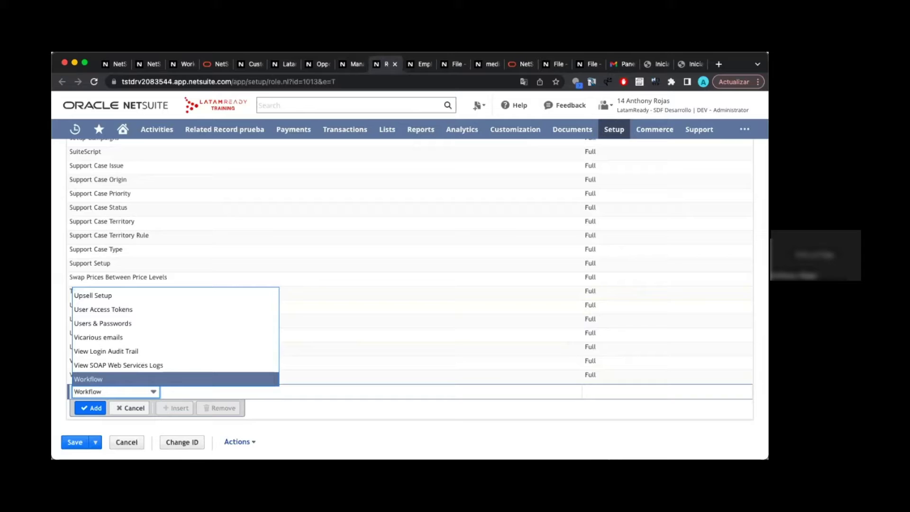
{"action": "key", "text": "Return"}
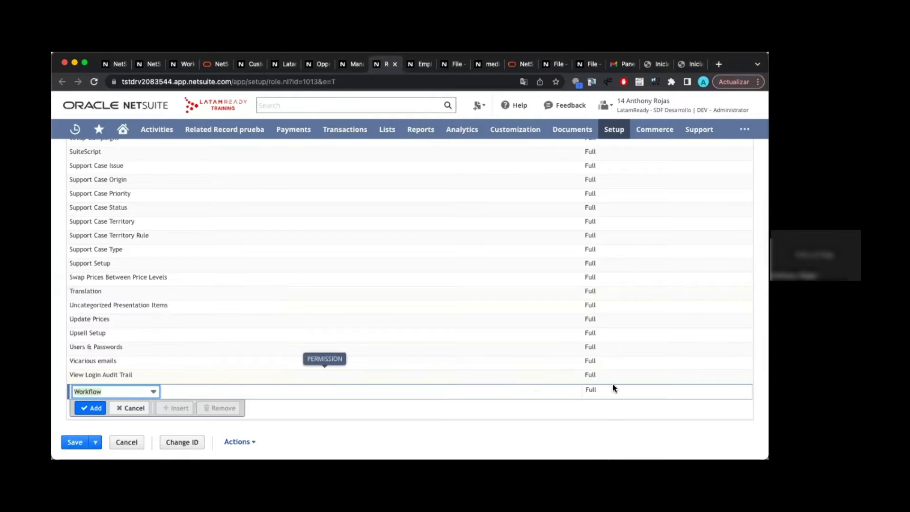
{"action": "left_click", "coordinate": [609, 389]}
{"action": "left_click", "coordinate": [608, 388]}
{"action": "left_click", "coordinate": [558, 406]}
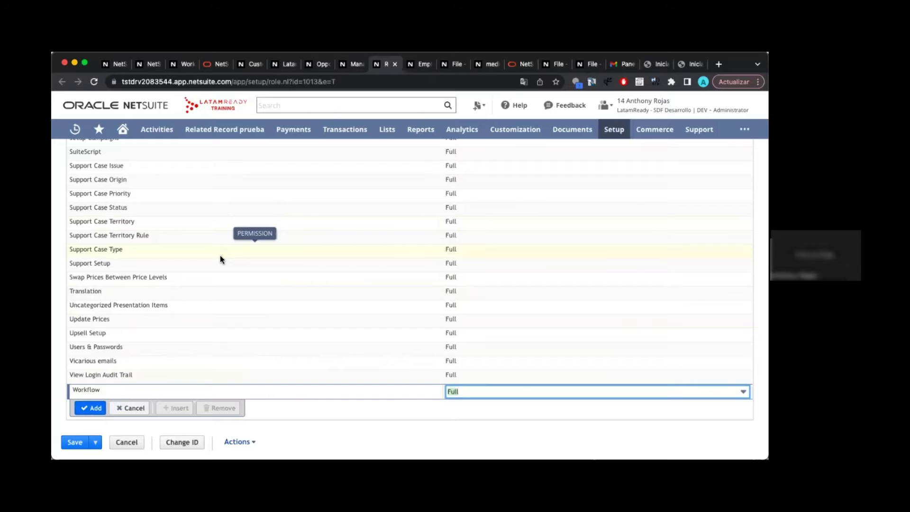
{"action": "scroll", "coordinate": [220, 256], "scroll_direction": "up", "scroll_amount": 20}
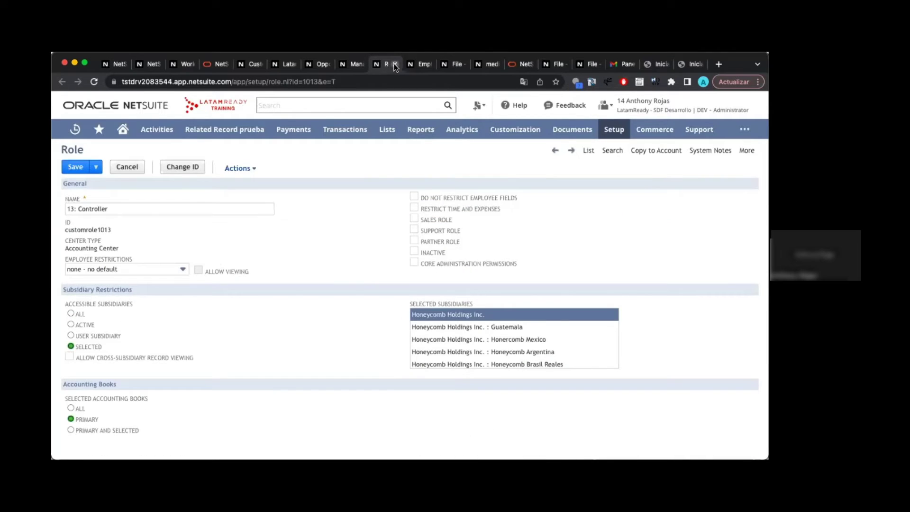
{"action": "left_click", "coordinate": [395, 65]}
{"action": "key", "text": "Return"}
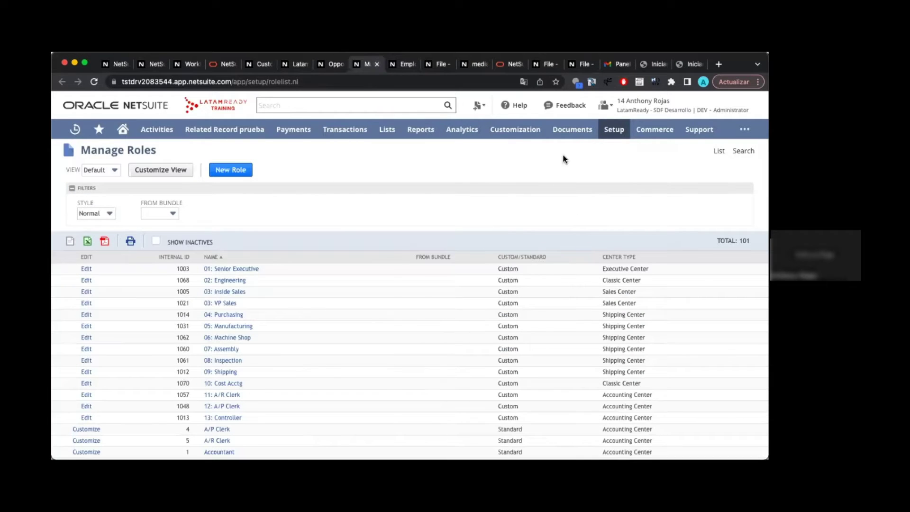
Open the Workflows list in place of Manage Roles and open the Opportunity WF workflow for editing
{"action": "mouse_move", "coordinate": [526, 134]}
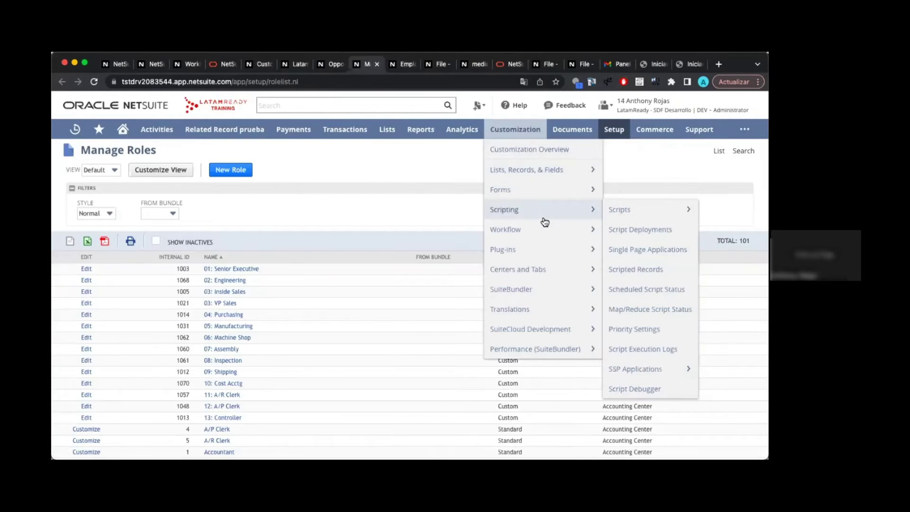
{"action": "mouse_move", "coordinate": [543, 230]}
{"action": "left_click", "coordinate": [617, 234], "text": "super"}
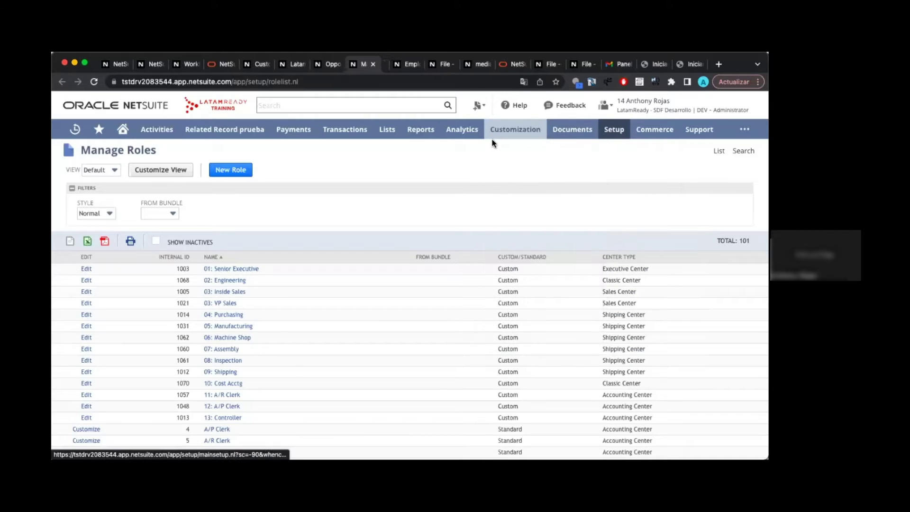
{"action": "left_click", "coordinate": [361, 64]}
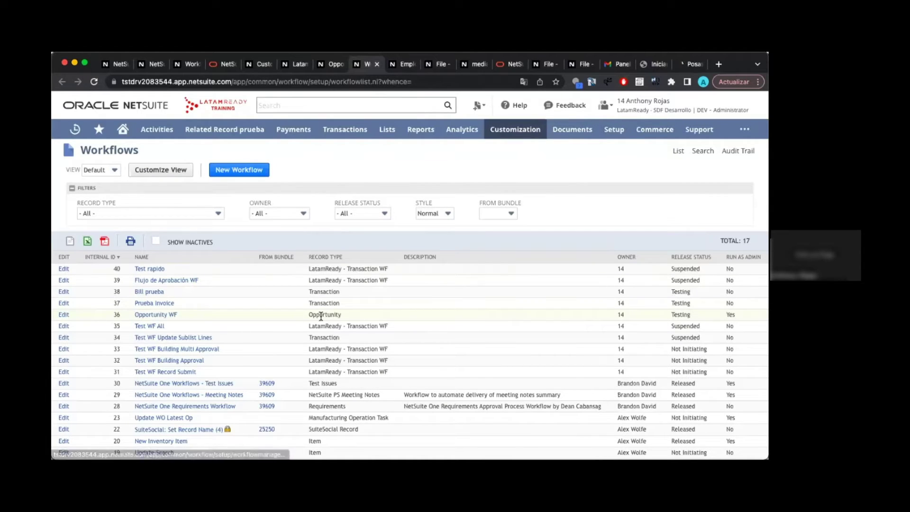
{"action": "left_click", "coordinate": [65, 314]}
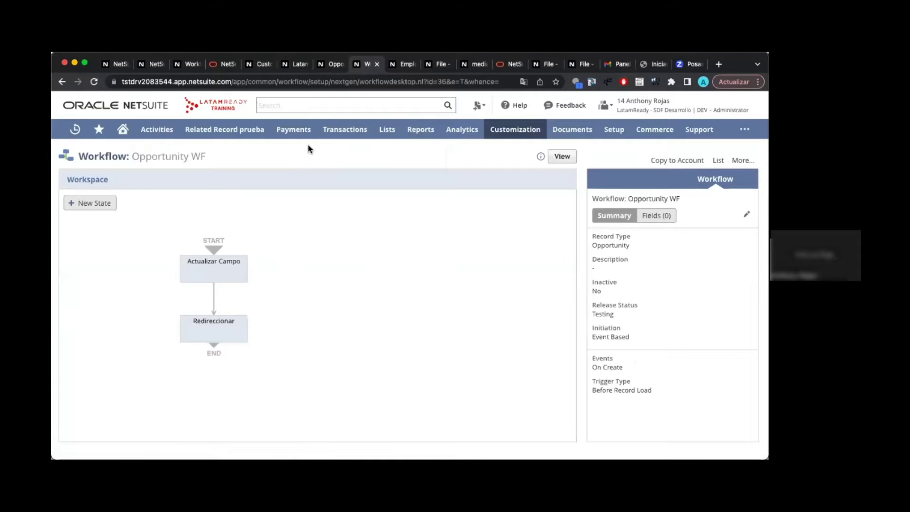
Switch to the new opportunity form and set its company to the Brazil (BR) test customer
{"action": "left_click", "coordinate": [334, 67]}
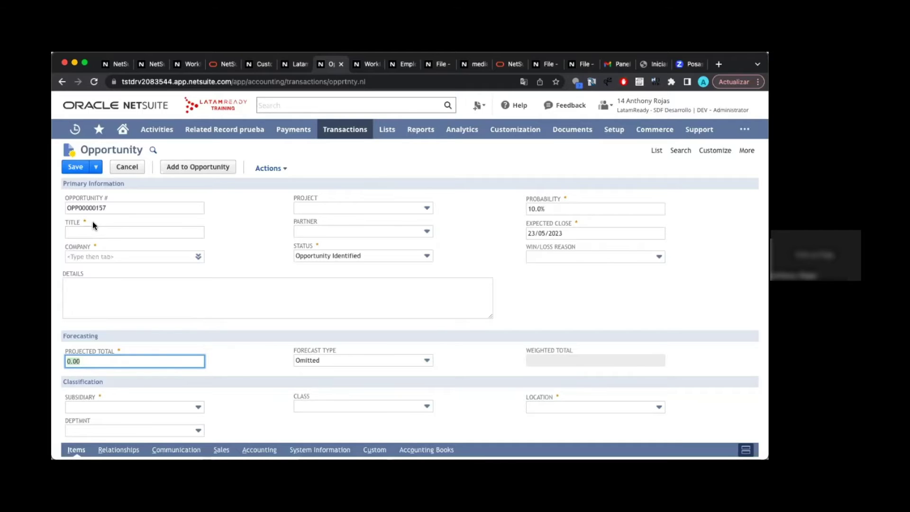
{"action": "left_click", "coordinate": [58, 223]}
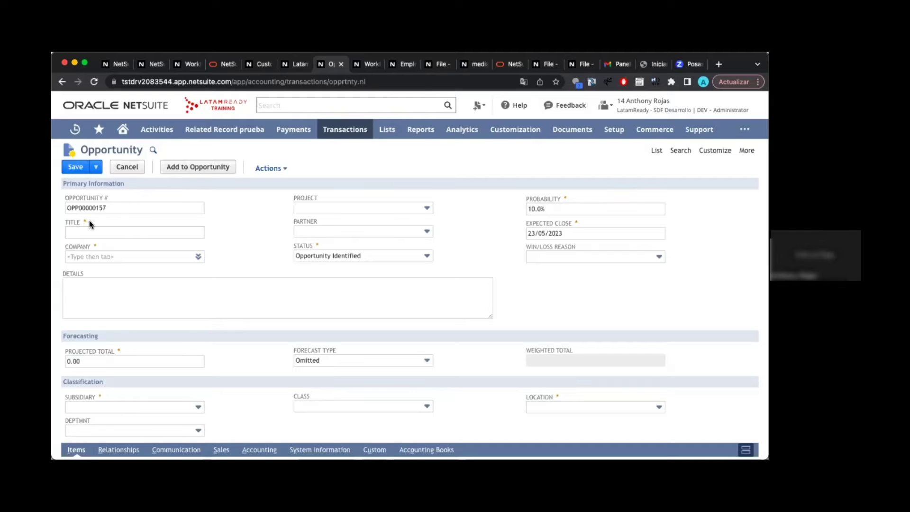
{"action": "left_click", "coordinate": [109, 252]}
{"action": "type", "text": "%"}
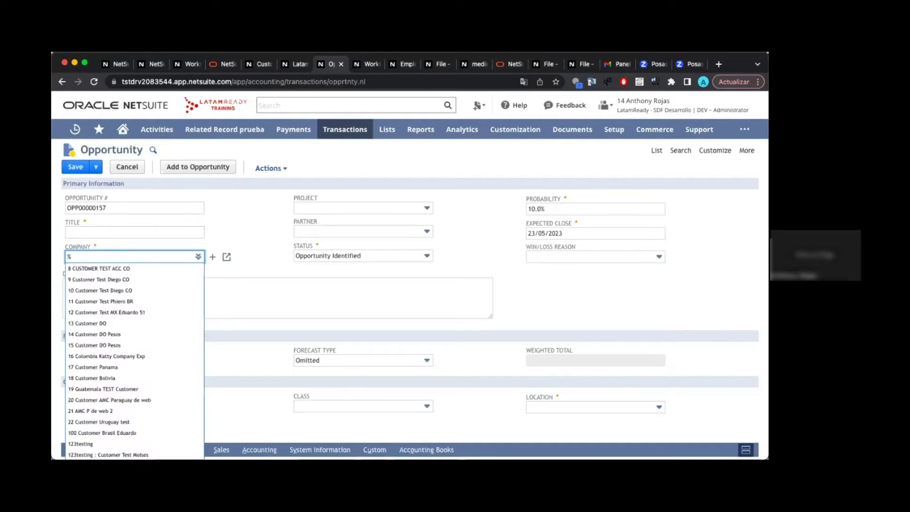
{"action": "left_click", "coordinate": [129, 301]}
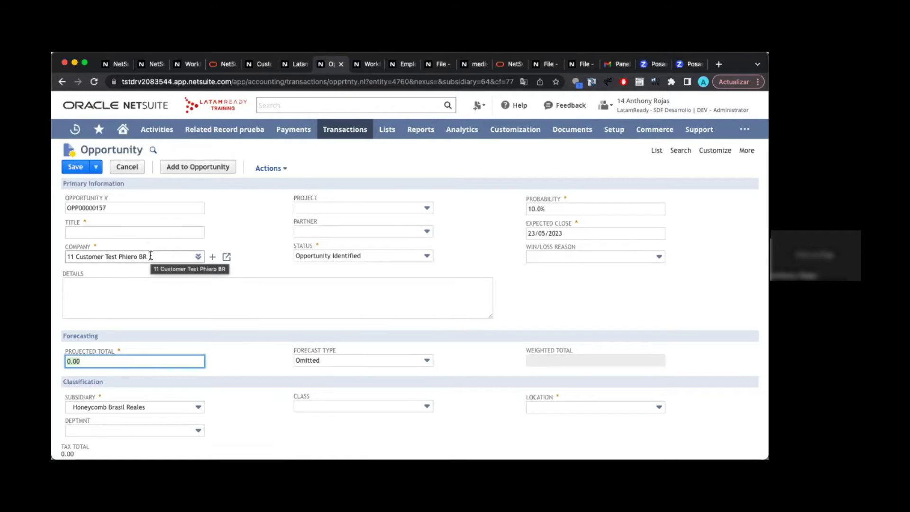
Title the opportunity "Titulo Mandatory", set its location to bral, and save the record
{"action": "left_click", "coordinate": [135, 233]}
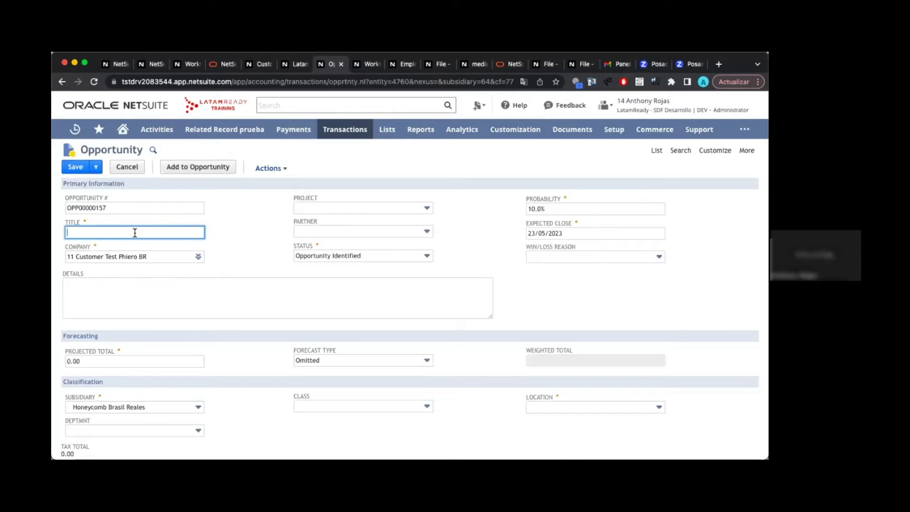
{"action": "type", "text": "Titulo Mar"}
{"action": "type", "text": "datory"}
{"action": "double_click", "coordinate": [113, 234]}
{"action": "triple_click", "coordinate": [114, 234]}
{"action": "left_click", "coordinate": [552, 403]}
{"action": "left_click", "coordinate": [552, 338]}
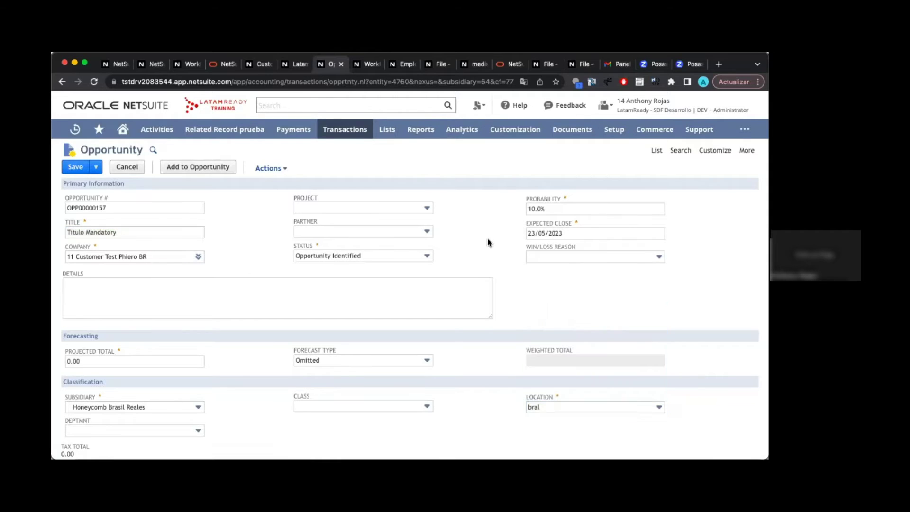
{"action": "left_click", "coordinate": [75, 168]}
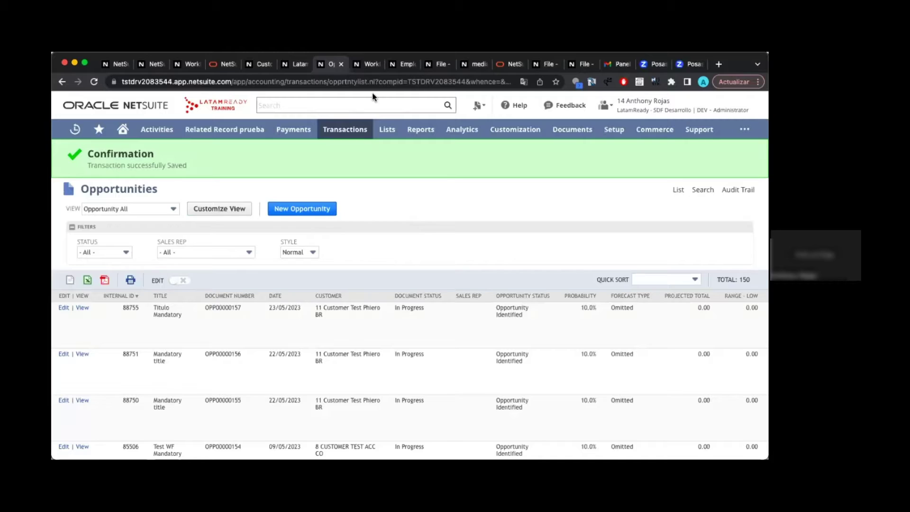
Return to the Opportunity WF workflow and review its record type, inactive setting, release status and initiation
{"action": "left_click", "coordinate": [359, 66]}
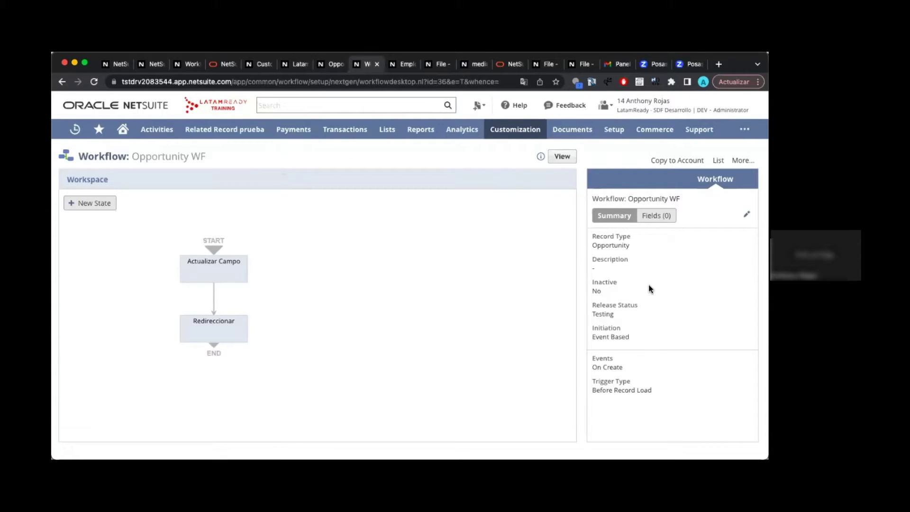
{"action": "double_click", "coordinate": [621, 246]}
{"action": "double_click", "coordinate": [597, 289]}
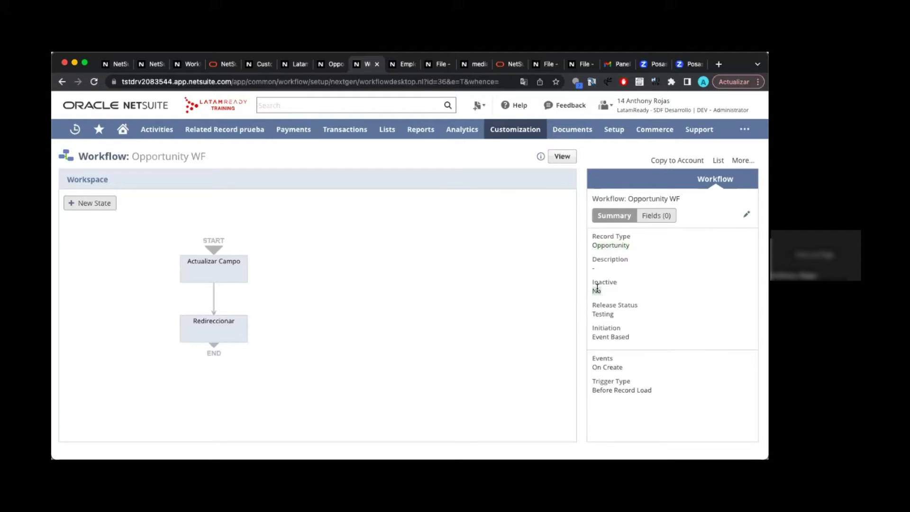
{"action": "double_click", "coordinate": [610, 314]}
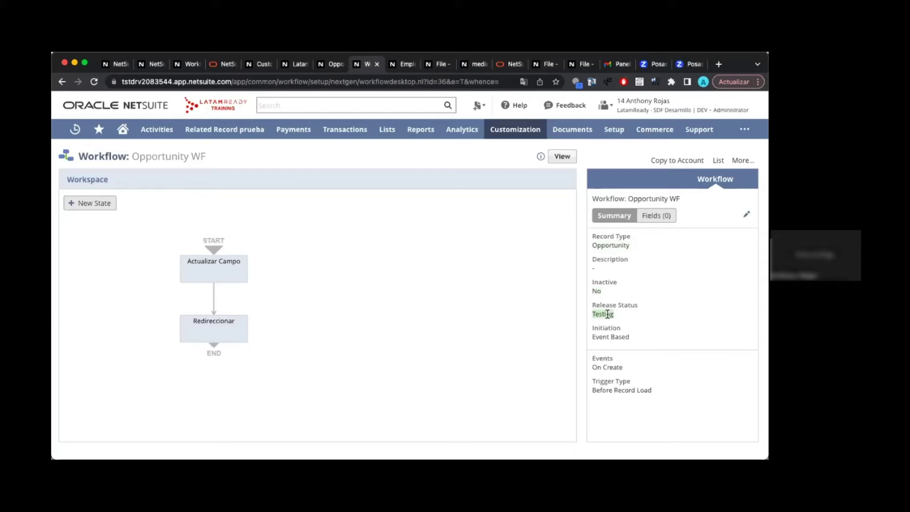
{"action": "triple_click", "coordinate": [619, 335]}
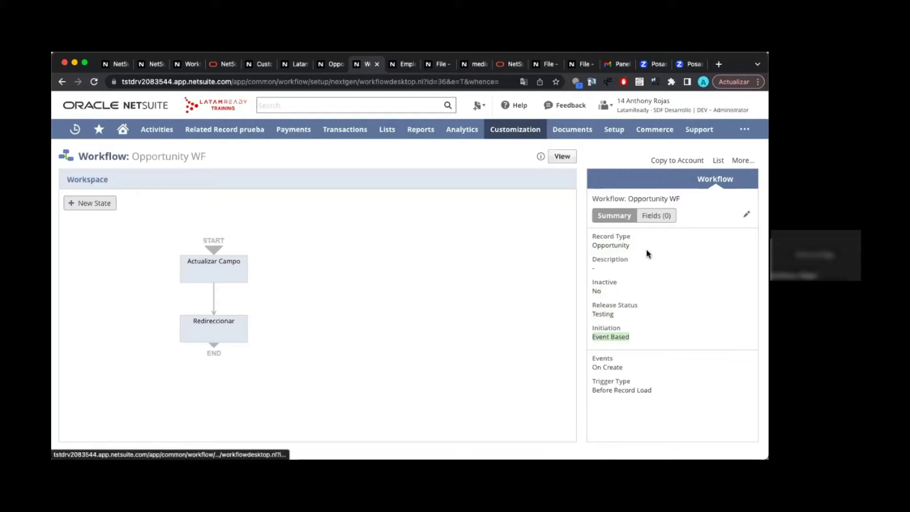
Examine the actions of the Actualizar Campo and Redireccionar states and the transition between them
{"action": "left_click", "coordinate": [234, 268]}
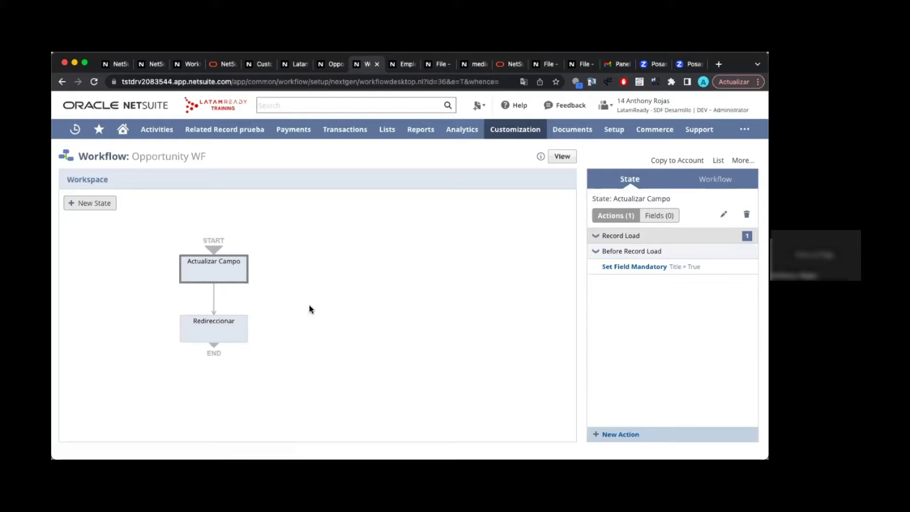
{"action": "left_click", "coordinate": [214, 297]}
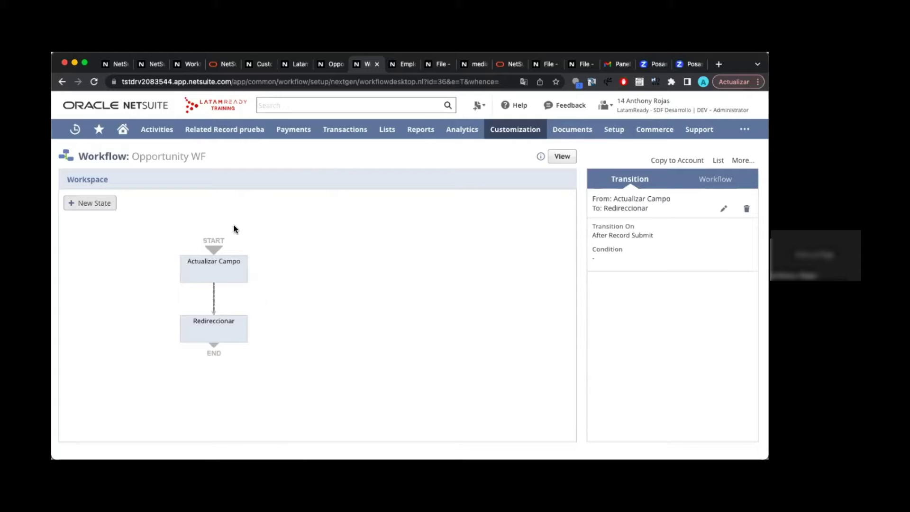
{"action": "left_click", "coordinate": [212, 265]}
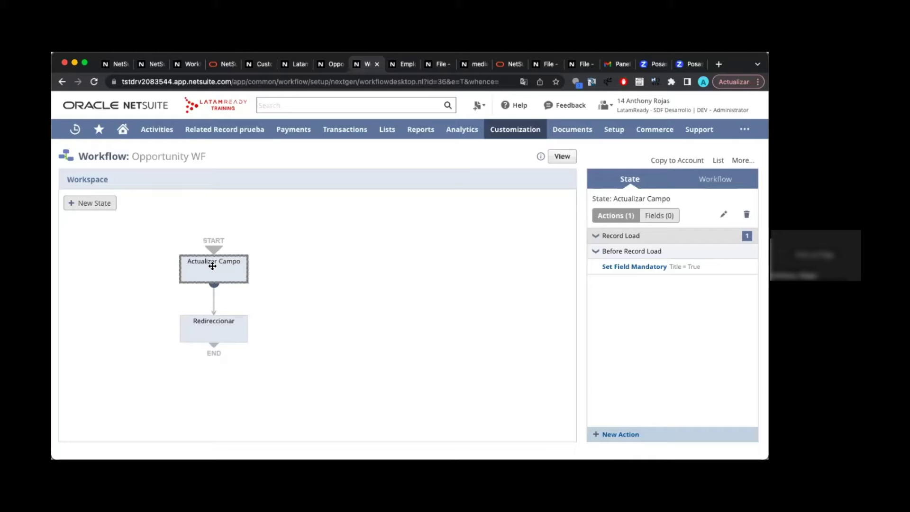
{"action": "left_click", "coordinate": [212, 328]}
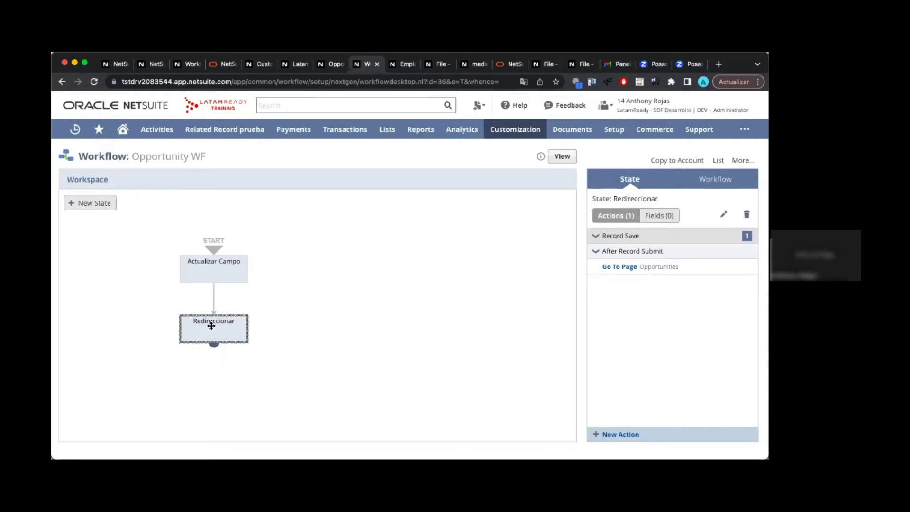
{"action": "left_click", "coordinate": [219, 270]}
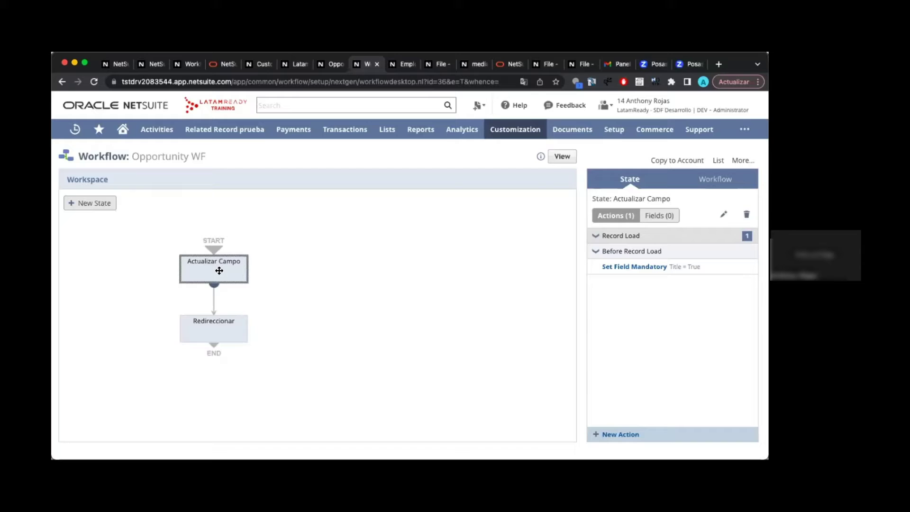
Open the saved "Titulo Mandatory" opportunity for editing and check whether its Title field is mandatory
{"action": "left_click", "coordinate": [331, 64]}
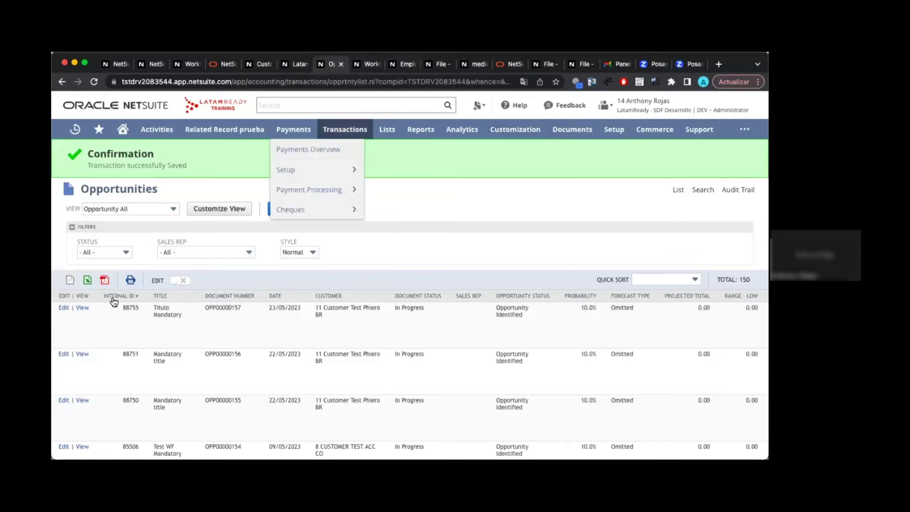
{"action": "left_click", "coordinate": [68, 308]}
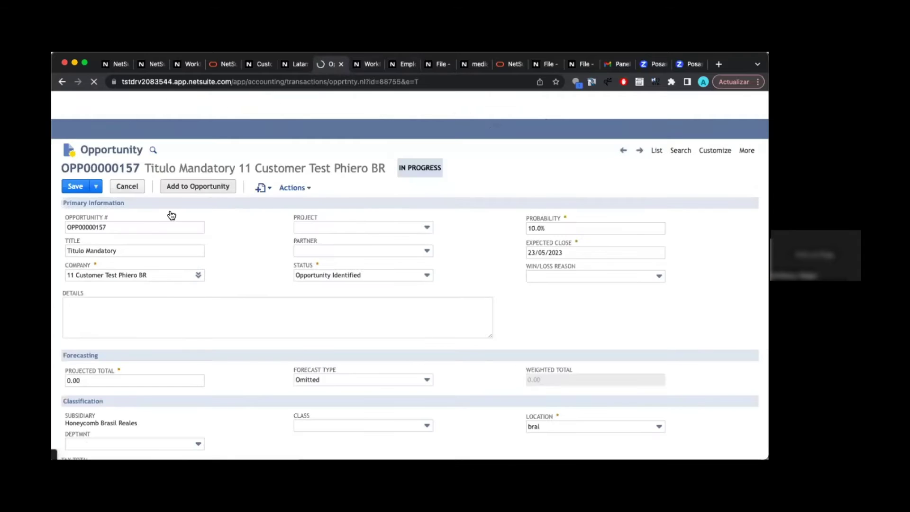
{"action": "left_click", "coordinate": [89, 236]}
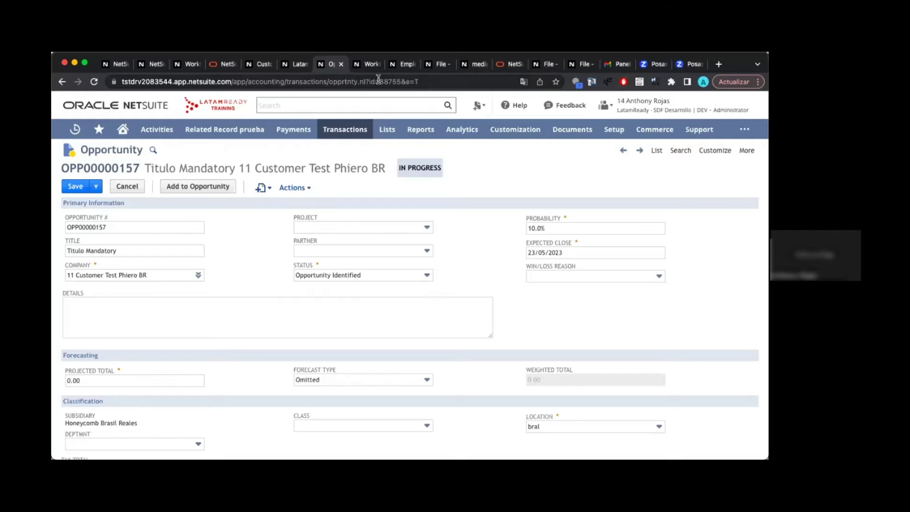
Go back to the Opportunity WF workflow and view the details of the Redireccionar state's Go To Page action
{"action": "left_click", "coordinate": [366, 67]}
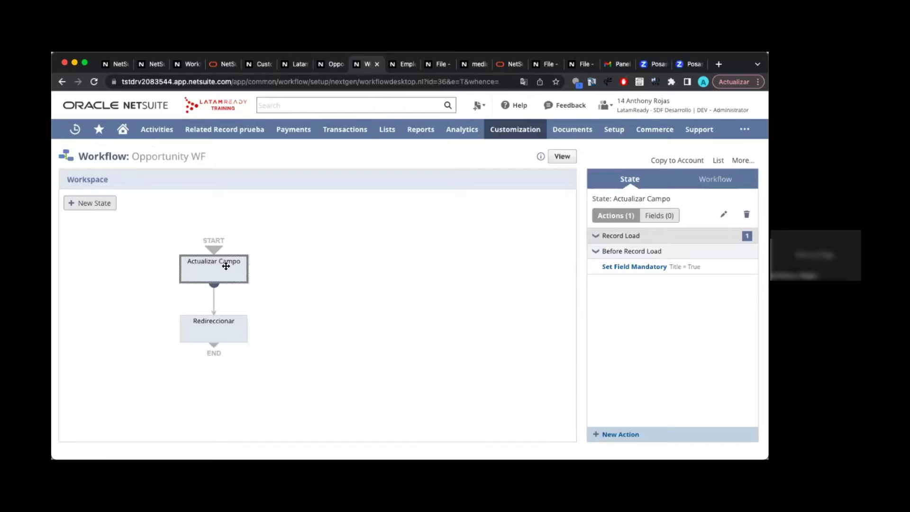
{"action": "left_click", "coordinate": [204, 325]}
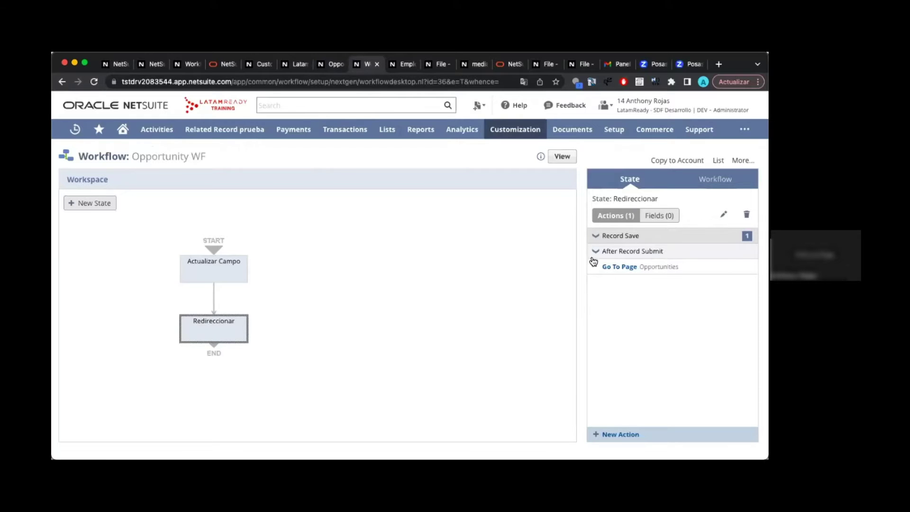
{"action": "mouse_move", "coordinate": [623, 274]}
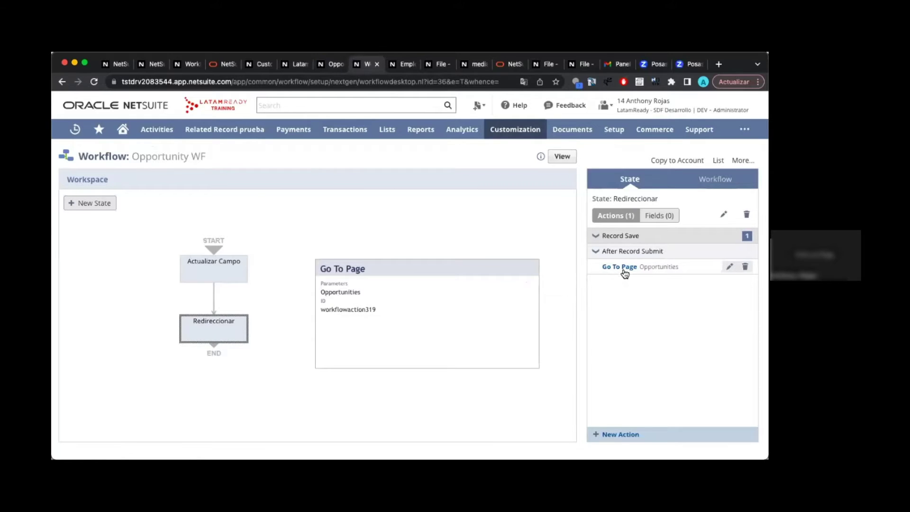
Open the Actualizar Campo state's full settings to review its name and actions, and close them without saving
{"action": "mouse_move", "coordinate": [231, 267]}
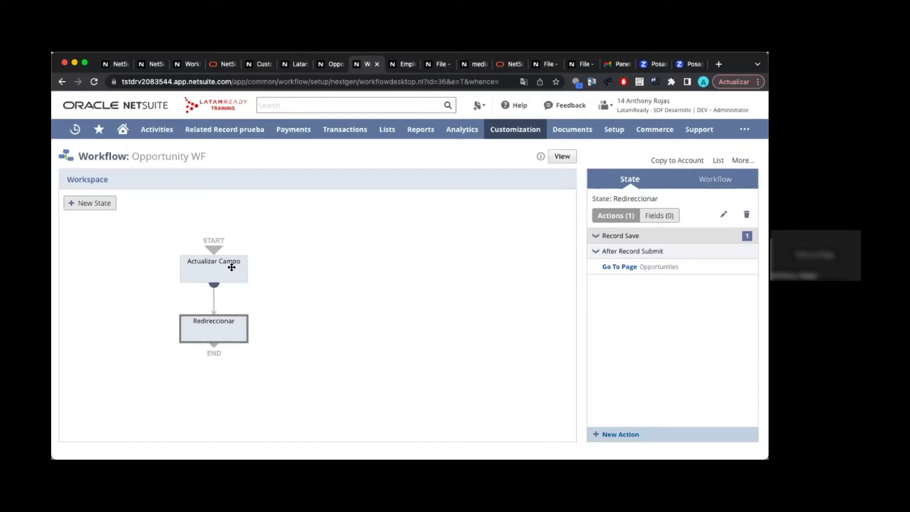
{"action": "left_click", "coordinate": [212, 268]}
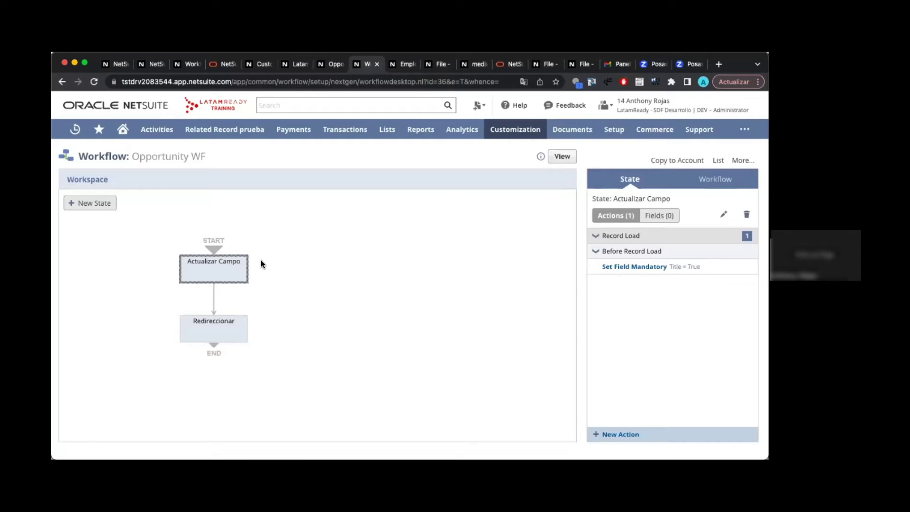
{"action": "double_click", "coordinate": [217, 271]}
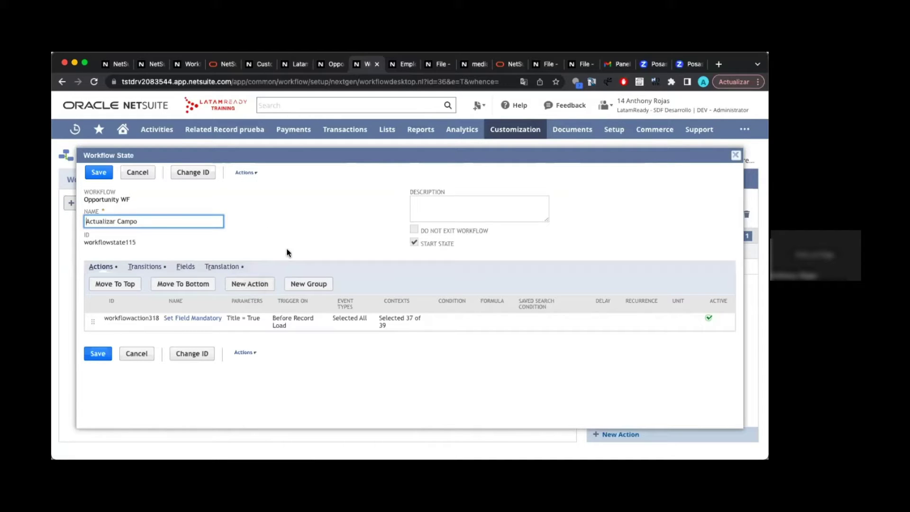
{"action": "left_click", "coordinate": [270, 243]}
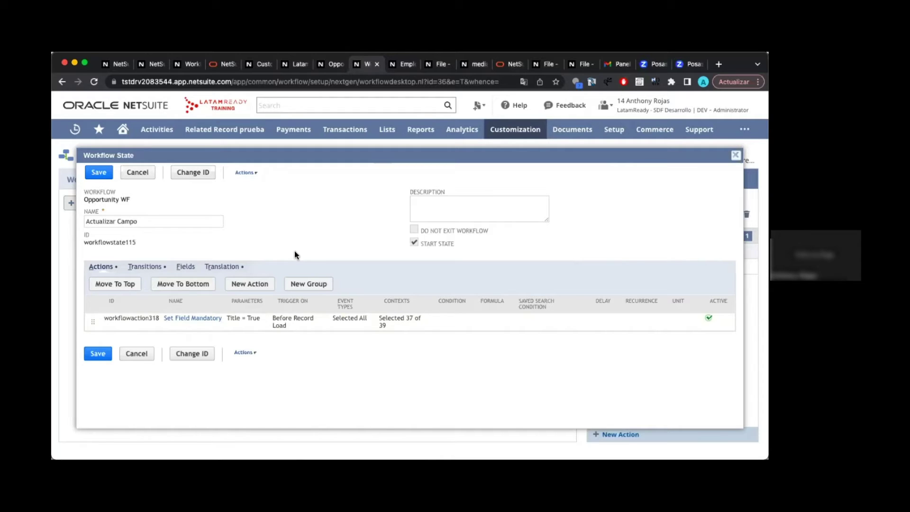
{"action": "left_click", "coordinate": [159, 222]}
{"action": "left_click", "coordinate": [735, 156]}
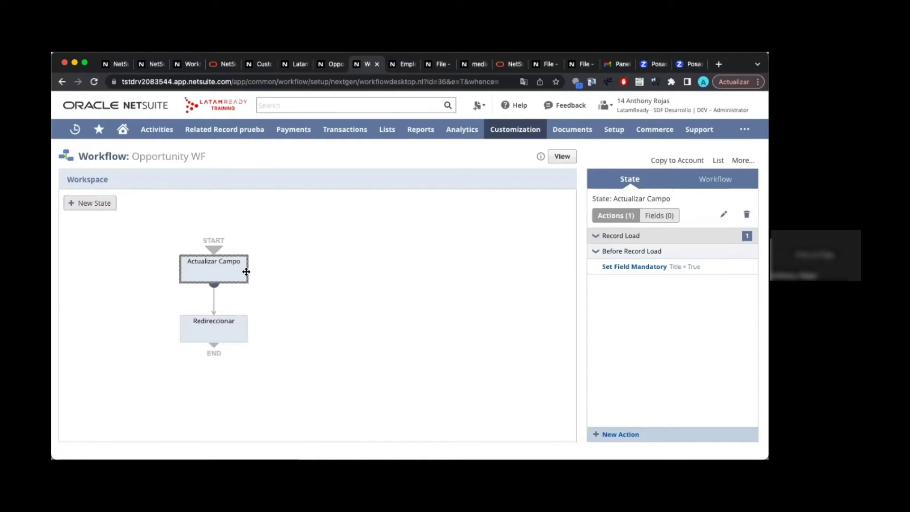
Review the workflow's transition and both states again, and bring up the diagram of record trigger types
{"action": "left_click", "coordinate": [214, 299]}
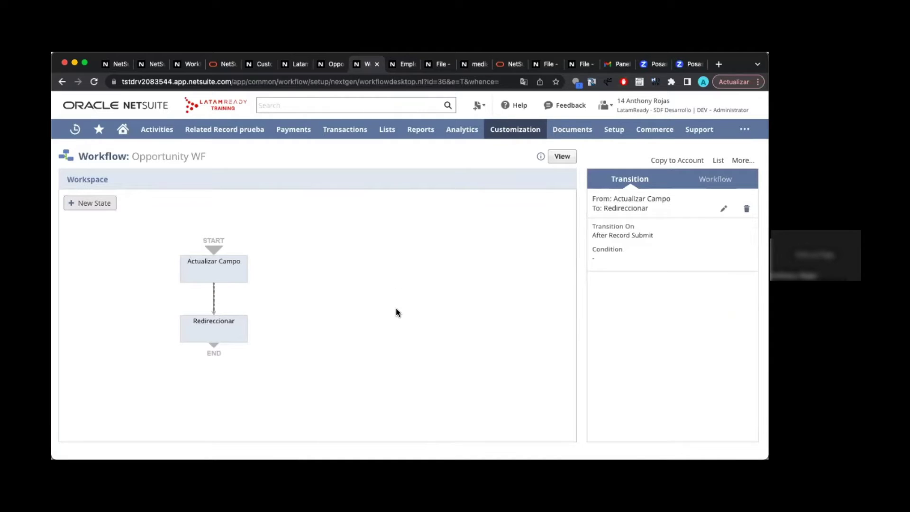
{"action": "left_click", "coordinate": [203, 261]}
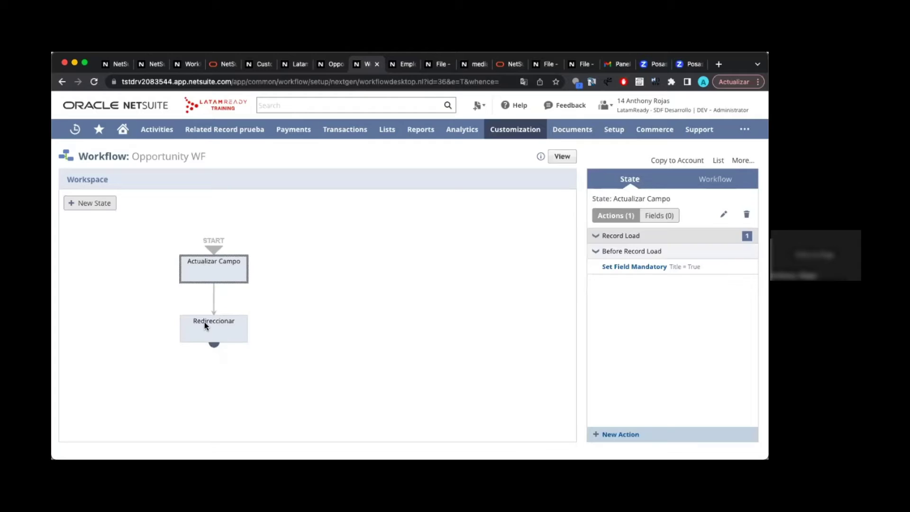
{"action": "left_click", "coordinate": [204, 323]}
{"action": "left_click", "coordinate": [217, 271]}
{"action": "left_click", "coordinate": [475, 64]}
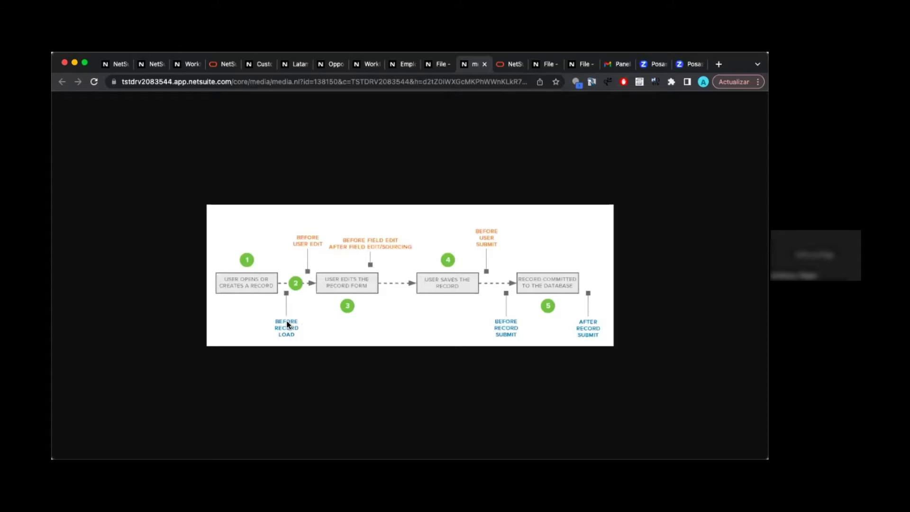
Return from the saved opportunity to the Opportunities list and start a new opportunity
{"action": "left_click", "coordinate": [334, 67]}
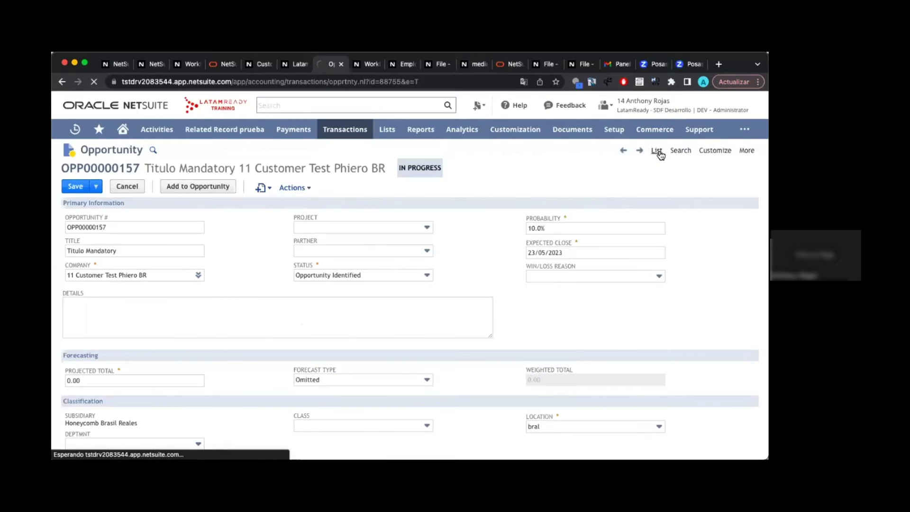
{"action": "left_click", "coordinate": [658, 151]}
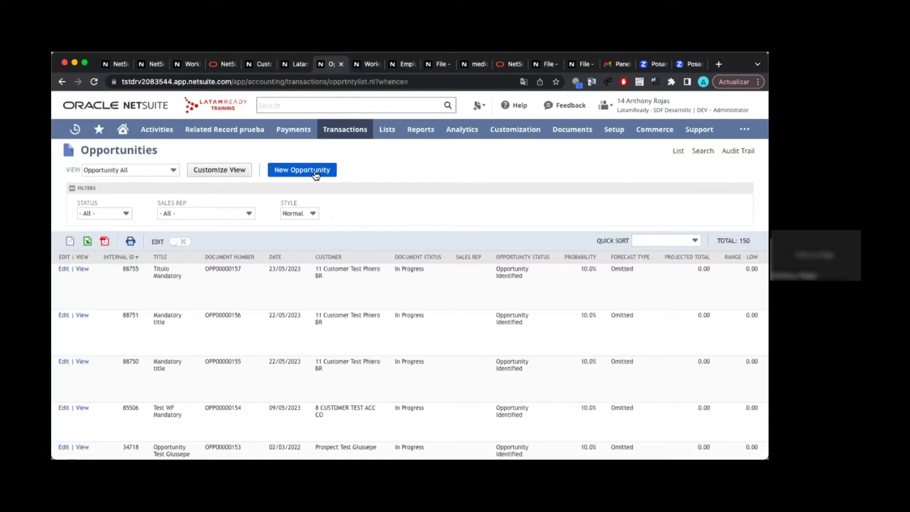
{"action": "left_click", "coordinate": [316, 175]}
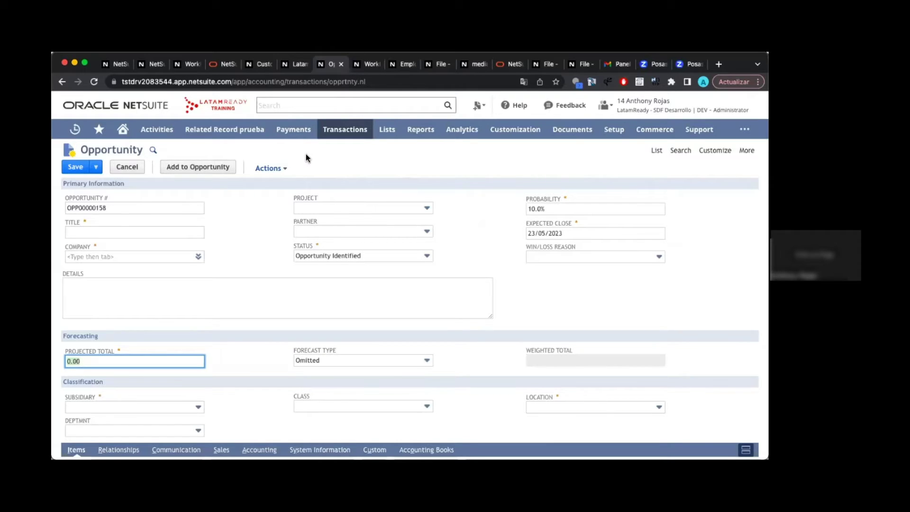
Enter trial text in the new opportunity's Title field and clear it again
{"action": "left_click", "coordinate": [162, 230]}
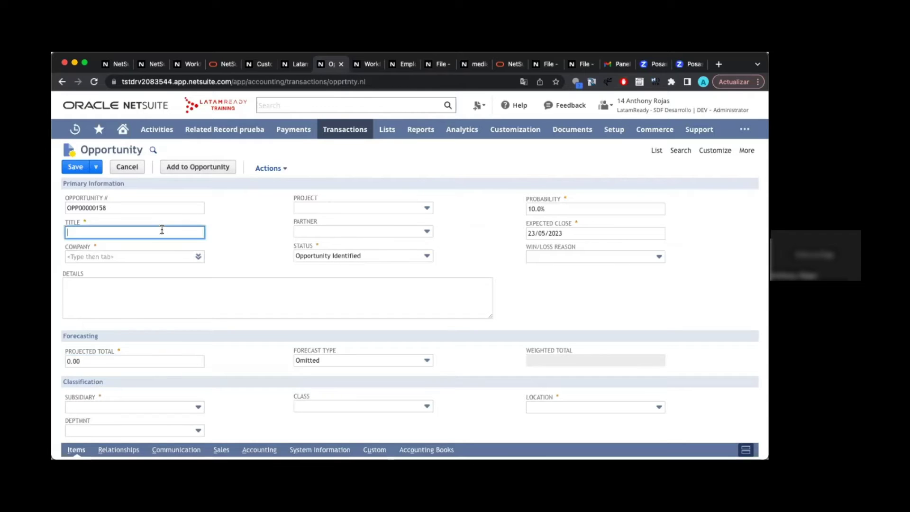
{"action": "type", "text": "jhjh"}
{"action": "key", "text": "BackSpace"}
{"action": "key", "text": "BackSpace"}
{"action": "key", "text": "BackSpace"}
{"action": "left_click", "coordinate": [223, 237]}
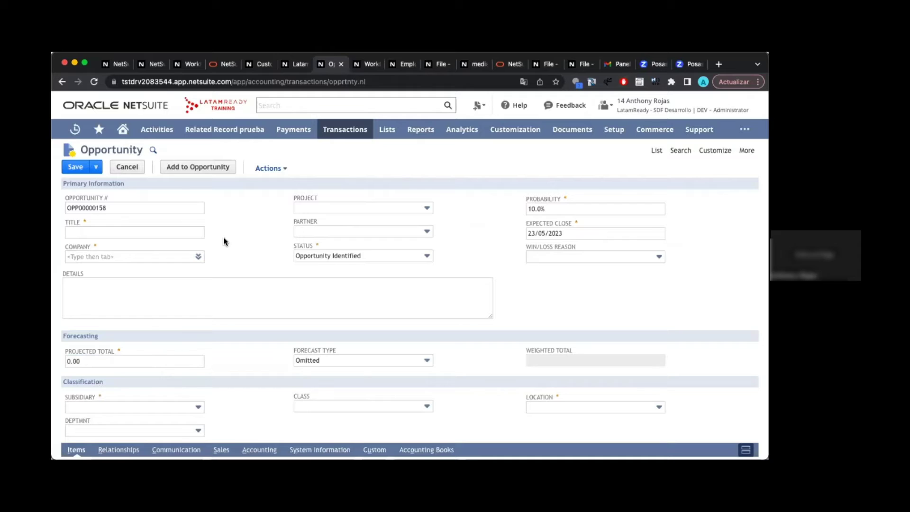
Reload the new opportunity form, and open opportunity OPP00000157 for editing from the Opportunities list in a separate tab
{"action": "left_click", "coordinate": [96, 81]}
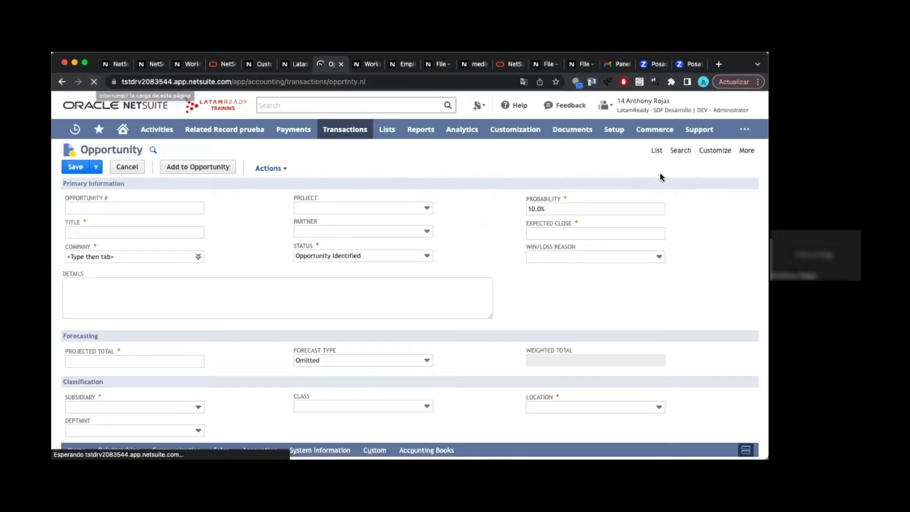
{"action": "middle_click", "coordinate": [656, 152]}
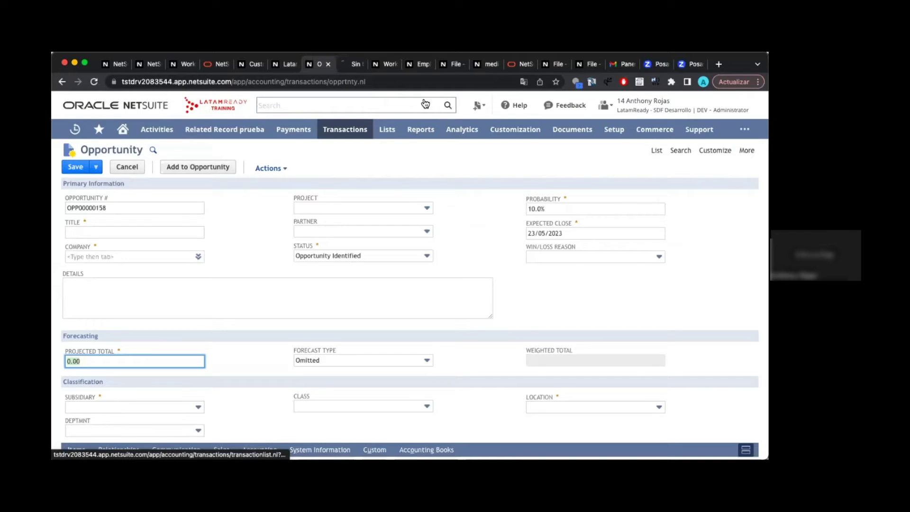
{"action": "left_click", "coordinate": [349, 65]}
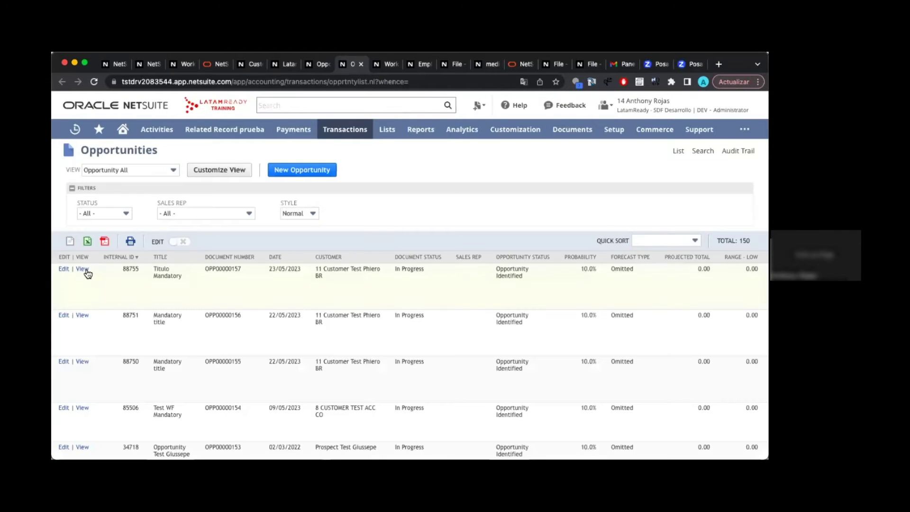
{"action": "left_click", "coordinate": [83, 270]}
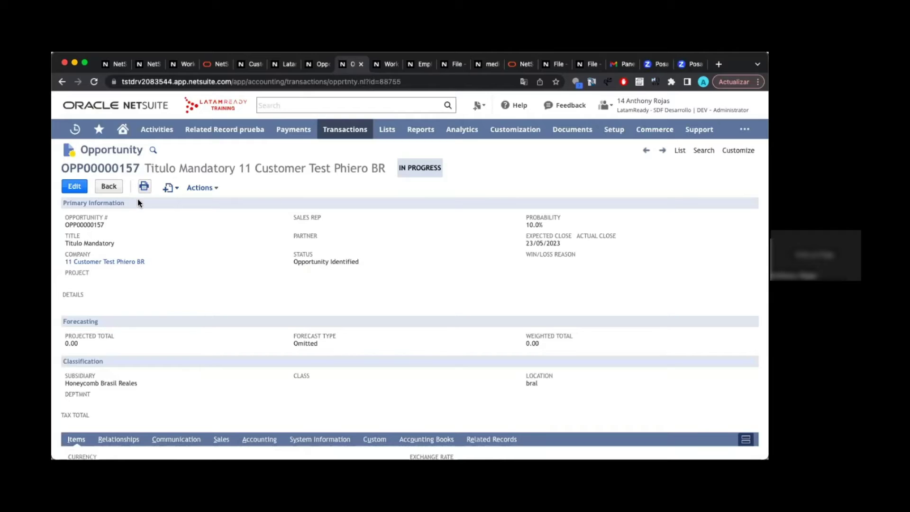
{"action": "left_click", "coordinate": [76, 187]}
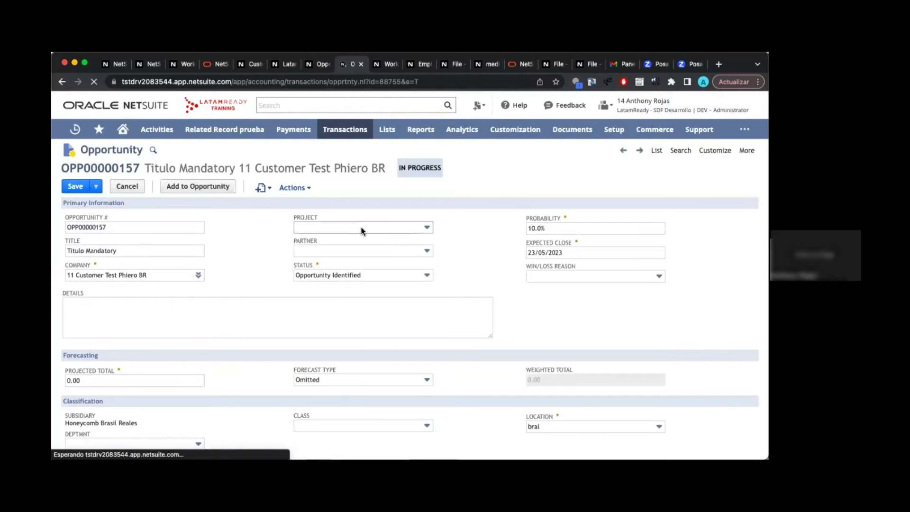
{"action": "left_click", "coordinate": [356, 231]}
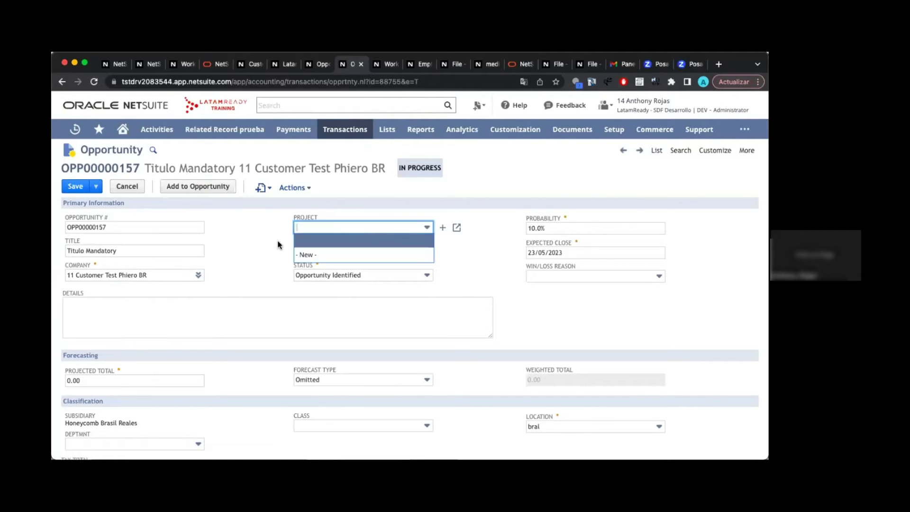
{"action": "left_click", "coordinate": [276, 244]}
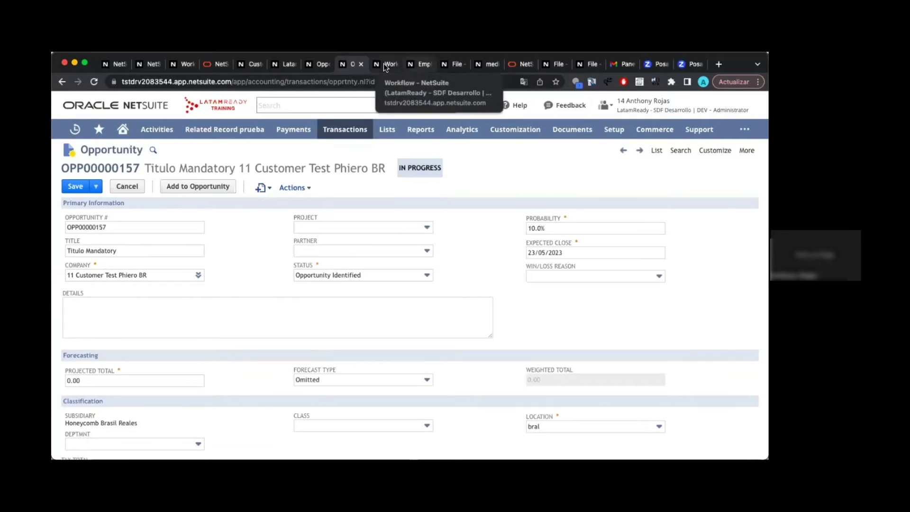
Review the trigger type diagram and Opportunity WF's states, and look over the edit form of opportunity OPP00000157
{"action": "left_click", "coordinate": [485, 64]}
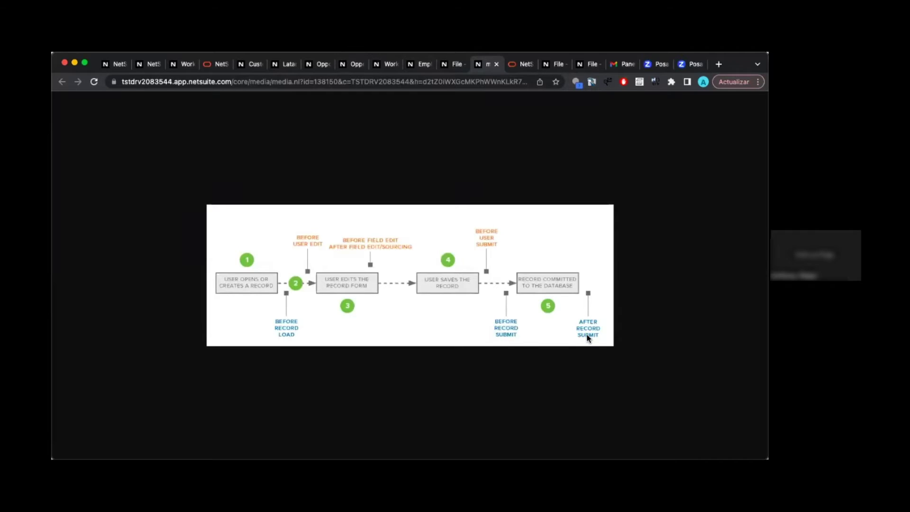
{"action": "left_click", "coordinate": [398, 63]}
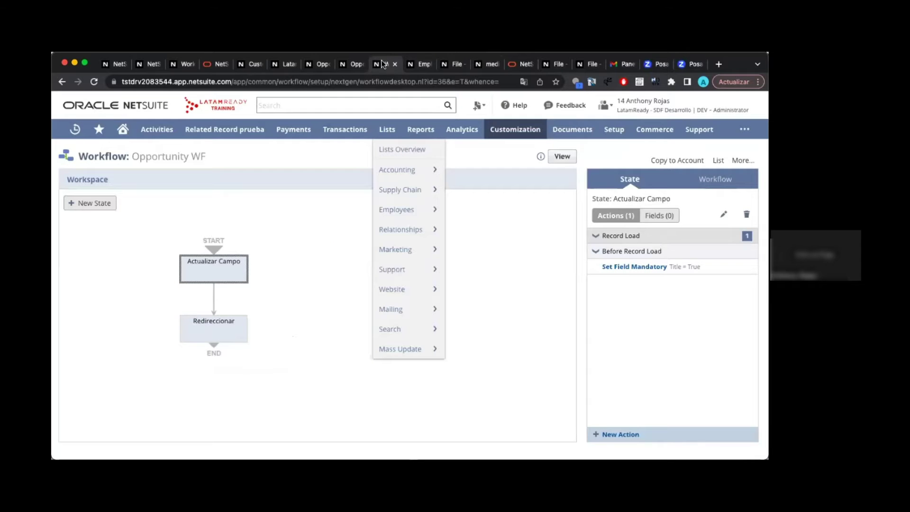
{"action": "left_click", "coordinate": [347, 64]}
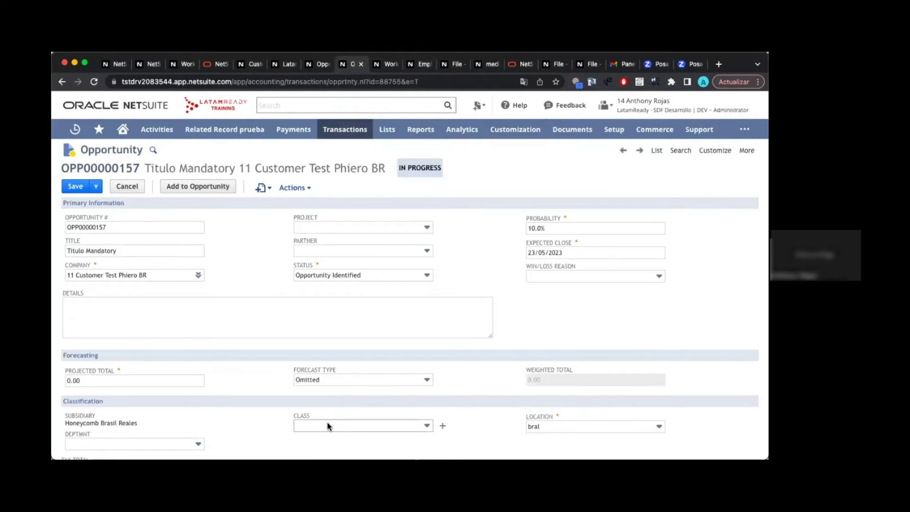
{"action": "scroll", "coordinate": [327, 421], "scroll_direction": "down", "scroll_amount": 1}
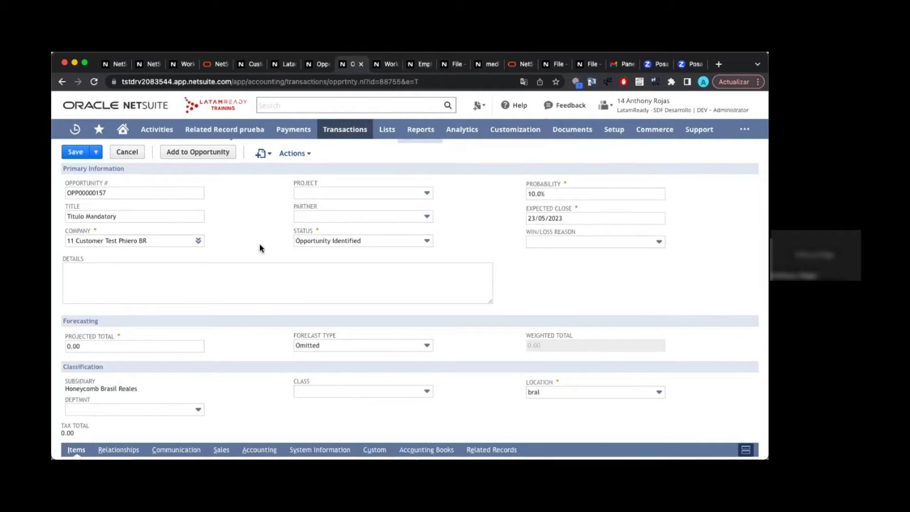
{"action": "scroll", "coordinate": [259, 243], "scroll_direction": "up", "scroll_amount": 1}
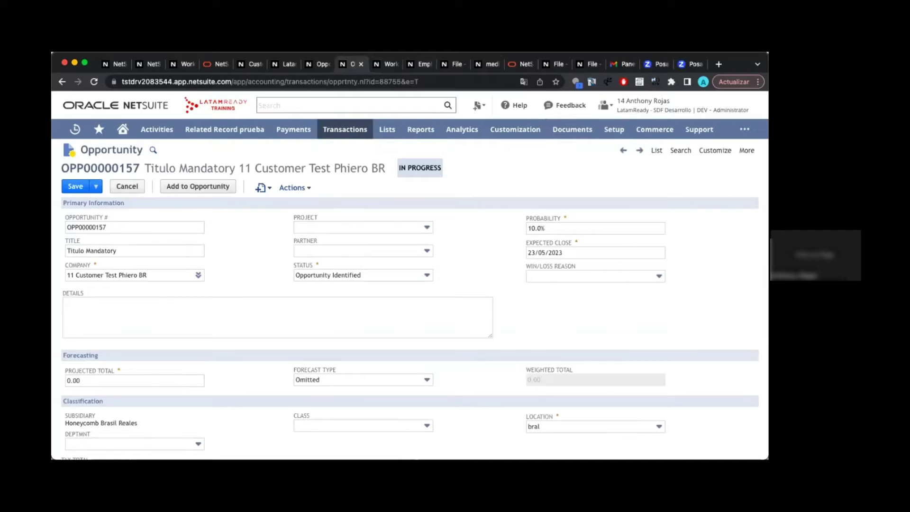
Compare the trigger diagram's After Record Submit stage with the existing opportunity's edit form
{"action": "left_click", "coordinate": [481, 64]}
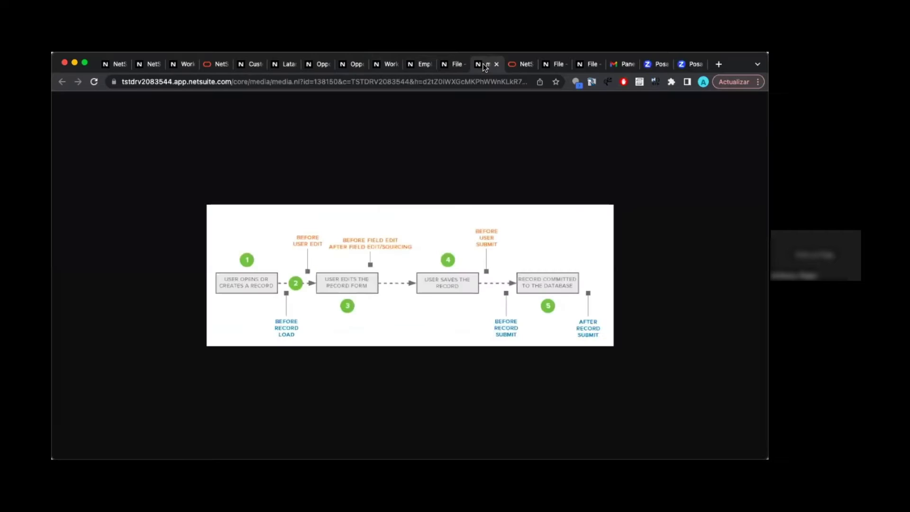
{"action": "left_click", "coordinate": [377, 65]}
{"action": "left_click", "coordinate": [356, 64]}
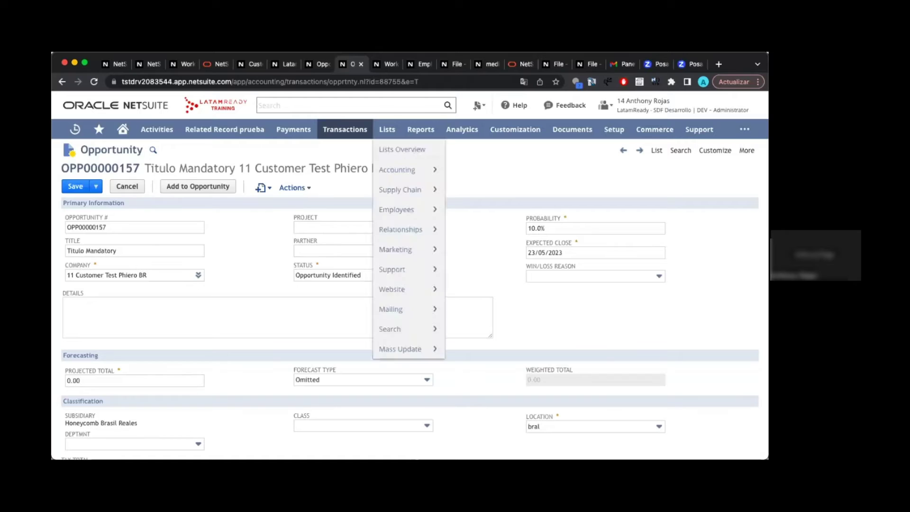
{"action": "left_click", "coordinate": [482, 64]}
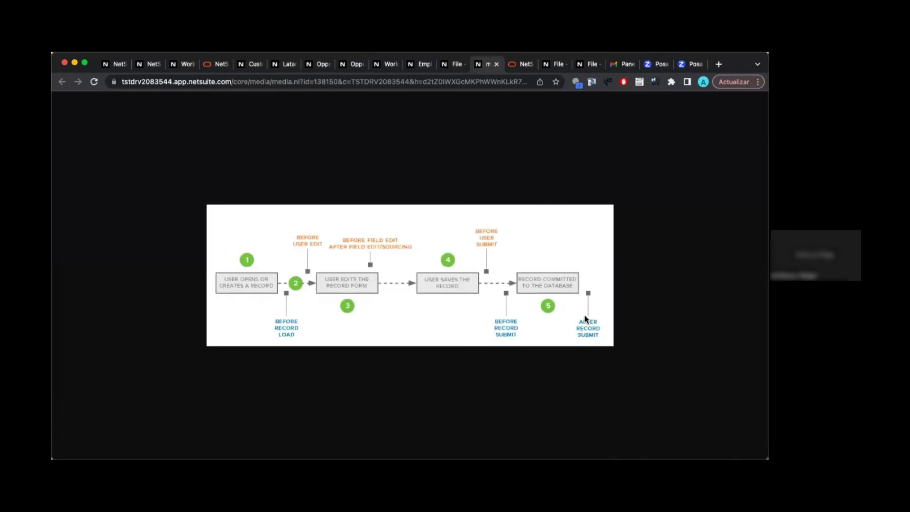
{"action": "left_click", "coordinate": [353, 64]}
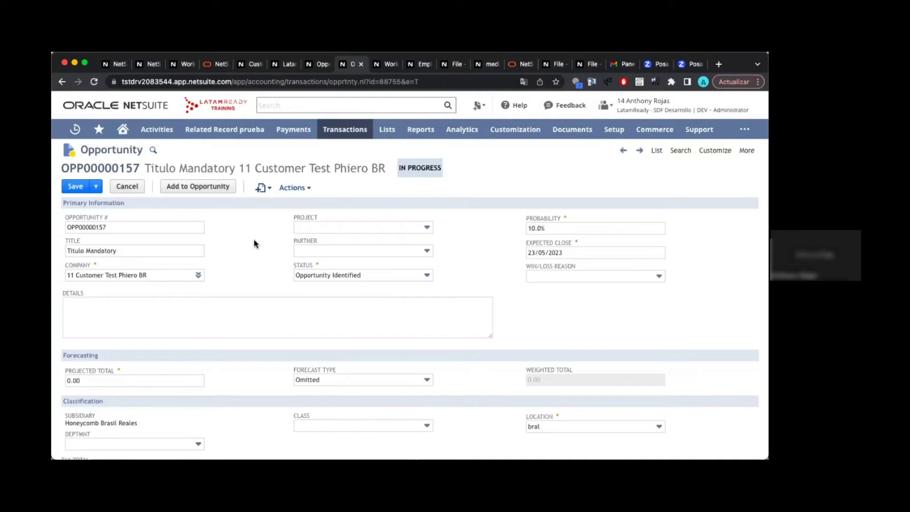
{"action": "double_click", "coordinate": [109, 149]}
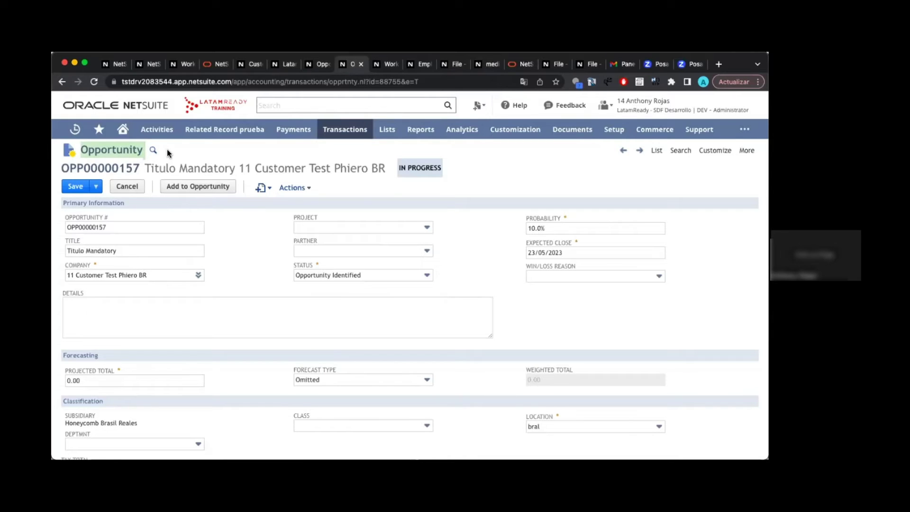
{"action": "left_click", "coordinate": [483, 67]}
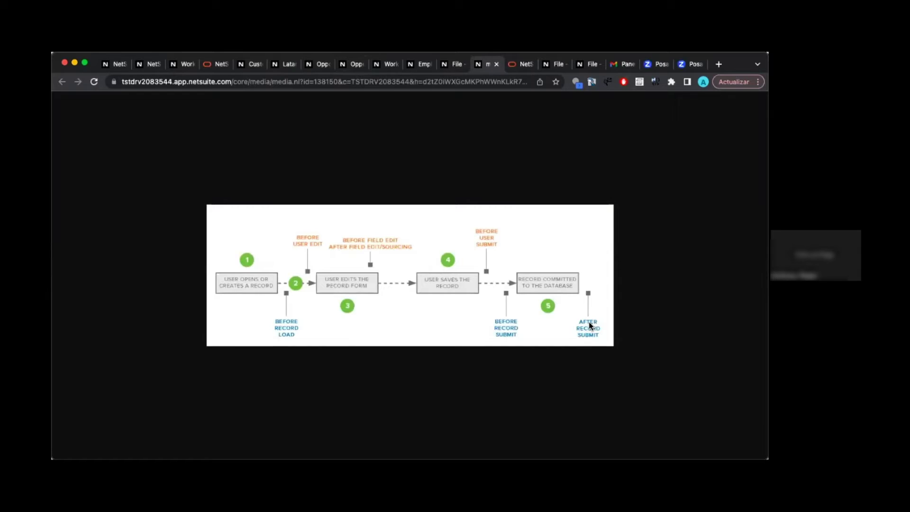
{"action": "left_click", "coordinate": [353, 67]}
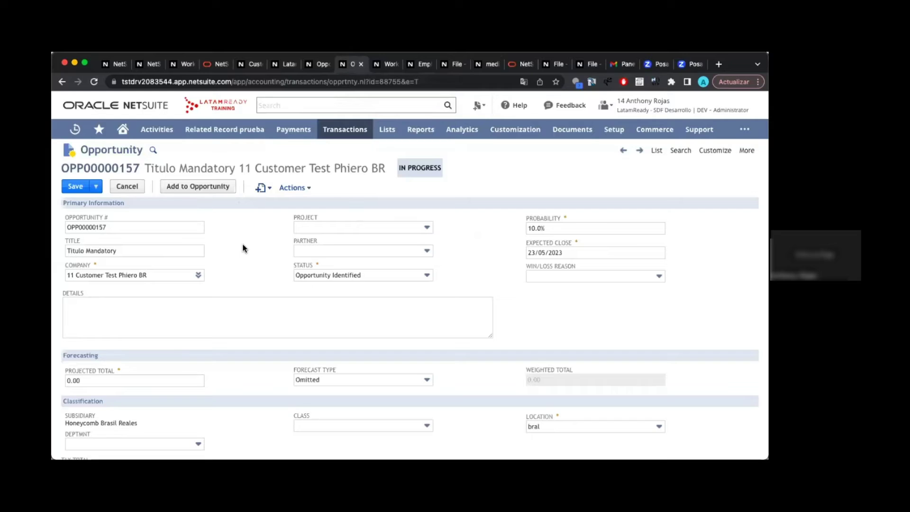
{"action": "left_click", "coordinate": [478, 66]}
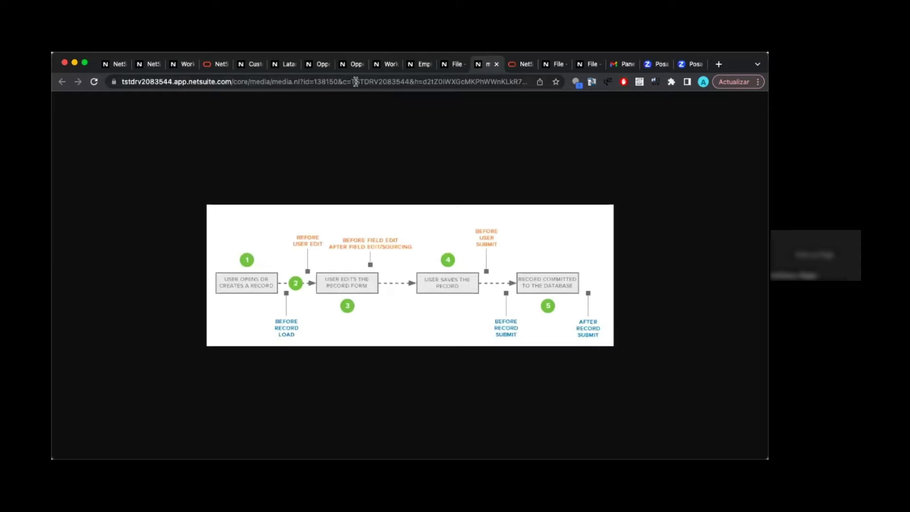
Bring Opportunity WF back up, show the workflow's summary and highlight its trigger type
{"action": "left_click", "coordinate": [318, 65]}
{"action": "left_click", "coordinate": [290, 64]}
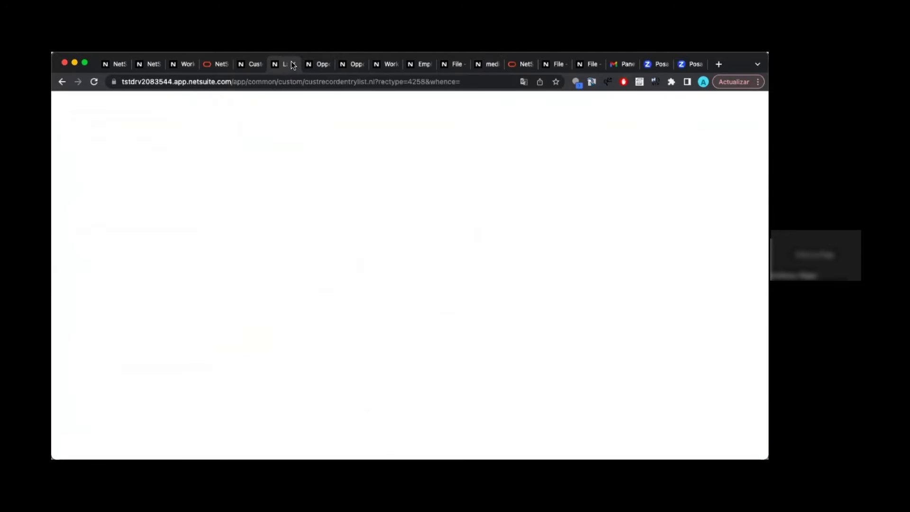
{"action": "left_click", "coordinate": [382, 63]}
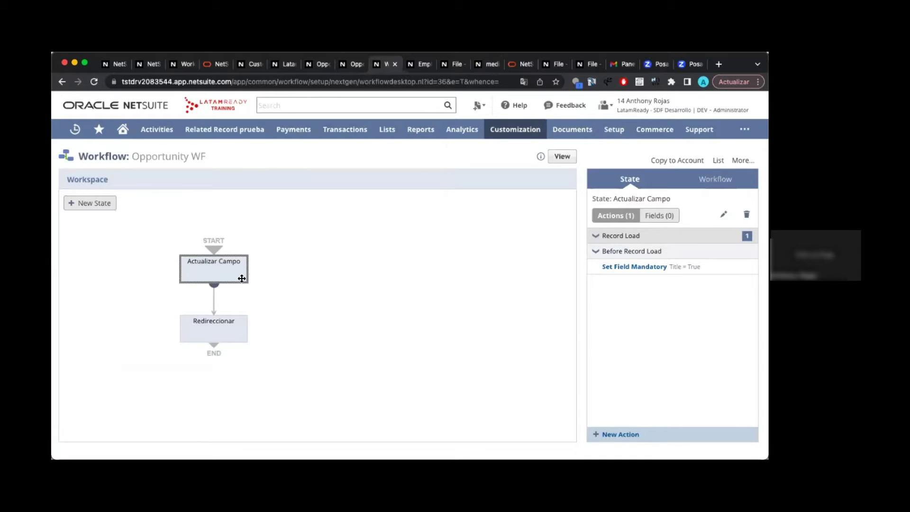
{"action": "left_click", "coordinate": [353, 245]}
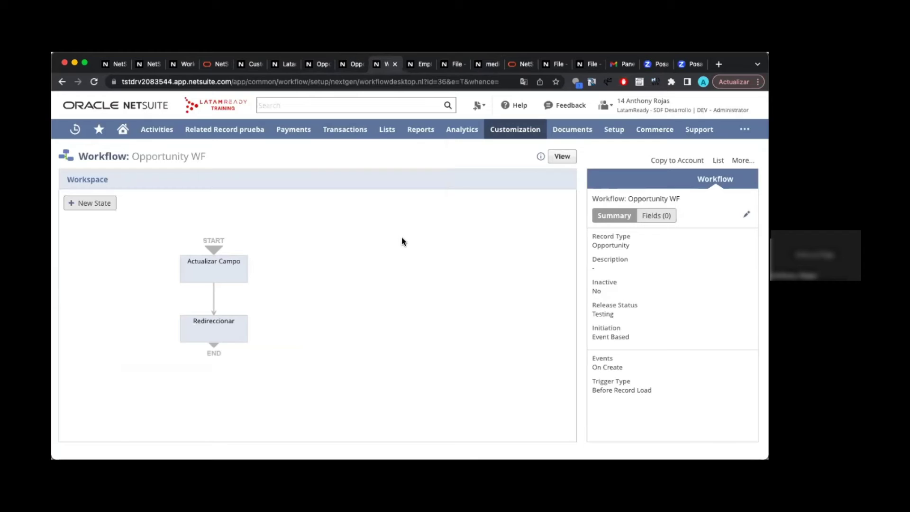
{"action": "triple_click", "coordinate": [616, 389]}
{"action": "triple_click", "coordinate": [631, 390]}
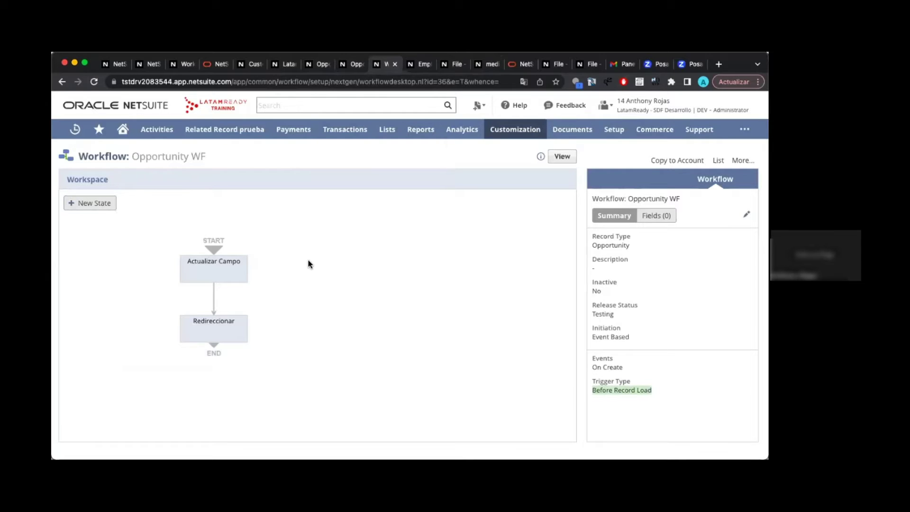
Preview the Actualizar Campo state's Set Field Mandatory action, and recheck the existing opportunity's Title field before closing that record's tab
{"action": "left_click", "coordinate": [223, 267]}
{"action": "mouse_move", "coordinate": [645, 269]}
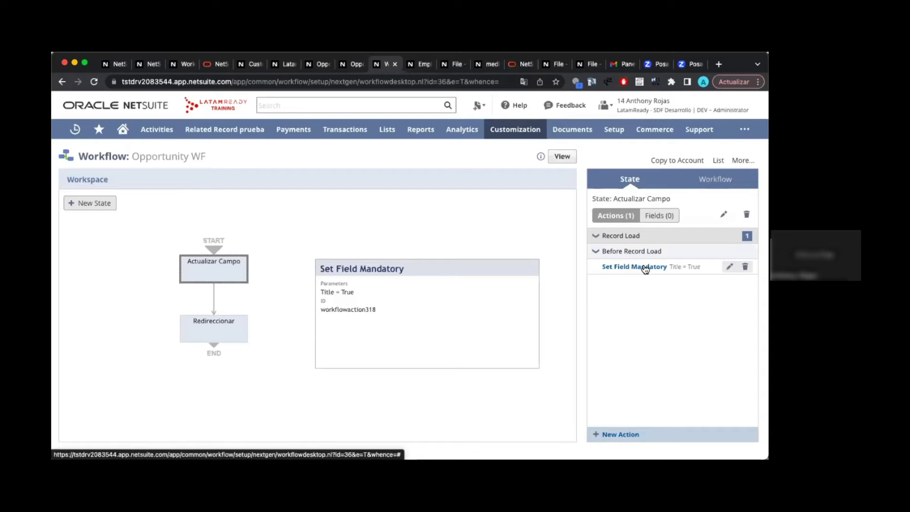
{"action": "left_click", "coordinate": [345, 65]}
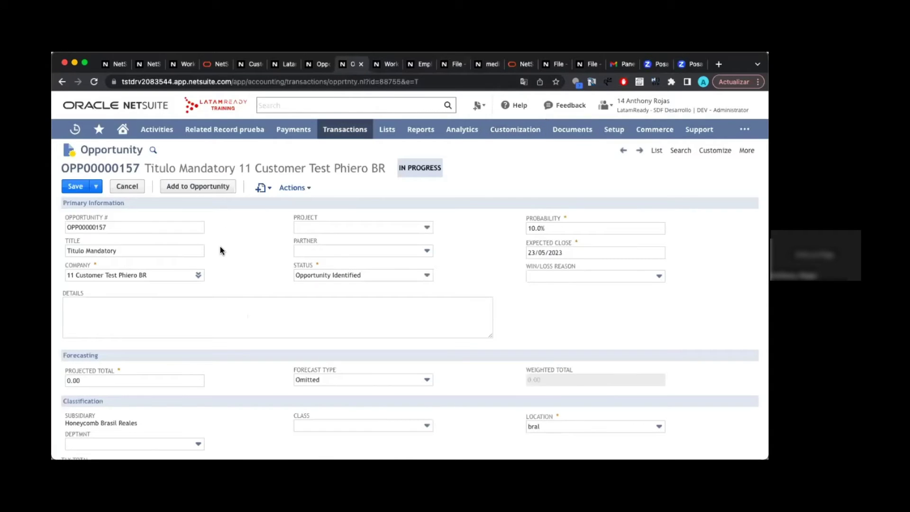
{"action": "left_click", "coordinate": [361, 64]}
{"action": "left_click", "coordinate": [334, 64]}
{"action": "left_click", "coordinate": [341, 66]}
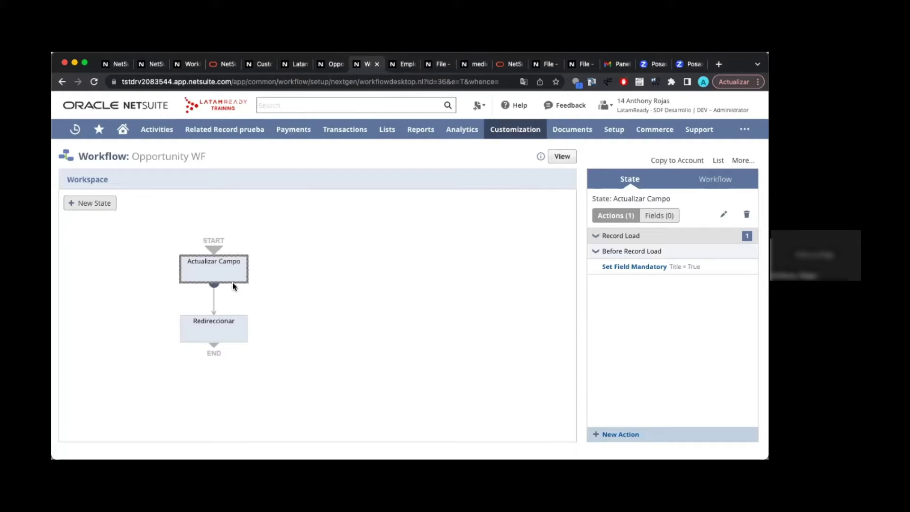
Open the Set Field Mandatory action's settings to review its trigger and event types, and close them without saving
{"action": "left_click", "coordinate": [632, 267]}
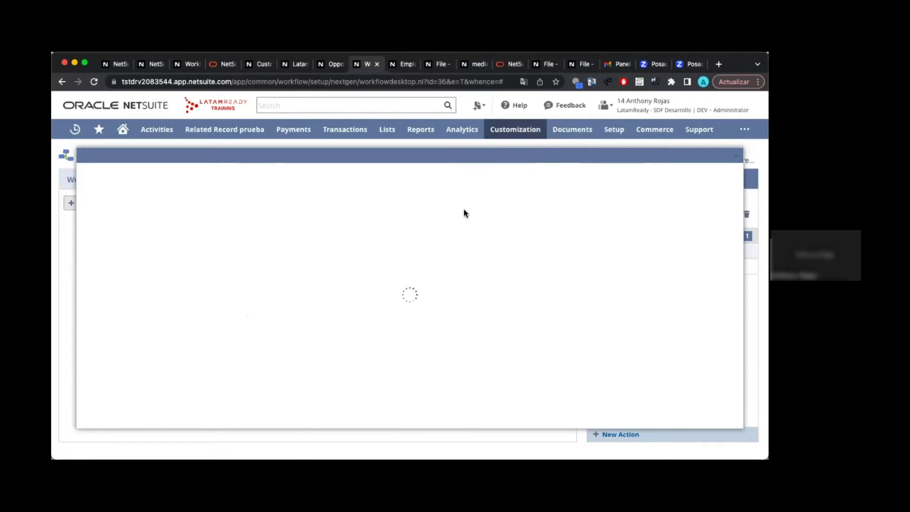
{"action": "scroll", "coordinate": [238, 250], "scroll_direction": "up", "scroll_amount": 4}
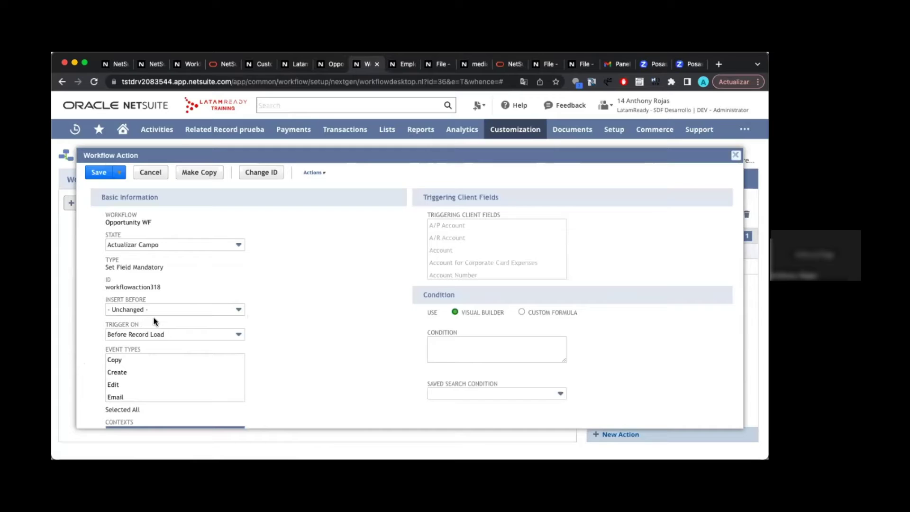
{"action": "left_click", "coordinate": [150, 172]}
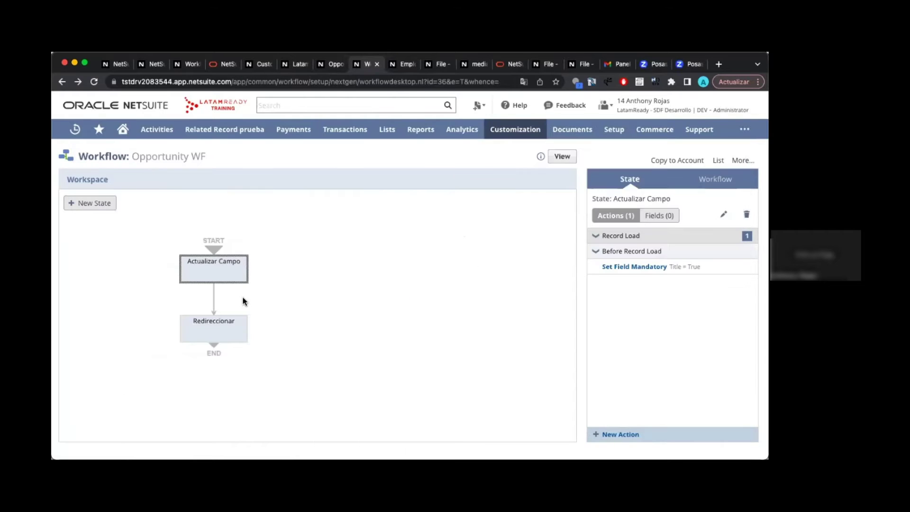
Examine when the transition from Actualizar Campo to Redireccionar fires, and bring up the LatamReady - Transaction WF List
{"action": "left_click", "coordinate": [213, 297]}
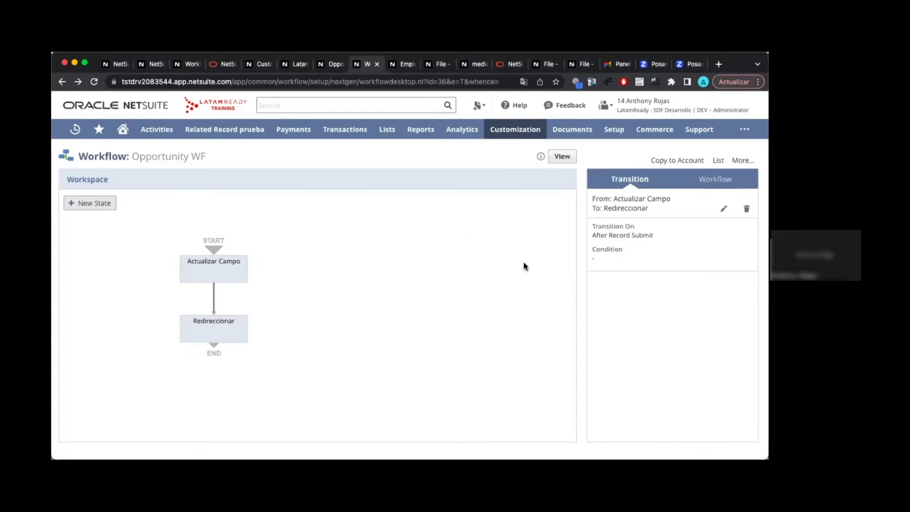
{"action": "triple_click", "coordinate": [627, 236]}
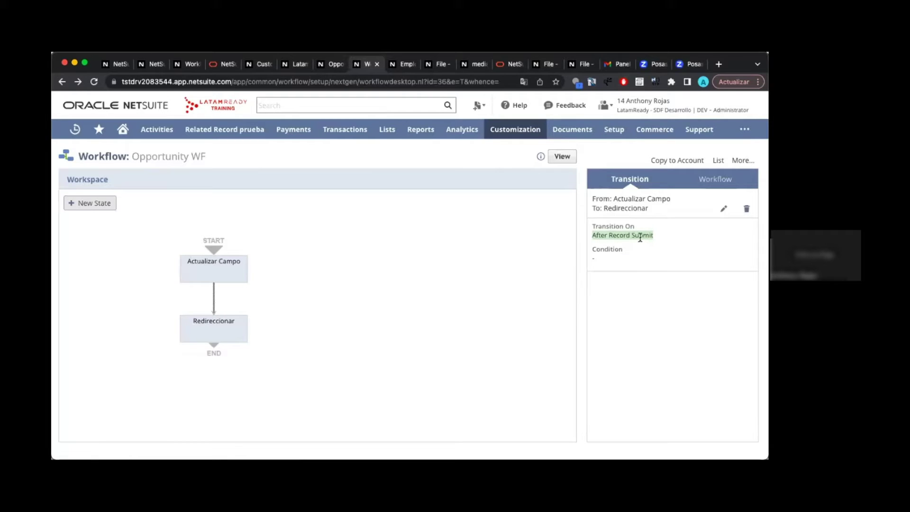
{"action": "triple_click", "coordinate": [639, 237]}
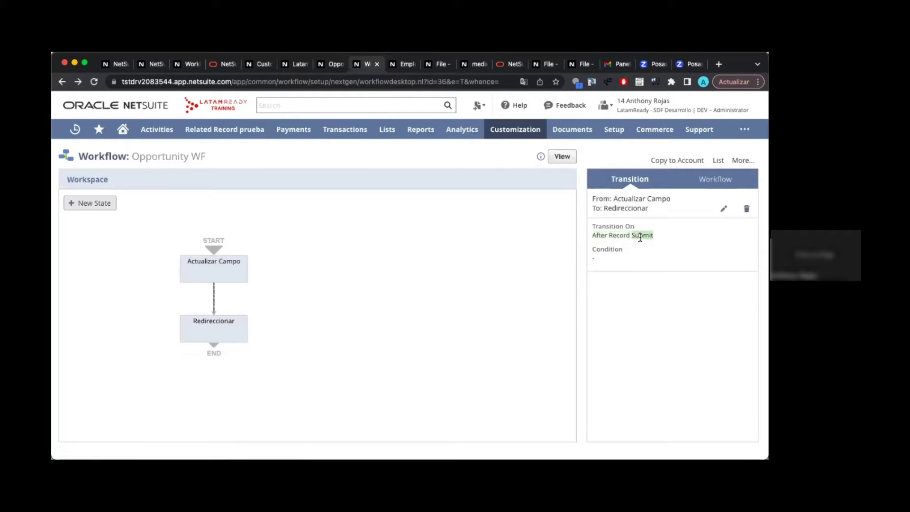
{"action": "left_click", "coordinate": [386, 156]}
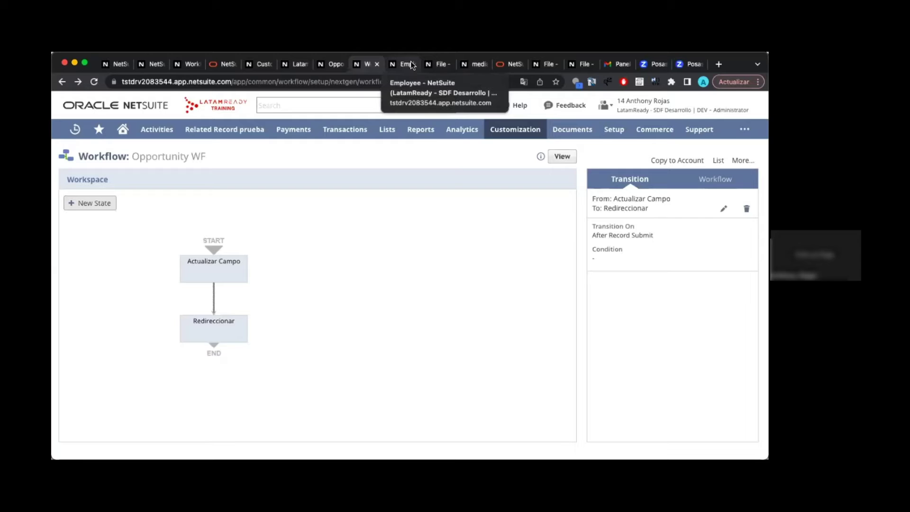
{"action": "left_click", "coordinate": [296, 64]}
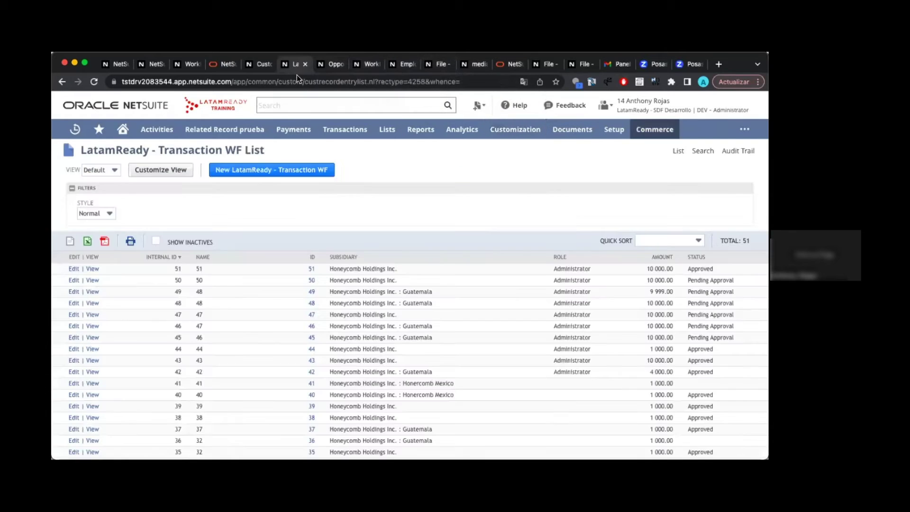
Start a new LatamReady - Transaction WF record, highlight its title and point out the Name field
{"action": "left_click", "coordinate": [296, 171]}
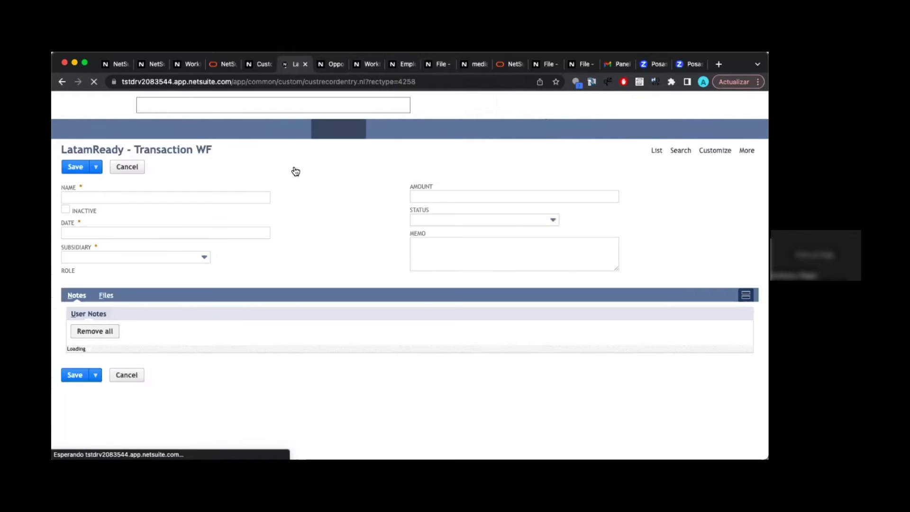
{"action": "triple_click", "coordinate": [190, 151]}
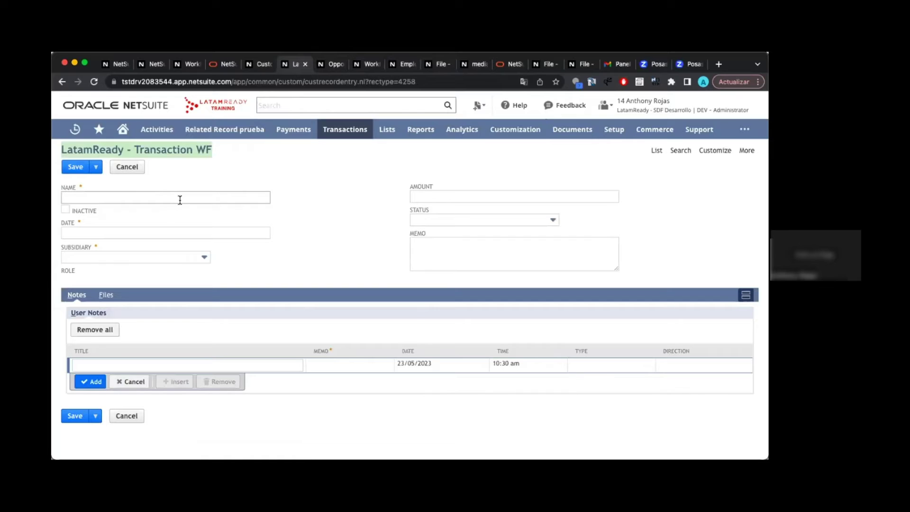
{"action": "left_click", "coordinate": [219, 151]}
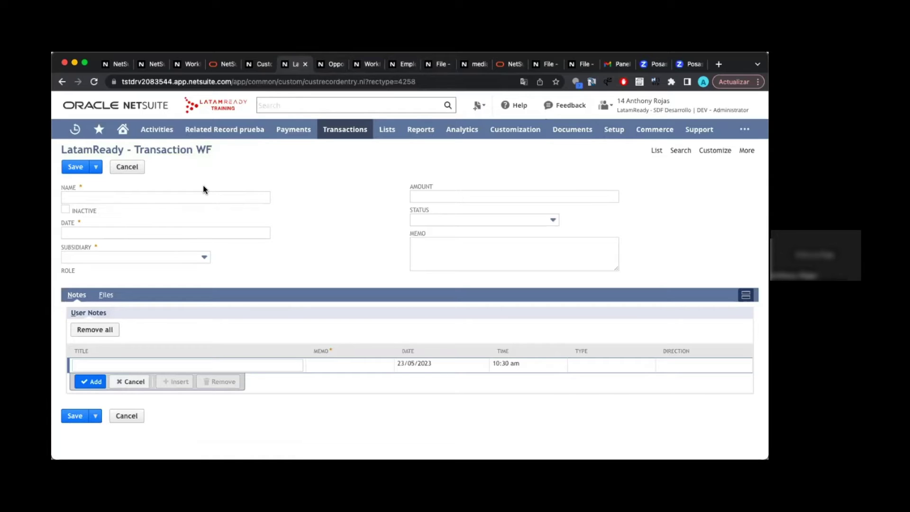
{"action": "triple_click", "coordinate": [173, 150]}
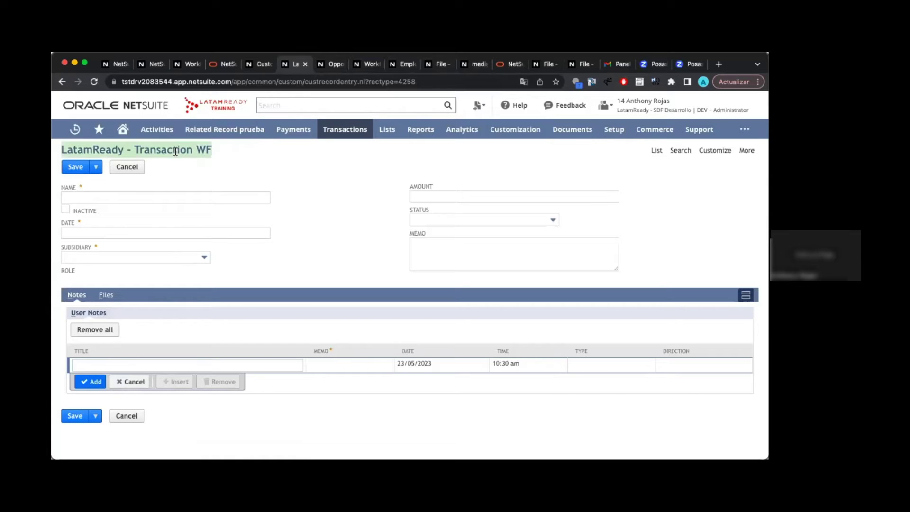
{"action": "left_click", "coordinate": [155, 197]}
{"action": "left_click", "coordinate": [219, 174]}
{"action": "left_click", "coordinate": [175, 198]}
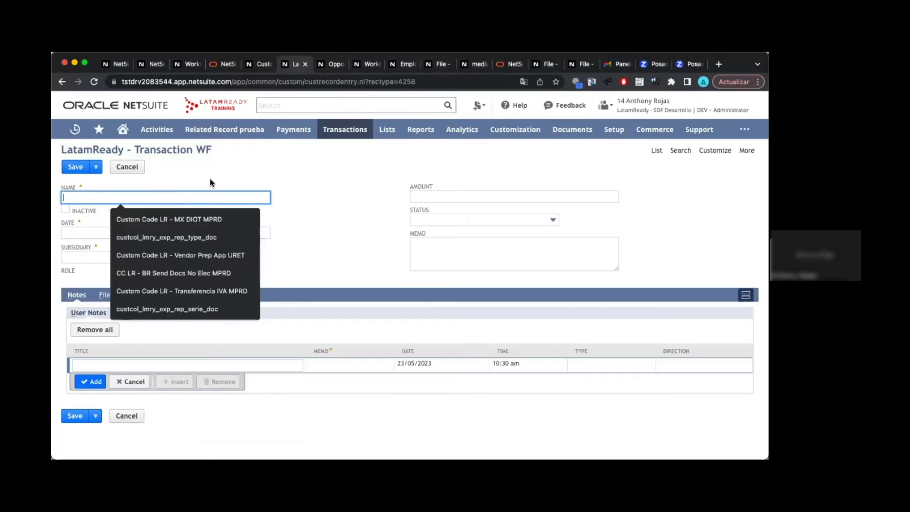
{"action": "left_click", "coordinate": [210, 179]}
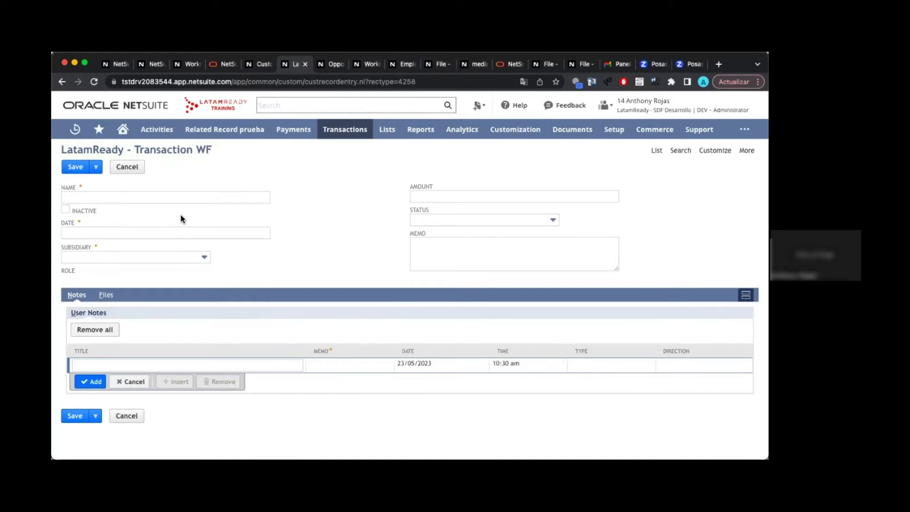
Review the new record's Date, Subsidiary, Amount and Status fields, including the available status options, without choosing any
{"action": "left_click", "coordinate": [279, 233]}
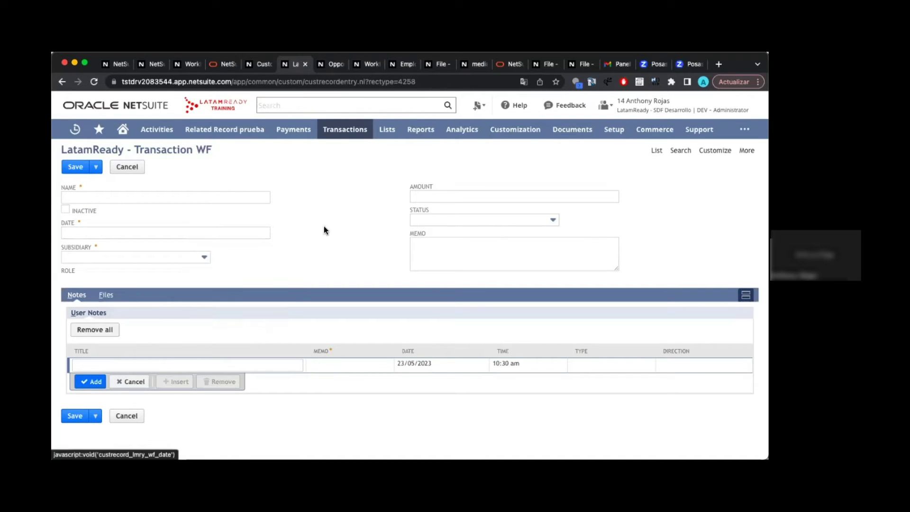
{"action": "left_click", "coordinate": [203, 259]}
{"action": "left_click", "coordinate": [311, 250]}
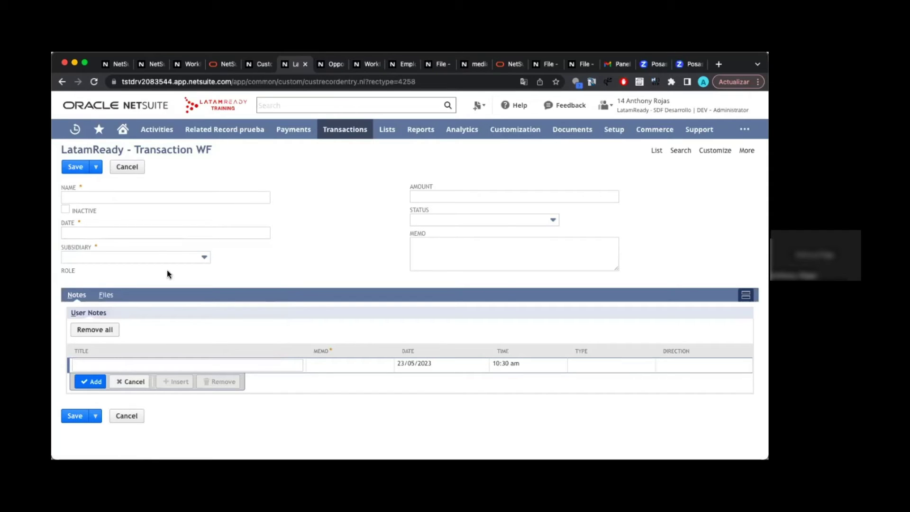
{"action": "left_click", "coordinate": [425, 199]}
{"action": "left_click", "coordinate": [377, 206]}
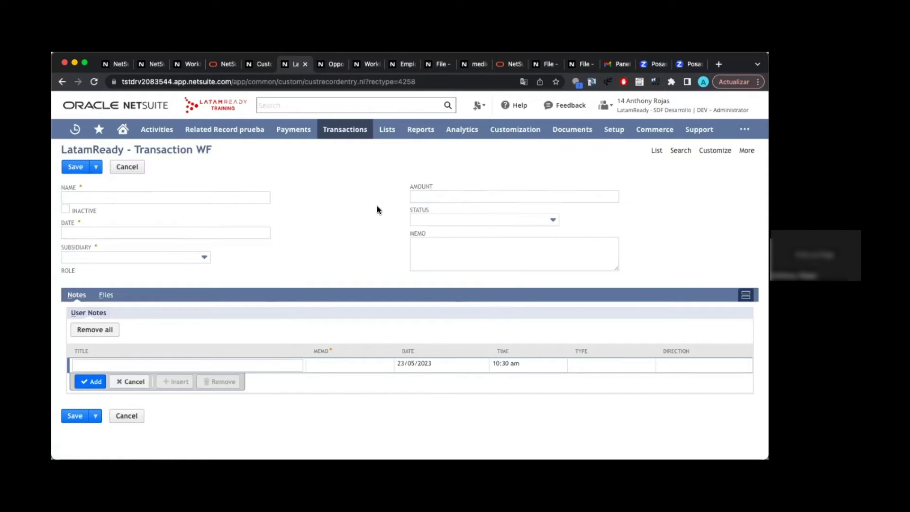
{"action": "left_click", "coordinate": [426, 221]}
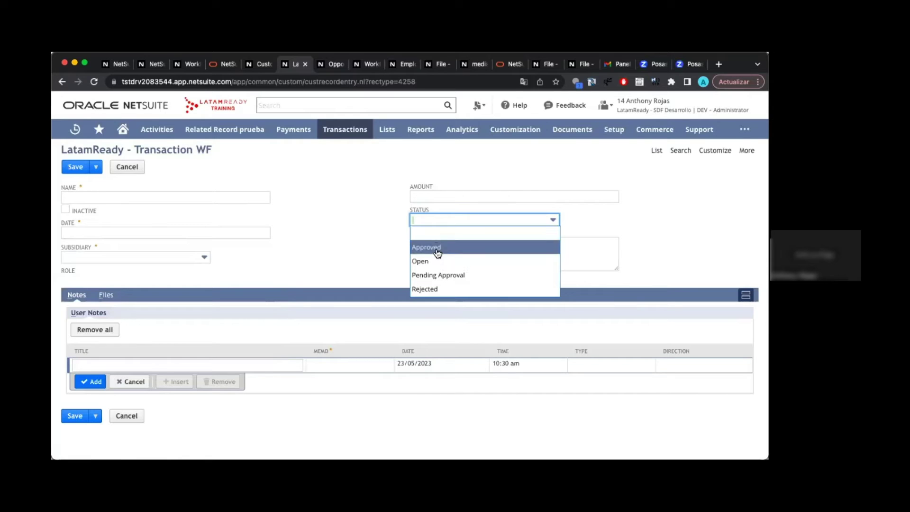
{"action": "left_click", "coordinate": [377, 236]}
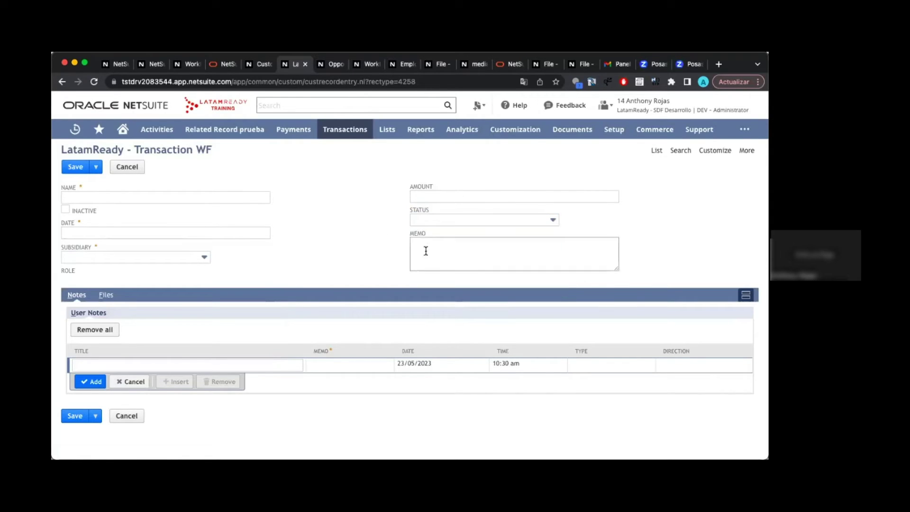
Examine the subsidiary choices, the date calendar and the account's available roles without filling in the new record
{"action": "left_click", "coordinate": [174, 198]}
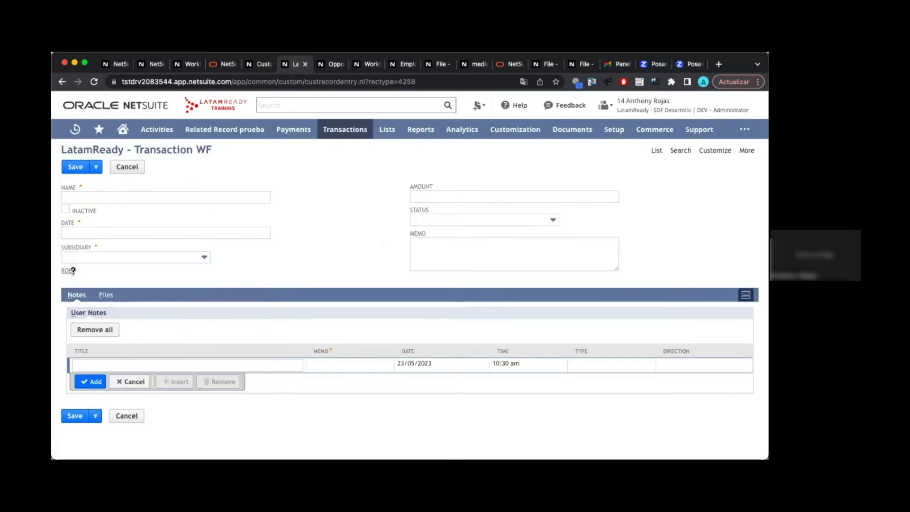
{"action": "left_click", "coordinate": [128, 258]}
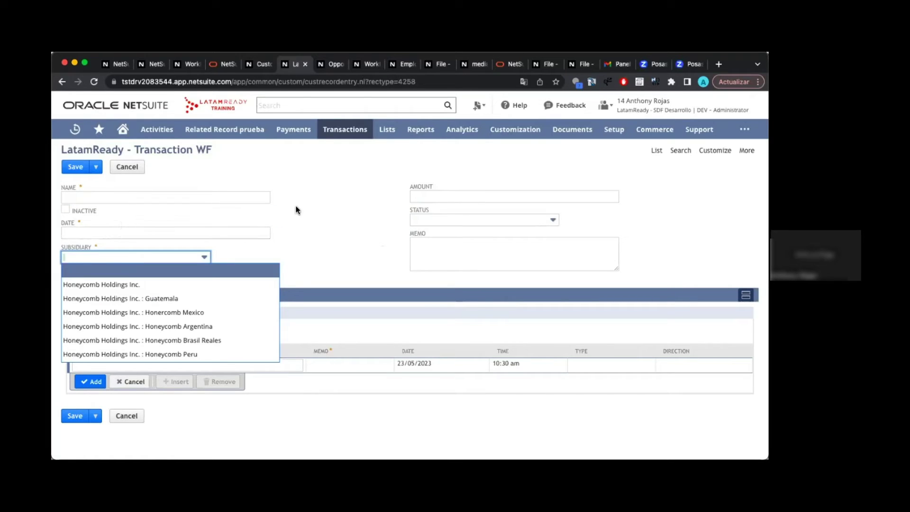
{"action": "left_click", "coordinate": [313, 208]}
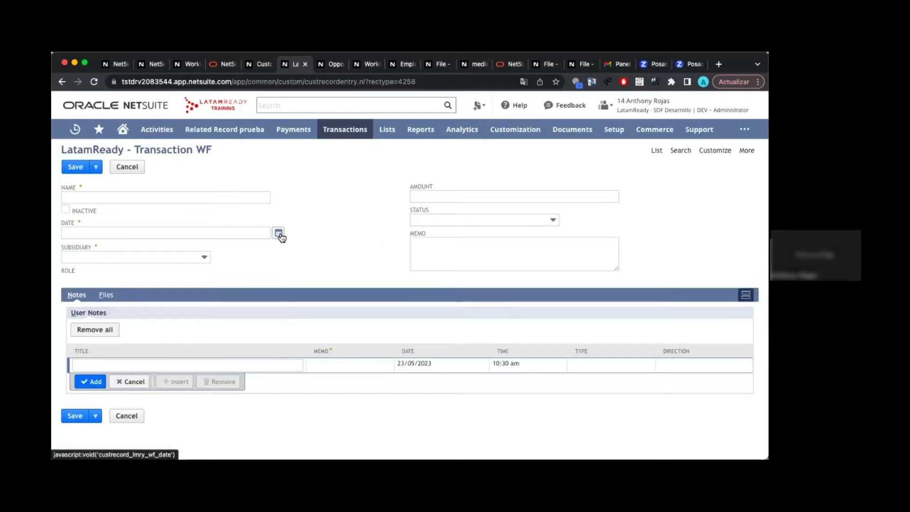
{"action": "left_click", "coordinate": [280, 235]}
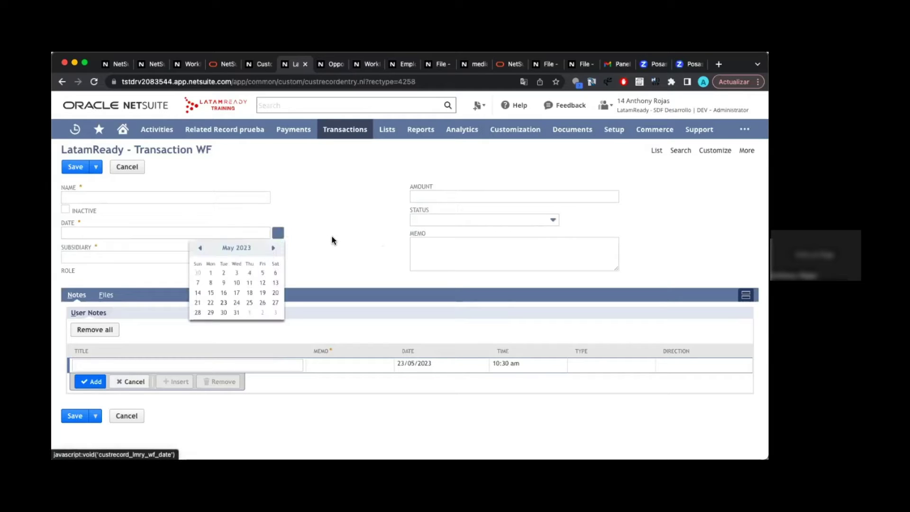
{"action": "left_click", "coordinate": [311, 254]}
{"action": "left_click", "coordinate": [233, 234]}
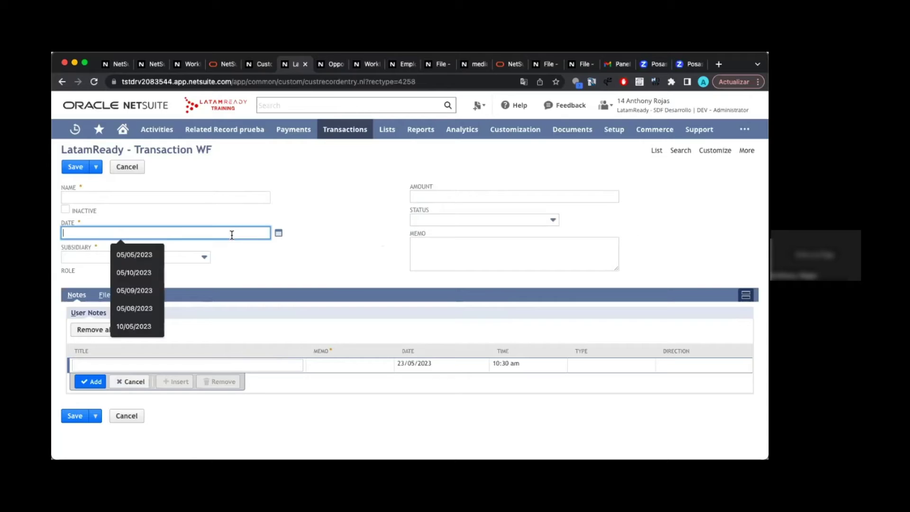
{"action": "left_click", "coordinate": [318, 239]}
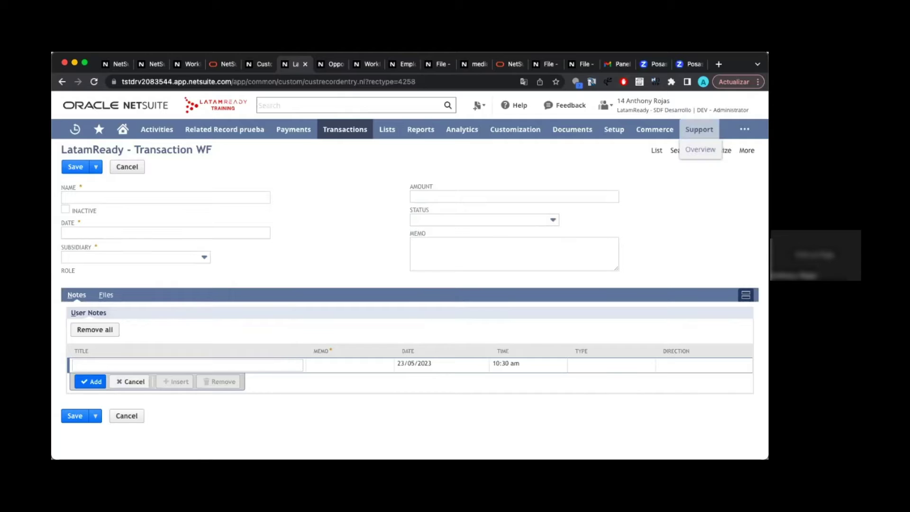
{"action": "mouse_move", "coordinate": [682, 106]}
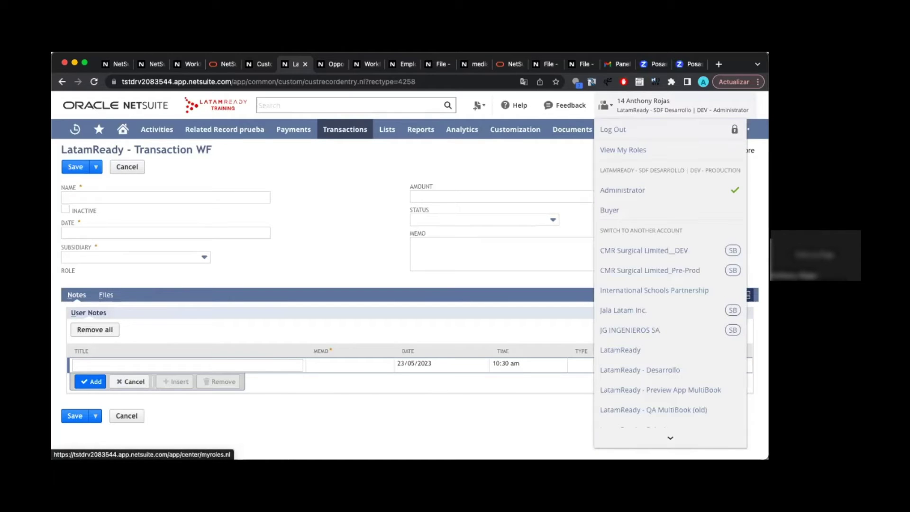
Point out the Amount field and set the new Transaction WF record's Status to Pending Approval
{"action": "left_click", "coordinate": [419, 194]}
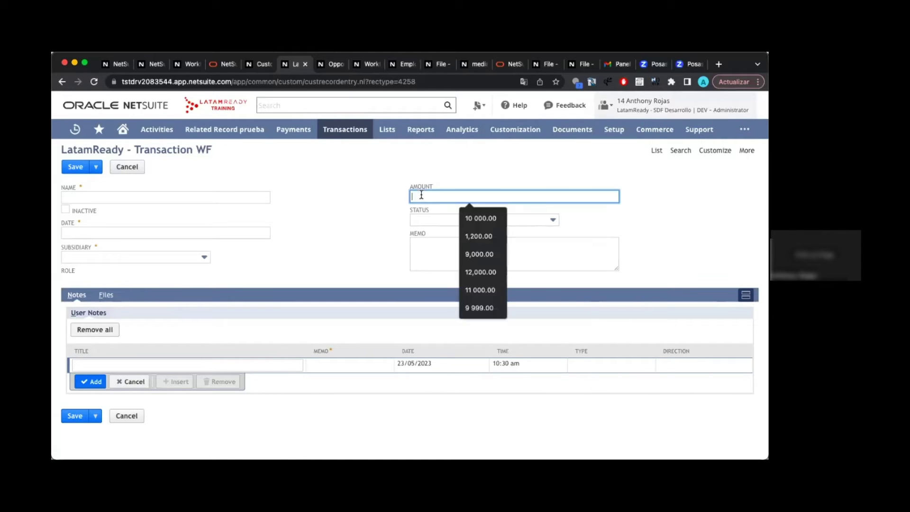
{"action": "left_click", "coordinate": [391, 198]}
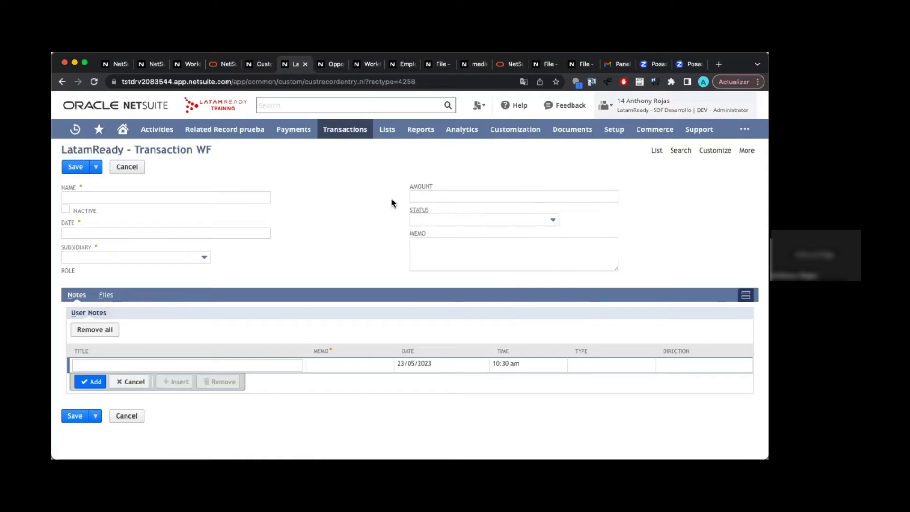
{"action": "left_click", "coordinate": [420, 219]}
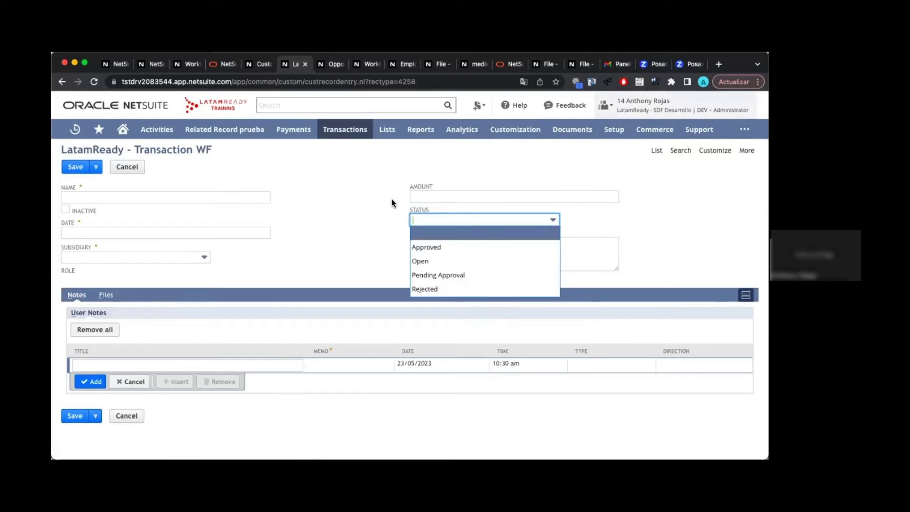
{"action": "left_click", "coordinate": [425, 275]}
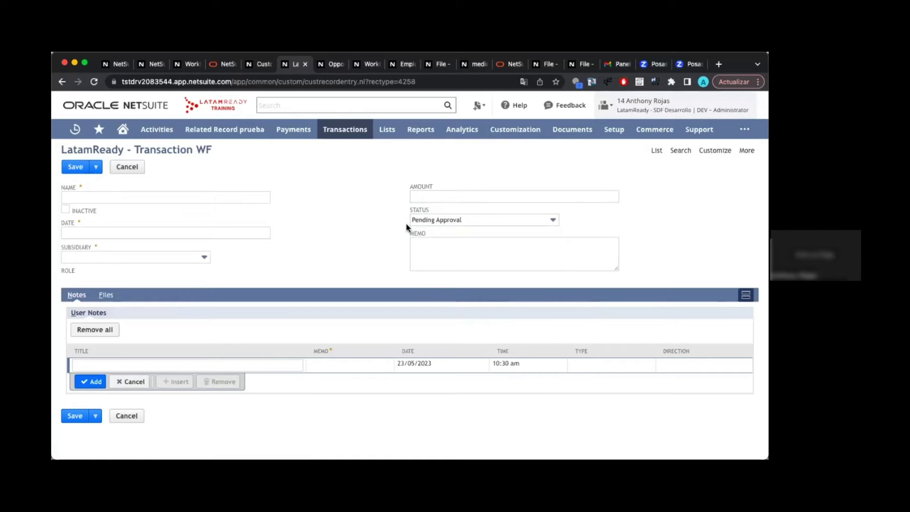
{"action": "left_click", "coordinate": [424, 198]}
{"action": "left_click", "coordinate": [357, 217]}
Start a new workflow in a separate tab, preview the workflow templates and return to the blank workflow form
{"action": "mouse_move", "coordinate": [564, 165]}
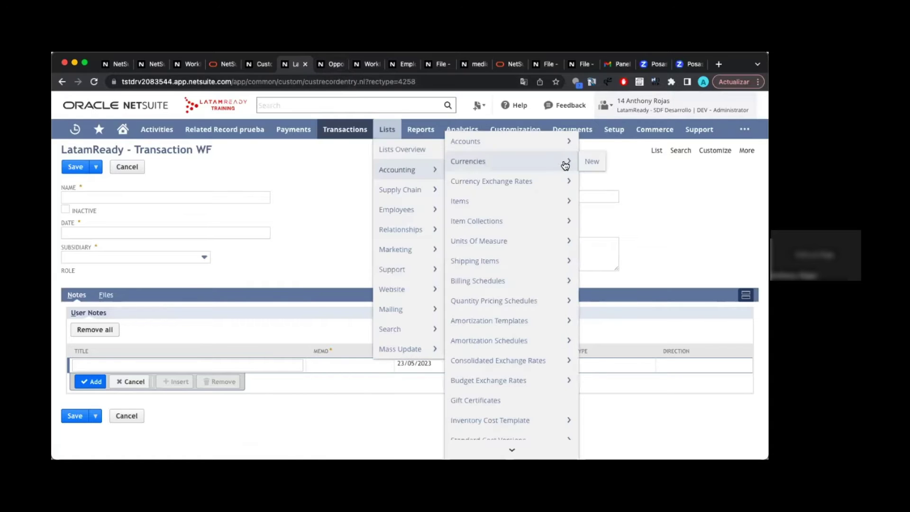
{"action": "mouse_move", "coordinate": [518, 133]}
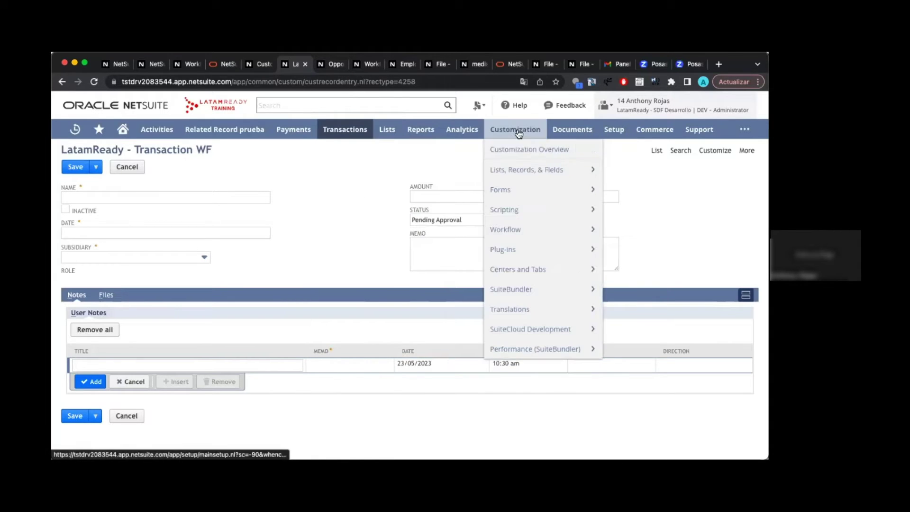
{"action": "mouse_move", "coordinate": [536, 222]}
{"action": "mouse_move", "coordinate": [609, 229]}
{"action": "left_click", "coordinate": [671, 229], "text": "super"}
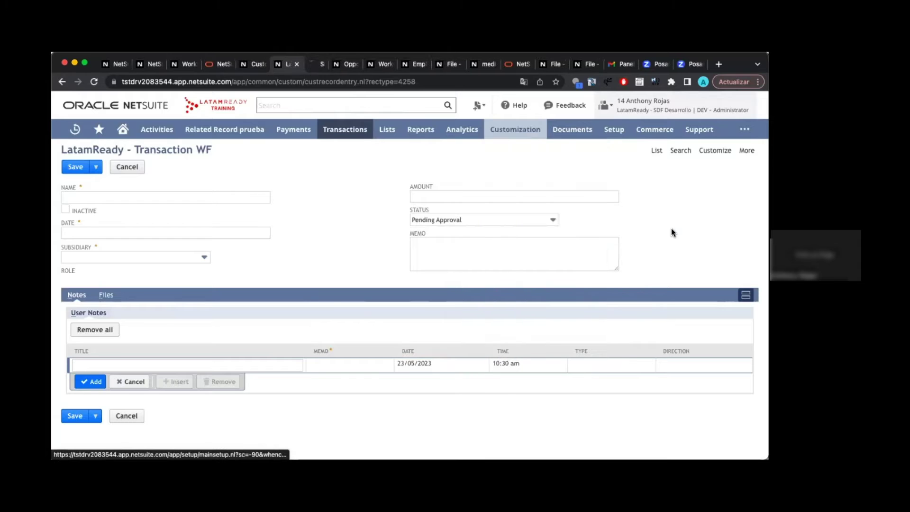
{"action": "left_click", "coordinate": [311, 67]}
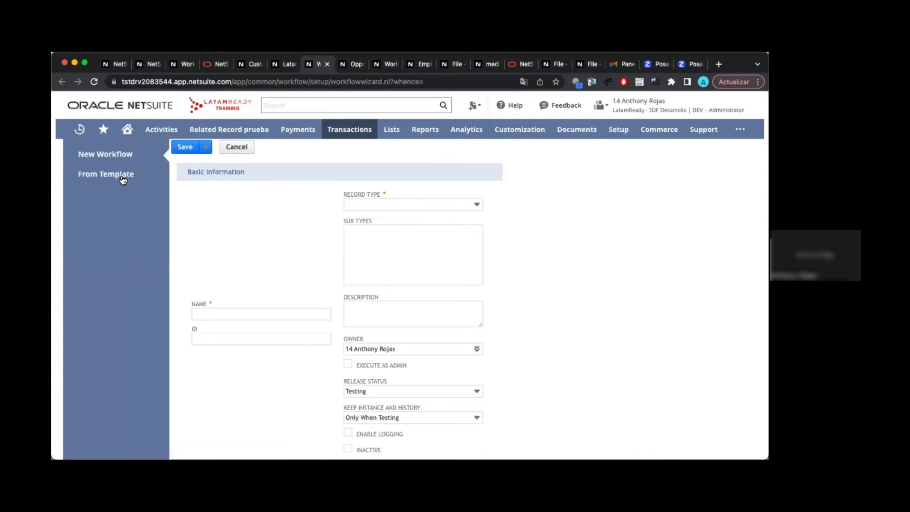
{"action": "left_click", "coordinate": [122, 176]}
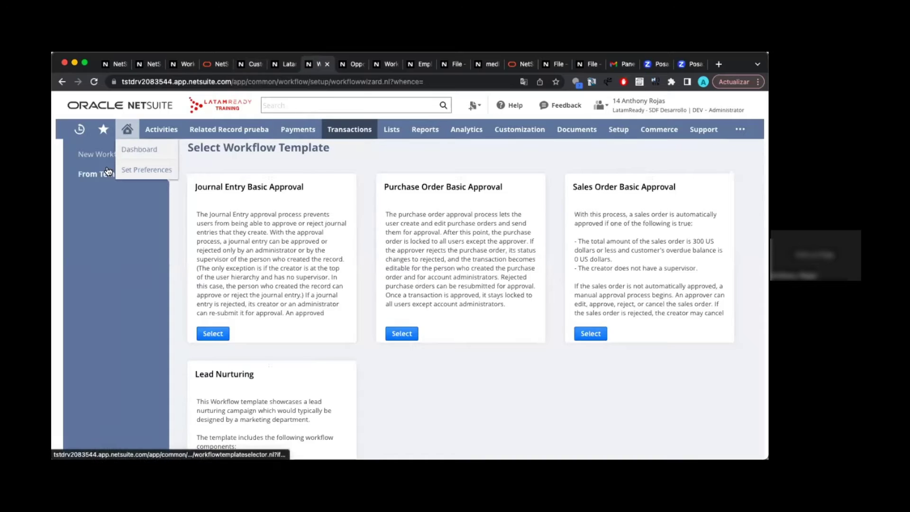
{"action": "left_click", "coordinate": [99, 156]}
Name the new workflow WF Webinar and leave its ID blank
{"action": "left_click", "coordinate": [242, 317]}
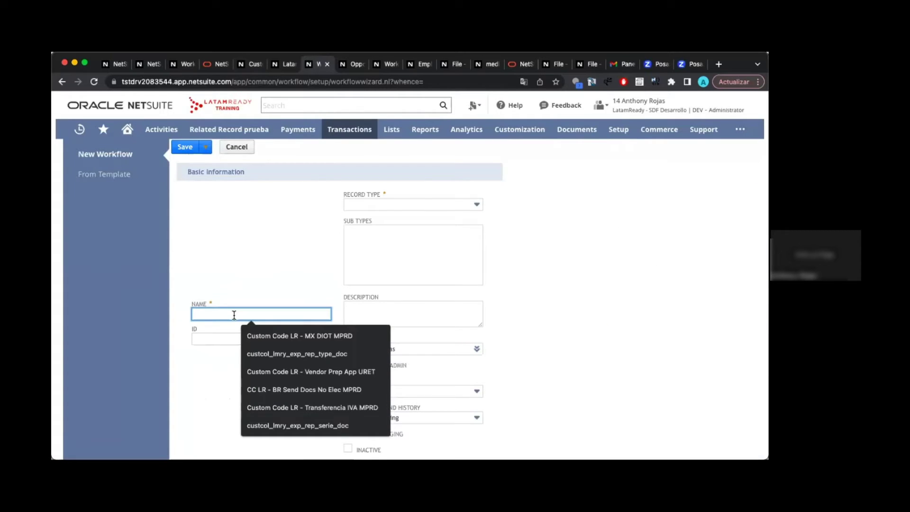
{"action": "type", "text": "WF "}
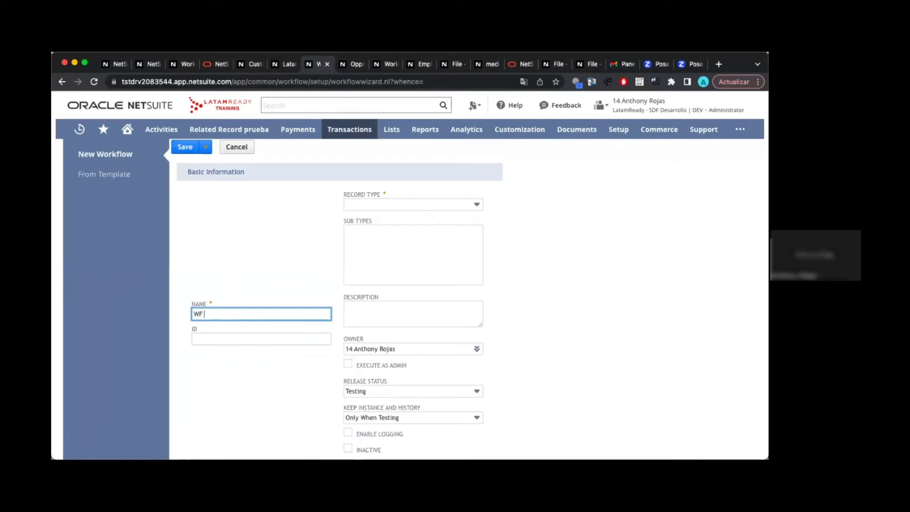
{"action": "type", "text": "Webinar"}
{"action": "left_click", "coordinate": [236, 338]}
{"action": "left_click", "coordinate": [220, 361]}
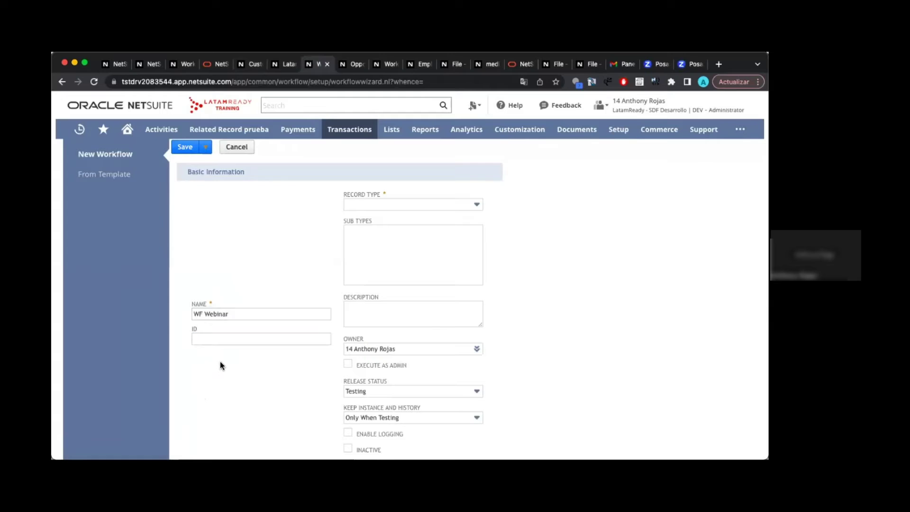
{"action": "scroll", "coordinate": [223, 361], "scroll_direction": "down", "scroll_amount": 1}
Get the custom record's name from its entry form and set the workflow's record type to LatamReady - Transaction WF
{"action": "left_click", "coordinate": [284, 67]}
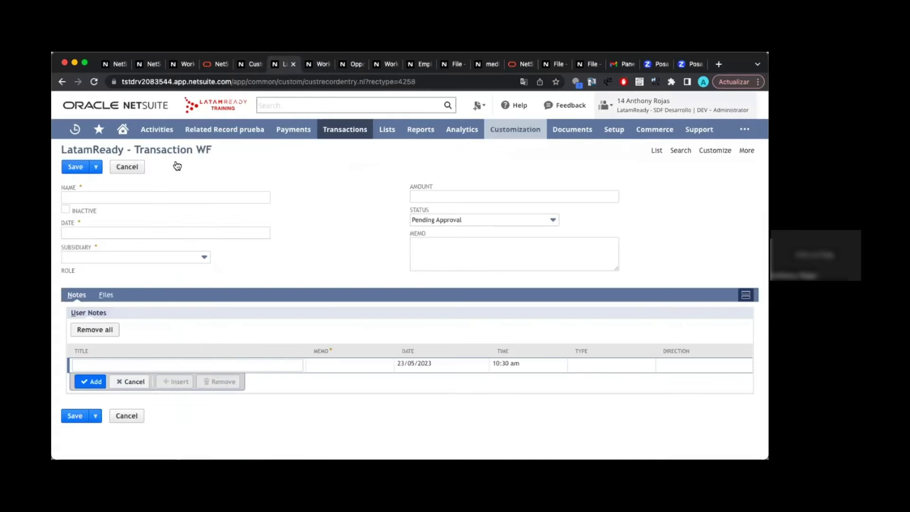
{"action": "left_click", "coordinate": [317, 65]}
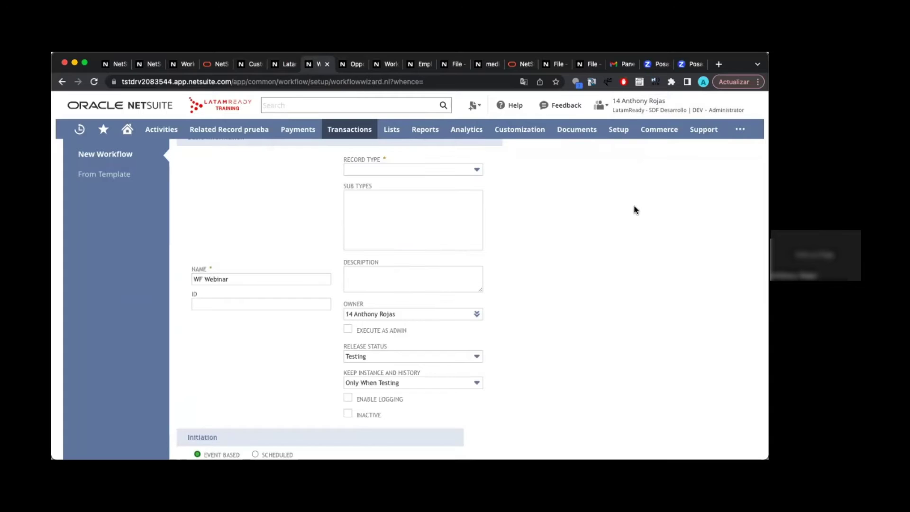
{"action": "left_click", "coordinate": [414, 169]}
{"action": "key", "text": "super+f"}
{"action": "key", "text": "Return"}
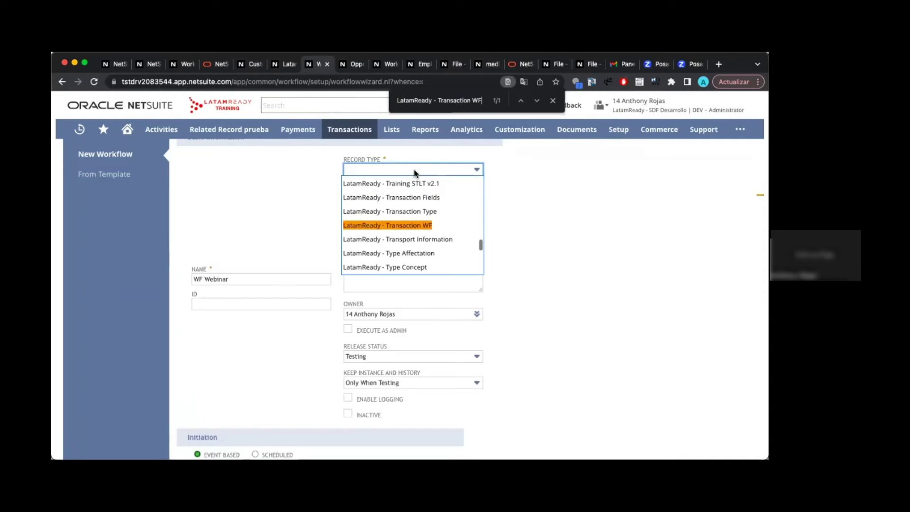
{"action": "left_click", "coordinate": [370, 225]}
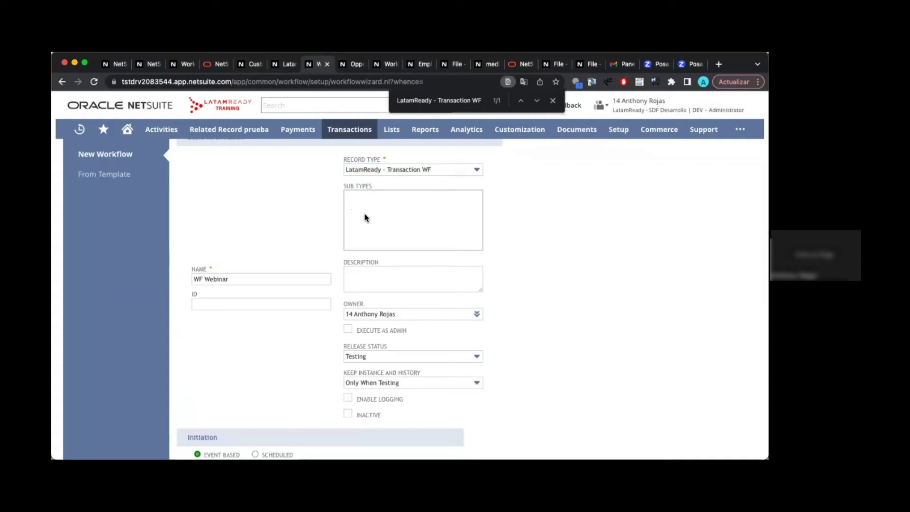
{"action": "scroll", "coordinate": [297, 212], "scroll_direction": "down", "scroll_amount": 2}
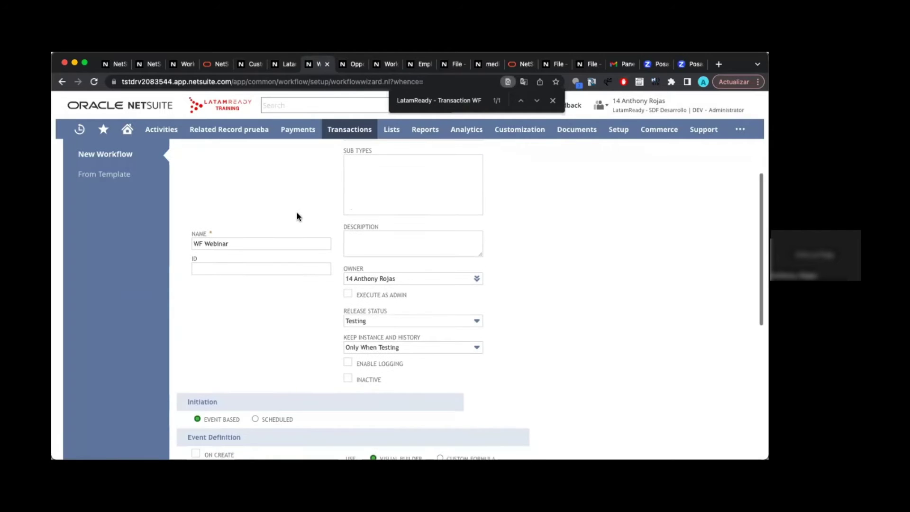
Toggle Execute as Admin on and back off, and review the Release Status options while keeping Testing
{"action": "scroll", "coordinate": [280, 325], "scroll_direction": "down", "scroll_amount": 1}
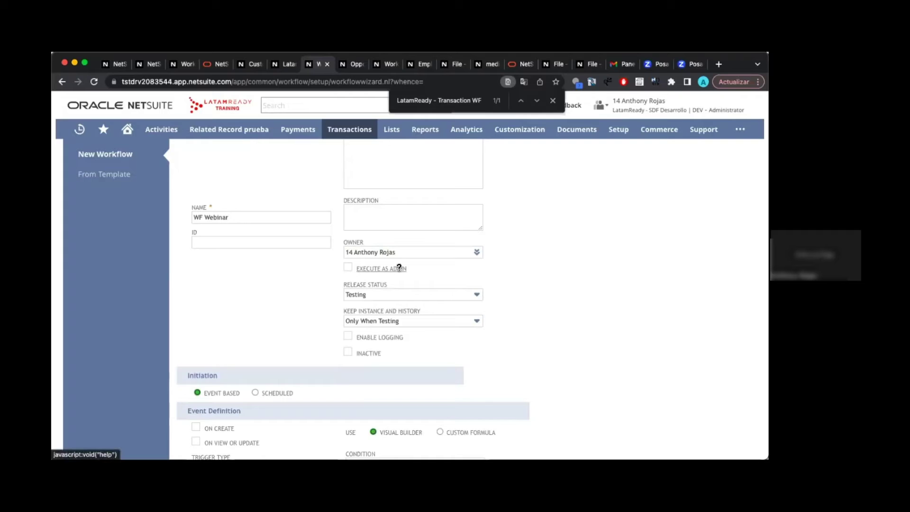
{"action": "left_click", "coordinate": [348, 267]}
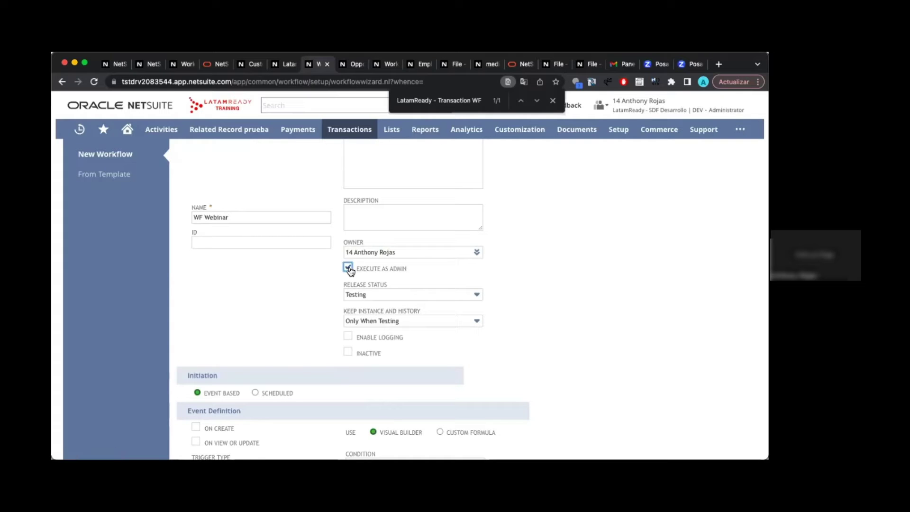
{"action": "left_click", "coordinate": [349, 268]}
{"action": "left_click", "coordinate": [348, 268]}
{"action": "left_click", "coordinate": [354, 294]}
{"action": "left_click", "coordinate": [360, 294]}
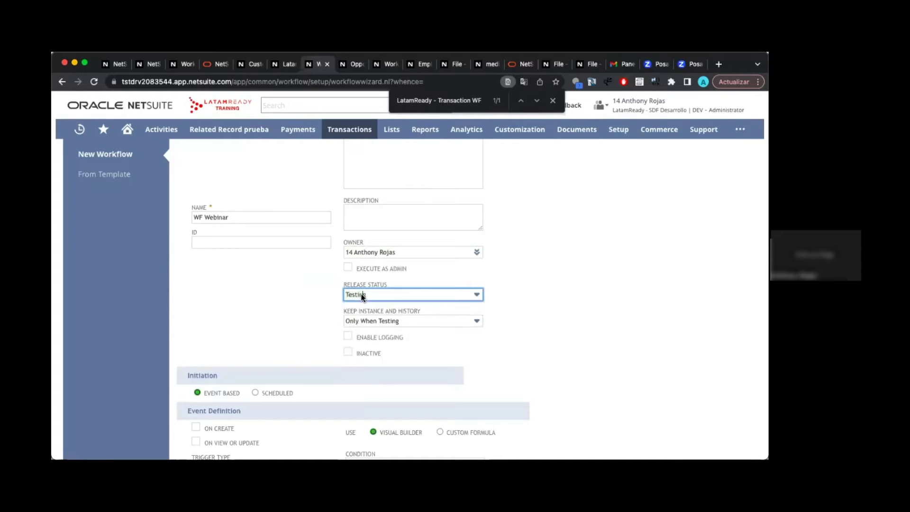
{"action": "left_click", "coordinate": [390, 296]}
{"action": "left_click", "coordinate": [382, 335]}
{"action": "left_click", "coordinate": [298, 300]}
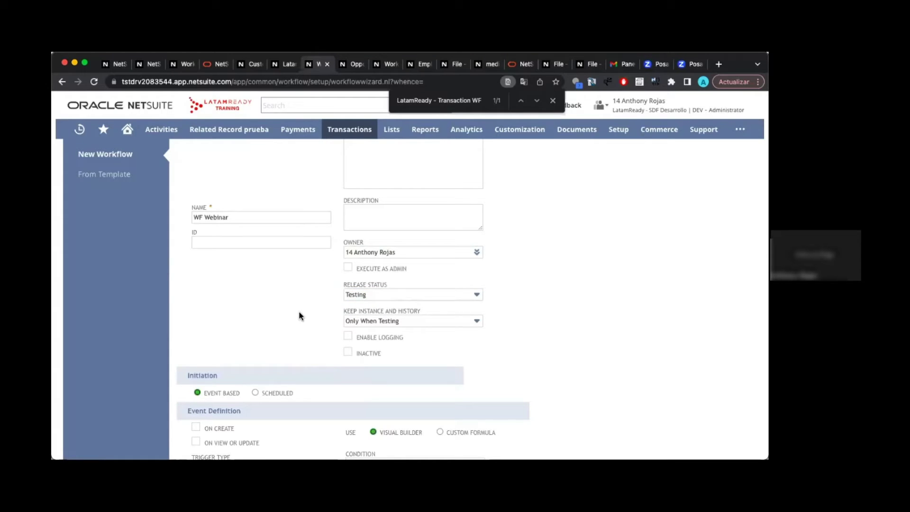
Review the Keep Instance and History options, keep Only When Testing, and enable logging for the workflow
{"action": "scroll", "coordinate": [299, 315], "scroll_direction": "down", "scroll_amount": 1}
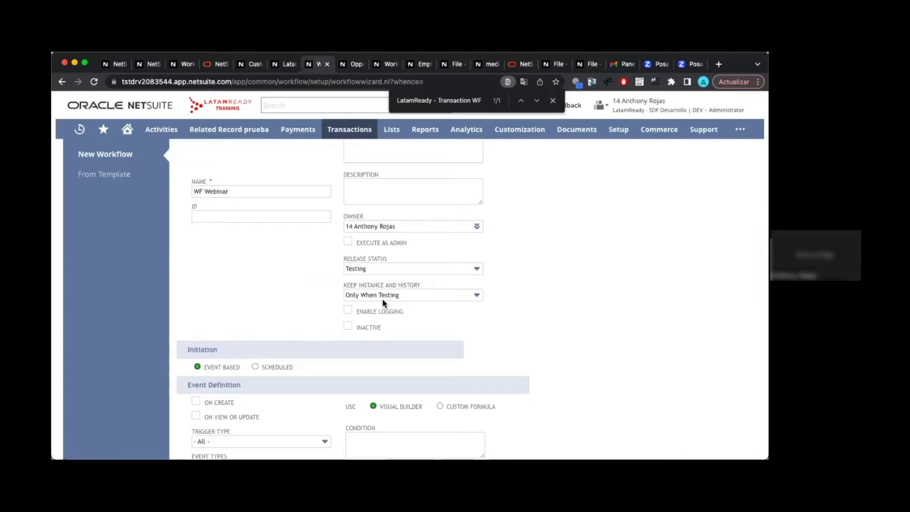
{"action": "left_click", "coordinate": [385, 295]}
{"action": "left_click", "coordinate": [379, 336]}
{"action": "left_click", "coordinate": [294, 304]}
{"action": "left_click", "coordinate": [347, 310]}
Preview the Scheduled initiation settings and its frequency options, and return the workflow's initiation to Event Based
{"action": "scroll", "coordinate": [321, 305], "scroll_direction": "down", "scroll_amount": 1}
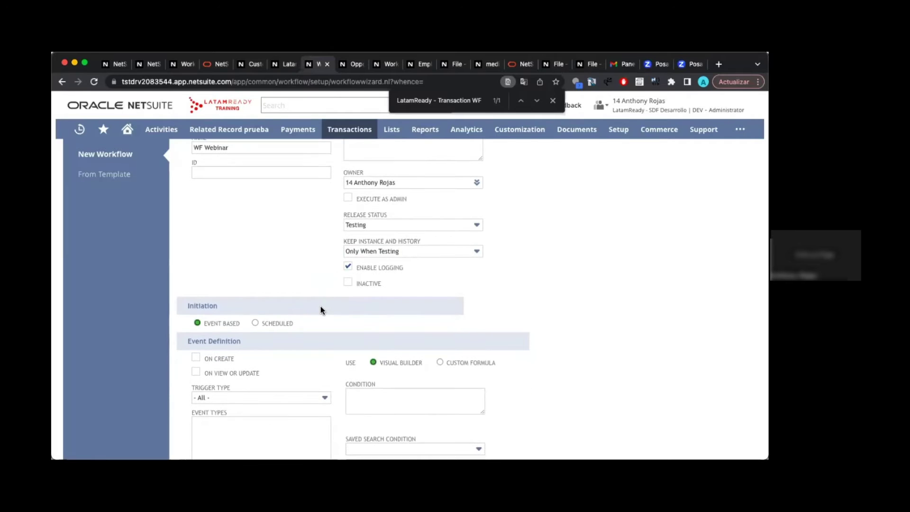
{"action": "scroll", "coordinate": [321, 306], "scroll_direction": "down", "scroll_amount": 1}
{"action": "scroll", "coordinate": [246, 242], "scroll_direction": "down", "scroll_amount": 1}
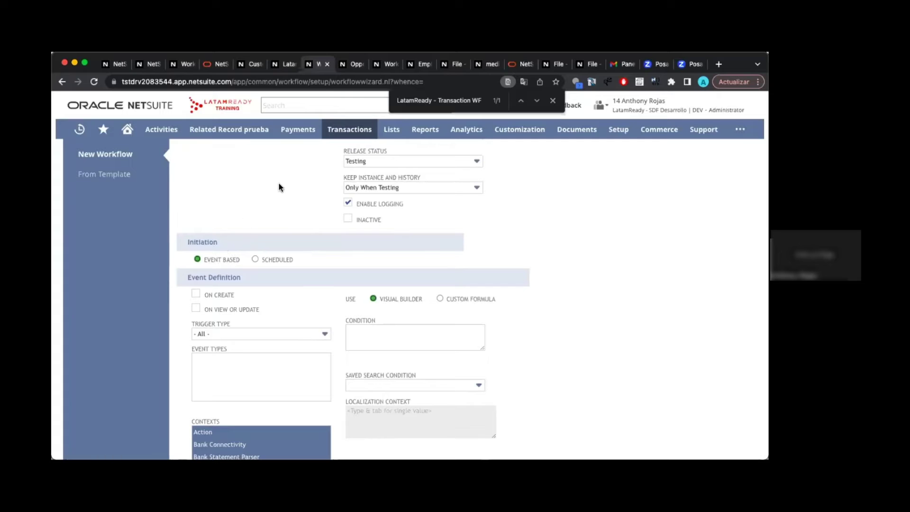
{"action": "left_click", "coordinate": [255, 259]}
{"action": "scroll", "coordinate": [274, 308], "scroll_direction": "down", "scroll_amount": 1}
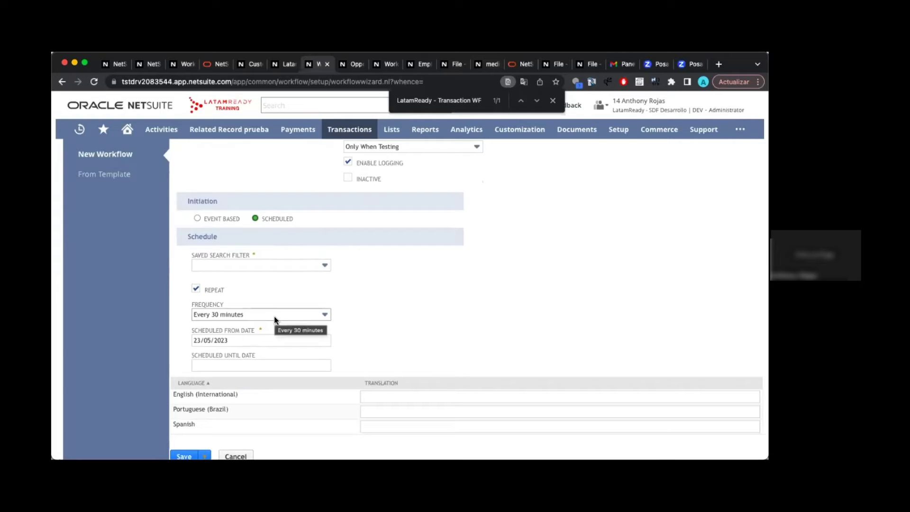
{"action": "left_click", "coordinate": [274, 316]}
{"action": "left_click", "coordinate": [399, 297]}
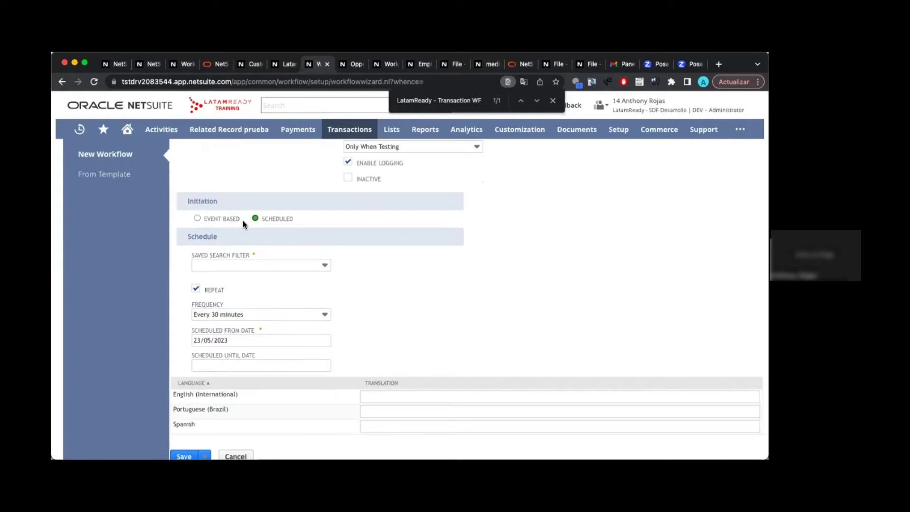
{"action": "left_click", "coordinate": [197, 218]}
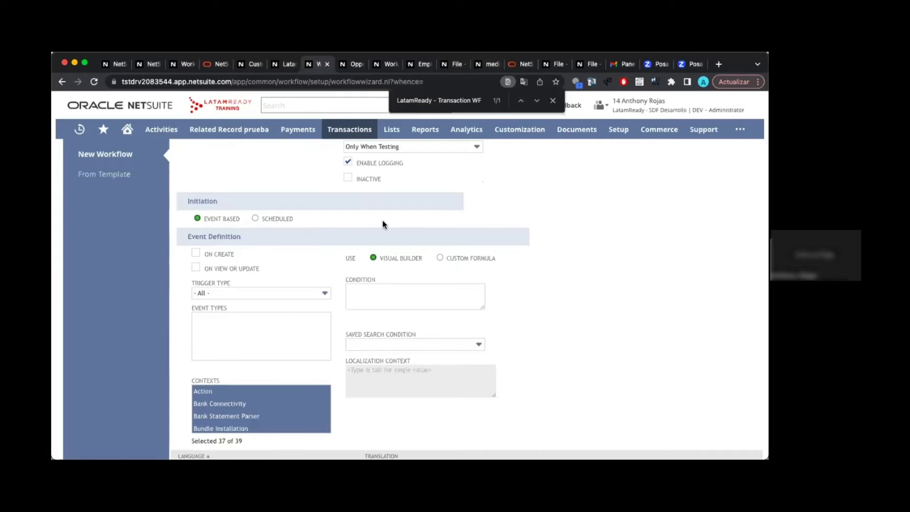
Set the workflow's event definition to On Create with the trigger type Before Record Load
{"action": "left_click", "coordinate": [196, 254]}
{"action": "scroll", "coordinate": [262, 267], "scroll_direction": "down", "scroll_amount": 1}
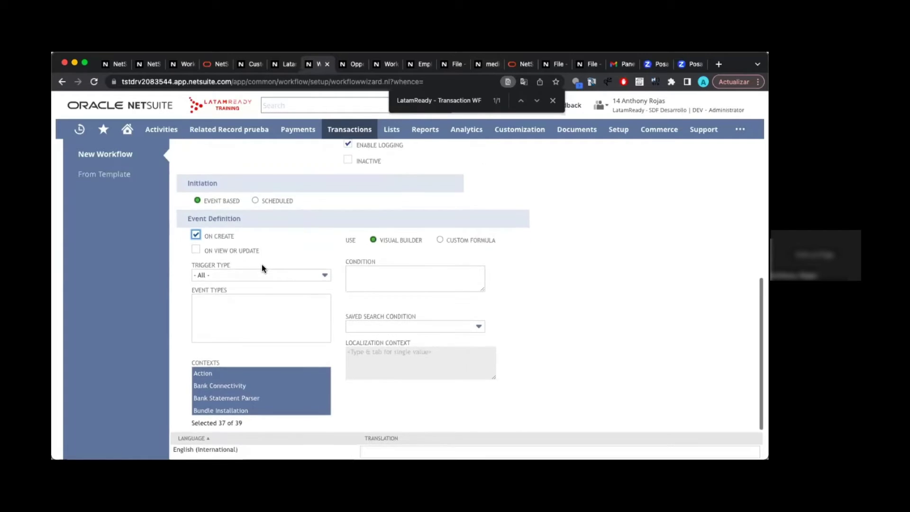
{"action": "left_click", "coordinate": [252, 276]}
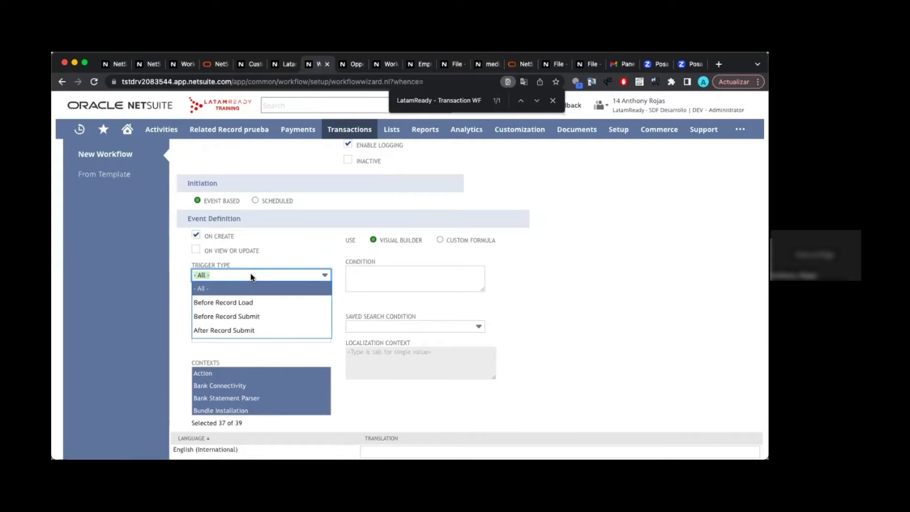
{"action": "left_click", "coordinate": [244, 302]}
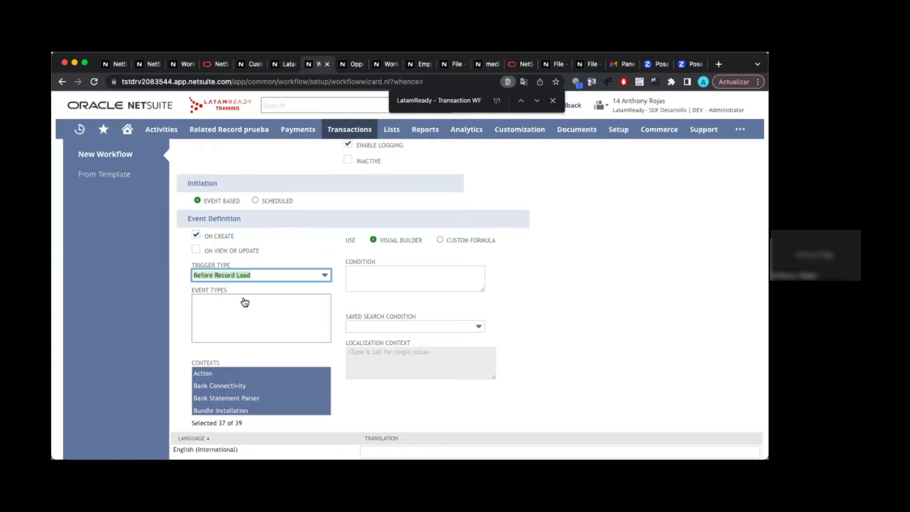
Compare the trigger settings with the blank LatamReady - Transaction WF entry form, save the workflow and point out its trigger type
{"action": "left_click", "coordinate": [293, 65]}
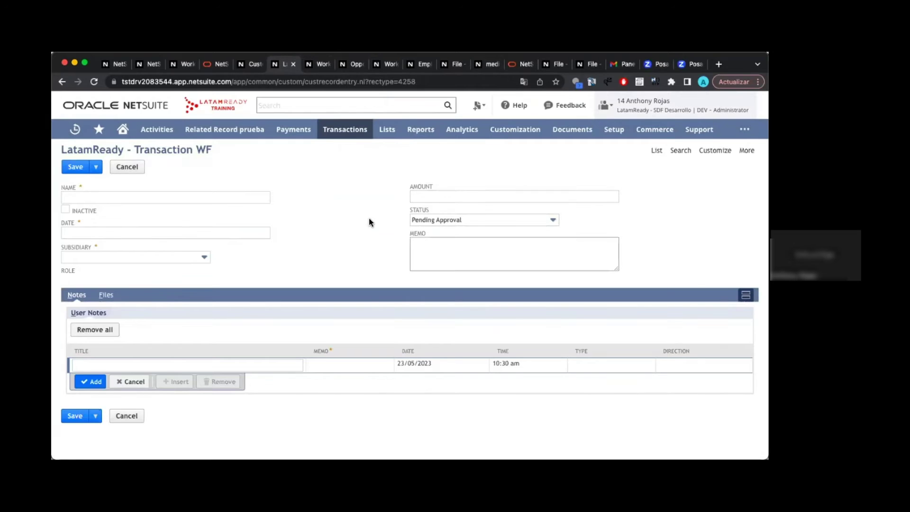
{"action": "left_click", "coordinate": [317, 66]}
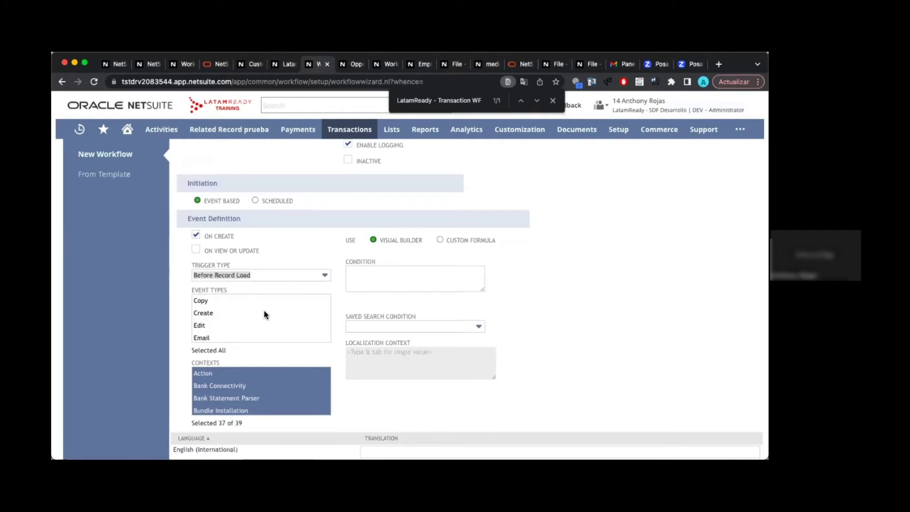
{"action": "left_click", "coordinate": [175, 280]}
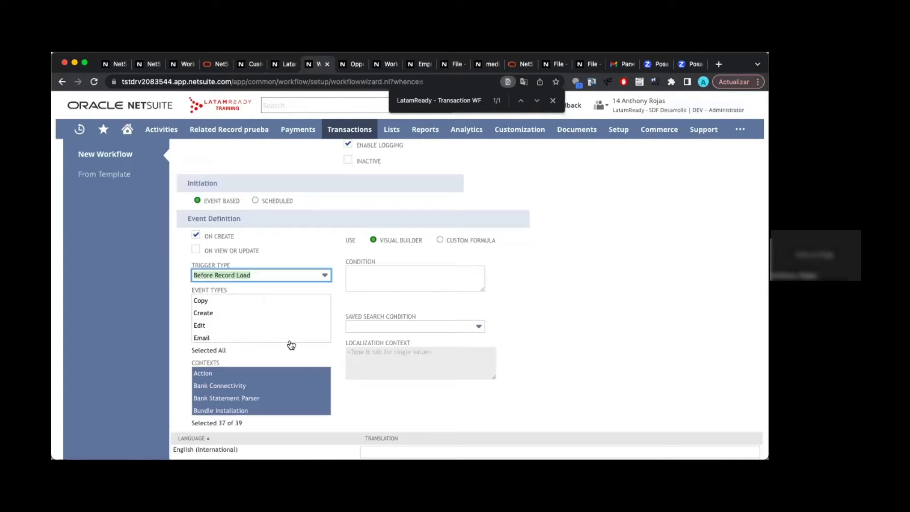
{"action": "left_click", "coordinate": [186, 328]}
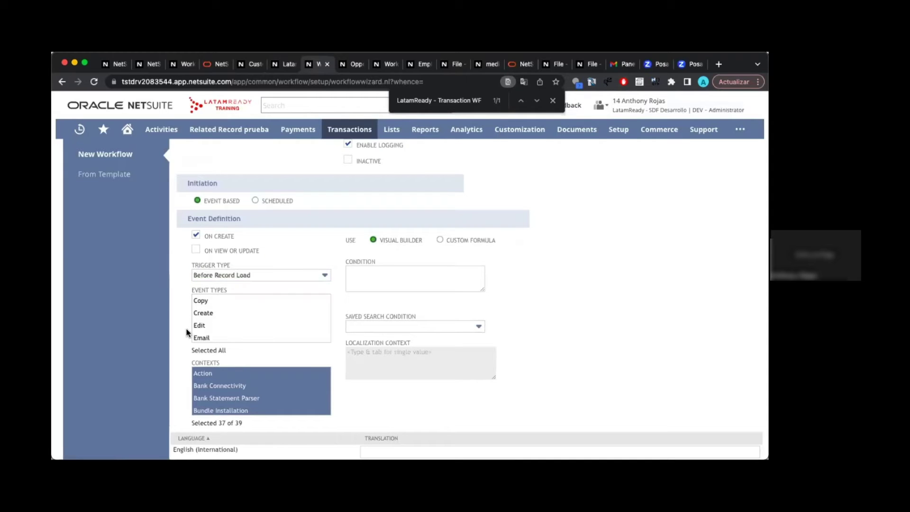
{"action": "scroll", "coordinate": [187, 328], "scroll_direction": "down", "scroll_amount": 1}
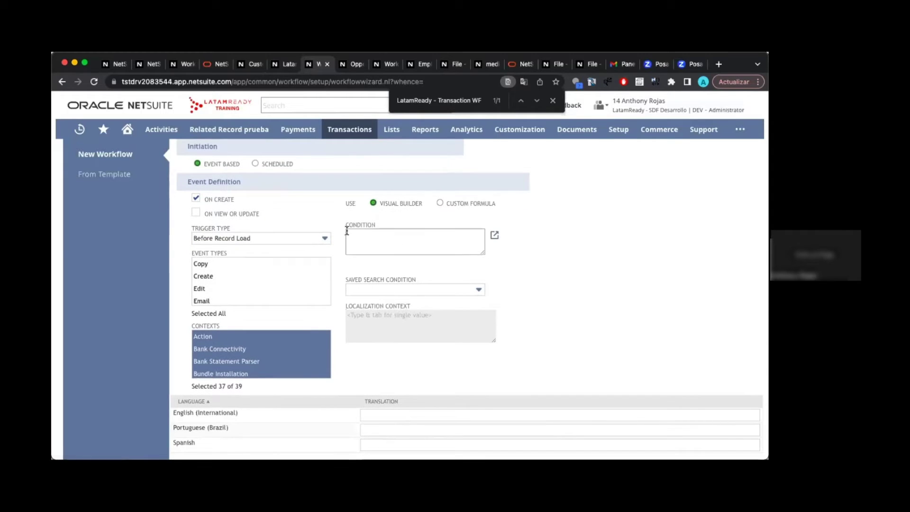
{"action": "scroll", "coordinate": [323, 209], "scroll_direction": "down", "scroll_amount": 1}
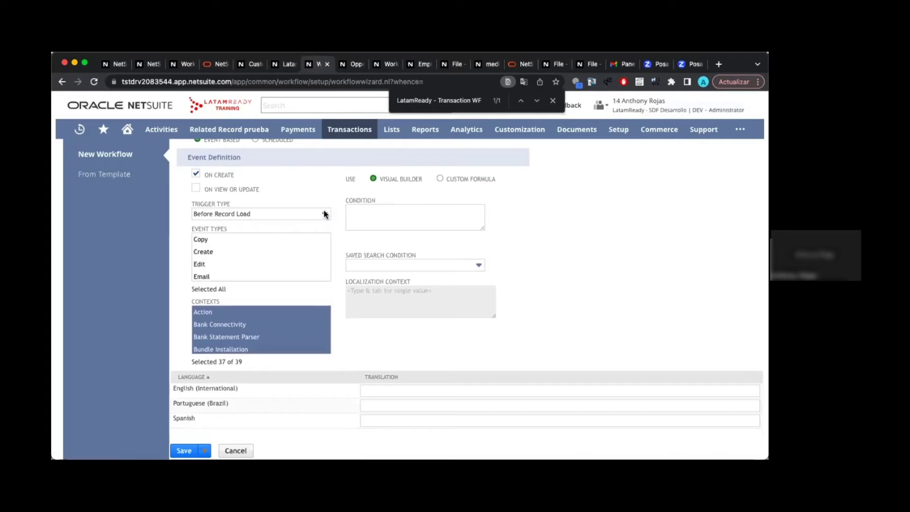
{"action": "left_click", "coordinate": [184, 451]}
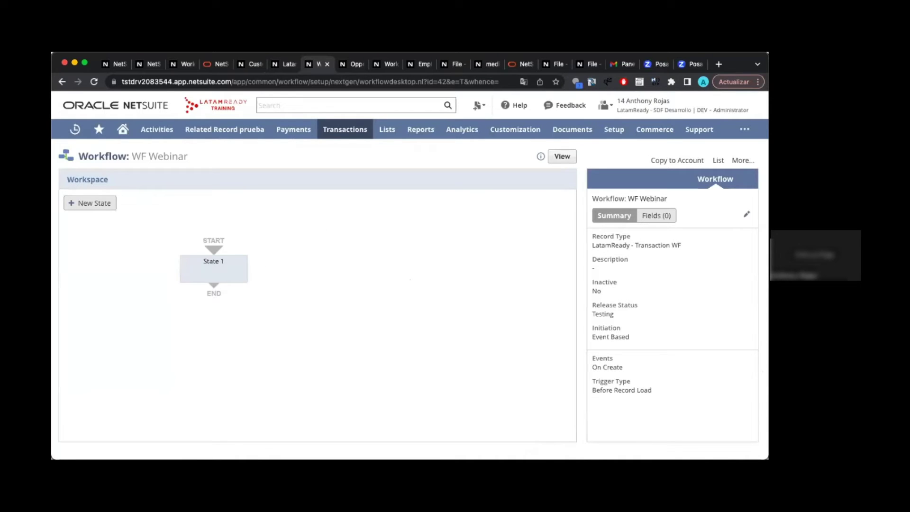
{"action": "triple_click", "coordinate": [634, 386]}
Rename the workflow's start state, State 1, to Definir Campos and save it
{"action": "left_click", "coordinate": [216, 267]}
{"action": "double_click", "coordinate": [216, 266]}
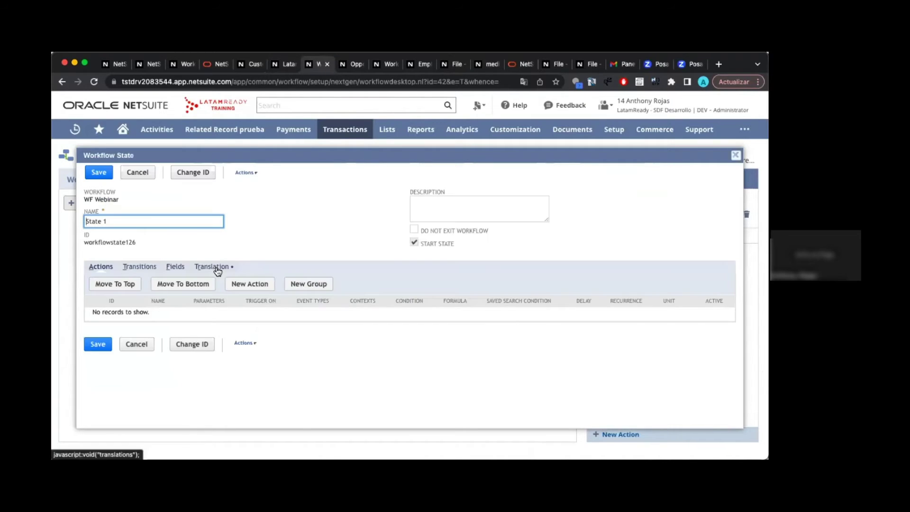
{"action": "left_click", "coordinate": [149, 221]}
{"action": "key", "text": "super+a"}
{"action": "type", "text": "DED"}
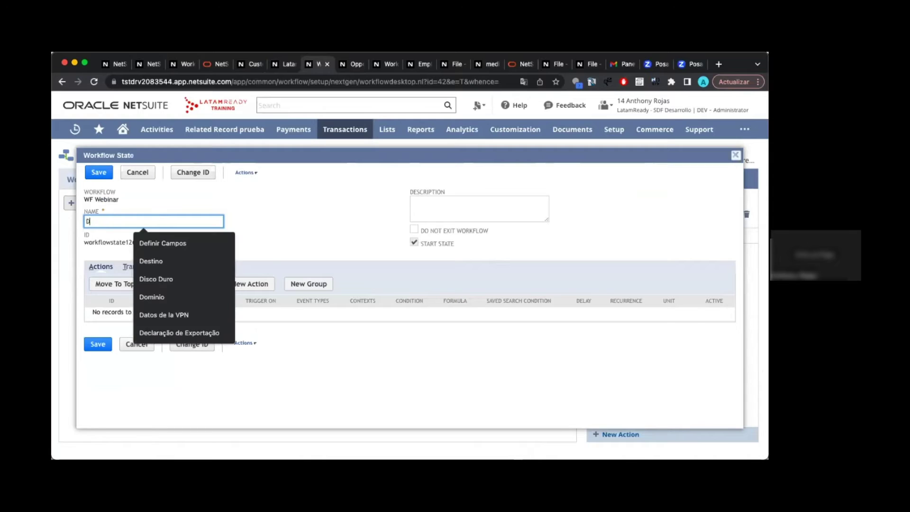
{"action": "key", "text": "BackSpace"}
{"action": "key", "text": "BackSpace"}
{"action": "type", "text": "ef"}
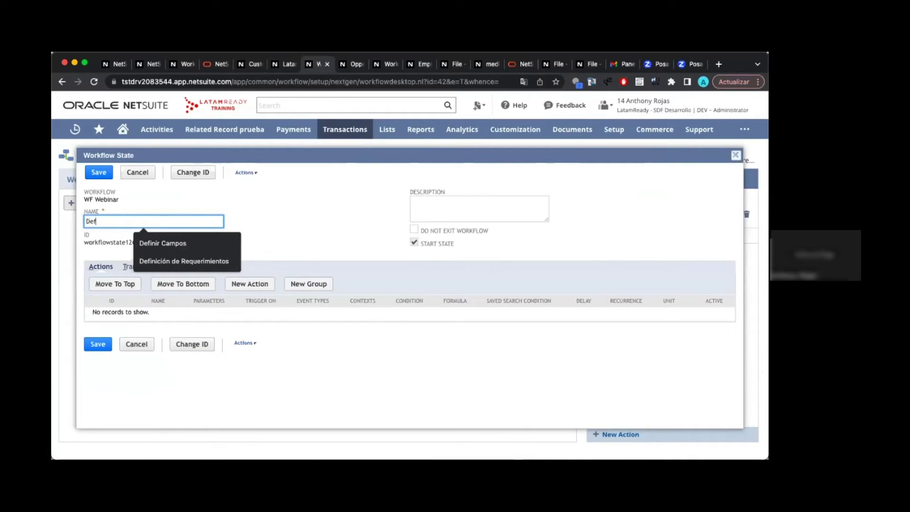
{"action": "type", "text": "inir Campos"}
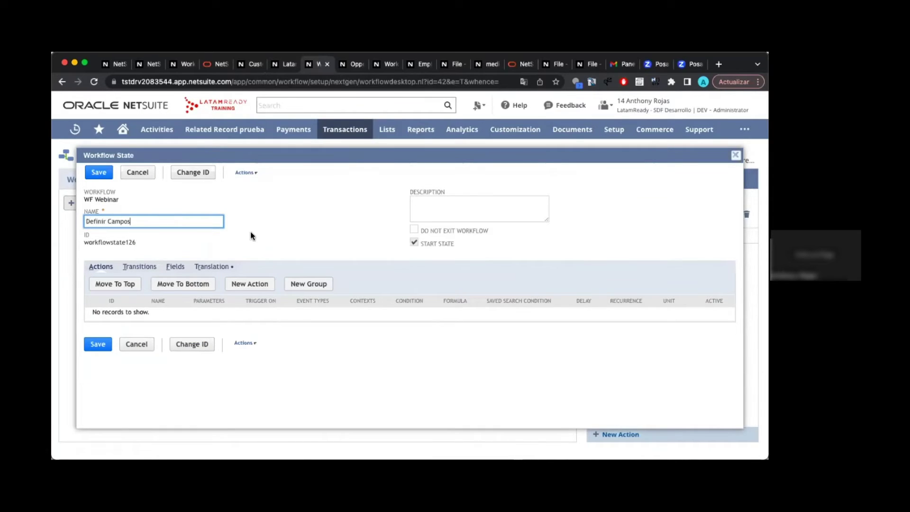
{"action": "left_click", "coordinate": [259, 232]}
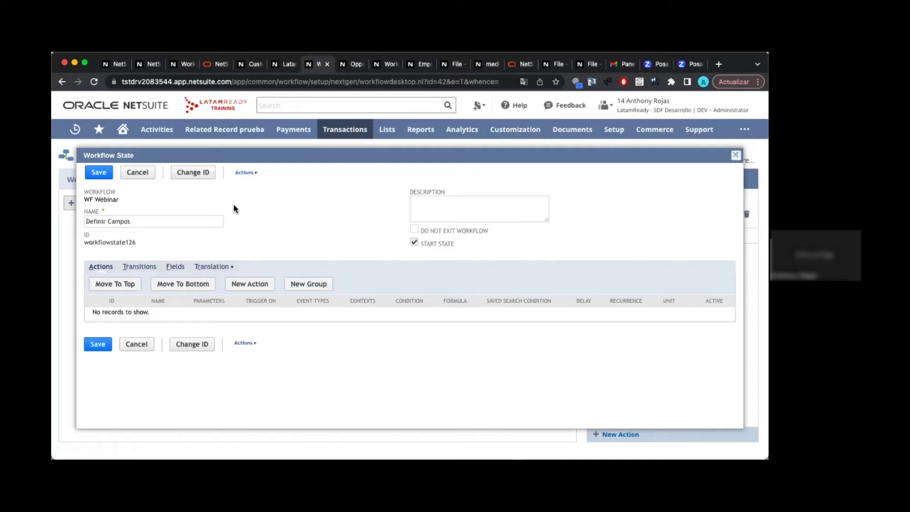
{"action": "left_click", "coordinate": [106, 174]}
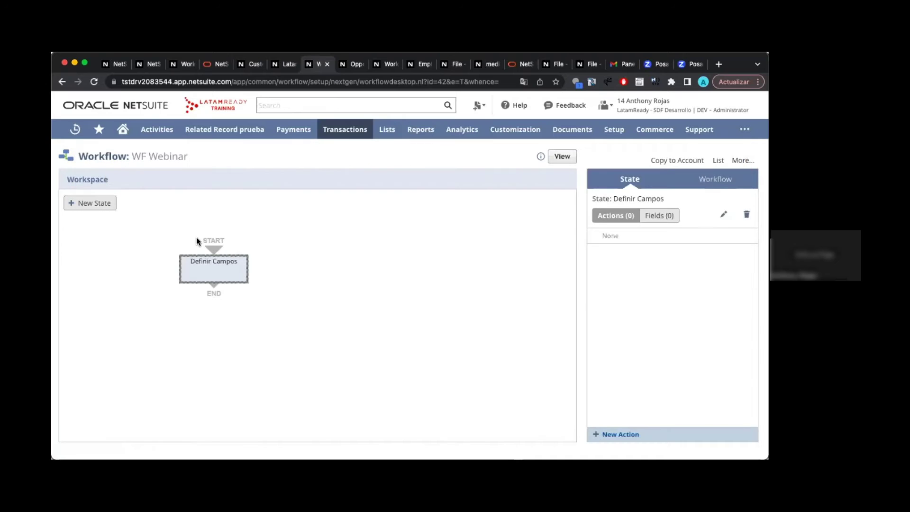
Add a Set Field Value action to the Definir Campos state, checking the Transaction WF entry form's fields while choosing the action type
{"action": "mouse_move", "coordinate": [210, 268]}
{"action": "left_click", "coordinate": [619, 435]}
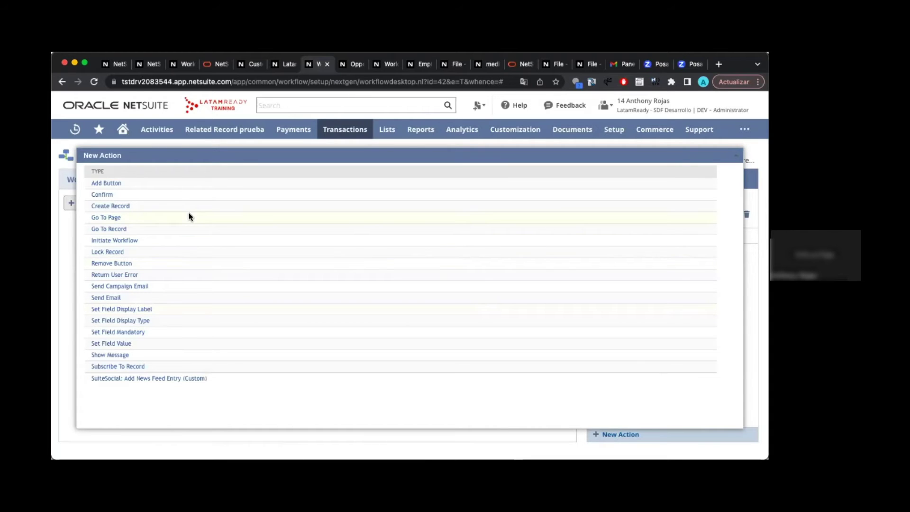
{"action": "left_click", "coordinate": [283, 66]}
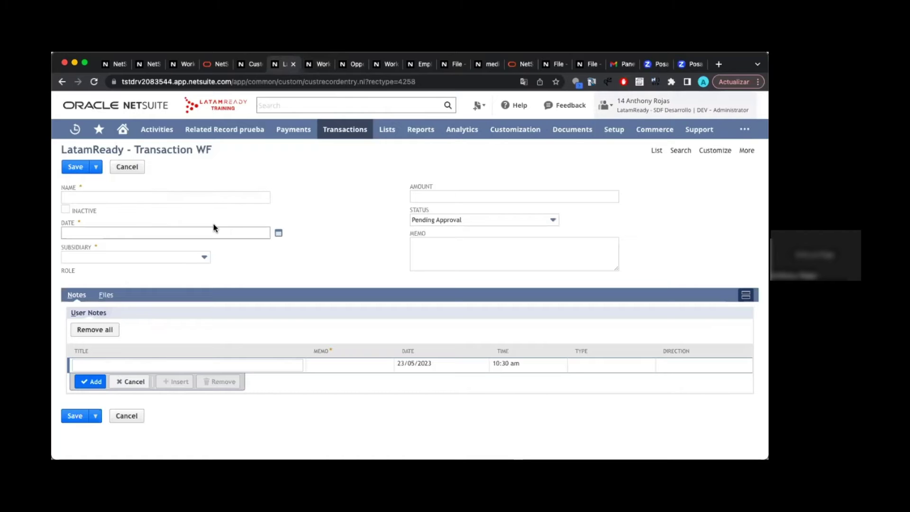
{"action": "left_click", "coordinate": [325, 65]}
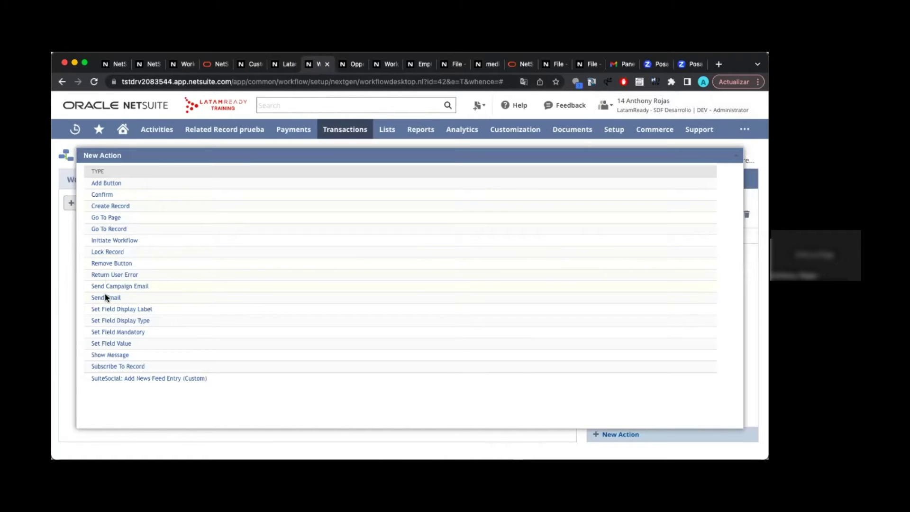
{"action": "left_click", "coordinate": [122, 343]}
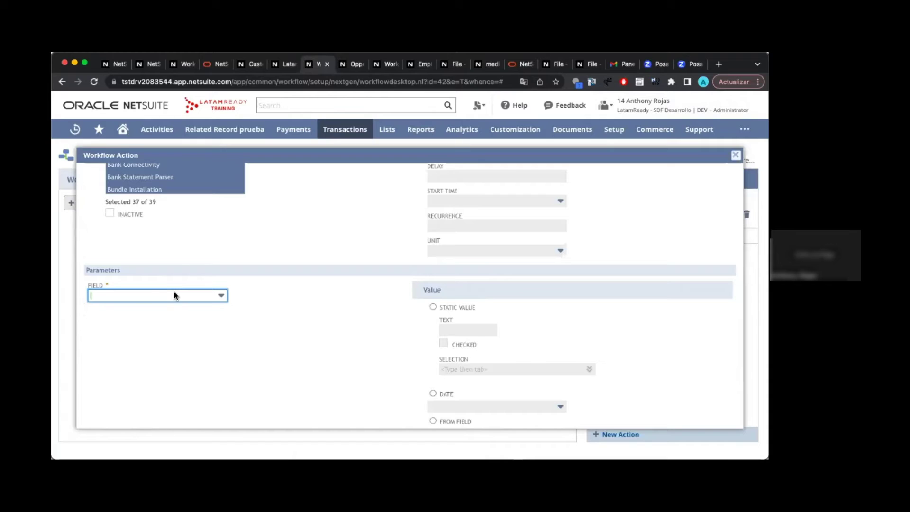
Set the action's target field to Date and its value to the date option today
{"action": "left_click", "coordinate": [172, 295]}
{"action": "type", "text": "d"}
{"action": "left_click", "coordinate": [150, 310]}
{"action": "left_click", "coordinate": [368, 339]}
{"action": "scroll", "coordinate": [367, 338], "scroll_direction": "down", "scroll_amount": 2}
{"action": "left_click", "coordinate": [432, 357]}
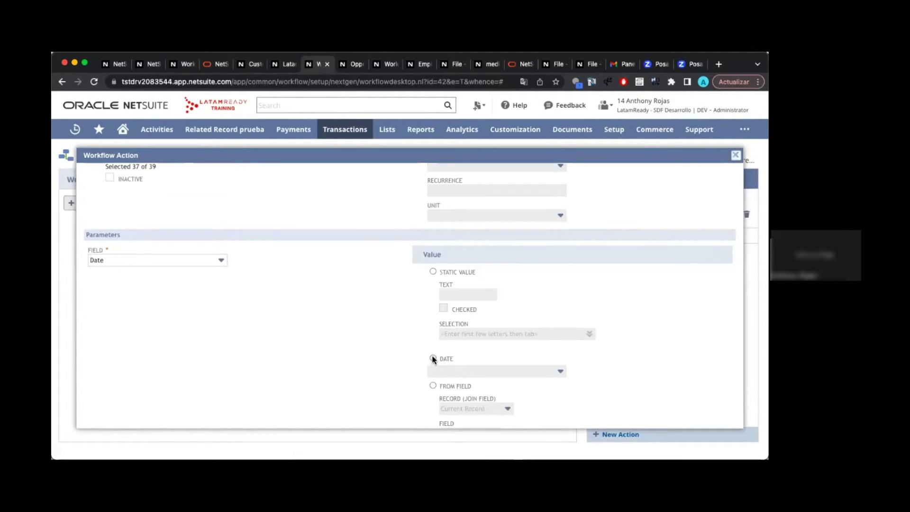
{"action": "scroll", "coordinate": [388, 332], "scroll_direction": "down", "scroll_amount": 2}
{"action": "left_click", "coordinate": [475, 331]}
{"action": "type", "text": "today"}
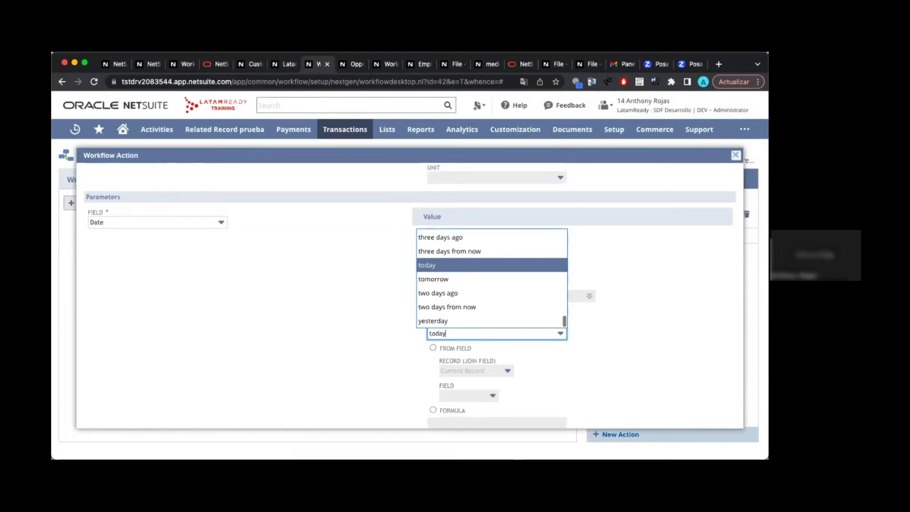
{"action": "left_click", "coordinate": [464, 265]}
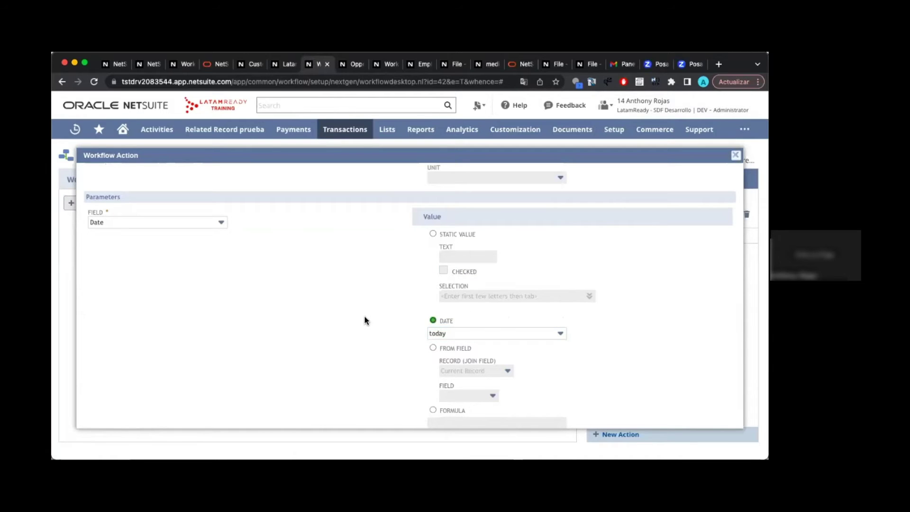
Look over the Set Field Value action's triggering client fields, condition, schedule and basic information settings
{"action": "scroll", "coordinate": [365, 316], "scroll_direction": "down", "scroll_amount": 3}
{"action": "scroll", "coordinate": [365, 317], "scroll_direction": "up", "scroll_amount": 10}
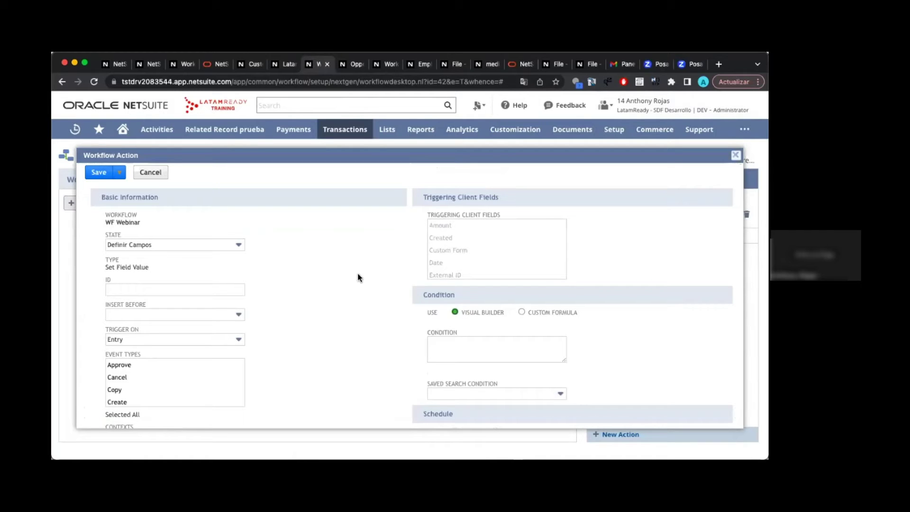
{"action": "triple_click", "coordinate": [450, 197]}
{"action": "scroll", "coordinate": [360, 281], "scroll_direction": "down", "scroll_amount": 2}
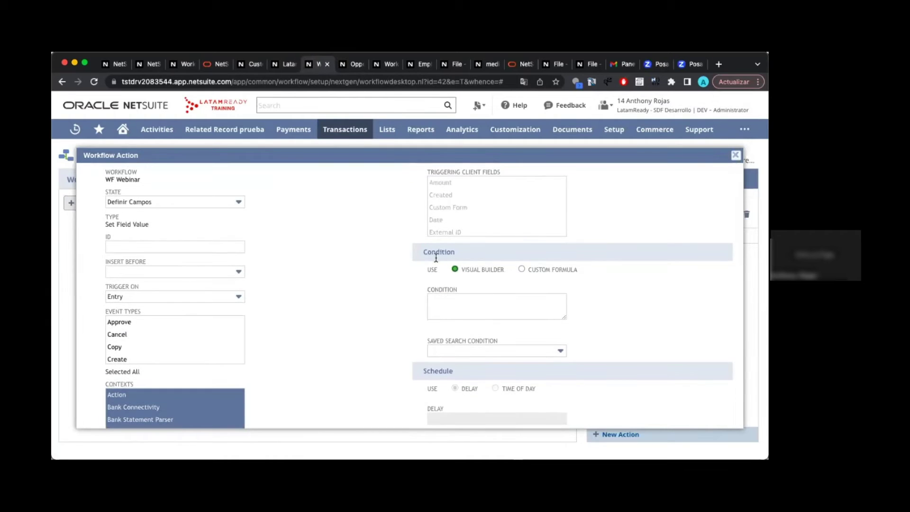
{"action": "scroll", "coordinate": [343, 344], "scroll_direction": "down", "scroll_amount": 2}
{"action": "scroll", "coordinate": [343, 344], "scroll_direction": "down", "scroll_amount": 2}
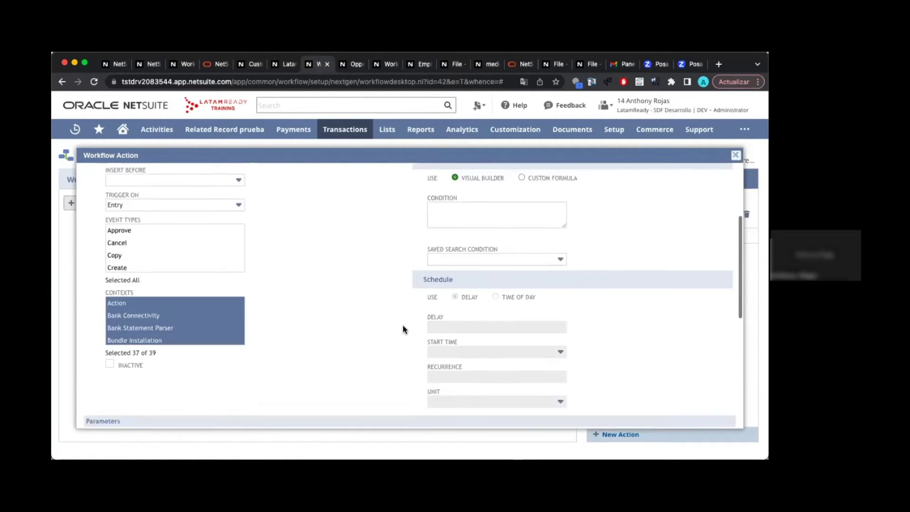
{"action": "scroll", "coordinate": [353, 263], "scroll_direction": "up", "scroll_amount": 4}
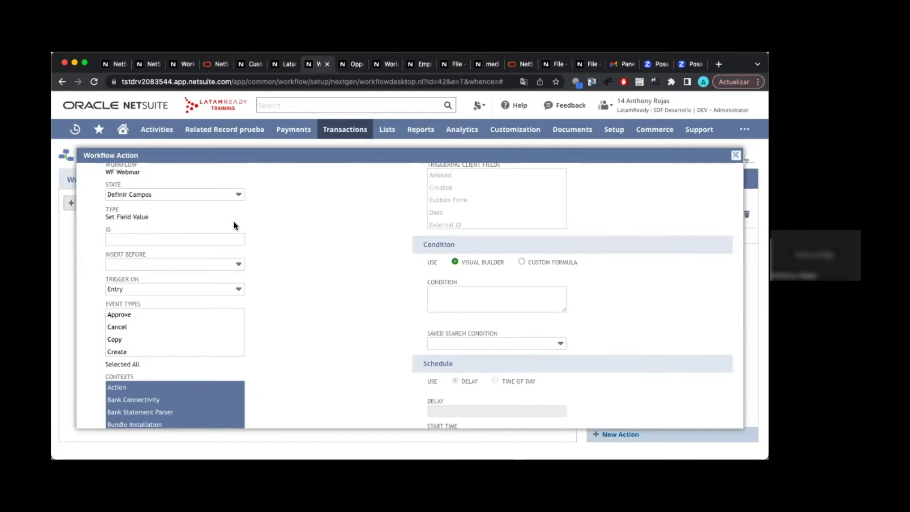
{"action": "scroll", "coordinate": [242, 216], "scroll_direction": "up", "scroll_amount": 2}
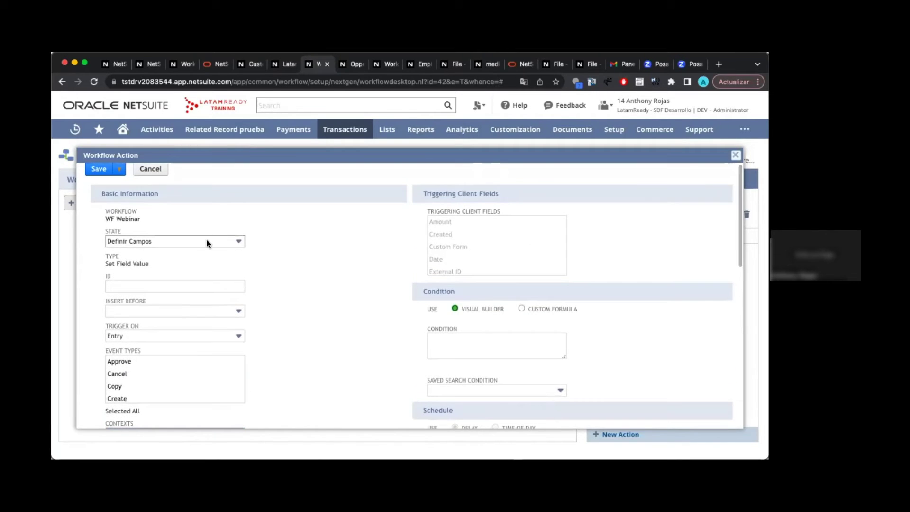
Examine the action's State, ID and Insert Before settings and the choices they offer
{"action": "left_click", "coordinate": [207, 243]}
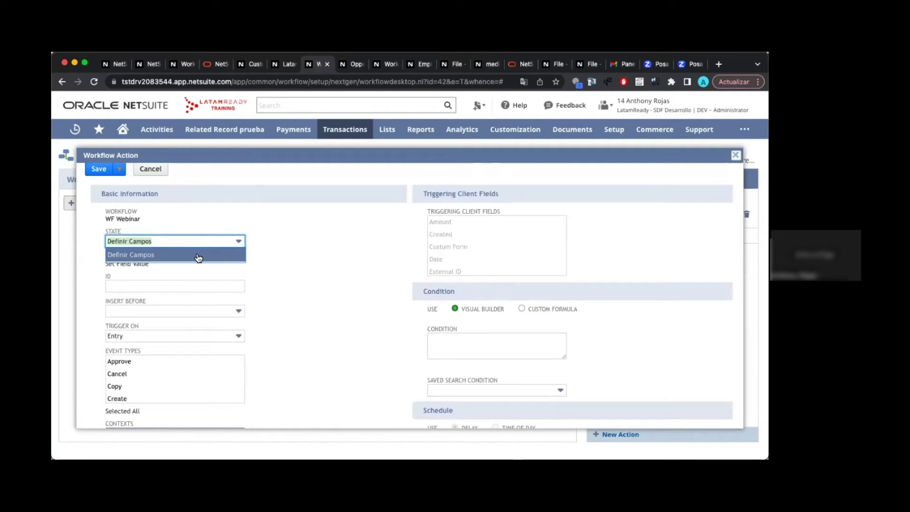
{"action": "left_click", "coordinate": [197, 255]}
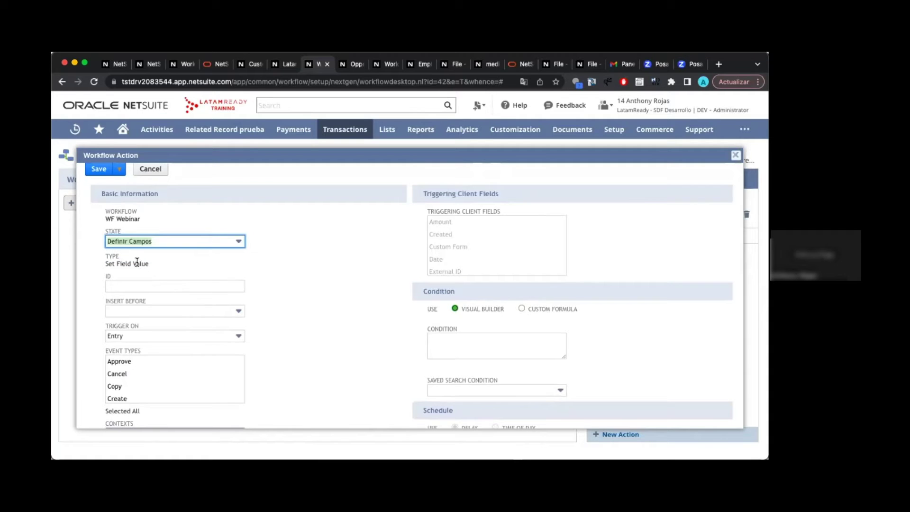
{"action": "left_click", "coordinate": [158, 285]}
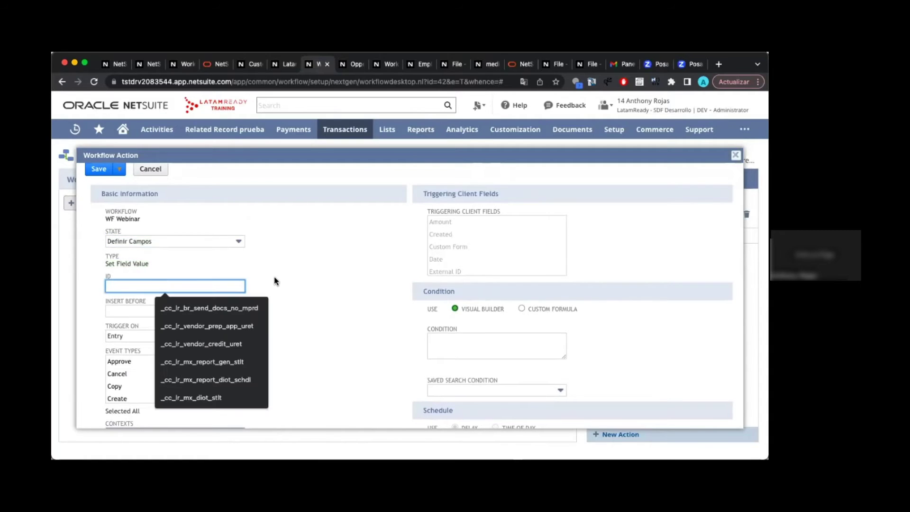
{"action": "scroll", "coordinate": [188, 299], "scroll_direction": "down", "scroll_amount": 1}
{"action": "left_click", "coordinate": [184, 290]}
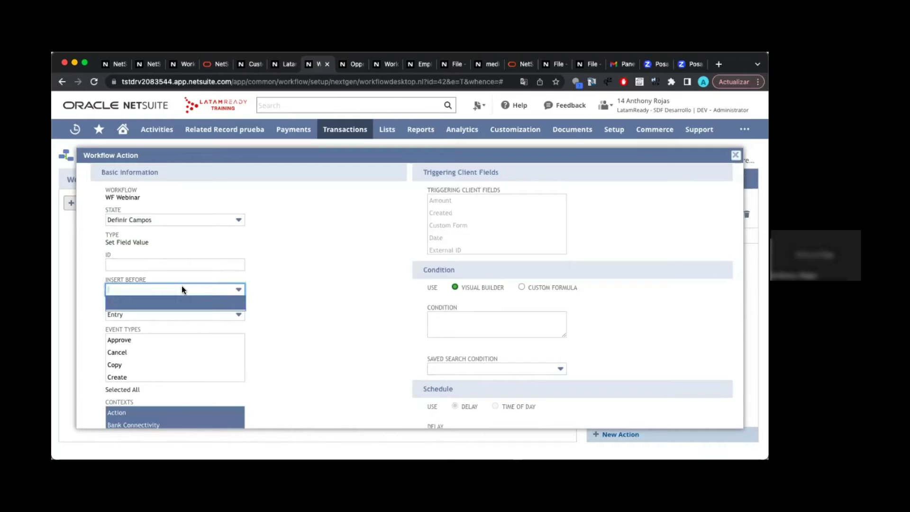
{"action": "left_click", "coordinate": [267, 290]}
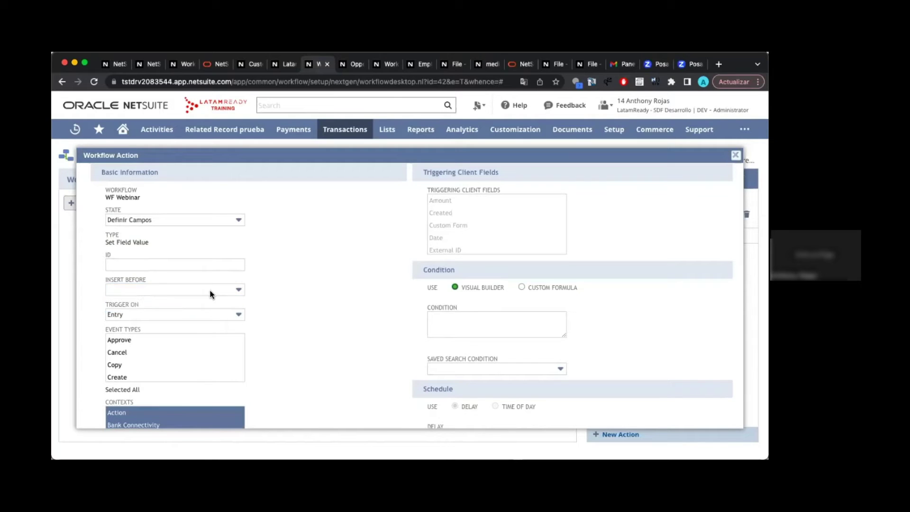
{"action": "left_click", "coordinate": [208, 290]}
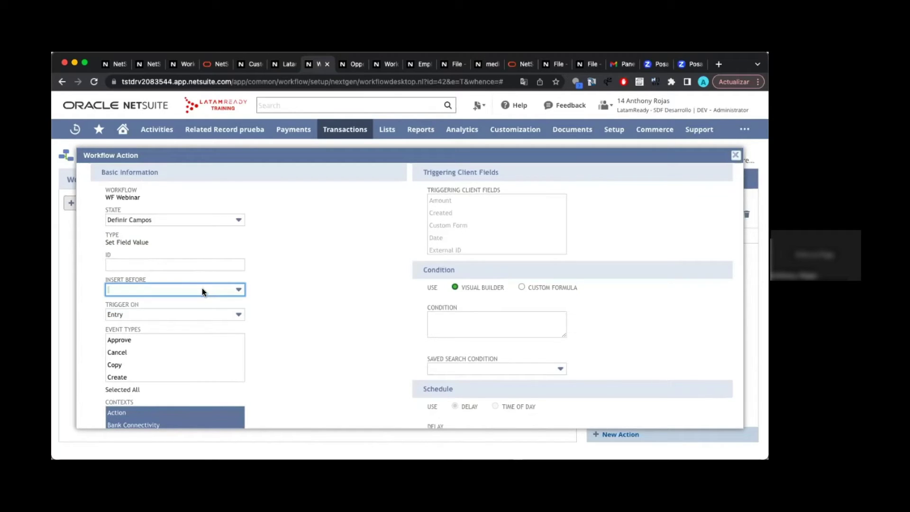
{"action": "left_click", "coordinate": [202, 289]}
{"action": "left_click", "coordinate": [288, 292]}
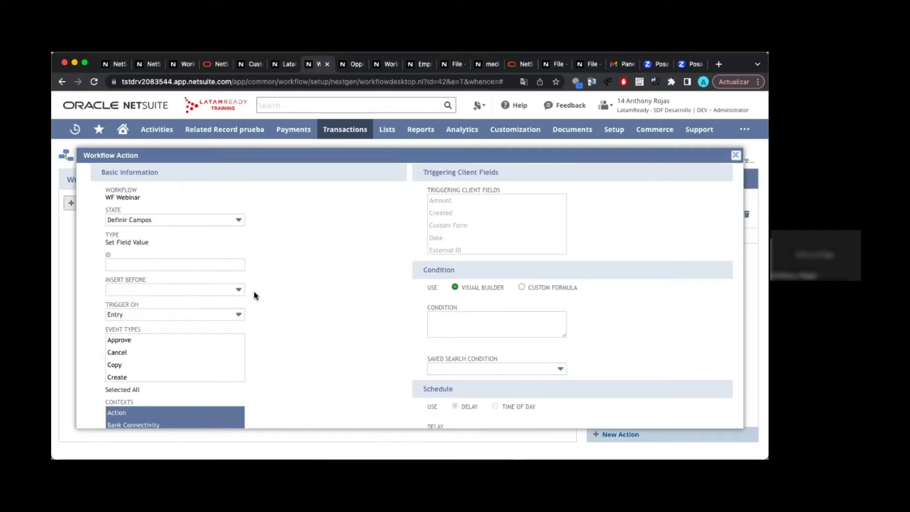
Review the events available as the action's Trigger On setting, keeping Entry selected
{"action": "scroll", "coordinate": [254, 295], "scroll_direction": "down", "scroll_amount": 1}
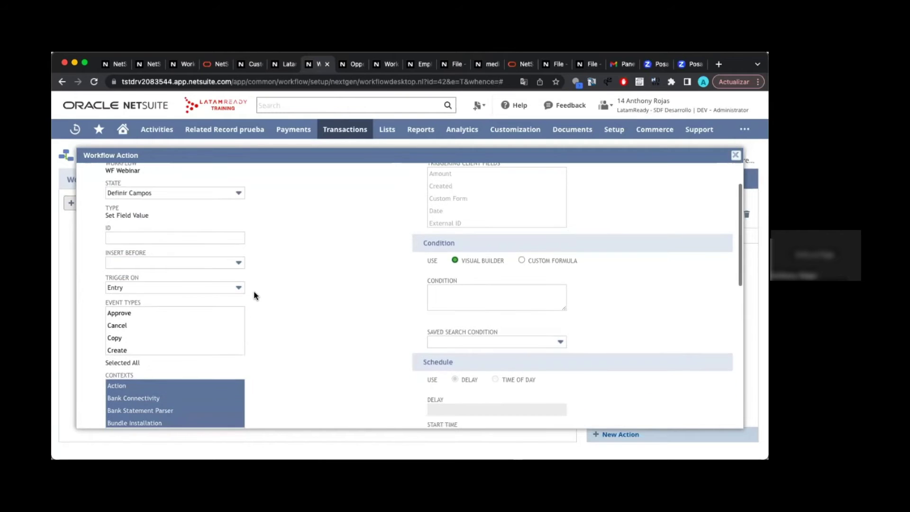
{"action": "left_click", "coordinate": [208, 286]}
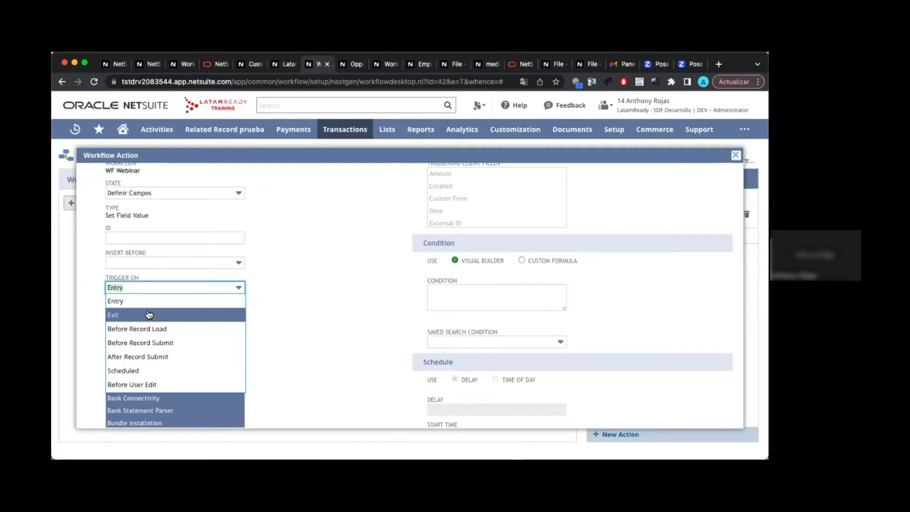
{"action": "scroll", "coordinate": [160, 361], "scroll_direction": "down", "scroll_amount": 2}
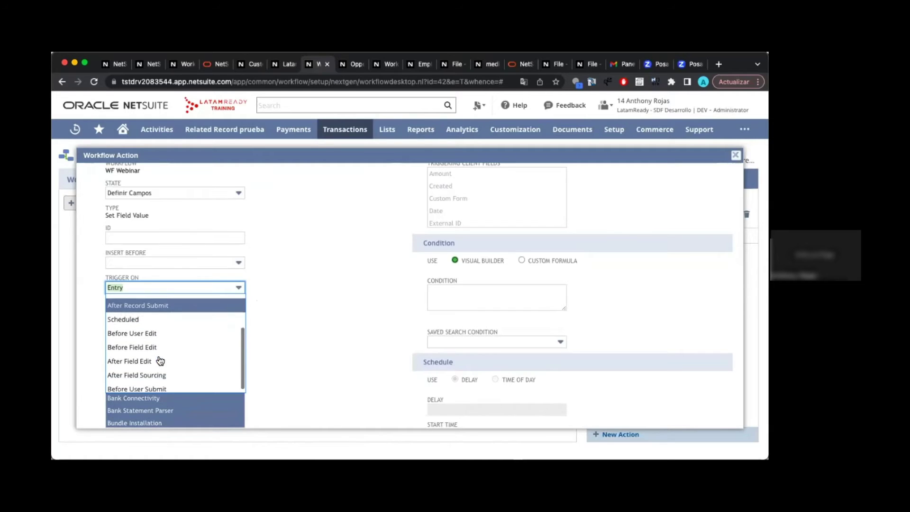
{"action": "scroll", "coordinate": [160, 361], "scroll_direction": "up", "scroll_amount": 2}
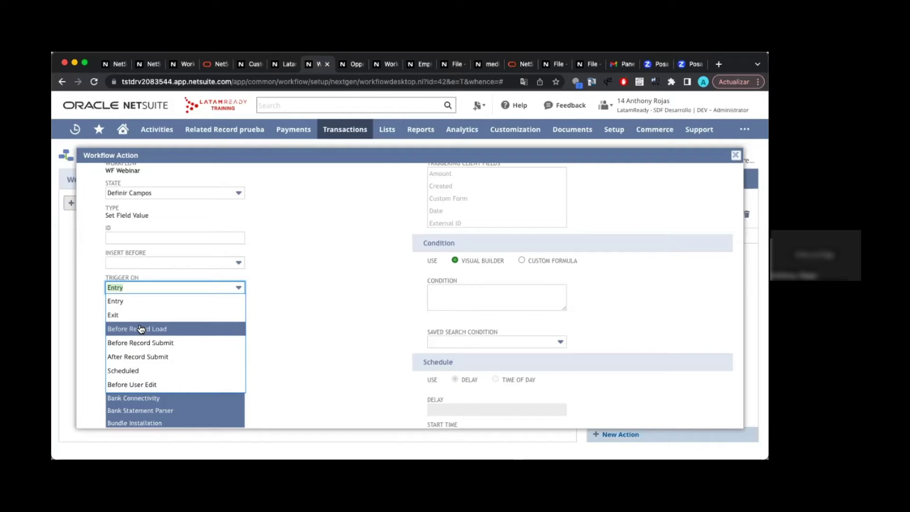
{"action": "left_click", "coordinate": [144, 304]}
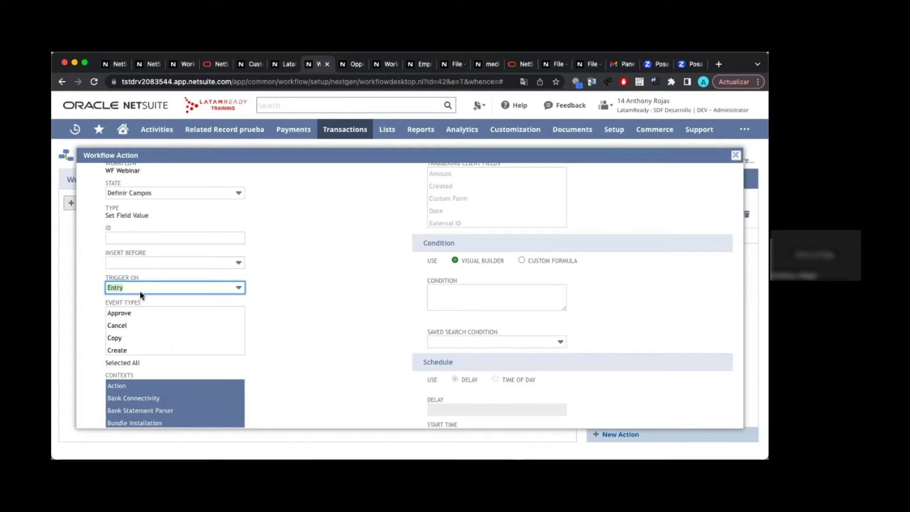
Try Exit and Before Record Load as the action's trigger and return it to Entry
{"action": "left_click", "coordinate": [140, 290]}
{"action": "left_click", "coordinate": [131, 314]}
{"action": "left_click", "coordinate": [154, 288]}
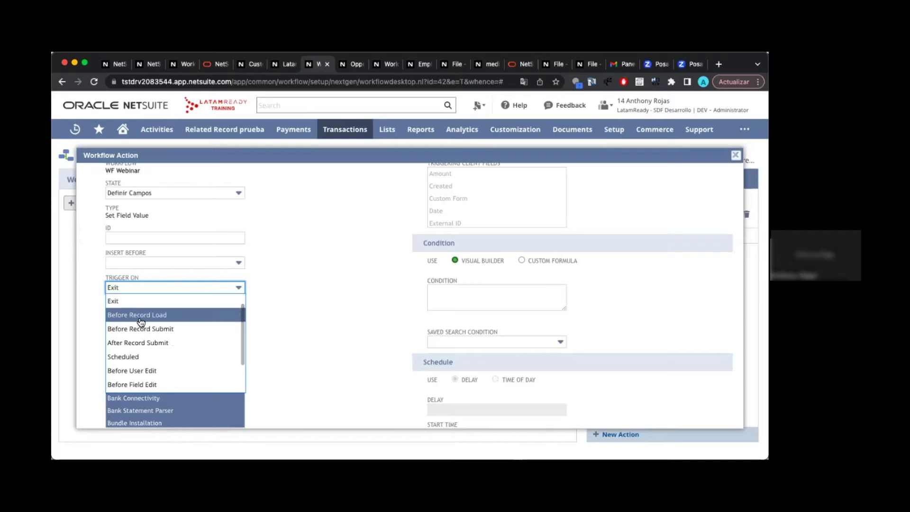
{"action": "left_click", "coordinate": [137, 315]}
{"action": "left_click", "coordinate": [160, 290]}
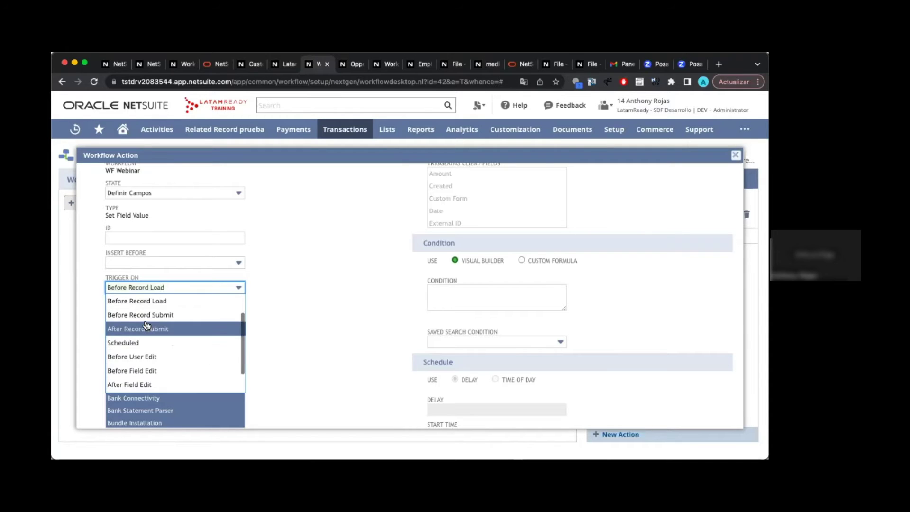
{"action": "scroll", "coordinate": [142, 328], "scroll_direction": "up", "scroll_amount": 2}
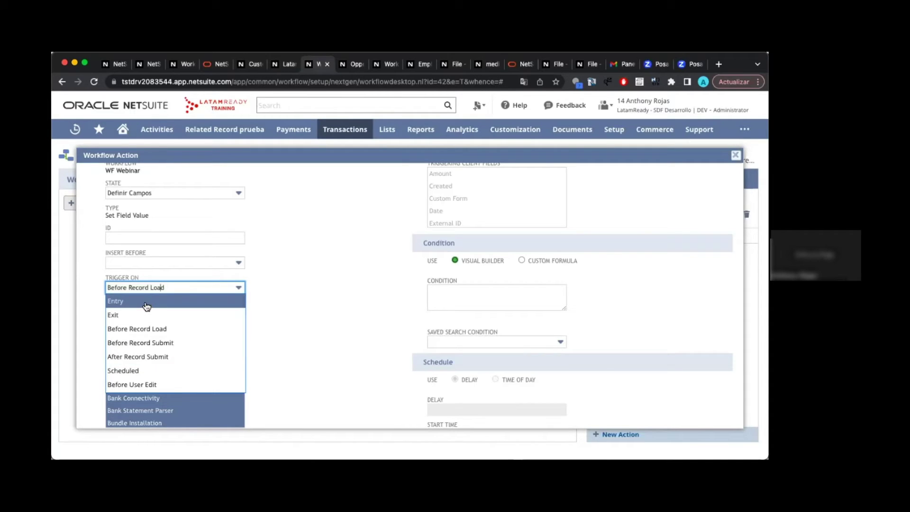
{"action": "left_click", "coordinate": [147, 305]}
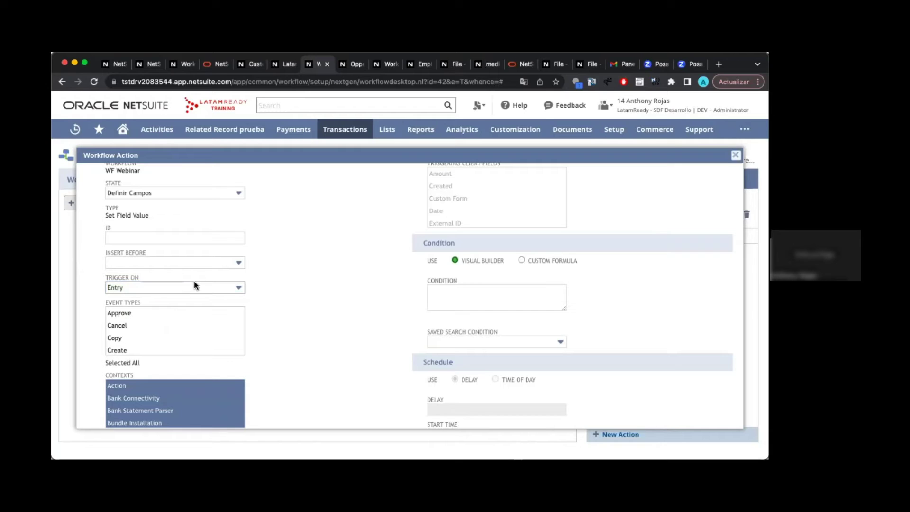
Check the event types and contexts of the action that sets Date to today, and save it
{"action": "scroll", "coordinate": [230, 290], "scroll_direction": "down", "scroll_amount": 2}
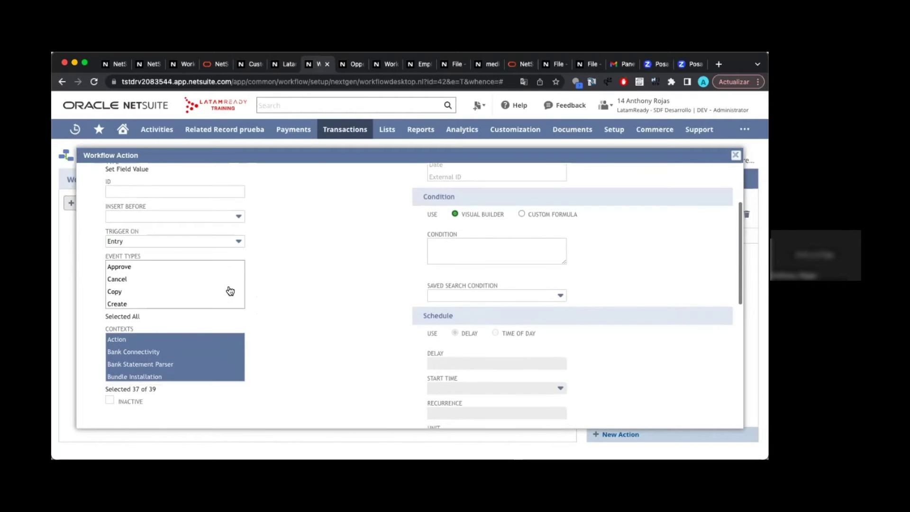
{"action": "scroll", "coordinate": [161, 284], "scroll_direction": "down", "scroll_amount": 2}
{"action": "scroll", "coordinate": [161, 346], "scroll_direction": "down", "scroll_amount": 2}
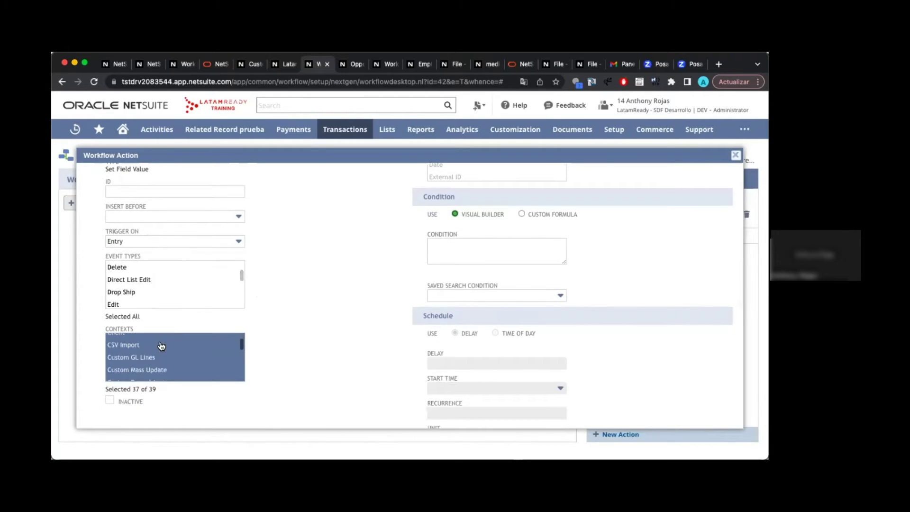
{"action": "scroll", "coordinate": [311, 341], "scroll_direction": "down", "scroll_amount": 10}
{"action": "scroll", "coordinate": [311, 342], "scroll_direction": "up", "scroll_amount": 15}
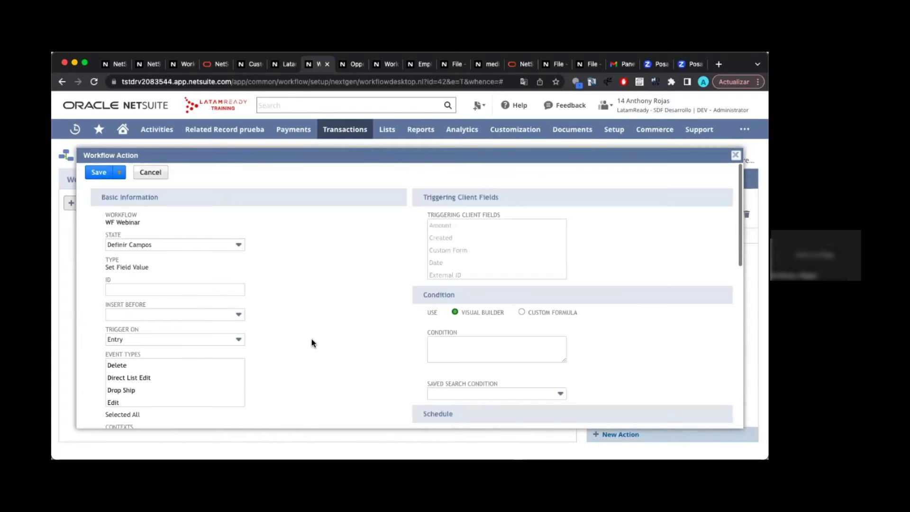
{"action": "left_click", "coordinate": [96, 175]}
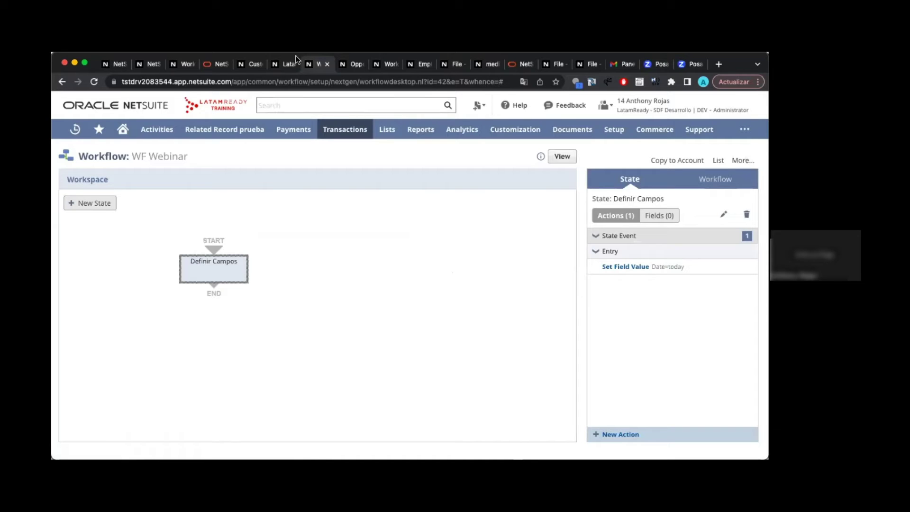
Reload the LatamReady - Transaction WF entry form, discarding unsaved changes, and check its Date field
{"action": "left_click", "coordinate": [285, 64]}
{"action": "left_click", "coordinate": [98, 82]}
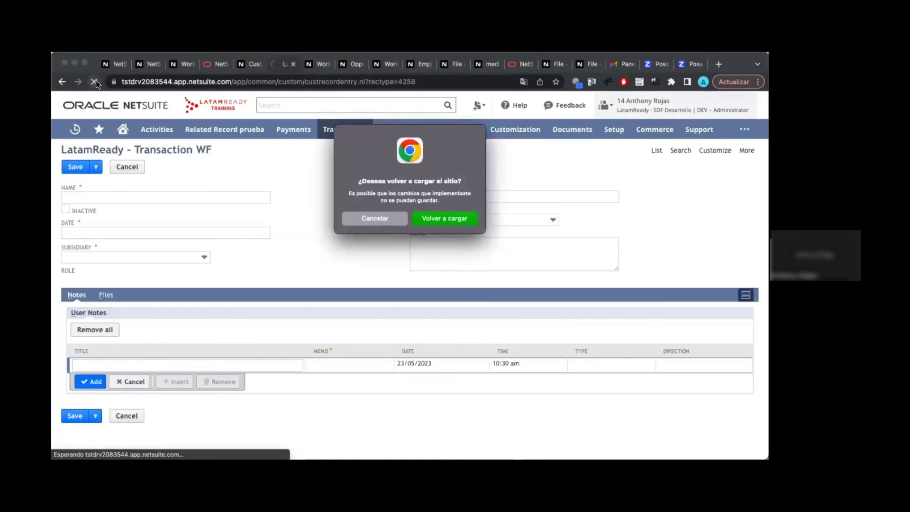
{"action": "key", "text": "Return"}
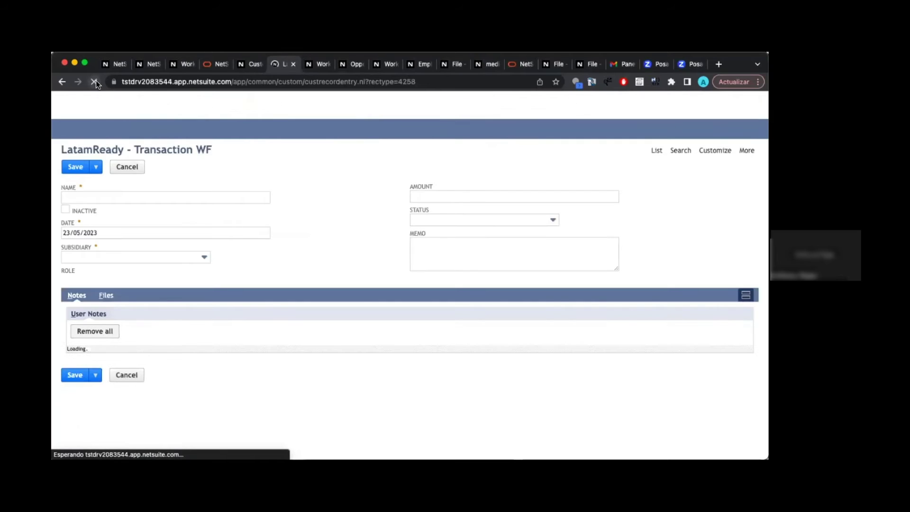
{"action": "left_click", "coordinate": [124, 218]}
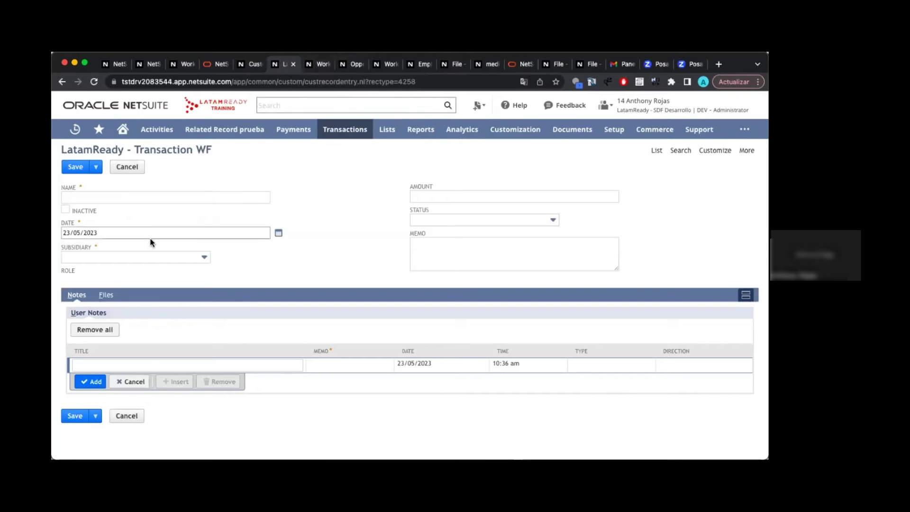
Add another Set Field Value action to the WF Webinar workflow's Definir Campos state, with Role as its target field
{"action": "left_click", "coordinate": [314, 64]}
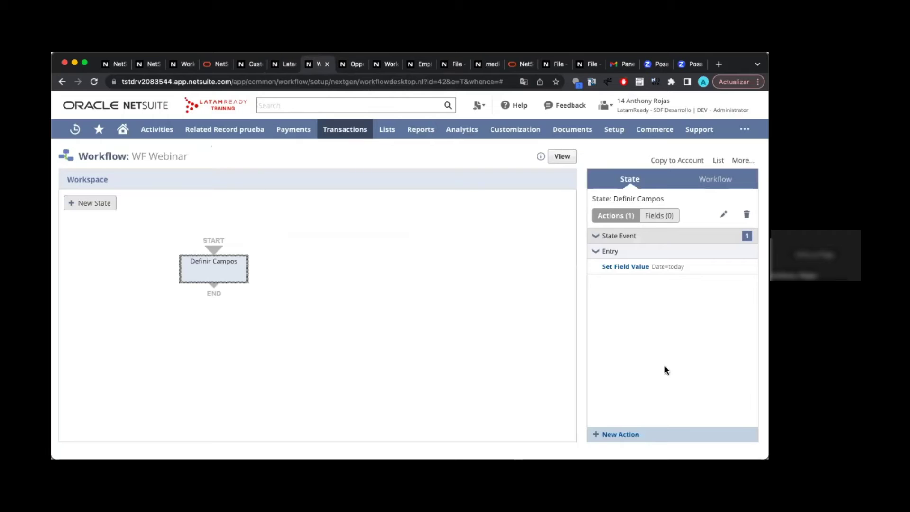
{"action": "left_click", "coordinate": [611, 434]}
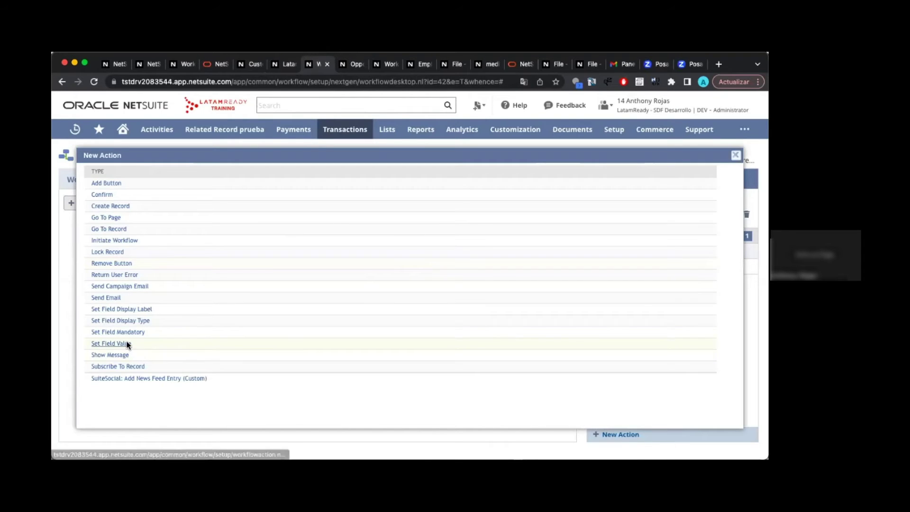
{"action": "left_click", "coordinate": [111, 343]}
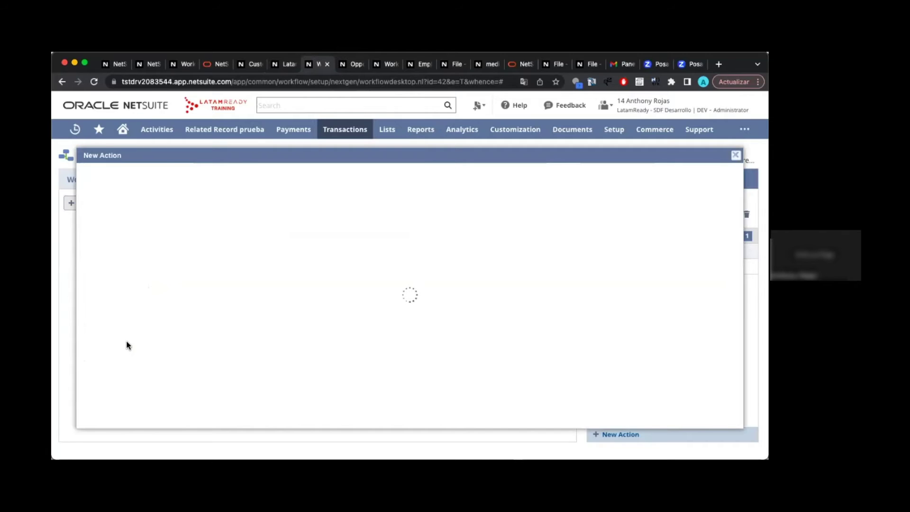
{"action": "left_click", "coordinate": [178, 295]}
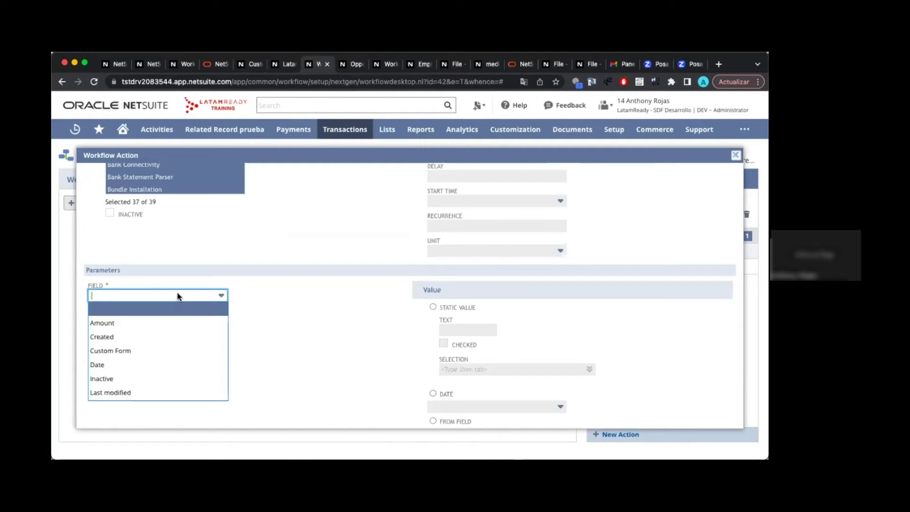
{"action": "type", "text": "Role"}
{"action": "left_click", "coordinate": [140, 364]}
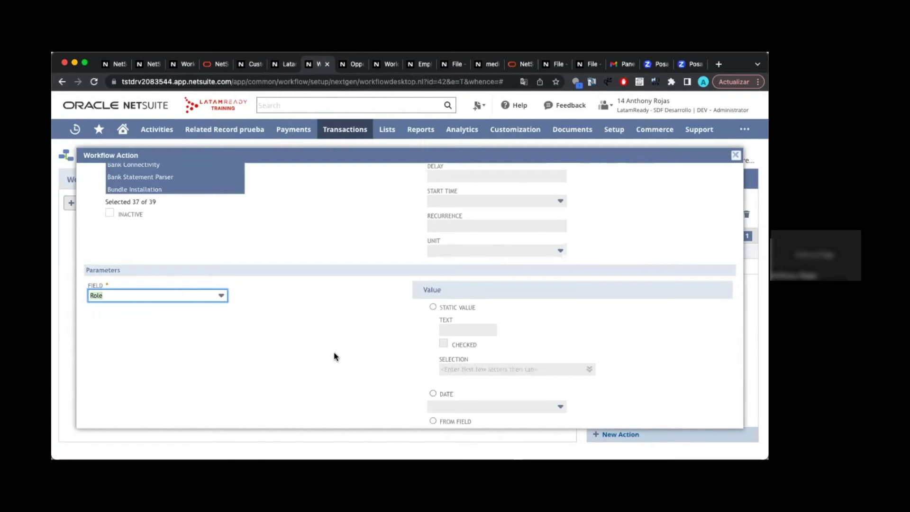
Take the Role value from the current record's User Role field and save the action
{"action": "scroll", "coordinate": [334, 356], "scroll_direction": "down", "scroll_amount": 2}
{"action": "scroll", "coordinate": [333, 356], "scroll_direction": "down", "scroll_amount": 2}
{"action": "scroll", "coordinate": [334, 356], "scroll_direction": "down", "scroll_amount": 1}
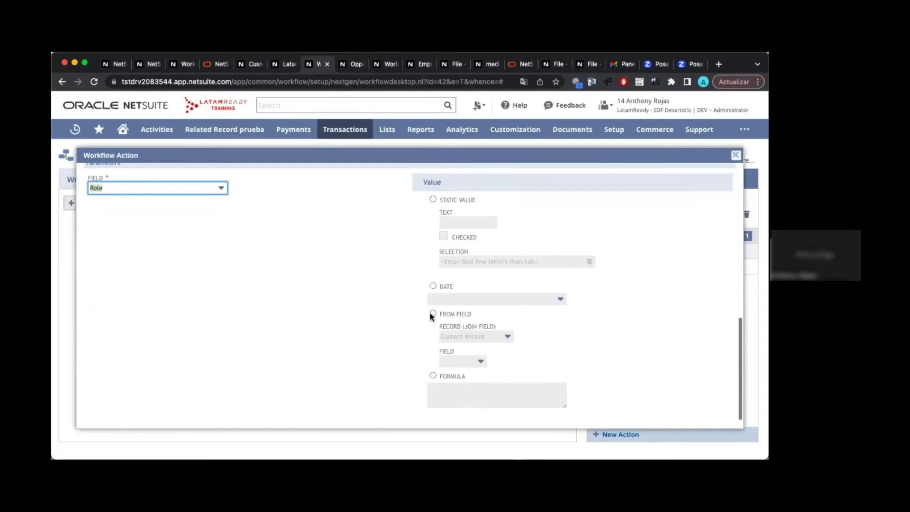
{"action": "left_click", "coordinate": [431, 313]}
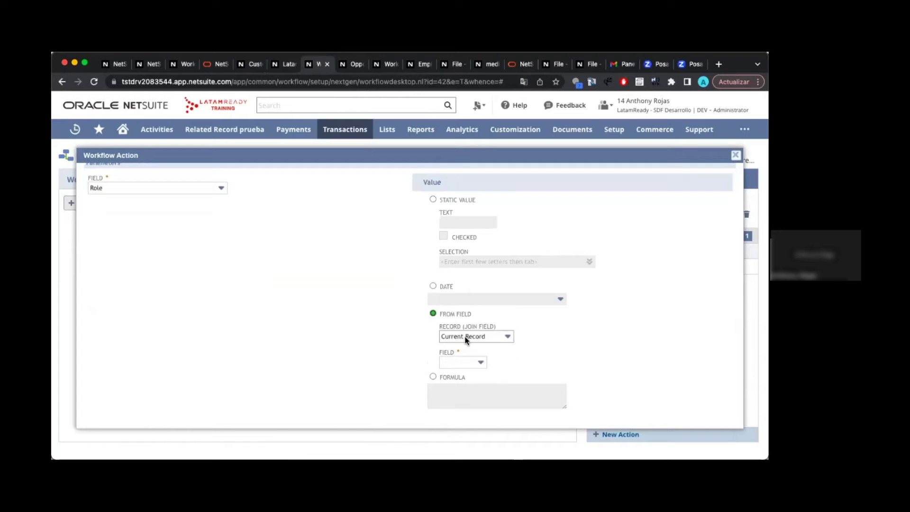
{"action": "left_click", "coordinate": [465, 339]}
{"action": "left_click", "coordinate": [457, 365]}
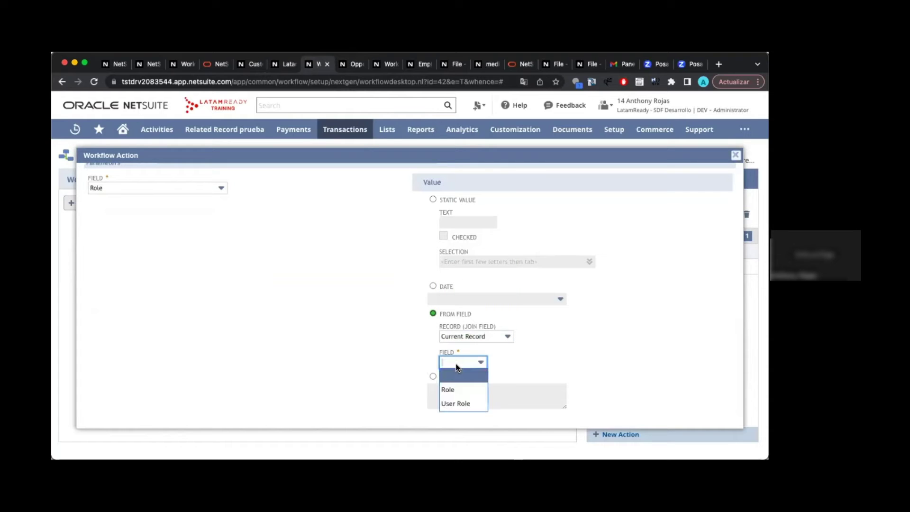
{"action": "left_click", "coordinate": [460, 403]}
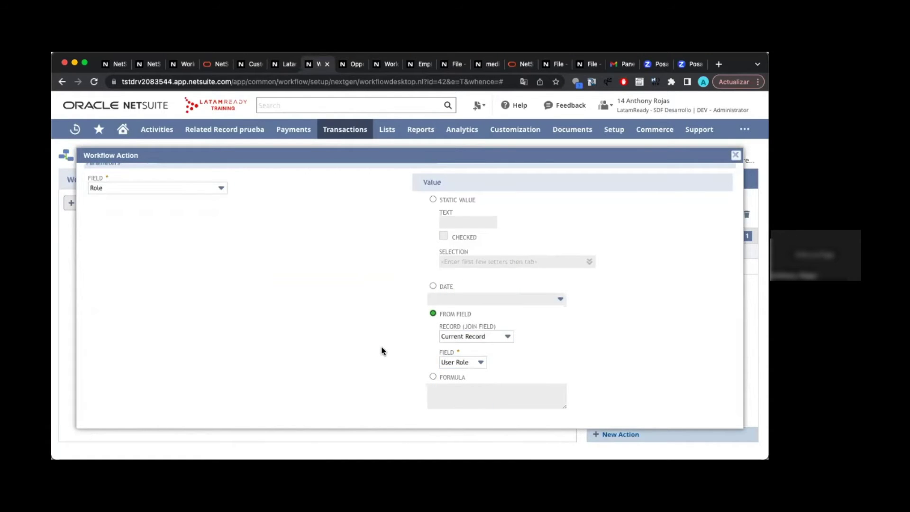
{"action": "scroll", "coordinate": [381, 348], "scroll_direction": "up", "scroll_amount": 10}
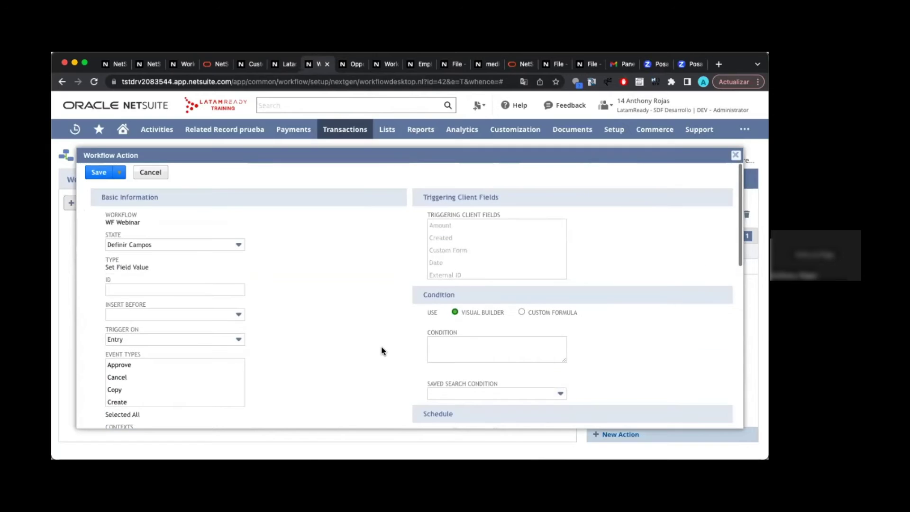
{"action": "left_click", "coordinate": [98, 173]}
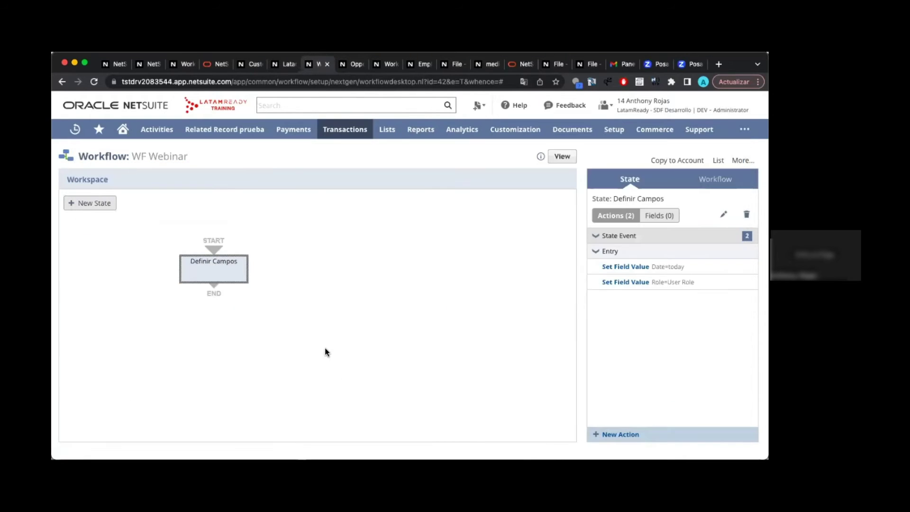
Add a Set Field Mandatory action to the Definir Campos state that makes Amount mandatory, and save it
{"action": "left_click", "coordinate": [630, 437]}
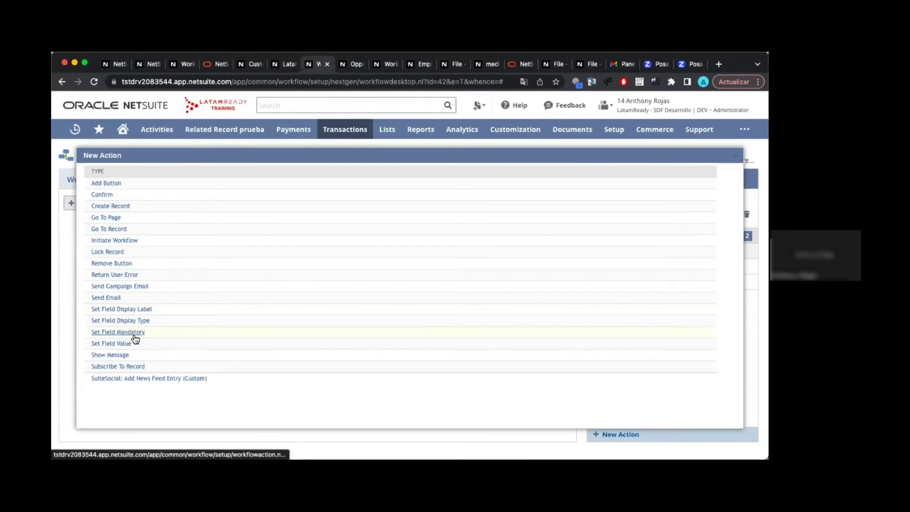
{"action": "left_click", "coordinate": [135, 334]}
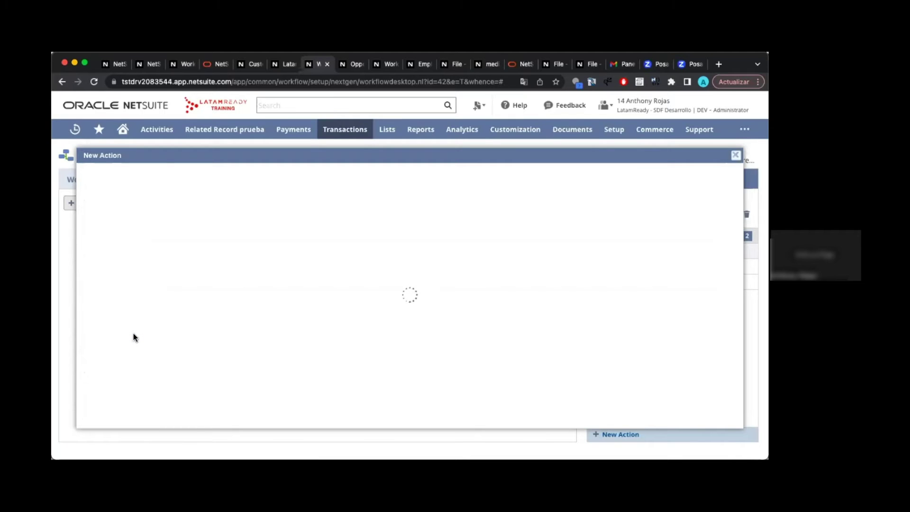
{"action": "left_click", "coordinate": [140, 382]}
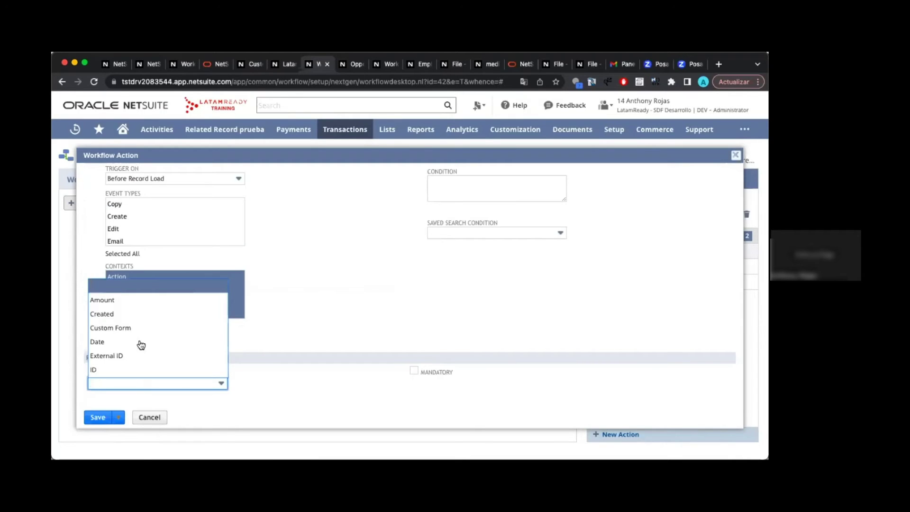
{"action": "left_click", "coordinate": [102, 299]}
{"action": "left_click", "coordinate": [413, 370]}
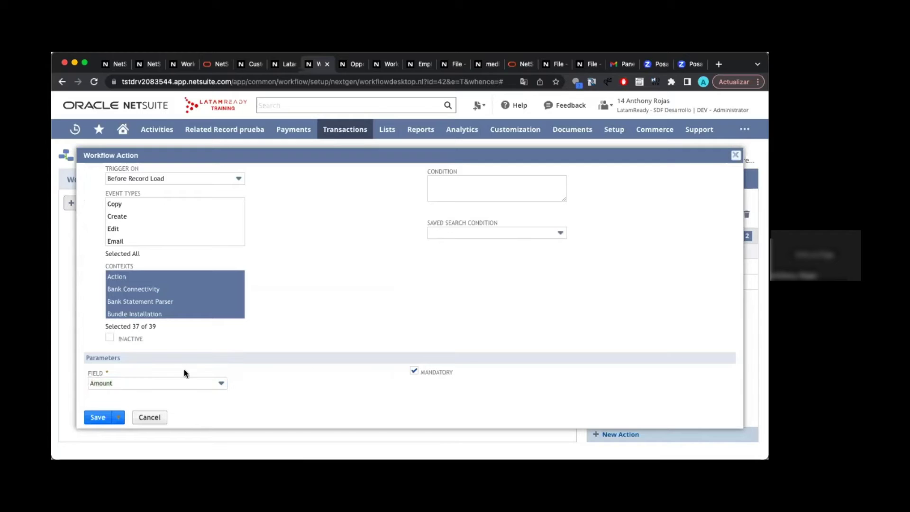
{"action": "left_click", "coordinate": [93, 417]}
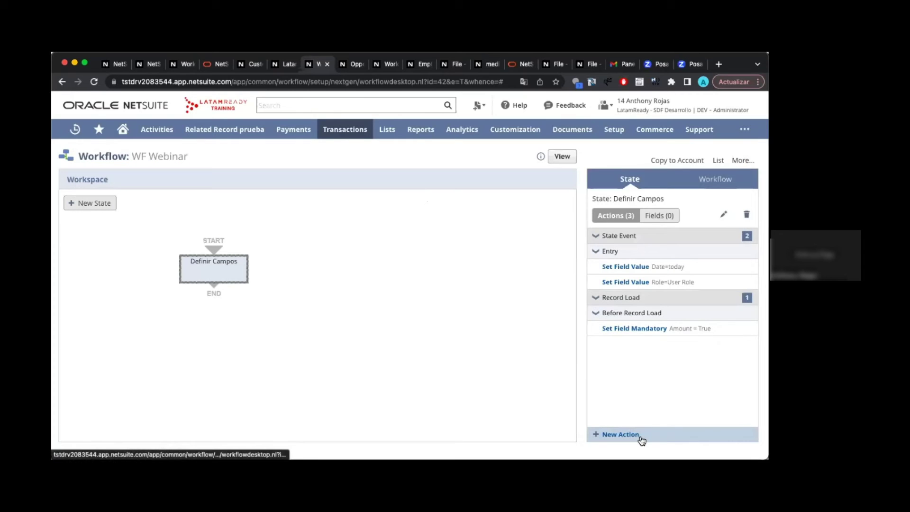
{"action": "mouse_move", "coordinate": [651, 331]}
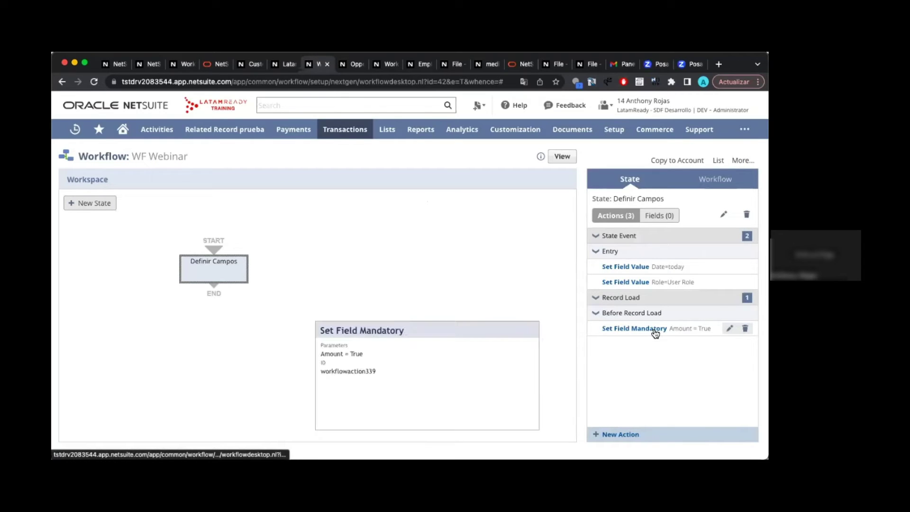
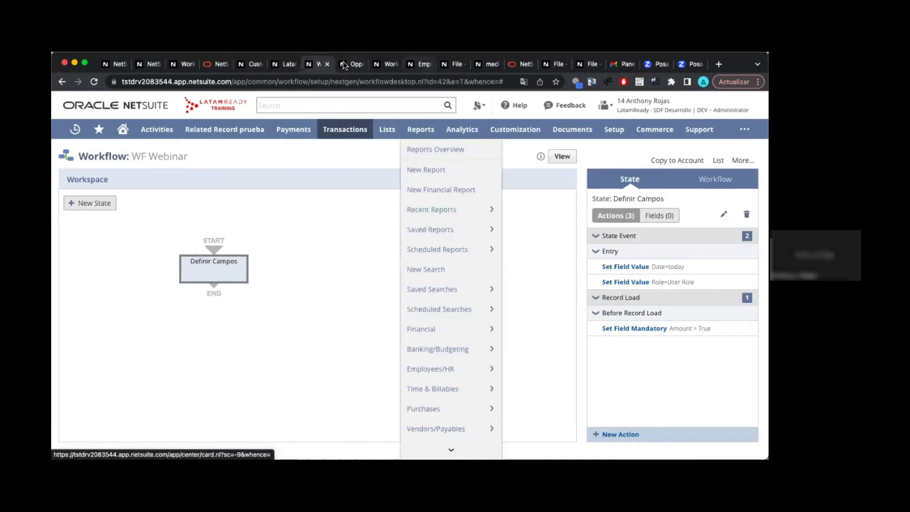
Reload the LatamReady - Transaction WF entry form and check its Role and Amount fields
{"action": "left_click", "coordinate": [283, 64]}
{"action": "left_click", "coordinate": [263, 82]}
{"action": "key", "text": "Return"}
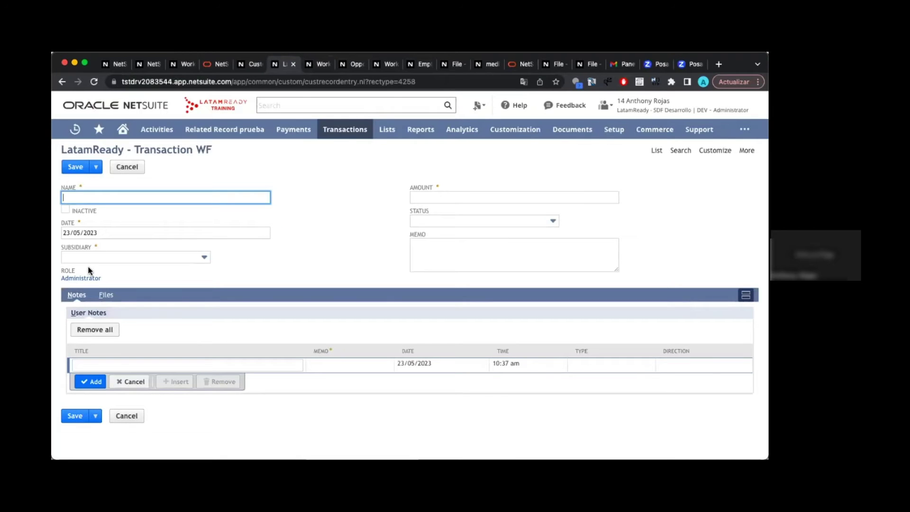
{"action": "left_click", "coordinate": [441, 197]}
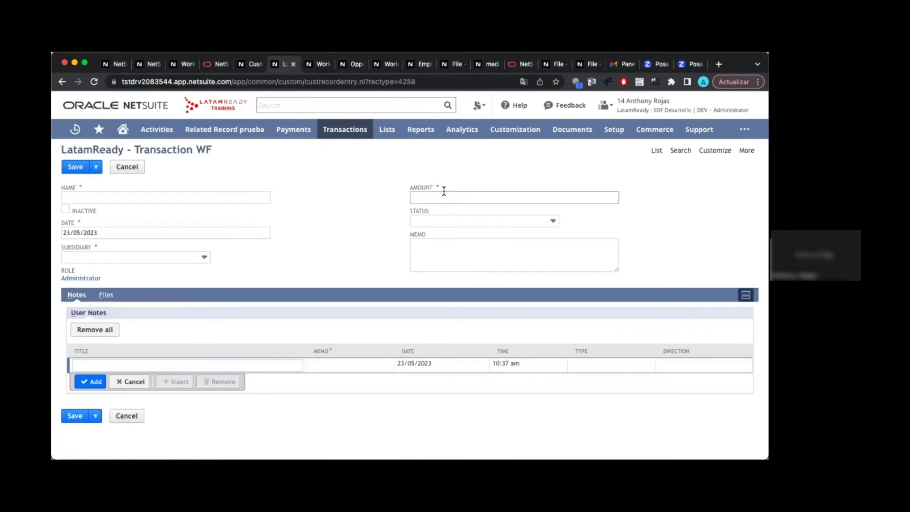
{"action": "left_click", "coordinate": [367, 205]}
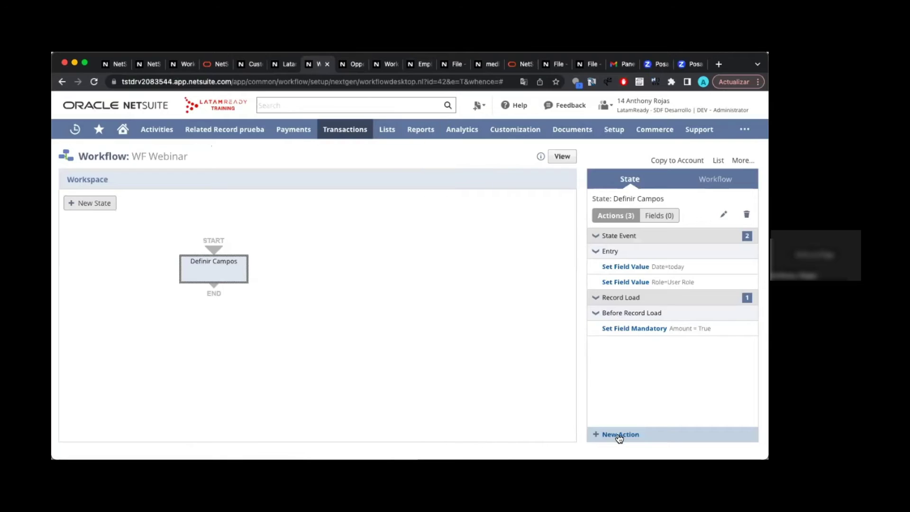
Add another Set Field Value action to the Definir Campos state, with Status as its target field
{"action": "left_click", "coordinate": [618, 434]}
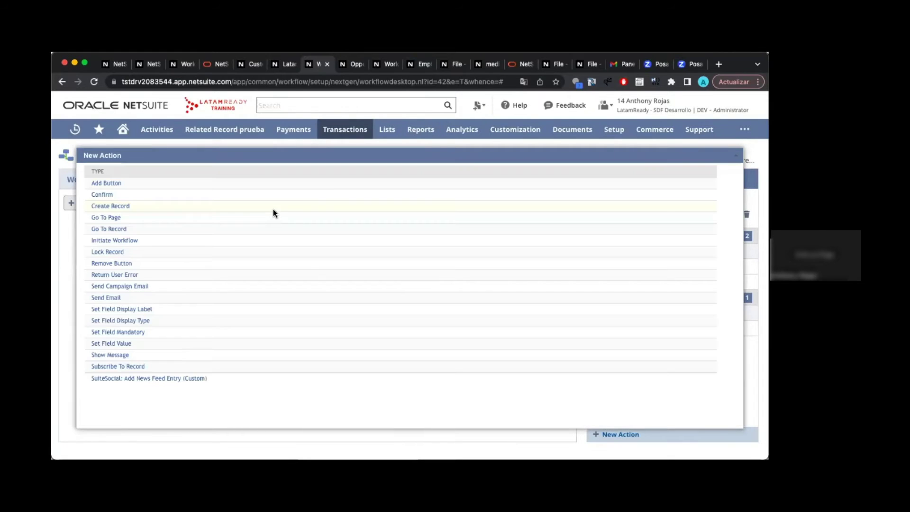
{"action": "left_click", "coordinate": [125, 344]}
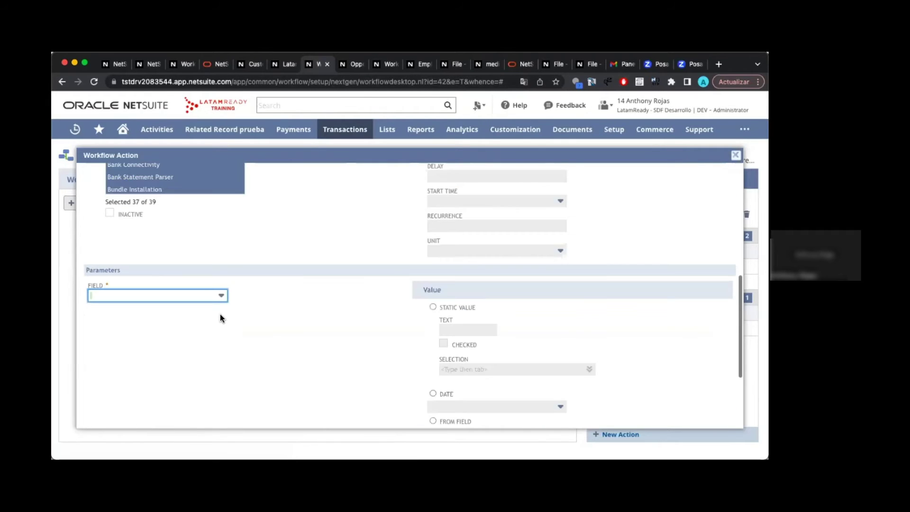
{"action": "left_click", "coordinate": [203, 297]}
{"action": "scroll", "coordinate": [173, 346], "scroll_direction": "down", "scroll_amount": 2}
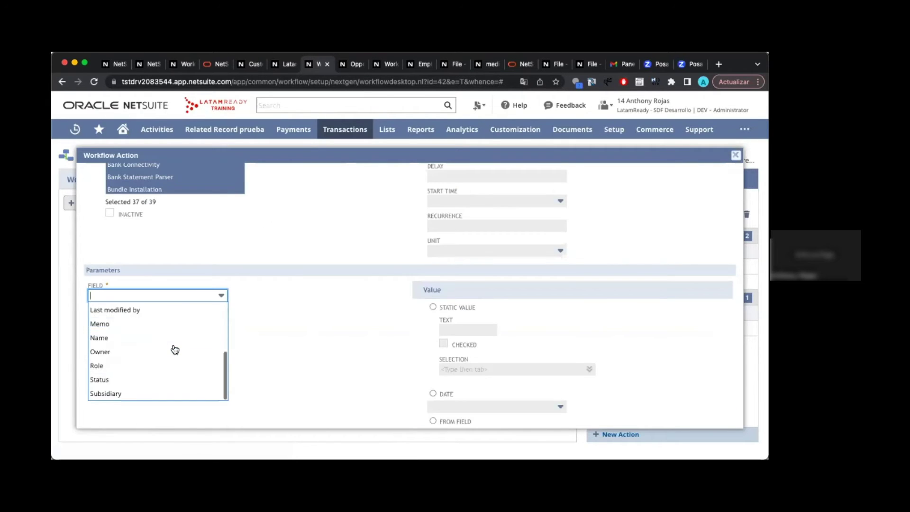
{"action": "left_click", "coordinate": [140, 378]}
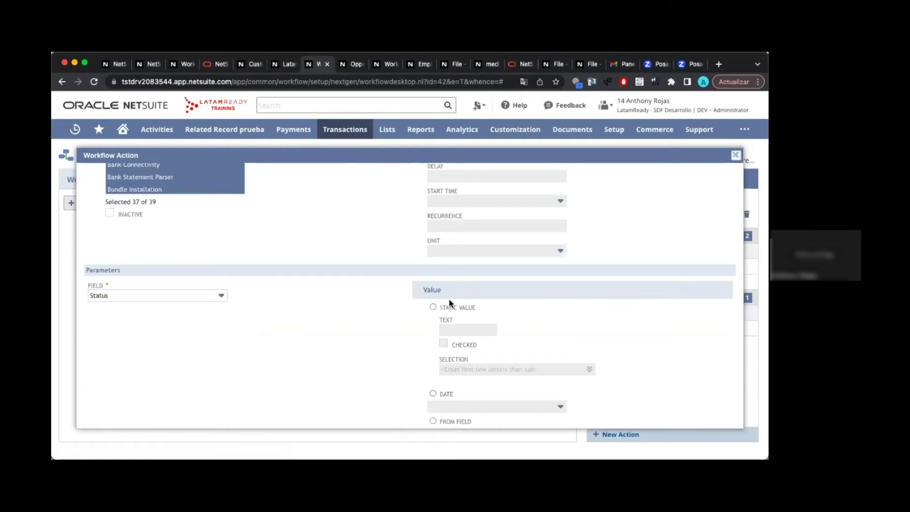
Set the Status action's static value to Pending Approval and save the action
{"action": "left_click", "coordinate": [433, 307]}
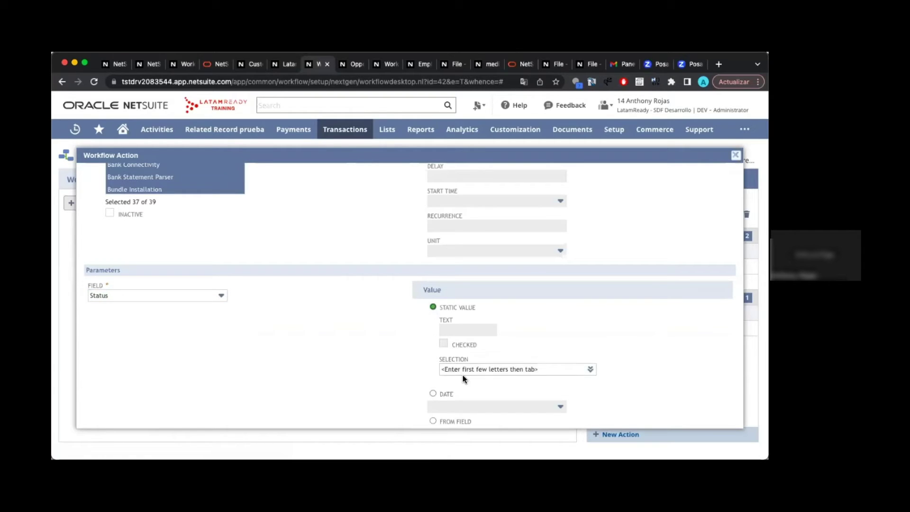
{"action": "left_click", "coordinate": [463, 370]}
{"action": "type", "text": "pendin"}
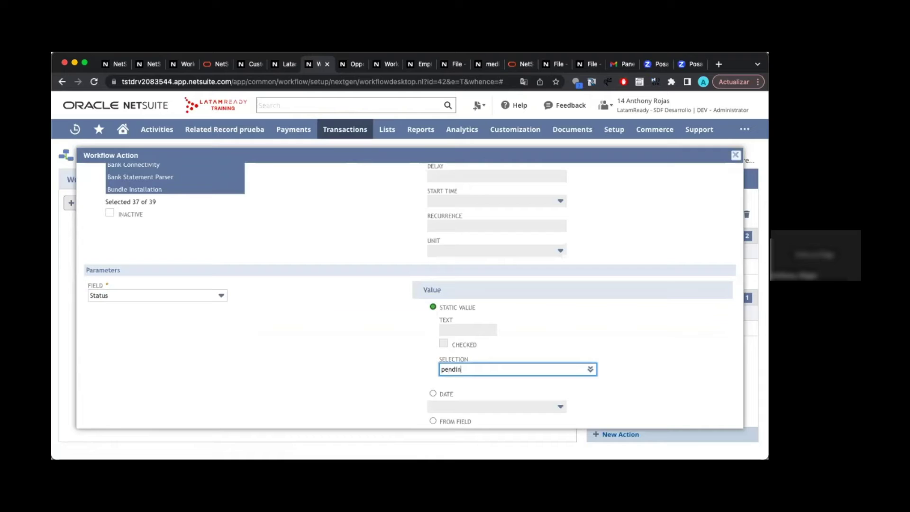
{"action": "type", "text": "g app"}
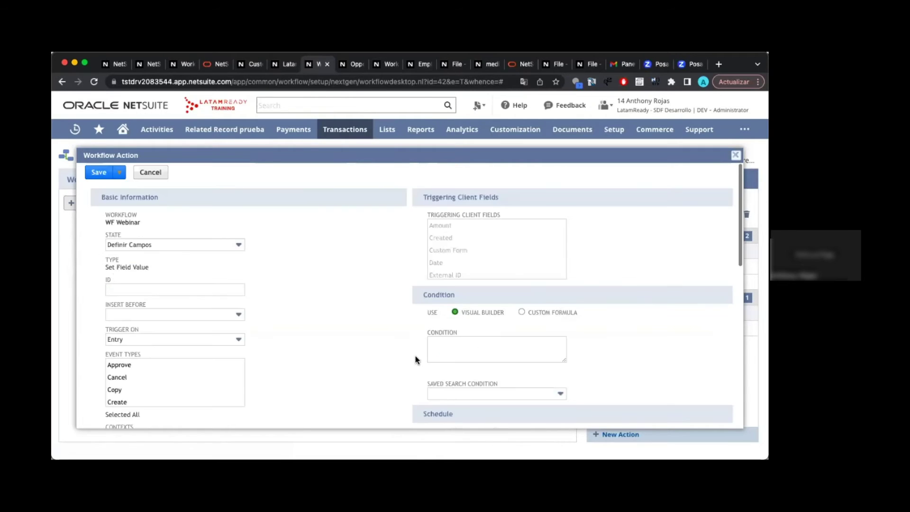
{"action": "scroll", "coordinate": [417, 359], "scroll_direction": "down", "scroll_amount": 10}
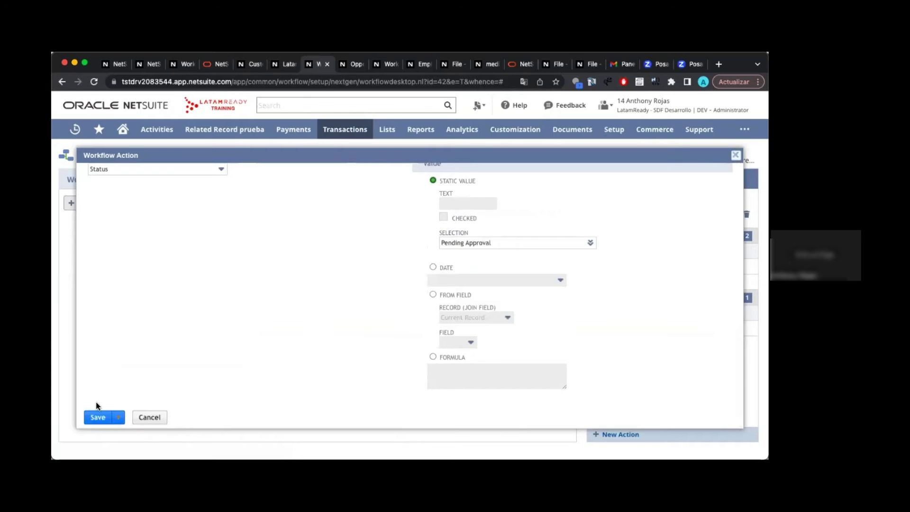
{"action": "left_click", "coordinate": [97, 416]}
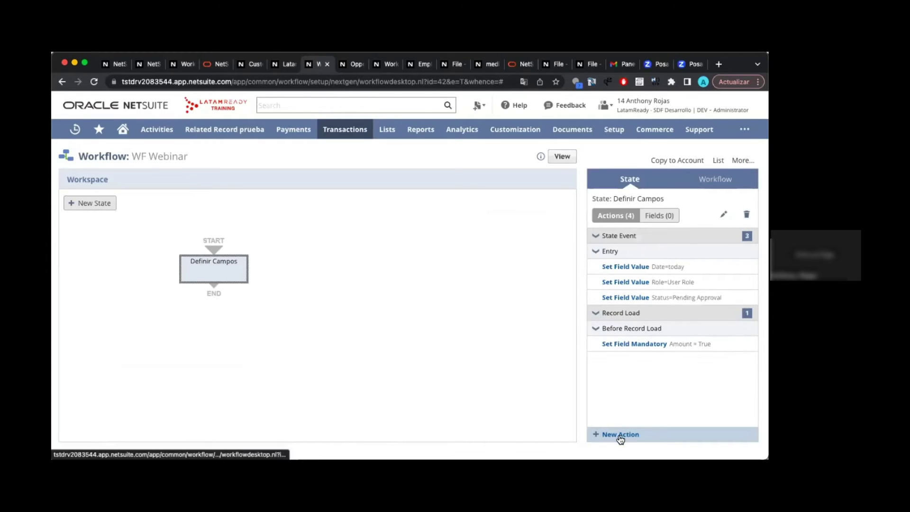
Add a Set Field Display Type action to the Definir Campos state that shows Status as Inline, and save it
{"action": "left_click", "coordinate": [619, 434]}
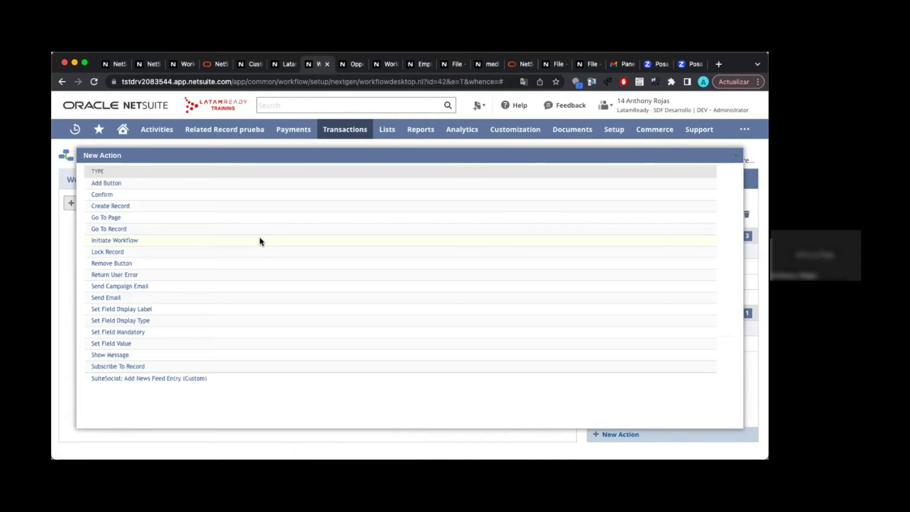
{"action": "left_click", "coordinate": [136, 321]}
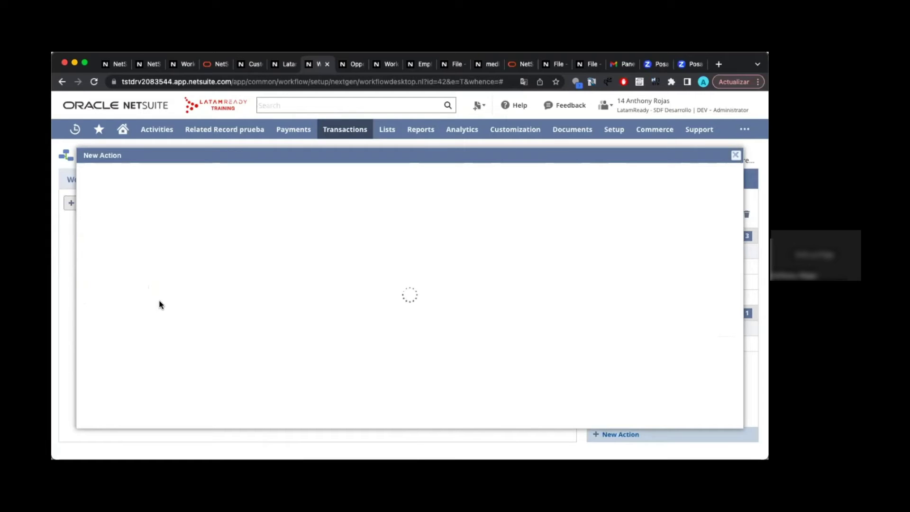
{"action": "scroll", "coordinate": [158, 304], "scroll_direction": "down", "scroll_amount": 3}
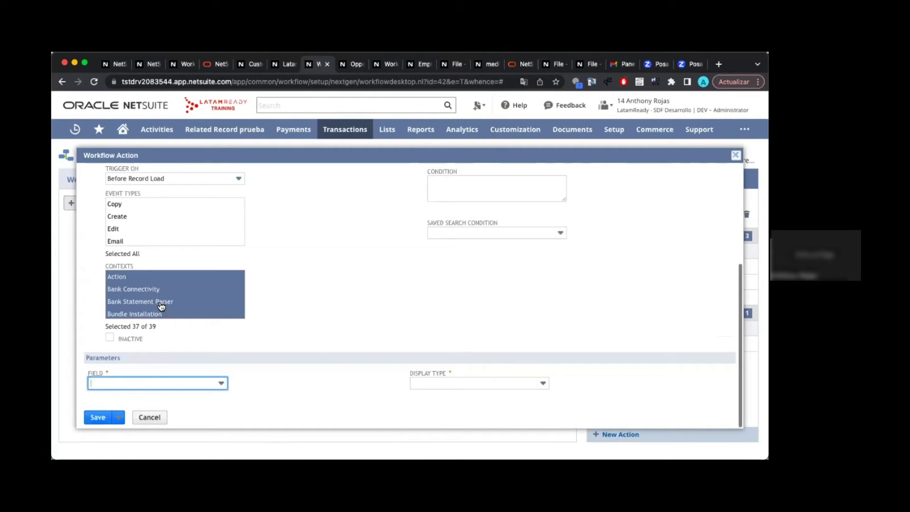
{"action": "left_click", "coordinate": [148, 381]}
{"action": "scroll", "coordinate": [150, 363], "scroll_direction": "down", "scroll_amount": 3}
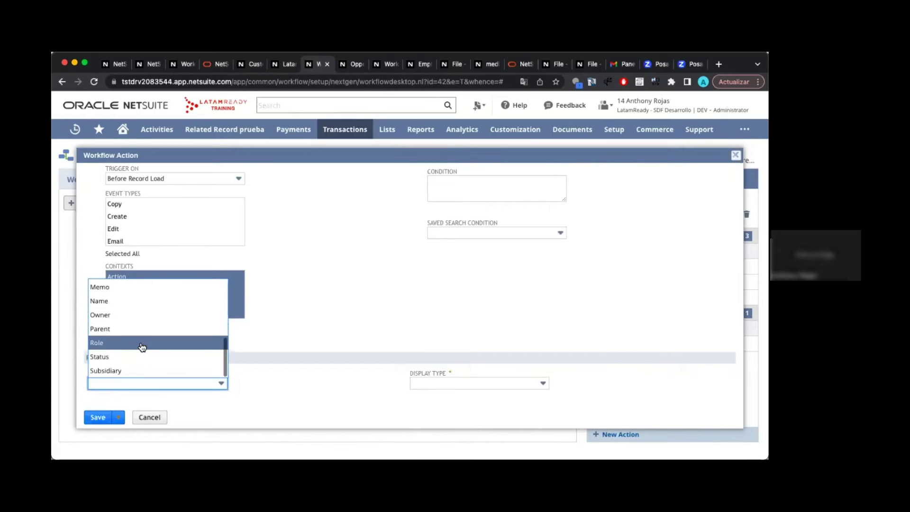
{"action": "left_click", "coordinate": [140, 357]}
{"action": "left_click", "coordinate": [428, 384]}
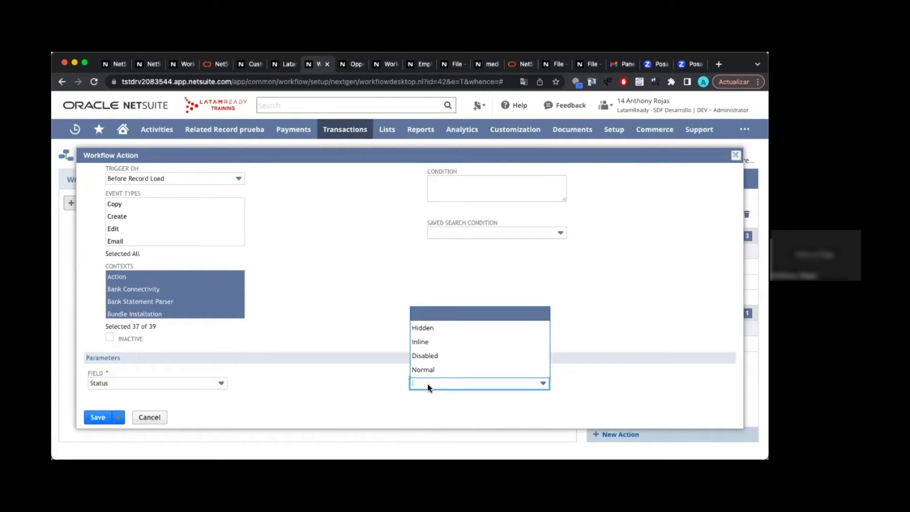
{"action": "left_click", "coordinate": [428, 342]}
{"action": "left_click", "coordinate": [95, 417]}
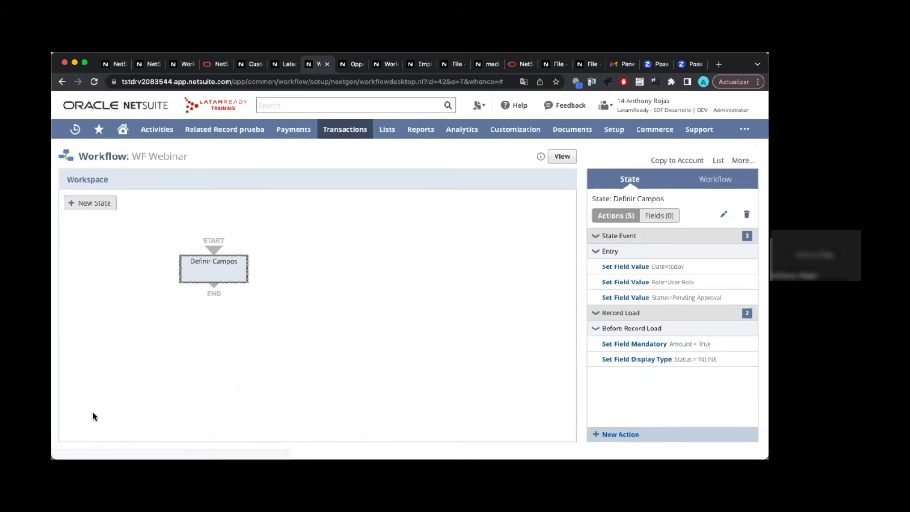
Reload the LatamReady - Transaction WF entry form, check its Status field, and return to the WF Webinar workflow
{"action": "left_click", "coordinate": [284, 64]}
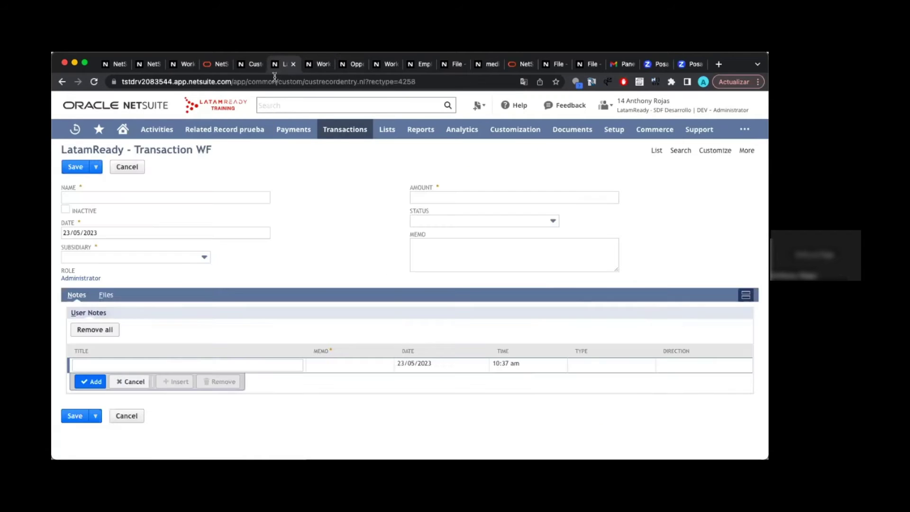
{"action": "left_click", "coordinate": [273, 81]}
{"action": "key", "text": "Return"}
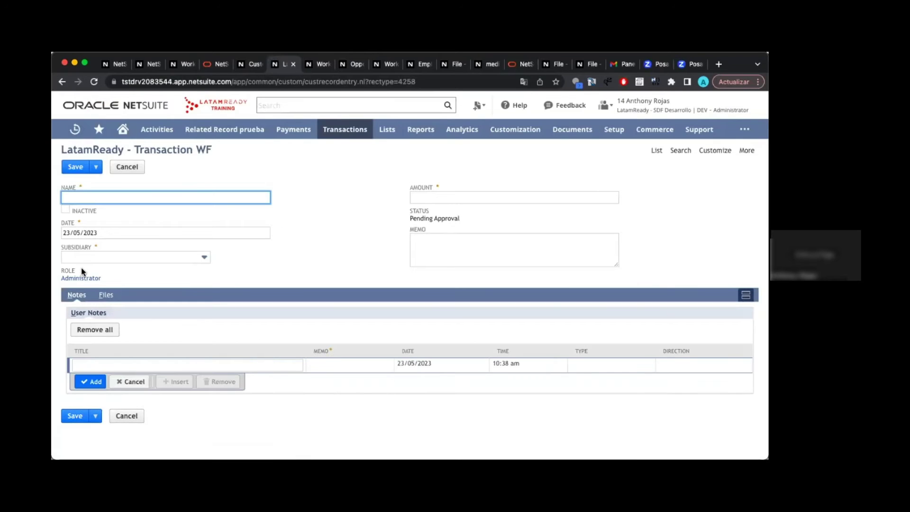
{"action": "double_click", "coordinate": [426, 219]}
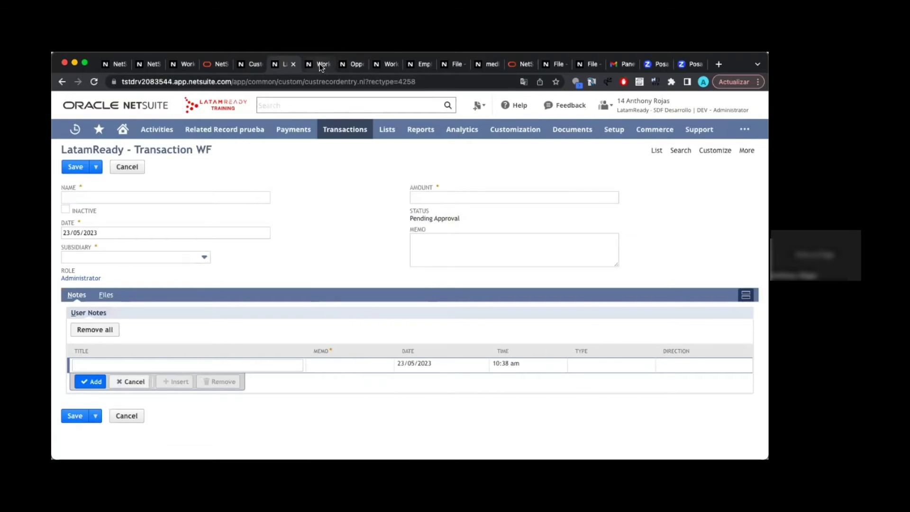
{"action": "left_click", "coordinate": [318, 64]}
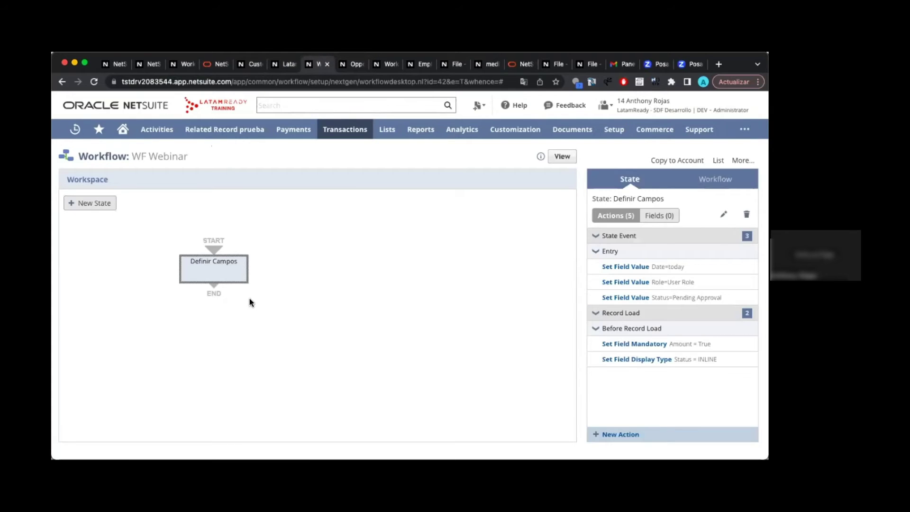
Add two new states to the WF Webinar workflow and place them side by side below Definir Campos
{"action": "left_click", "coordinate": [107, 204]}
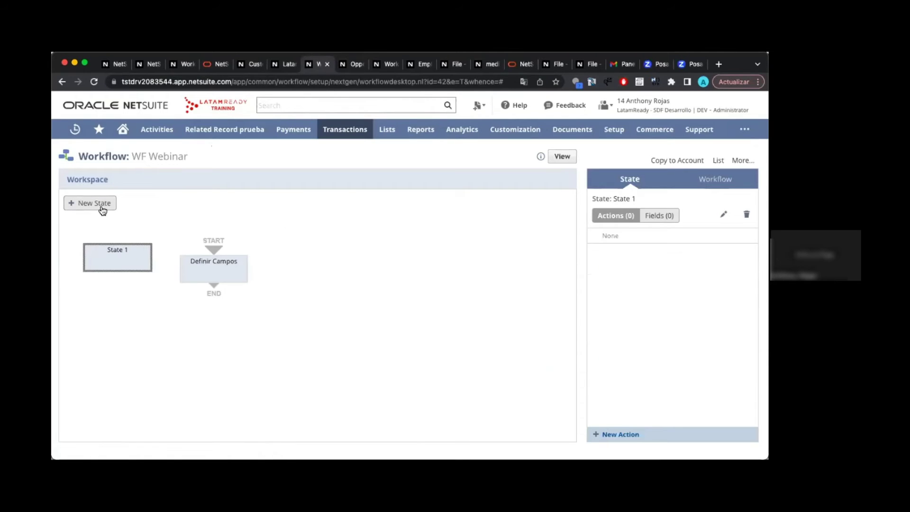
{"action": "left_click_drag", "start_coordinate": [114, 249], "coordinate": [154, 330]}
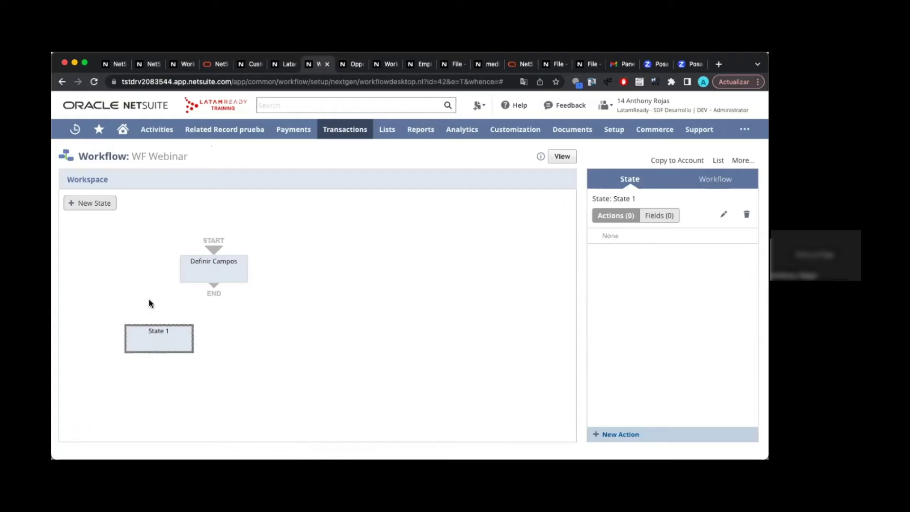
{"action": "left_click", "coordinate": [101, 204]}
{"action": "left_click_drag", "start_coordinate": [125, 252], "coordinate": [288, 337]}
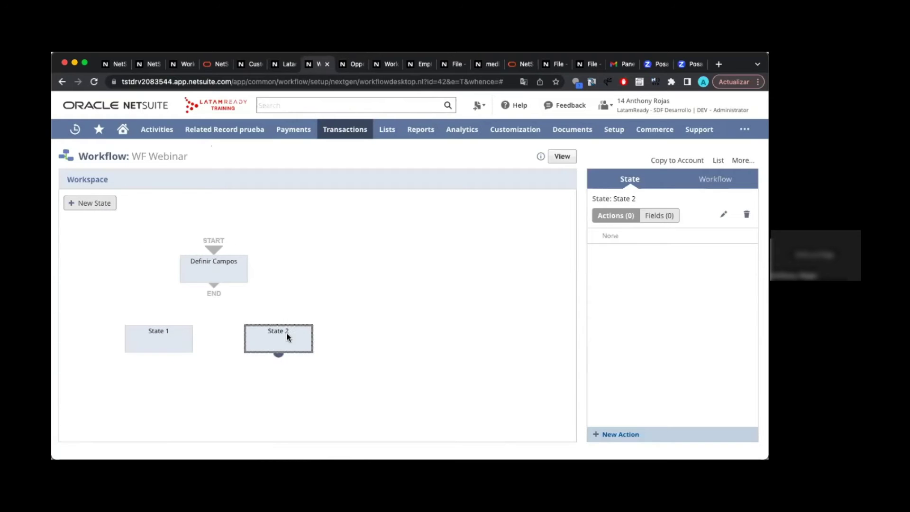
Rename State 1 as Aprobado and save the state
{"action": "double_click", "coordinate": [180, 333]}
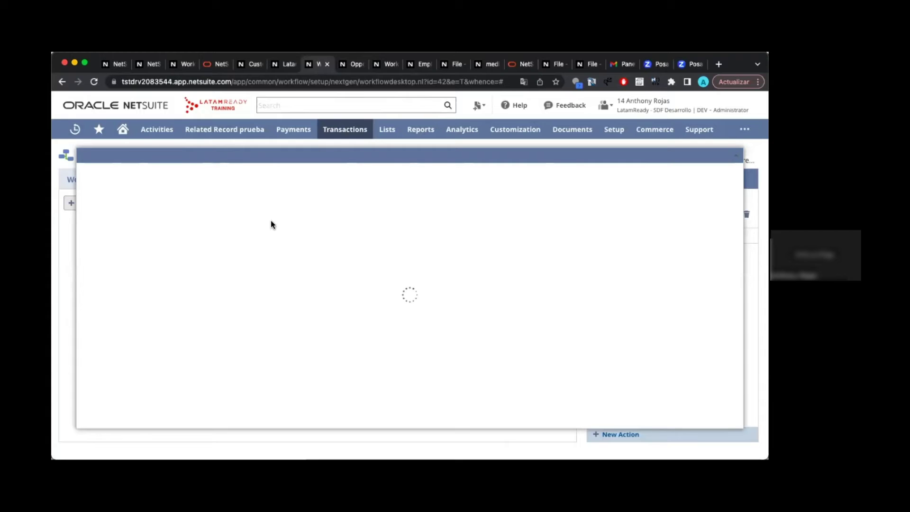
{"action": "left_click", "coordinate": [205, 221]}
{"action": "type", "text": "Aprobado"}
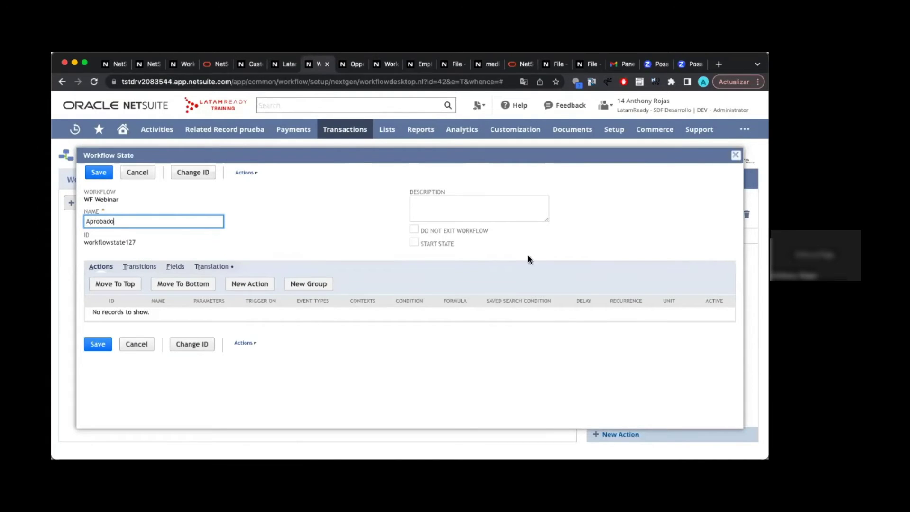
{"action": "left_click", "coordinate": [486, 250]}
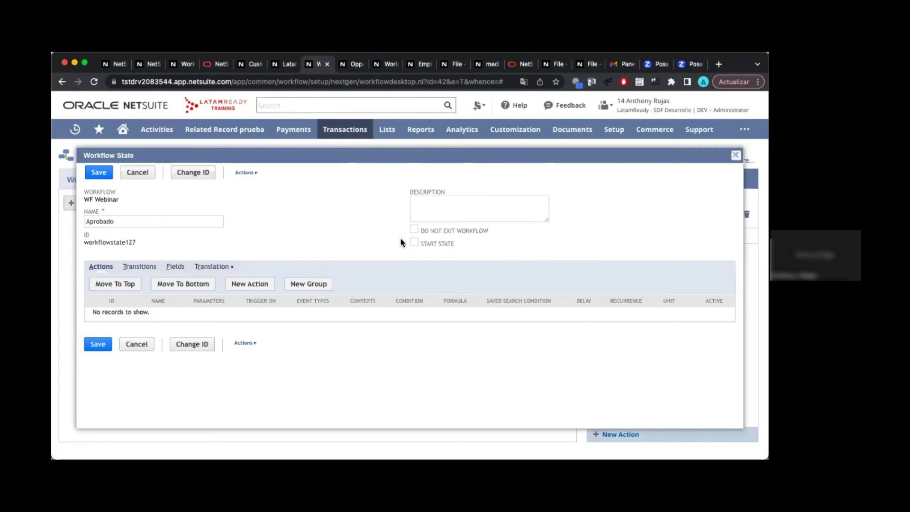
{"action": "left_click", "coordinate": [99, 172]}
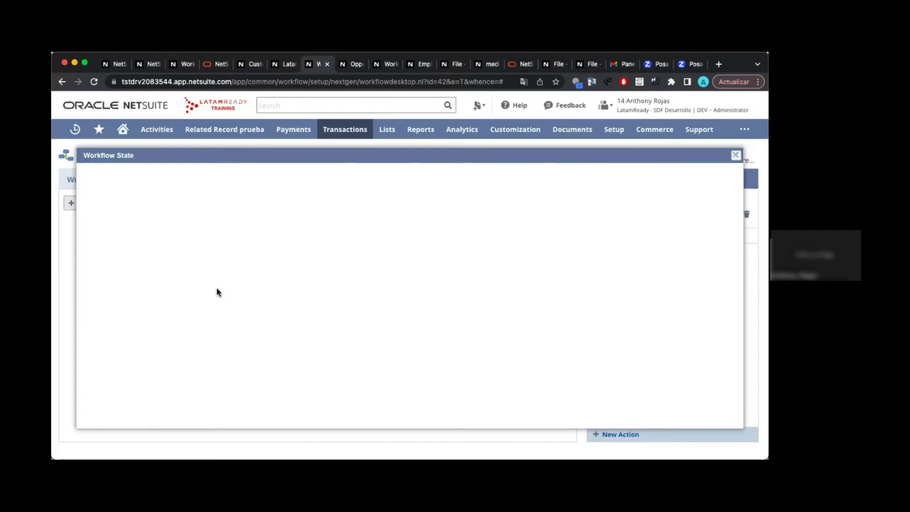
Rename State 2 as Rechazado and save the state
{"action": "left_click", "coordinate": [266, 332]}
{"action": "double_click", "coordinate": [266, 332]}
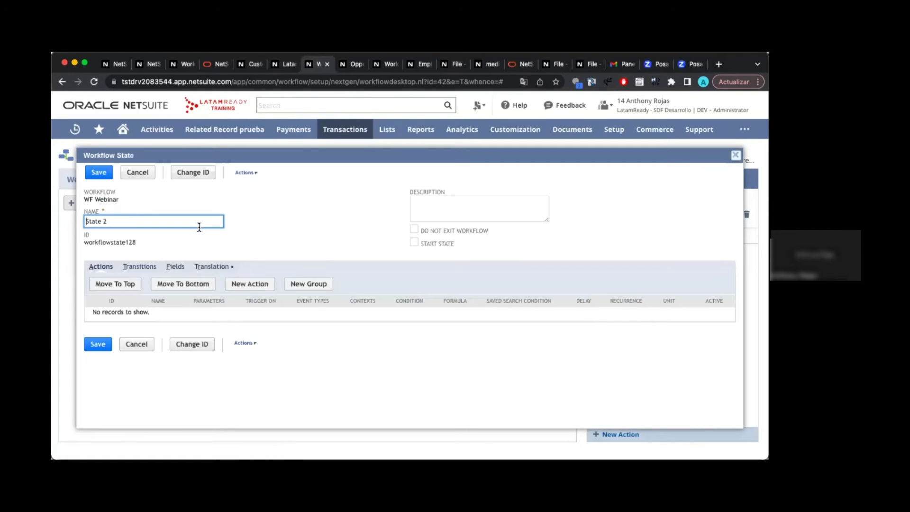
{"action": "triple_click", "coordinate": [162, 222]}
{"action": "type", "text": "Rechaza"}
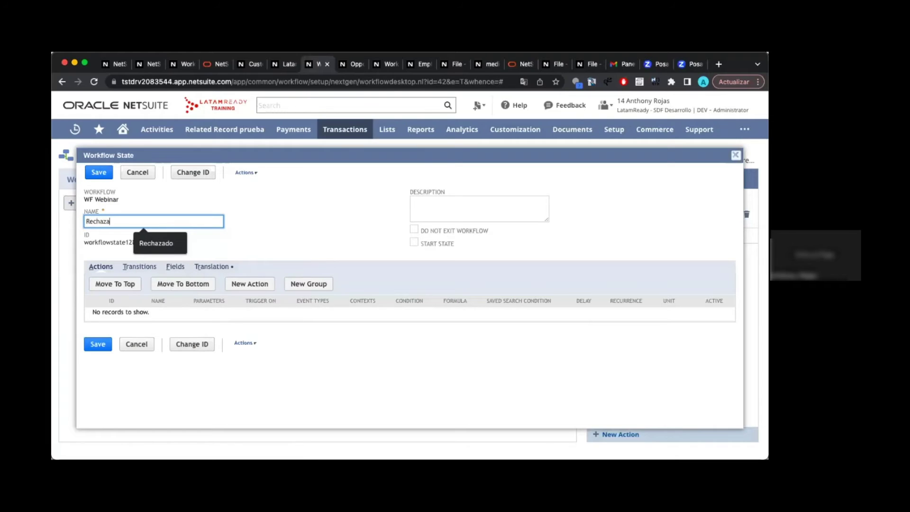
{"action": "type", "text": "do"}
{"action": "left_click", "coordinate": [105, 174]}
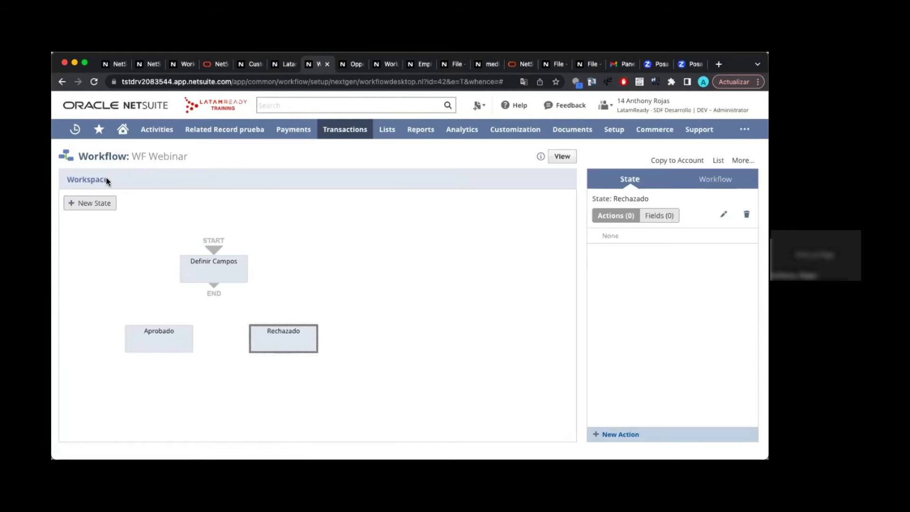
Add a Set Field Value action to the Aprobado state, with Status as its target field
{"action": "double_click", "coordinate": [163, 332]}
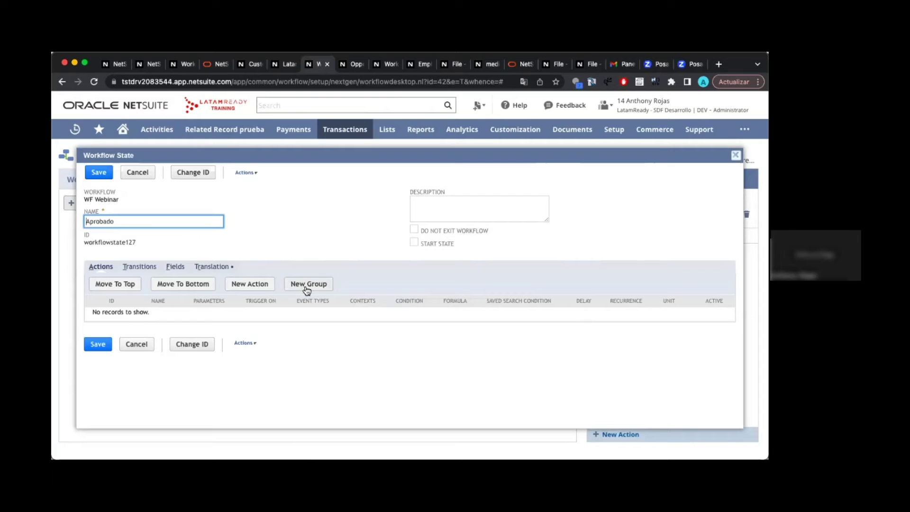
{"action": "left_click", "coordinate": [255, 285]}
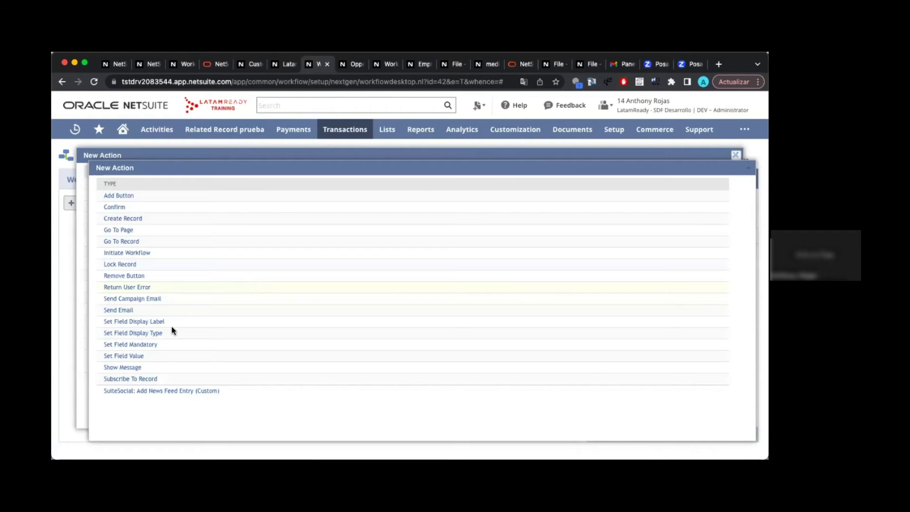
{"action": "left_click", "coordinate": [137, 355]}
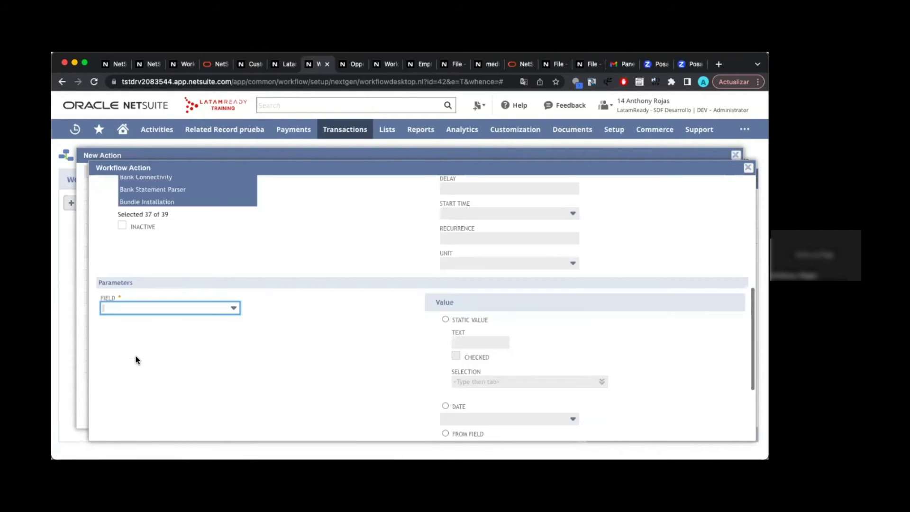
{"action": "left_click", "coordinate": [152, 309]}
{"action": "type", "text": "Status"}
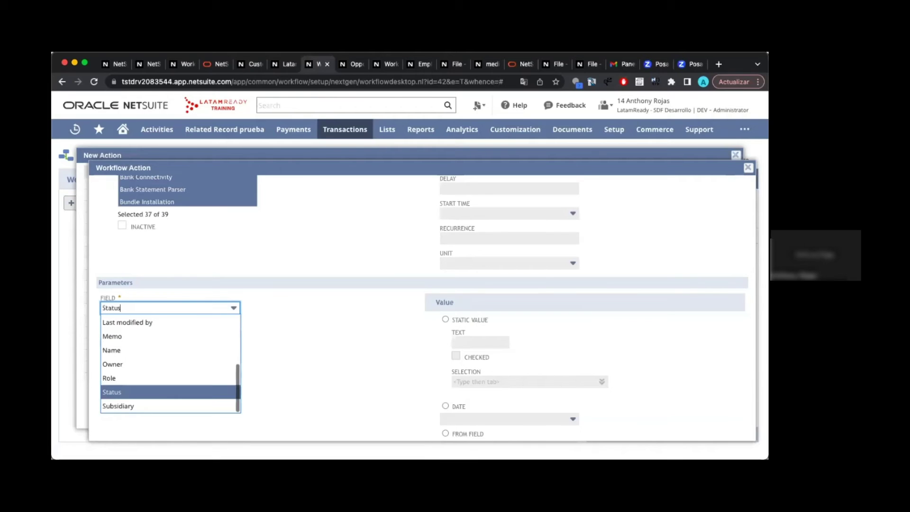
{"action": "left_click", "coordinate": [154, 393]}
Set the Aprobado state's Status action to the static value Approved and save the action
{"action": "left_click", "coordinate": [445, 319]}
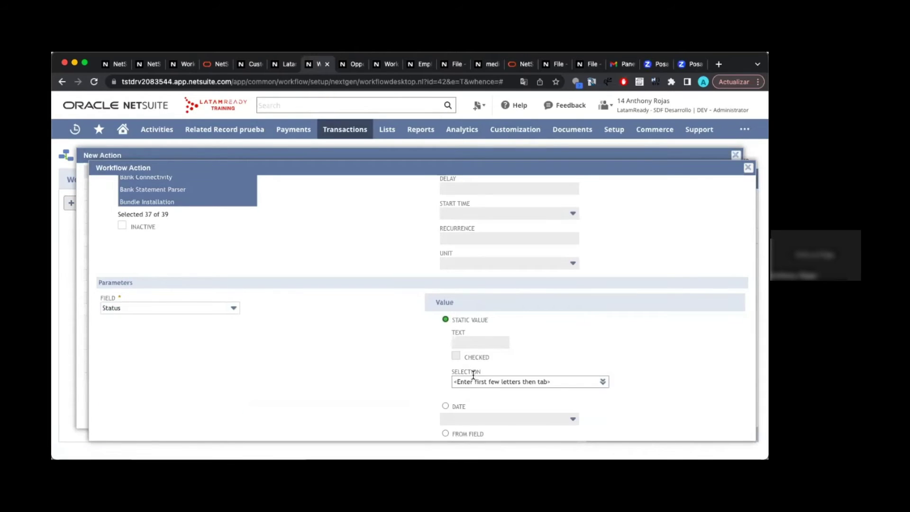
{"action": "left_click", "coordinate": [474, 381]}
{"action": "type", "text": "approved"}
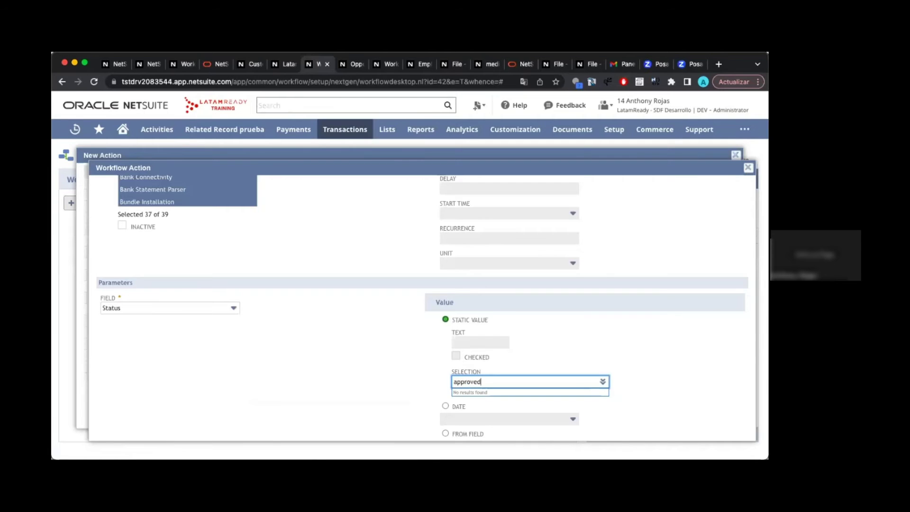
{"action": "key", "text": "Tab"}
{"action": "scroll", "coordinate": [461, 373], "scroll_direction": "down", "scroll_amount": 10}
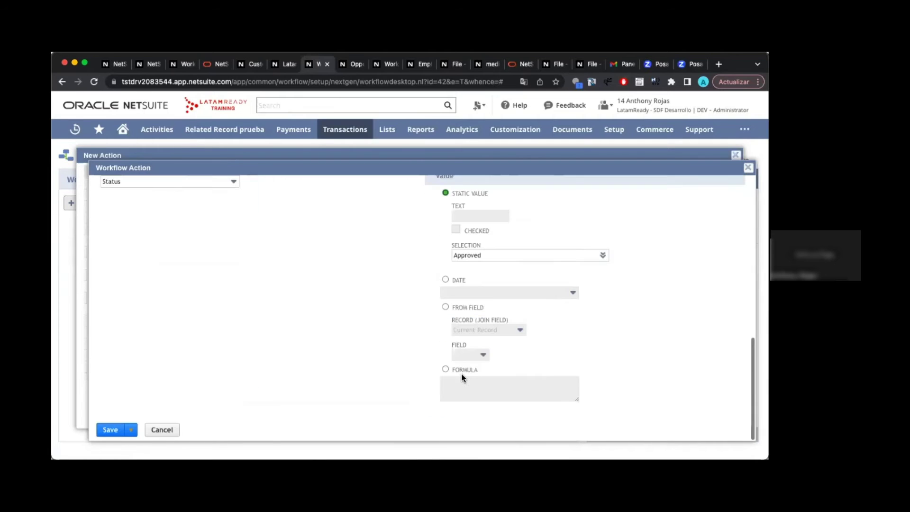
{"action": "left_click", "coordinate": [114, 430]}
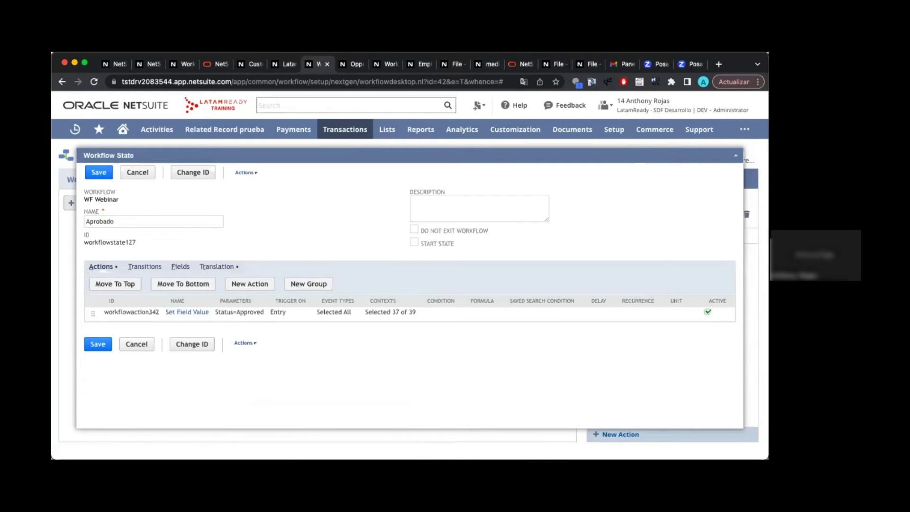
Add a Set Field Value action to the Rechazado state, with Status as its target field
{"action": "left_click", "coordinate": [284, 330]}
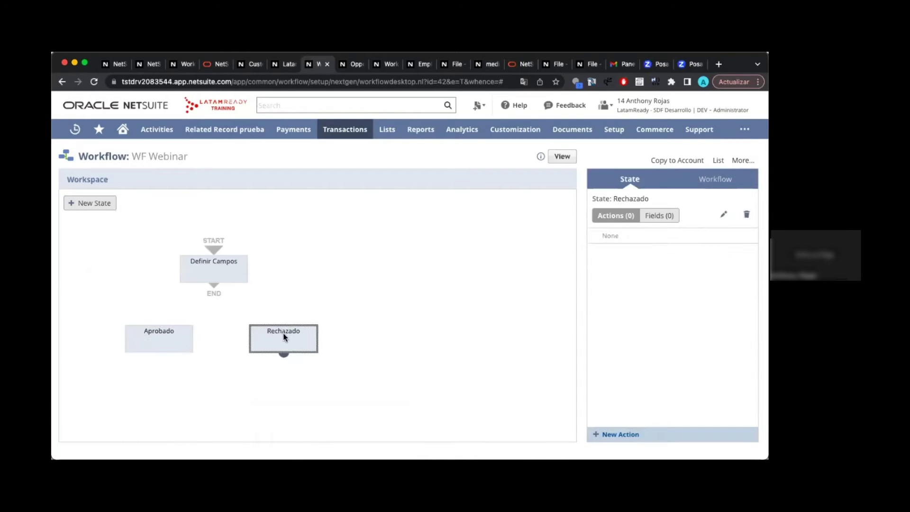
{"action": "double_click", "coordinate": [283, 334]}
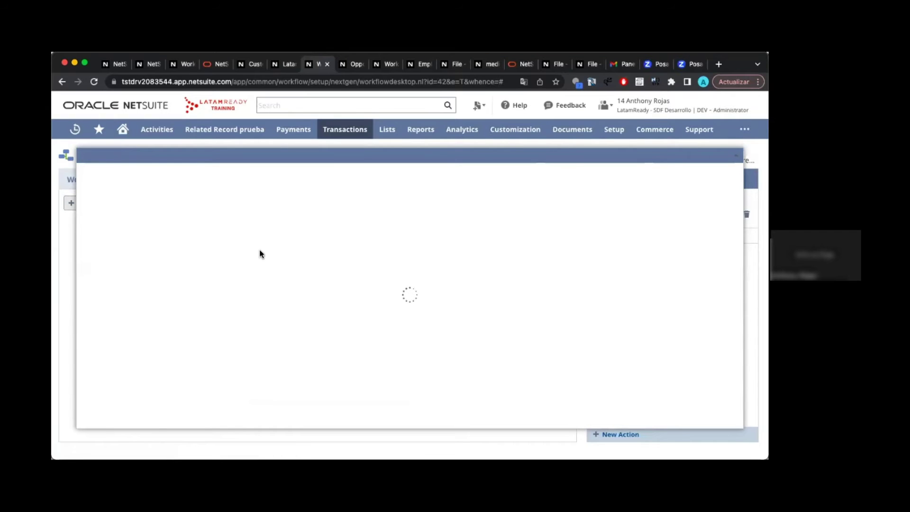
{"action": "left_click", "coordinate": [251, 284]}
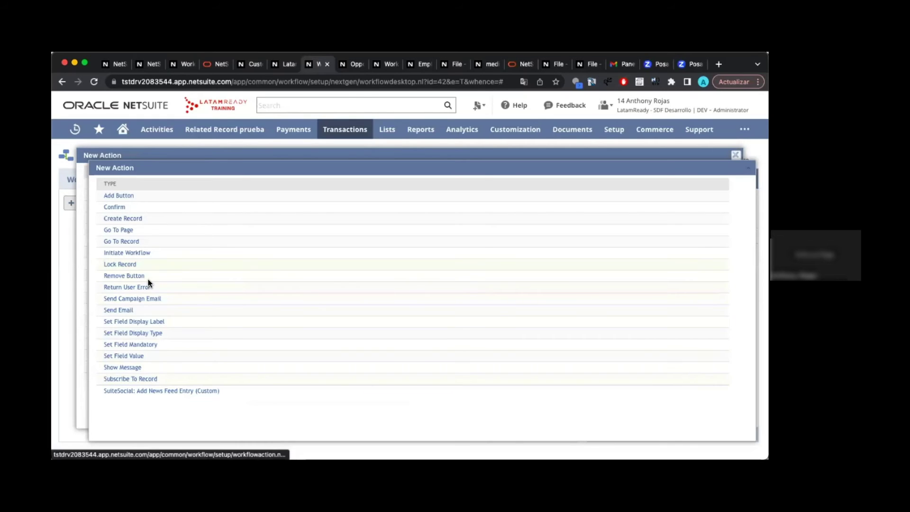
{"action": "left_click", "coordinate": [137, 356]}
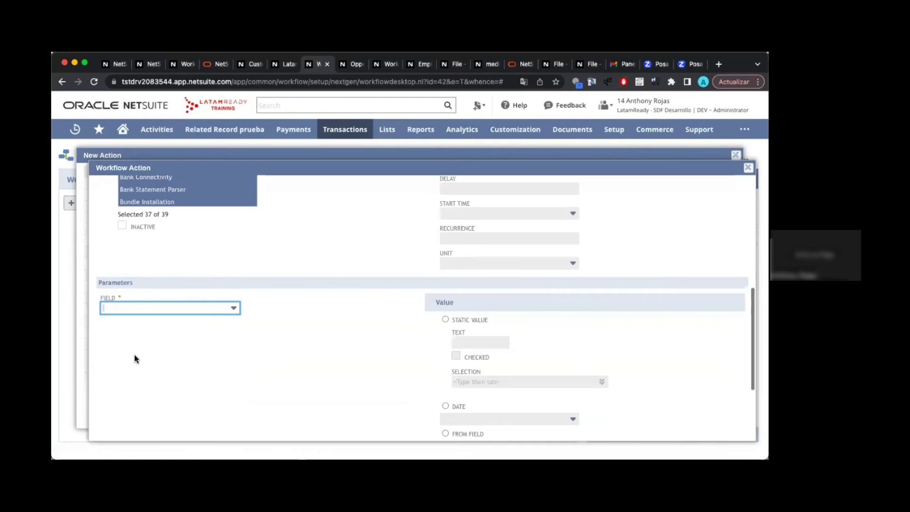
{"action": "left_click", "coordinate": [180, 308]}
{"action": "type", "text": "s"}
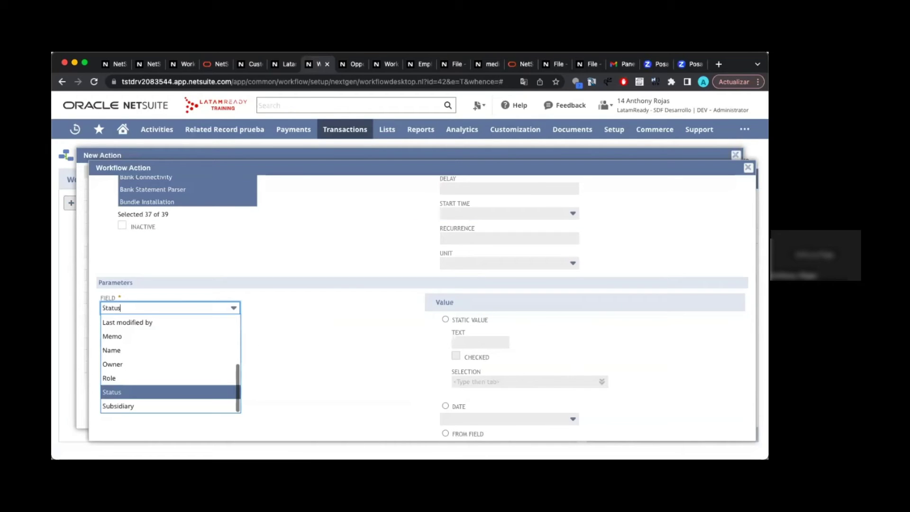
{"action": "left_click", "coordinate": [133, 394]}
Set the Rechazado state's Status action to the static value Rejected, save the action, and close the state
{"action": "left_click", "coordinate": [447, 319]}
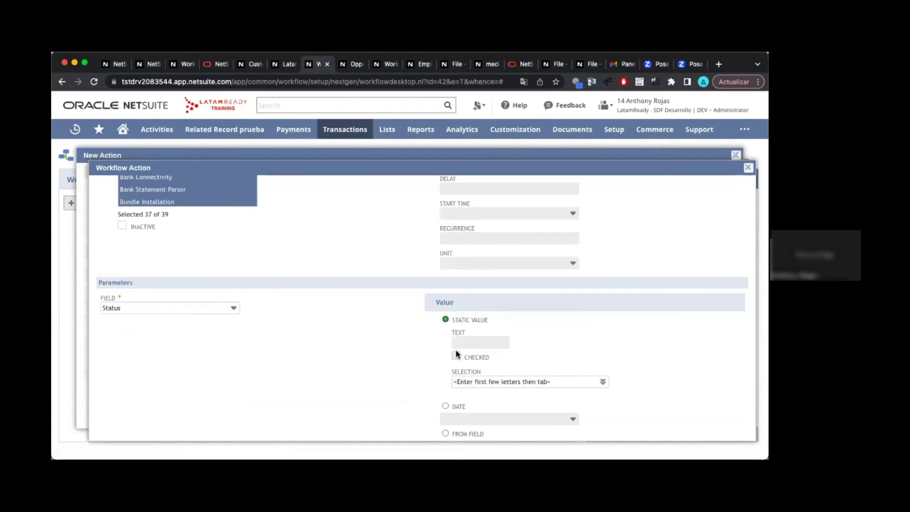
{"action": "left_click", "coordinate": [470, 376]}
{"action": "type", "text": "rejec"}
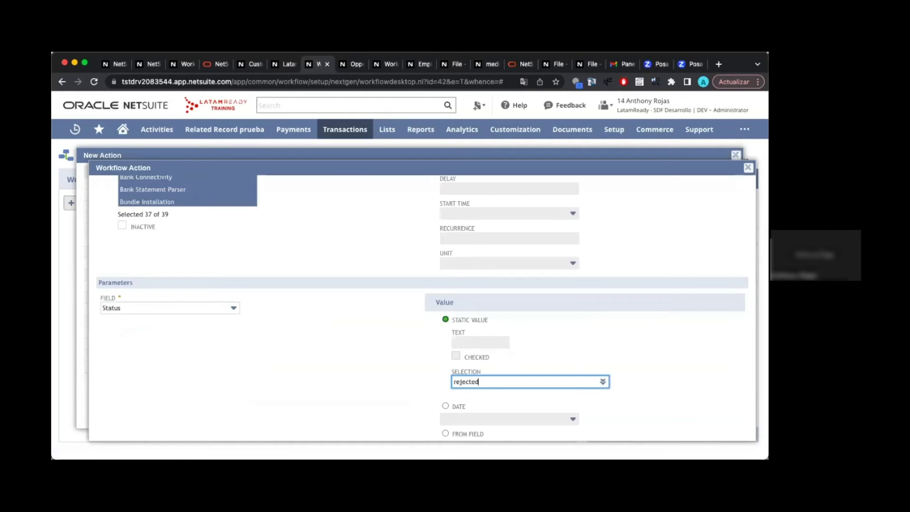
{"action": "type", "text": "ted"}
{"action": "key", "text": "Tab"}
{"action": "scroll", "coordinate": [403, 339], "scroll_direction": "down", "scroll_amount": 8}
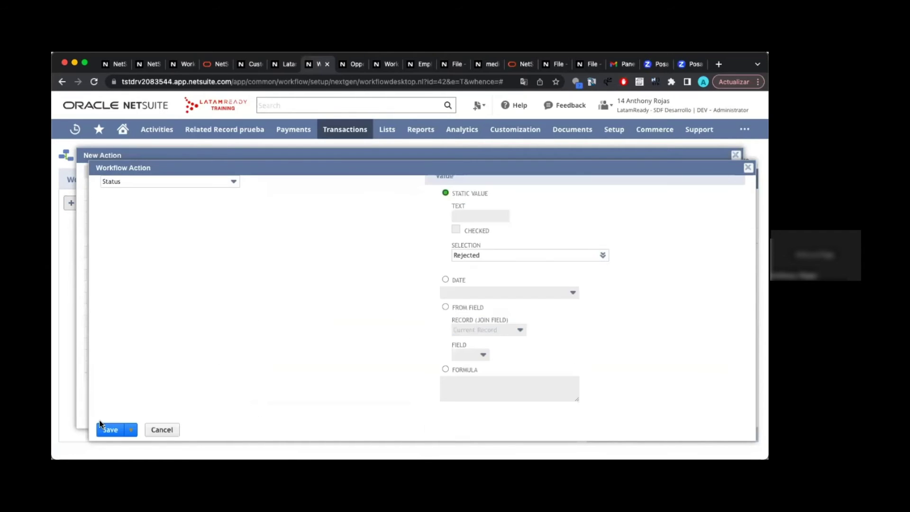
{"action": "left_click", "coordinate": [106, 428]}
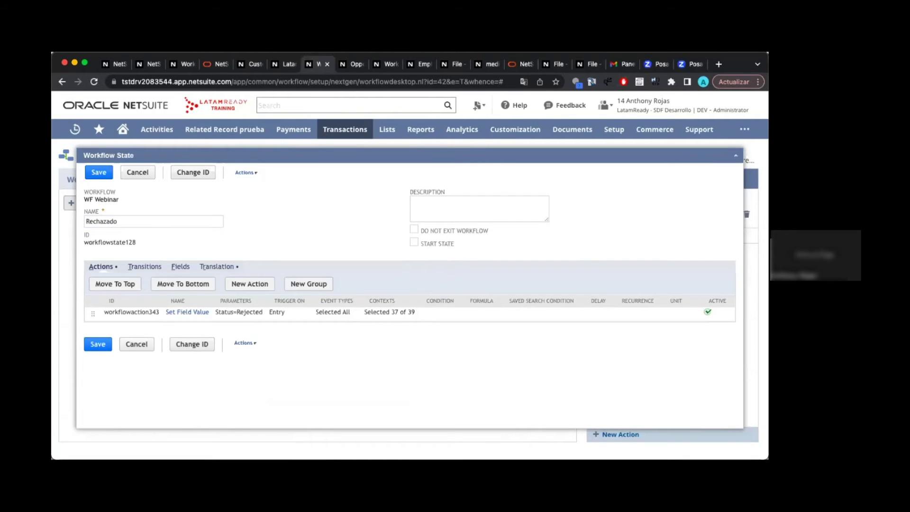
{"action": "left_click", "coordinate": [735, 155]}
Review the Aprobado state's actions, select Definir Campos, and display the WF Webinar workflow summary
{"action": "left_click", "coordinate": [166, 346]}
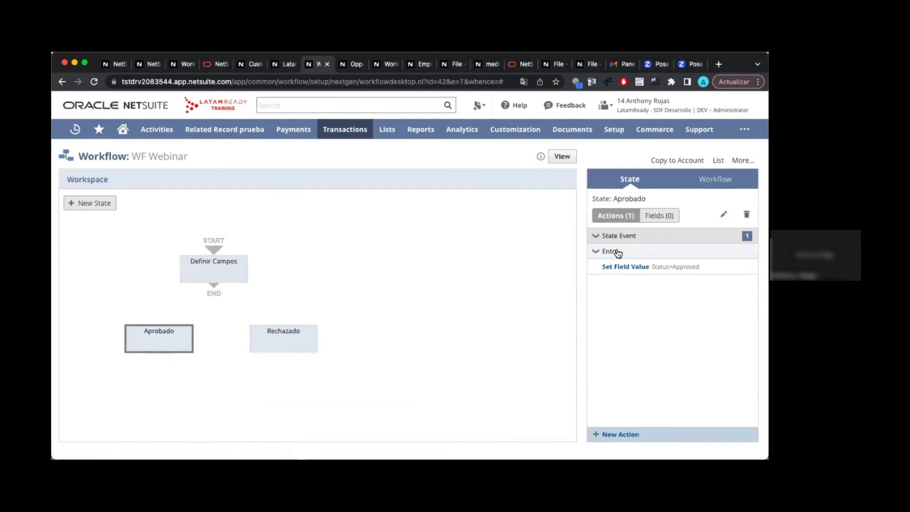
{"action": "mouse_move", "coordinate": [229, 261]}
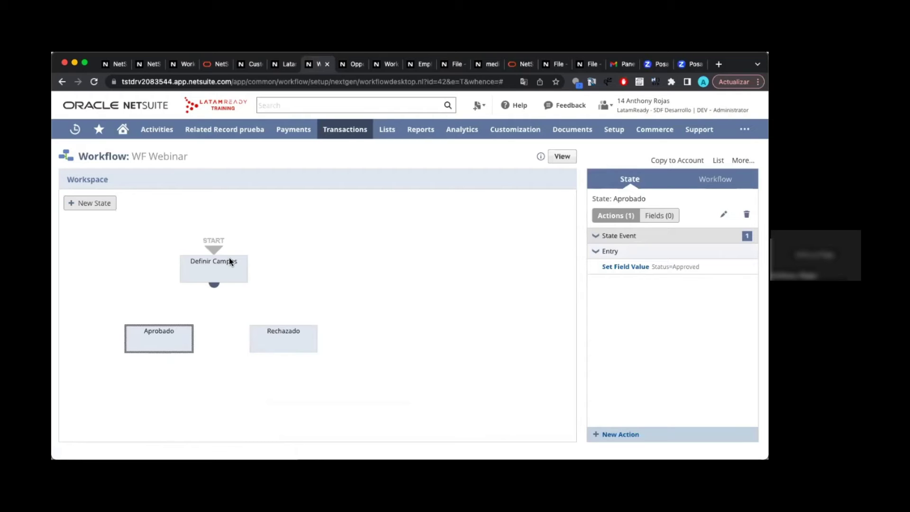
{"action": "left_click", "coordinate": [228, 265]}
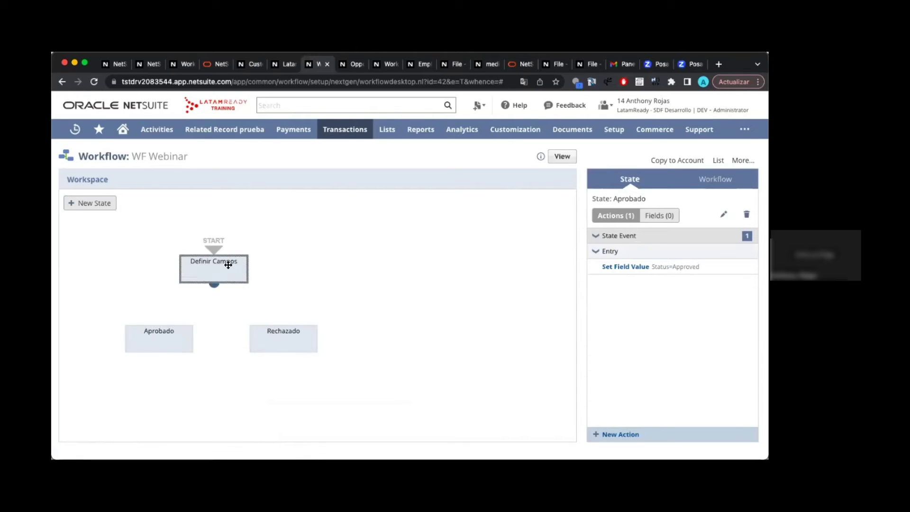
{"action": "left_click", "coordinate": [437, 243]}
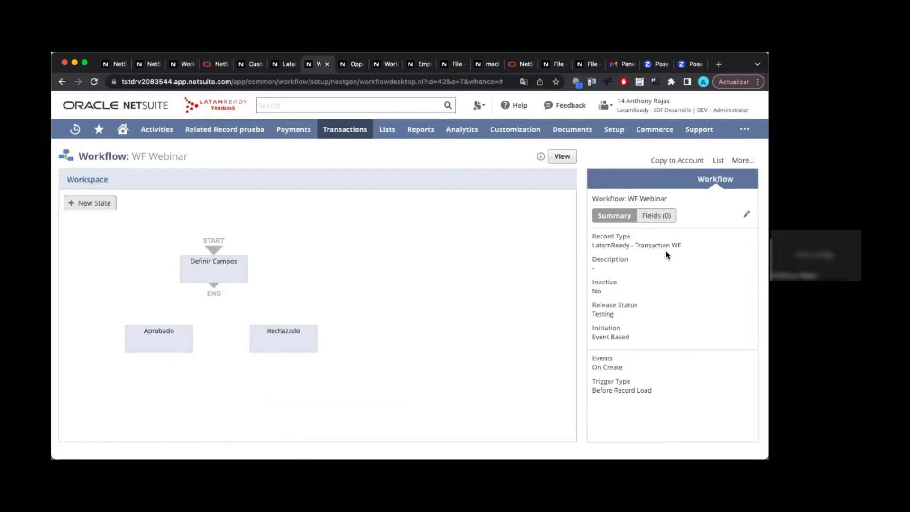
Add transitions from the Definir Campos state to the Aprobado state and to the Rechazado state
{"action": "triple_click", "coordinate": [613, 390]}
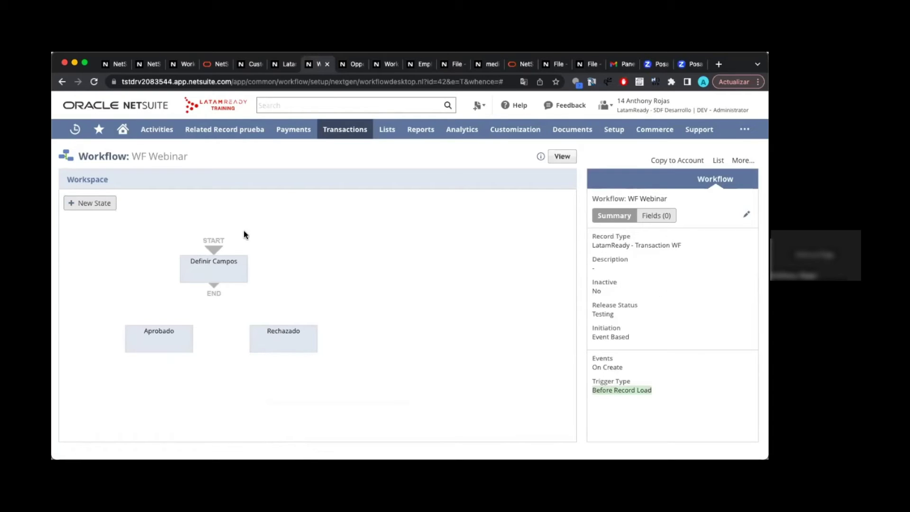
{"action": "mouse_move", "coordinate": [200, 277]}
{"action": "left_click", "coordinate": [215, 271]}
{"action": "left_click_drag", "start_coordinate": [214, 285], "coordinate": [161, 332]}
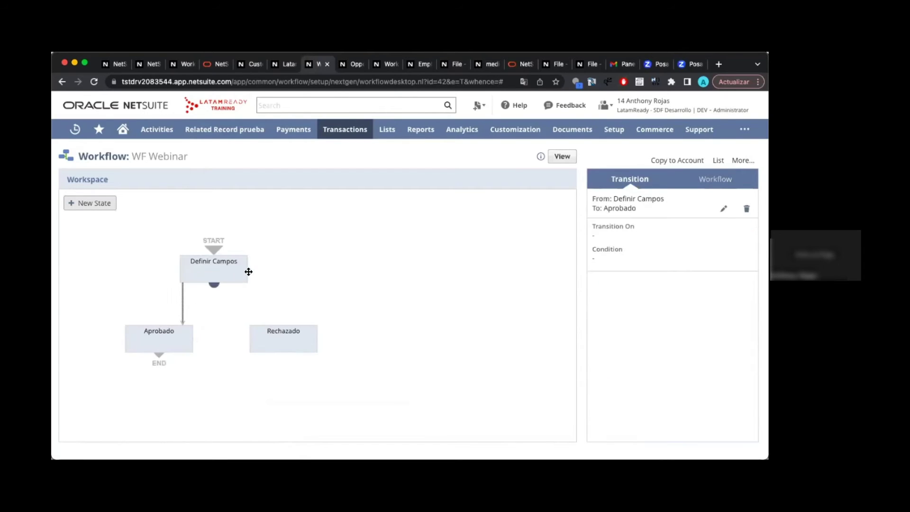
{"action": "left_click_drag", "start_coordinate": [214, 285], "coordinate": [280, 327]}
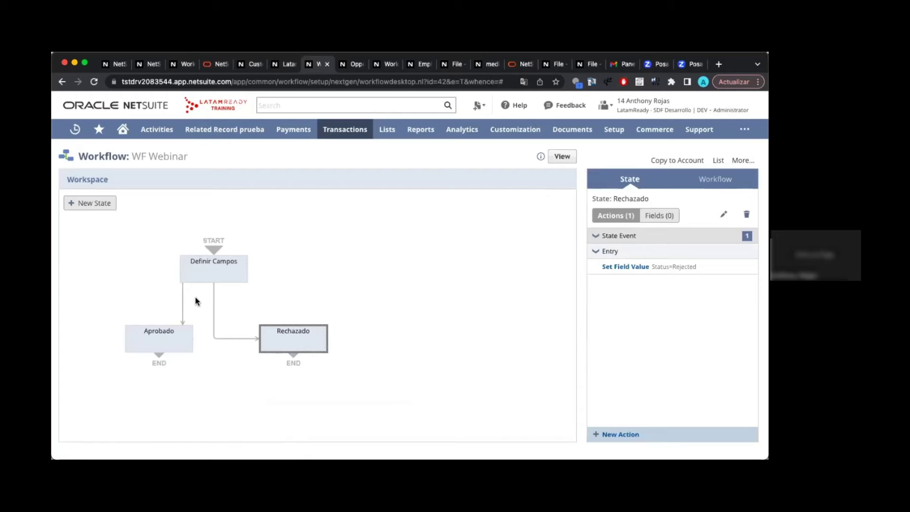
Review the actions defined in the Definir Campos, Aprobado and Rechazado states
{"action": "left_click", "coordinate": [183, 296]}
{"action": "left_click", "coordinate": [222, 267]}
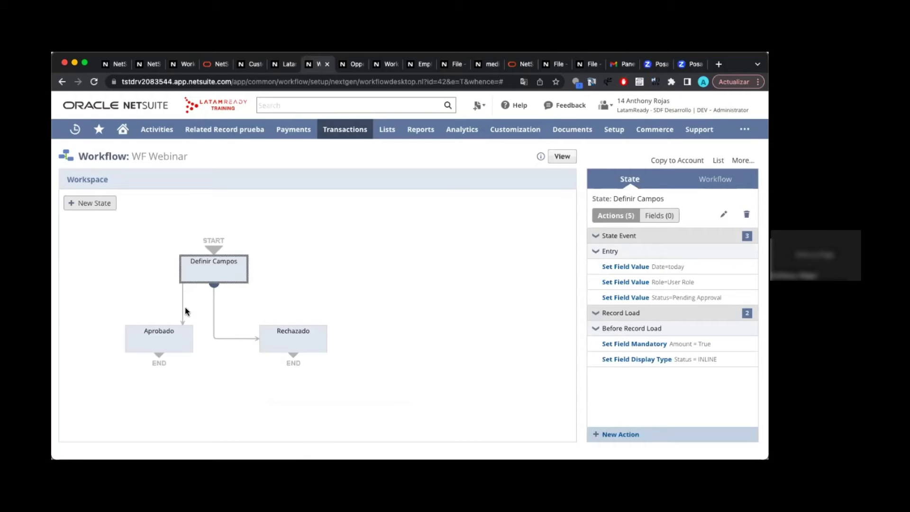
{"action": "left_click", "coordinate": [166, 336]}
{"action": "left_click", "coordinate": [274, 339]}
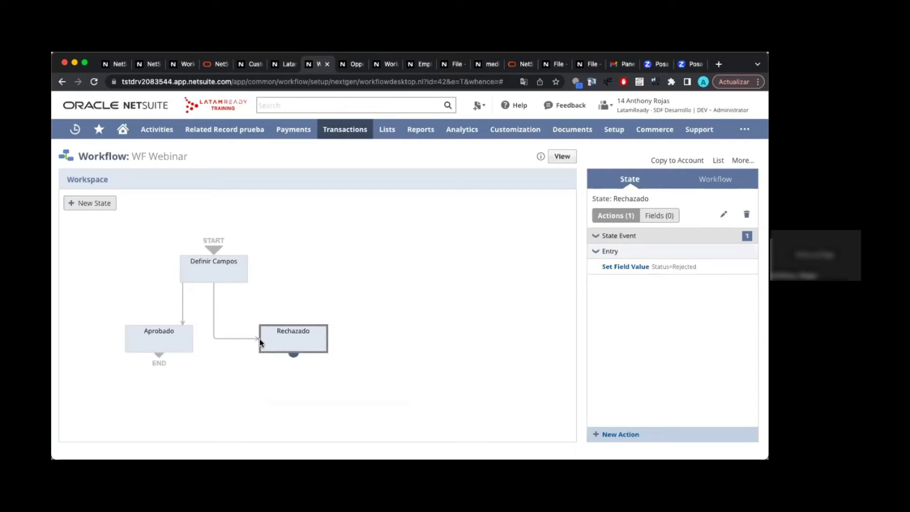
{"action": "left_click", "coordinate": [178, 341]}
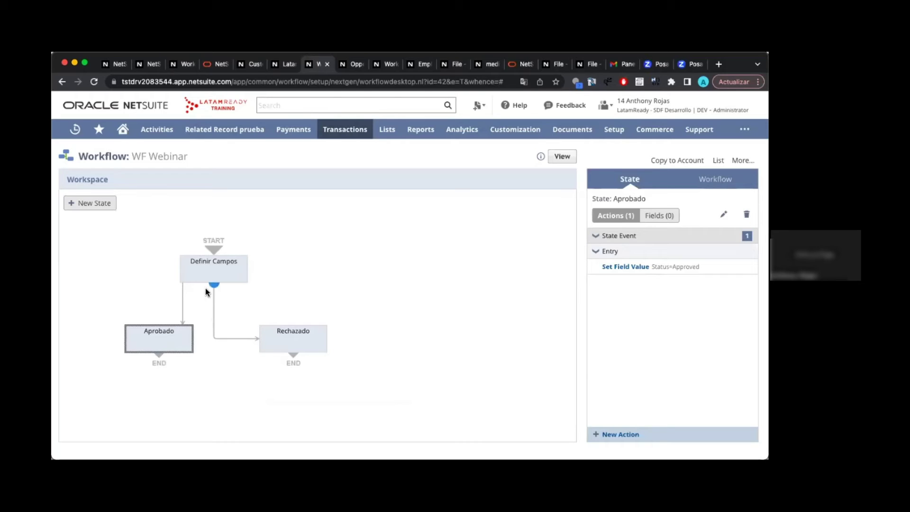
Open the transition from Definir Campos to Aprobado for editing
{"action": "left_click", "coordinate": [182, 295]}
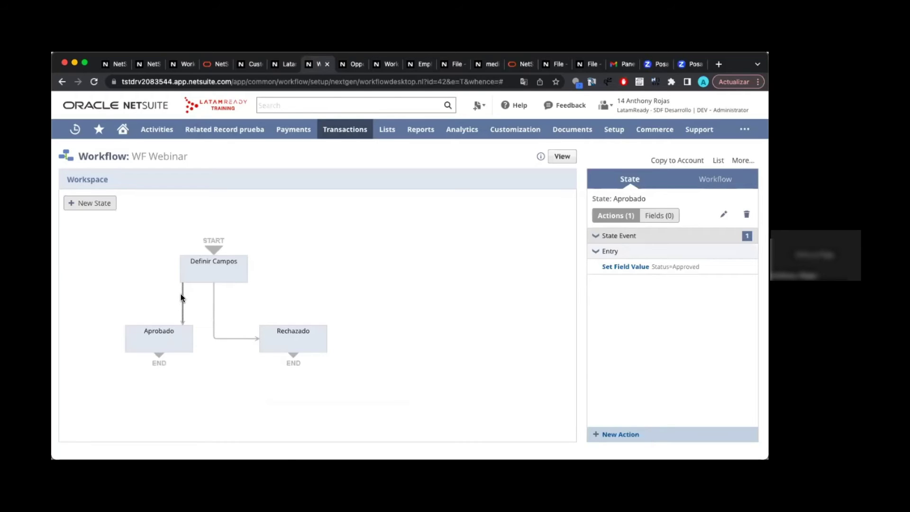
{"action": "double_click", "coordinate": [181, 294]}
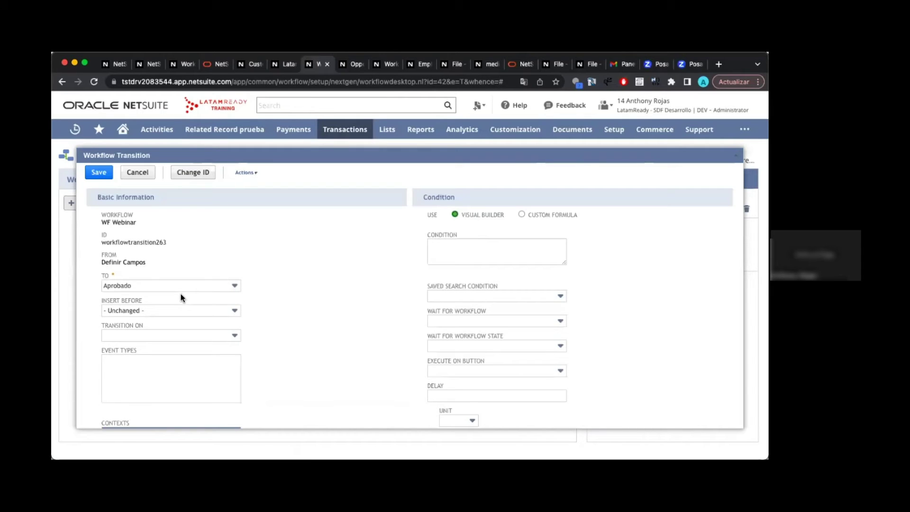
{"action": "scroll", "coordinate": [284, 294], "scroll_direction": "down", "scroll_amount": 1}
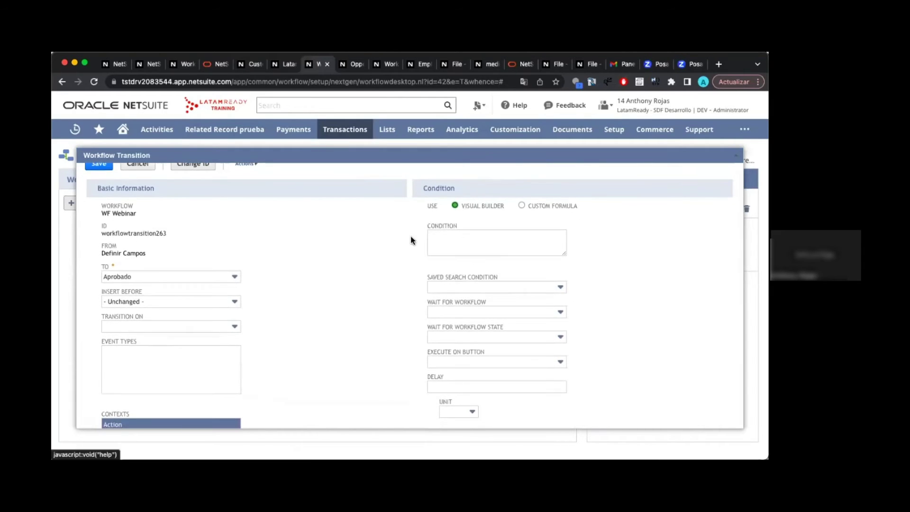
{"action": "scroll", "coordinate": [381, 265], "scroll_direction": "down", "scroll_amount": 5}
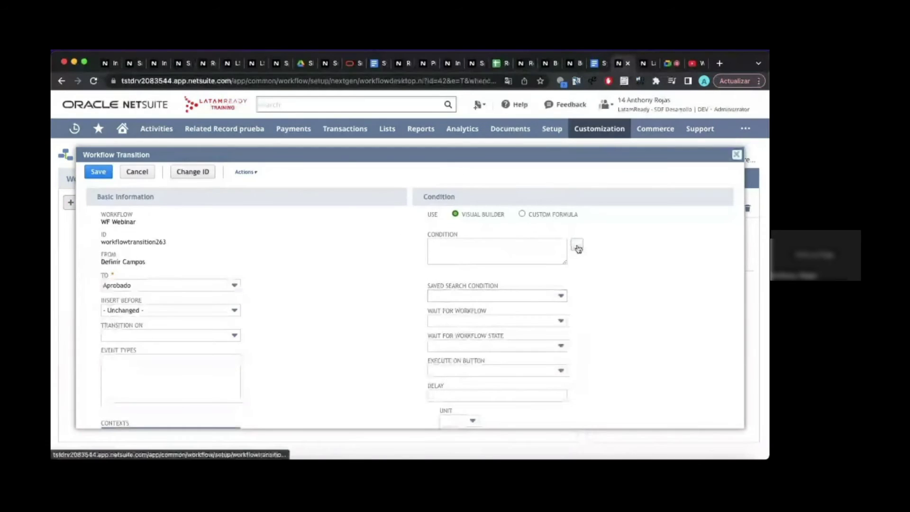
Add a visual builder condition row to the Aprobado transition requiring Role to be any of Administrator
{"action": "left_click", "coordinate": [559, 241]}
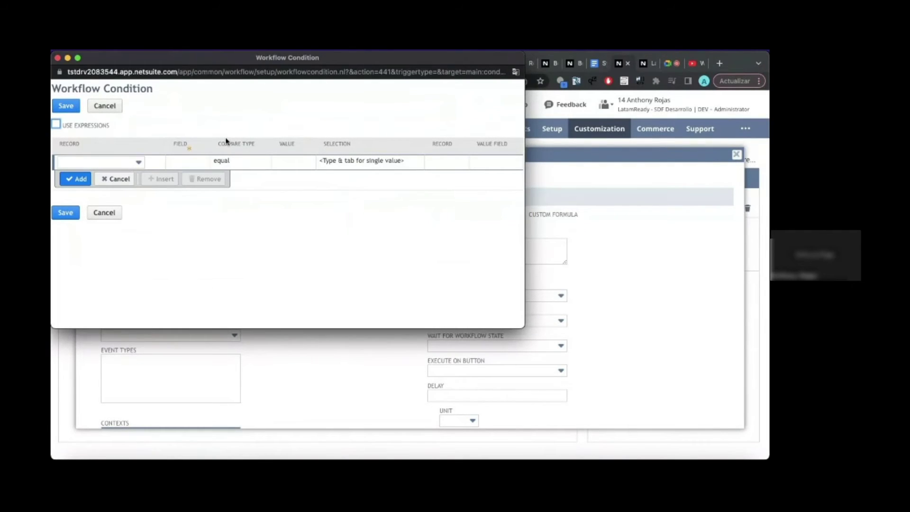
{"action": "left_click", "coordinate": [185, 163]}
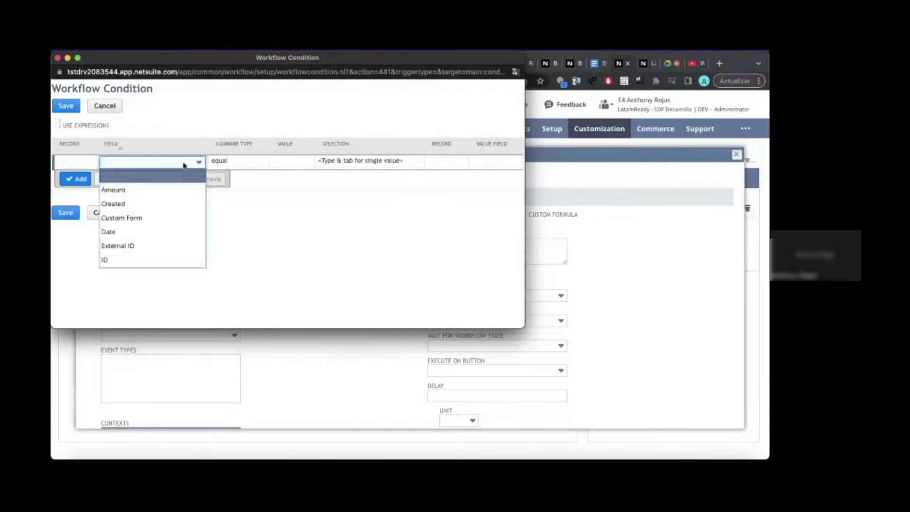
{"action": "type", "text": "Role"}
{"action": "left_click", "coordinate": [208, 179]}
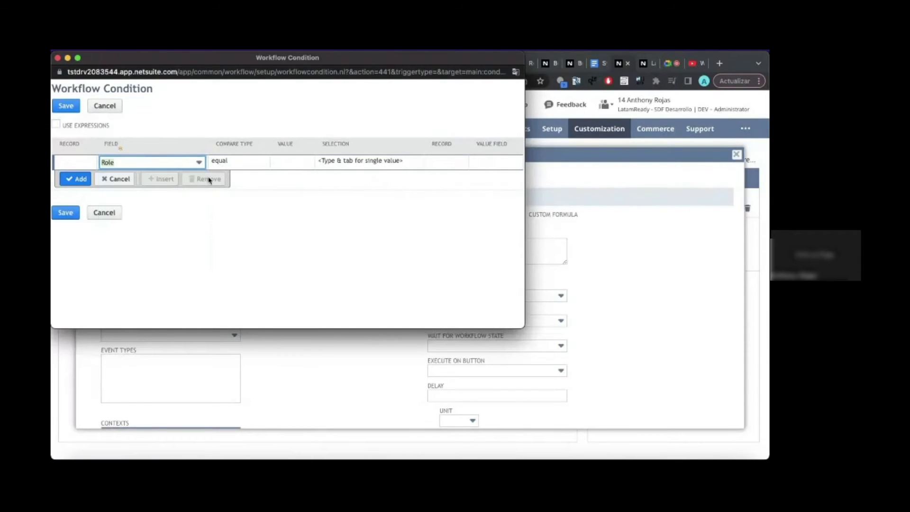
{"action": "left_click", "coordinate": [339, 163]}
{"action": "type", "text": "ad"}
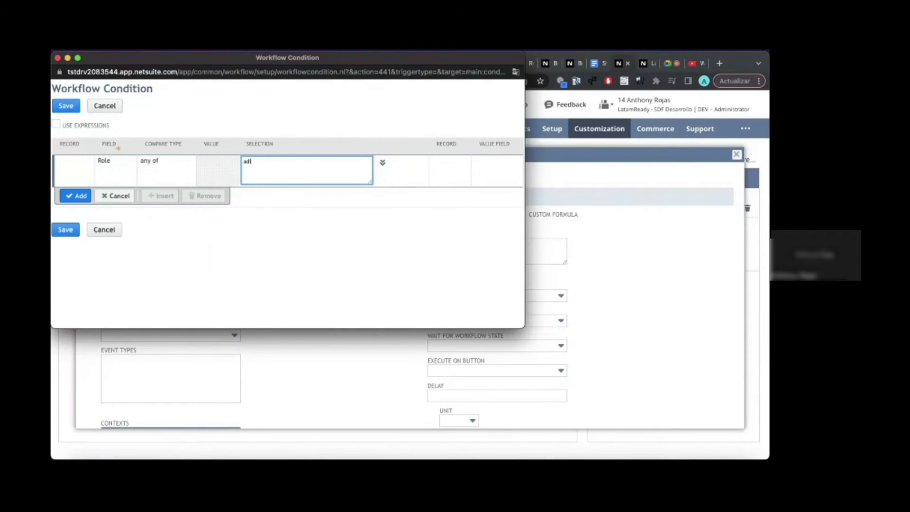
{"action": "key", "text": "BackSpace"}
{"action": "type", "text": "dministrator"}
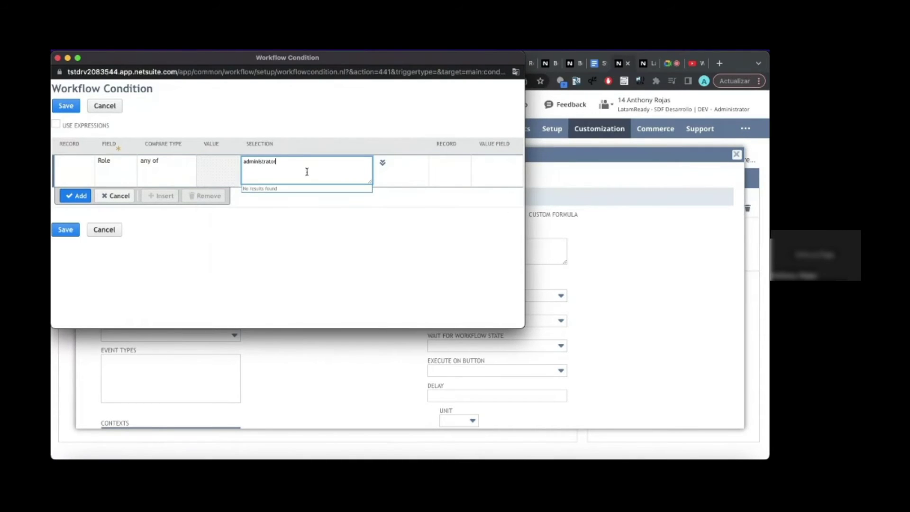
{"action": "left_click", "coordinate": [77, 197]}
{"action": "left_click", "coordinate": [78, 196]}
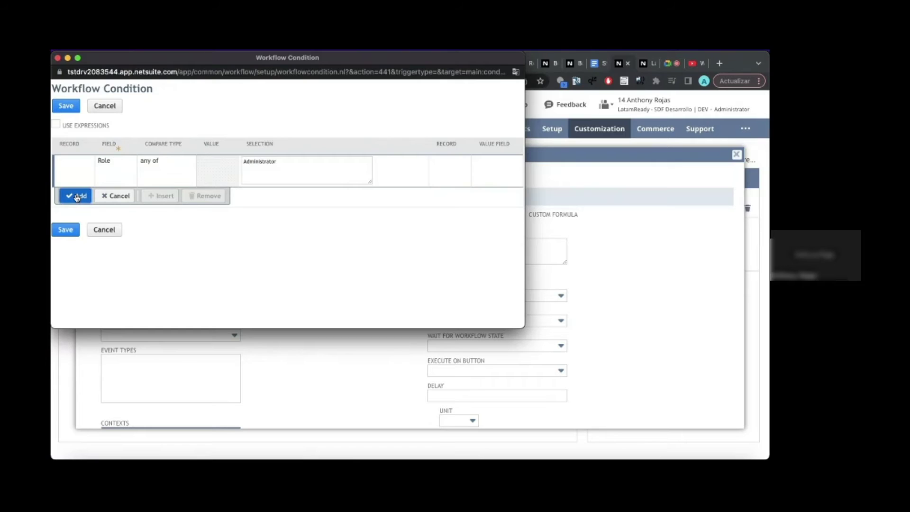
Enable expressions for the workflow condition and end the first Role row with the Or operator
{"action": "left_click", "coordinate": [56, 124]}
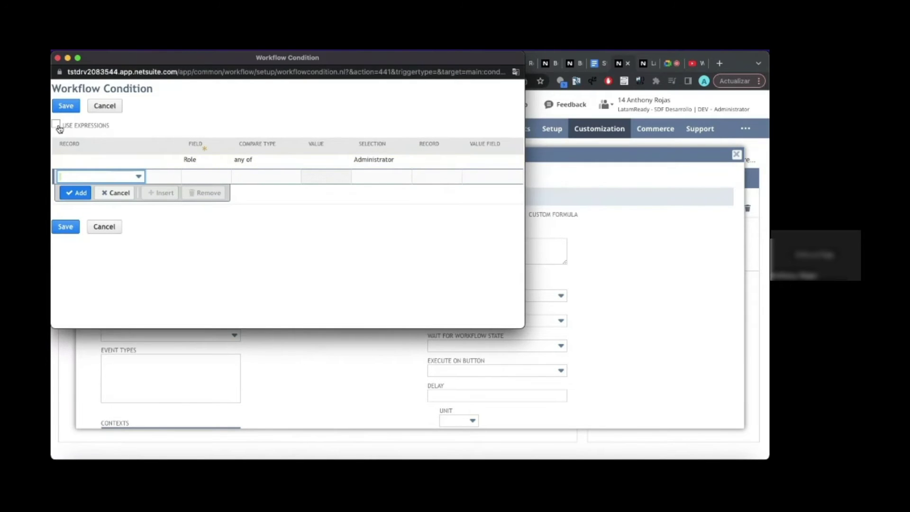
{"action": "left_click", "coordinate": [482, 164]}
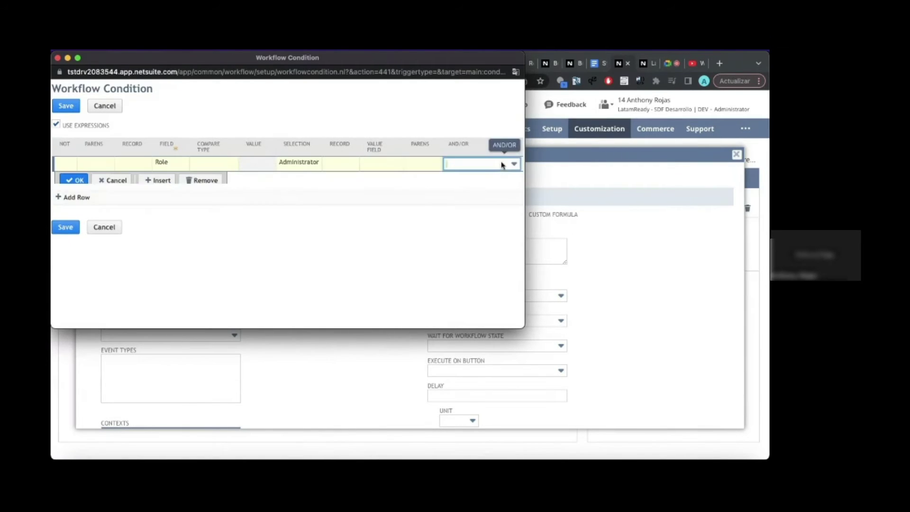
{"action": "left_click", "coordinate": [482, 163]}
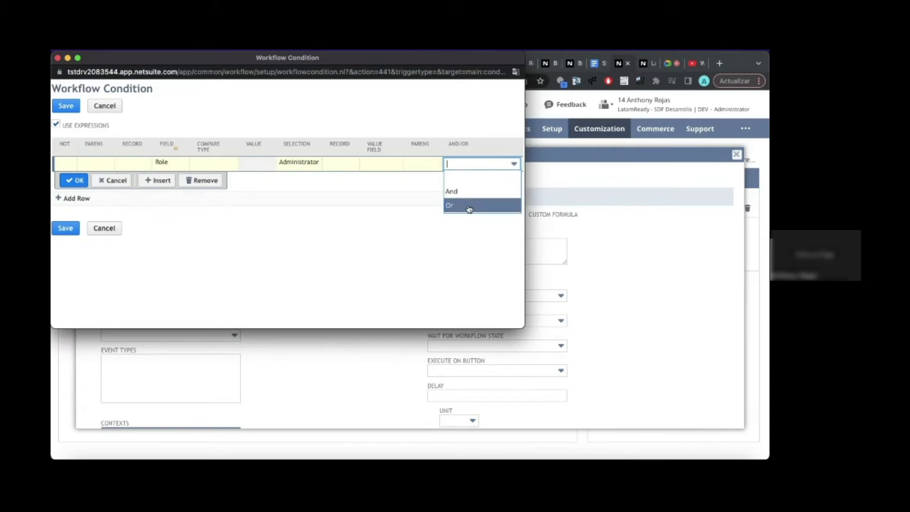
{"action": "left_click", "coordinate": [469, 205]}
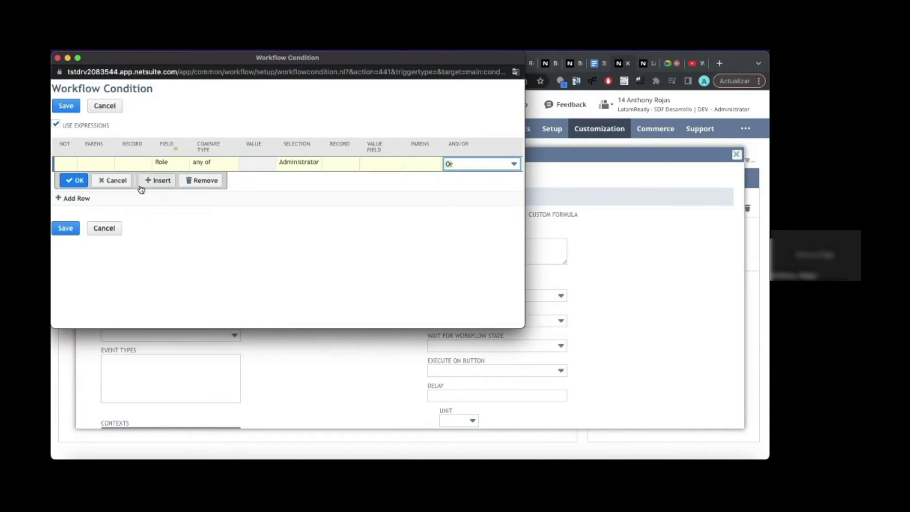
{"action": "left_click", "coordinate": [74, 180]}
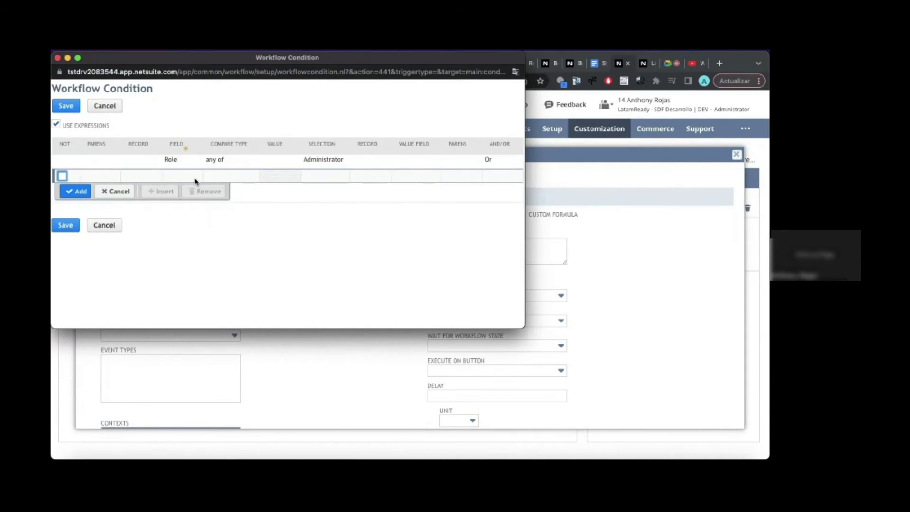
Enclose the first Role condition row in single opening and closing parentheses
{"action": "left_click", "coordinate": [141, 162]}
{"action": "left_click", "coordinate": [96, 163]}
{"action": "left_click", "coordinate": [99, 192]}
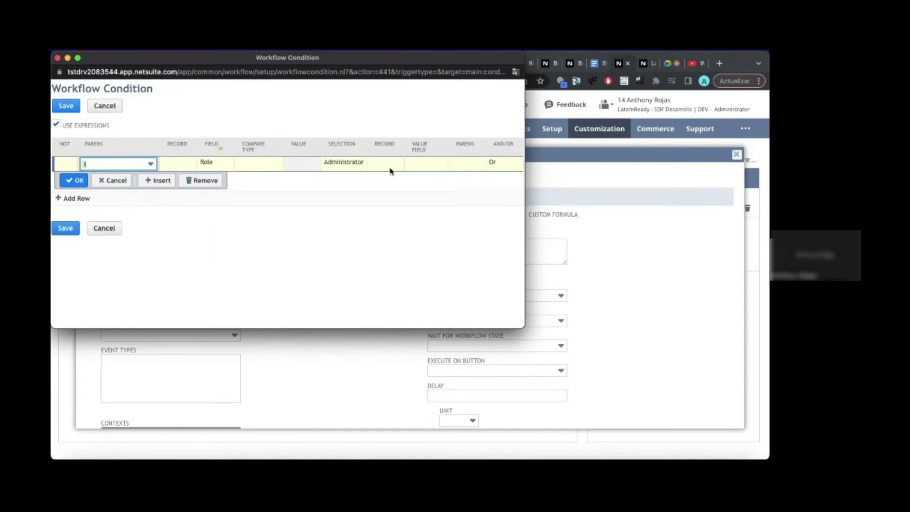
{"action": "left_click", "coordinate": [454, 166]}
{"action": "left_click", "coordinate": [422, 191]}
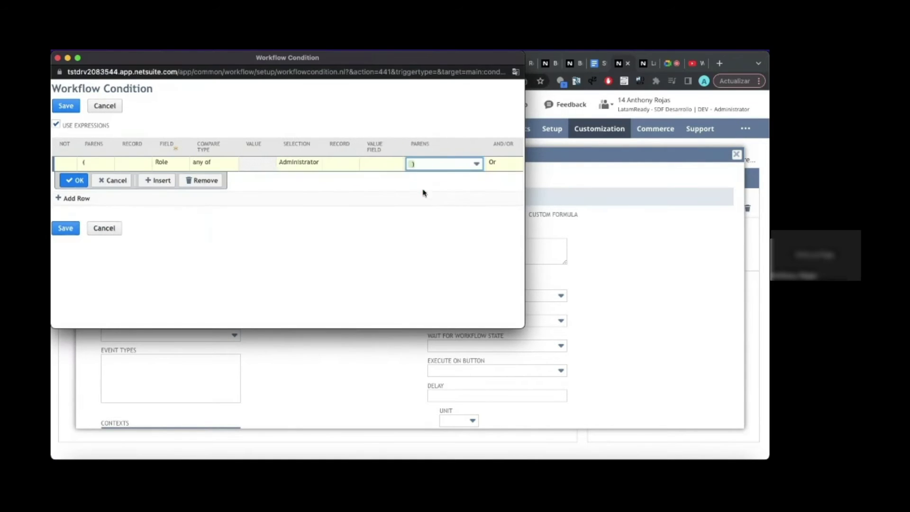
{"action": "left_click", "coordinate": [75, 183]}
Add a second condition row opening with double parentheses where Role is none of Administrator
{"action": "left_click", "coordinate": [107, 177]}
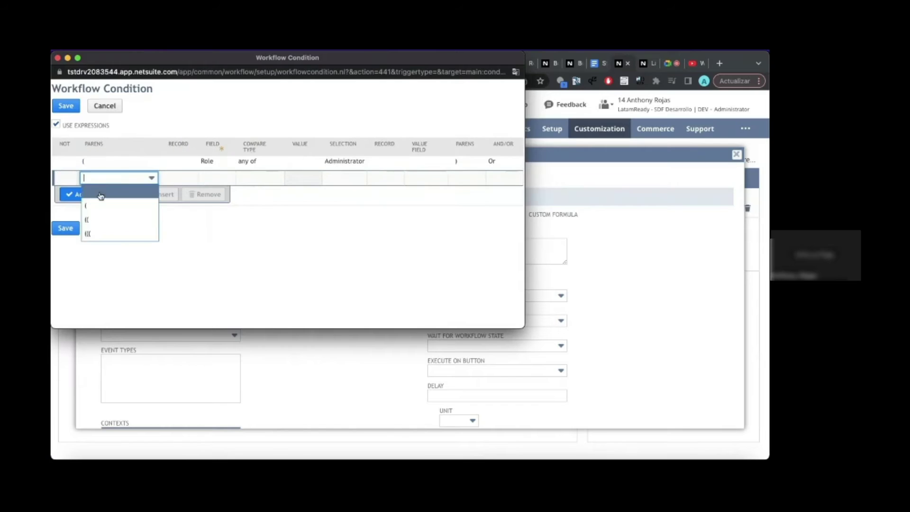
{"action": "left_click", "coordinate": [101, 219]}
{"action": "left_click", "coordinate": [218, 177]}
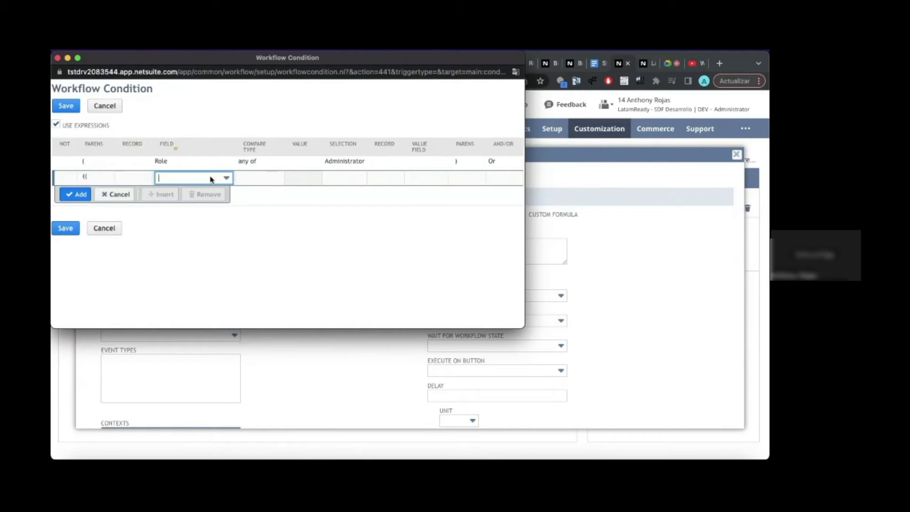
{"action": "left_click", "coordinate": [210, 179]}
{"action": "type", "text": "Role"}
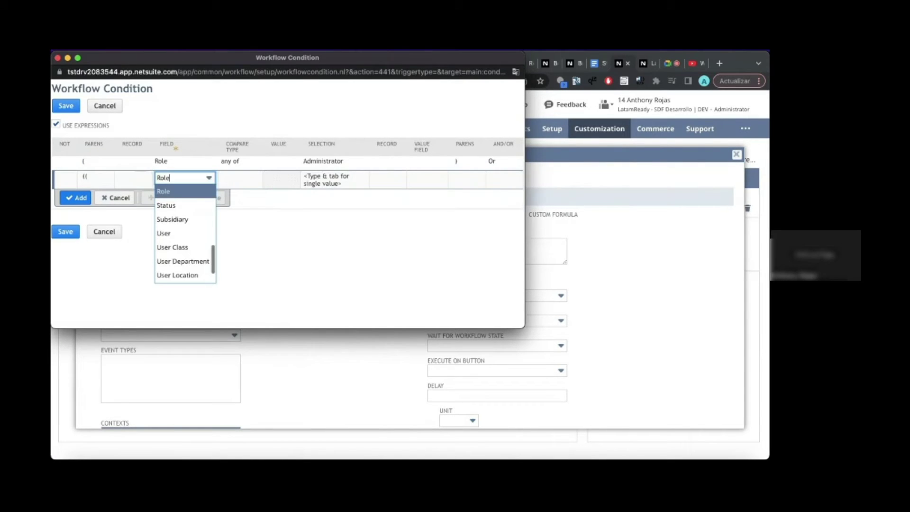
{"action": "left_click", "coordinate": [192, 194]}
{"action": "left_click", "coordinate": [251, 181]}
{"action": "left_click", "coordinate": [234, 181]}
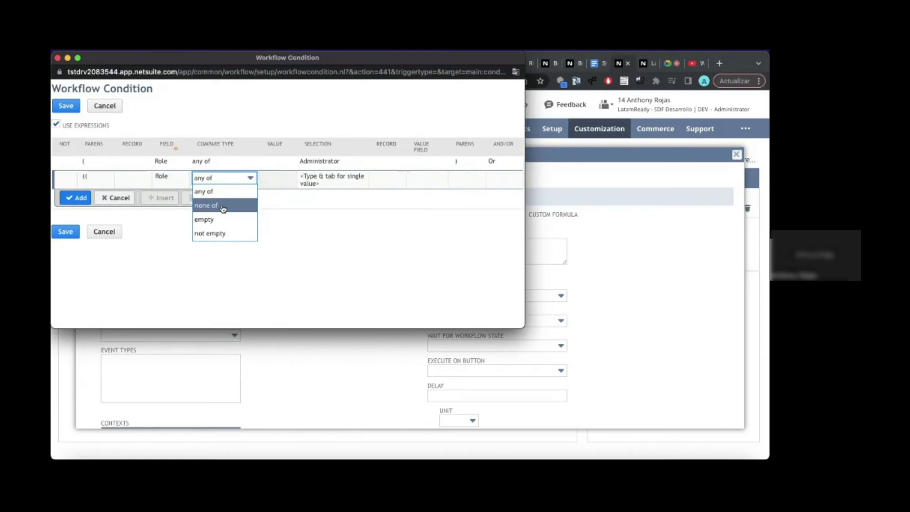
{"action": "left_click", "coordinate": [230, 202]}
{"action": "type", "text": "admini"}
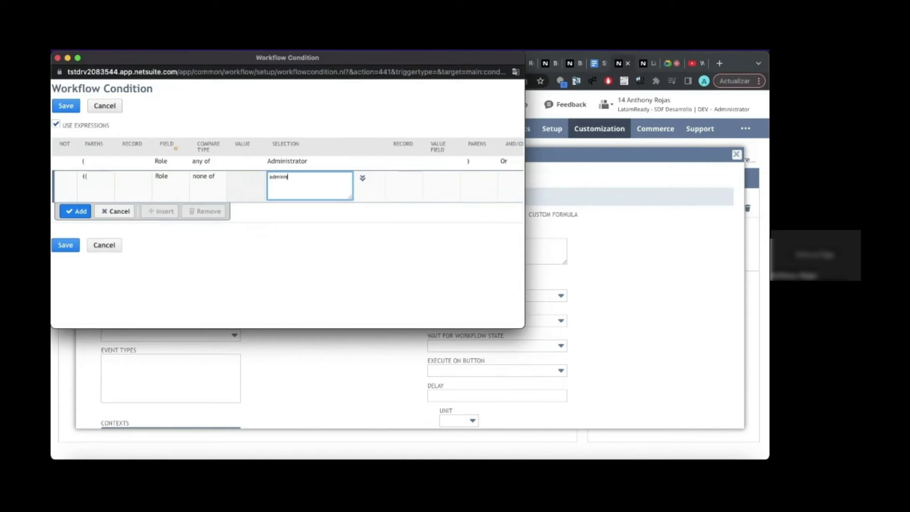
{"action": "type", "text": "strator"}
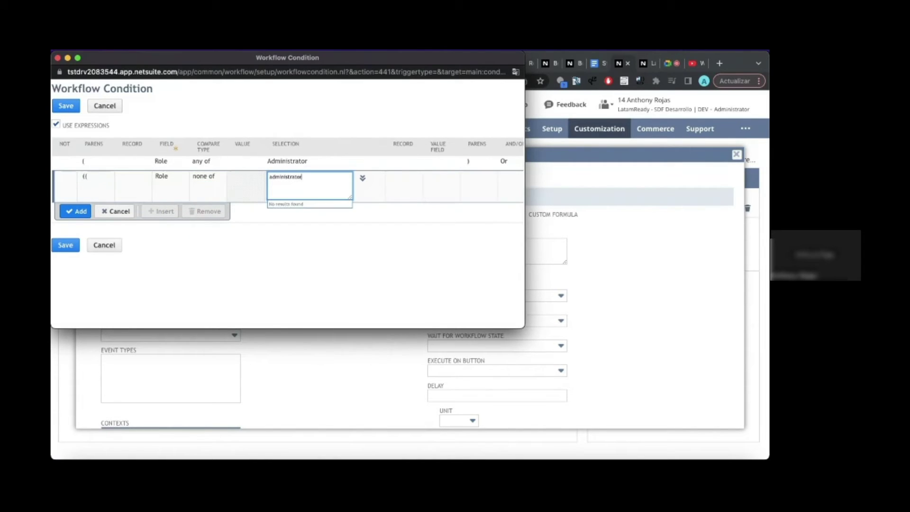
{"action": "left_click", "coordinate": [77, 212]}
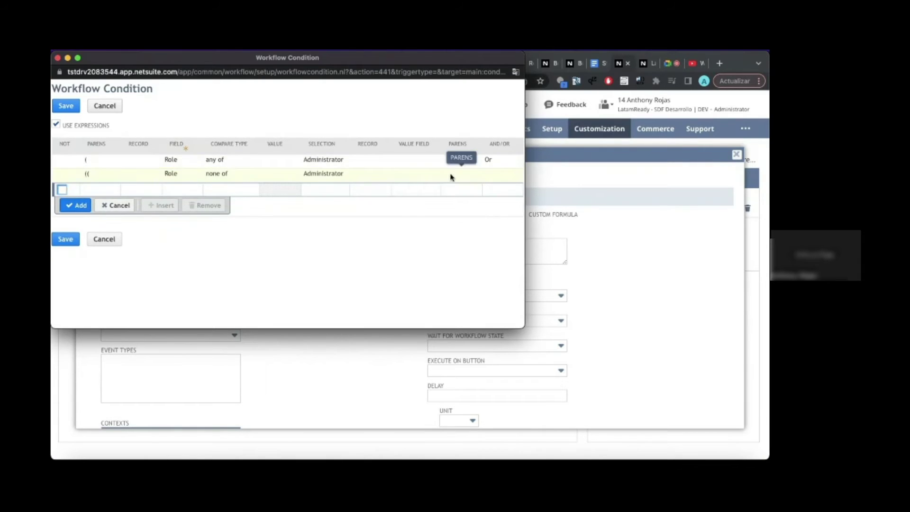
Close the second Role row with a single parenthesis and end it with the And operator
{"action": "left_click", "coordinate": [445, 178]}
{"action": "left_click", "coordinate": [438, 205]}
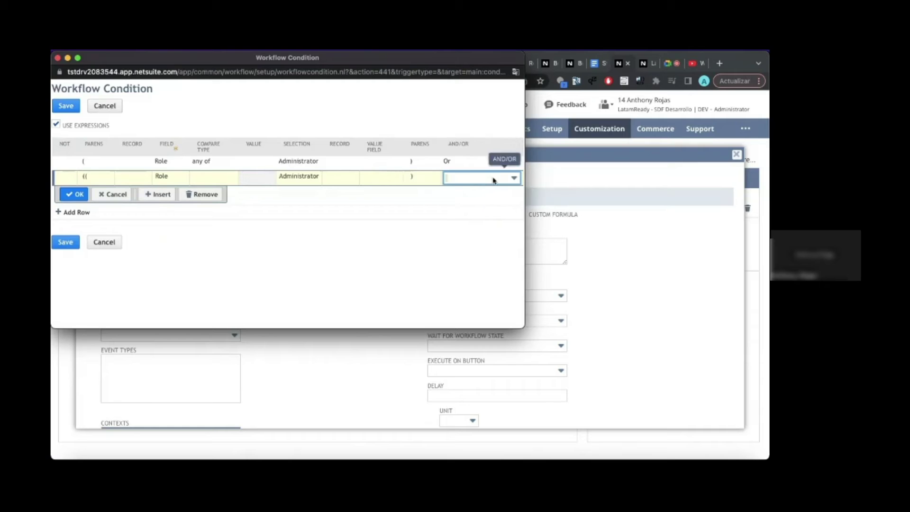
{"action": "left_click", "coordinate": [498, 179]}
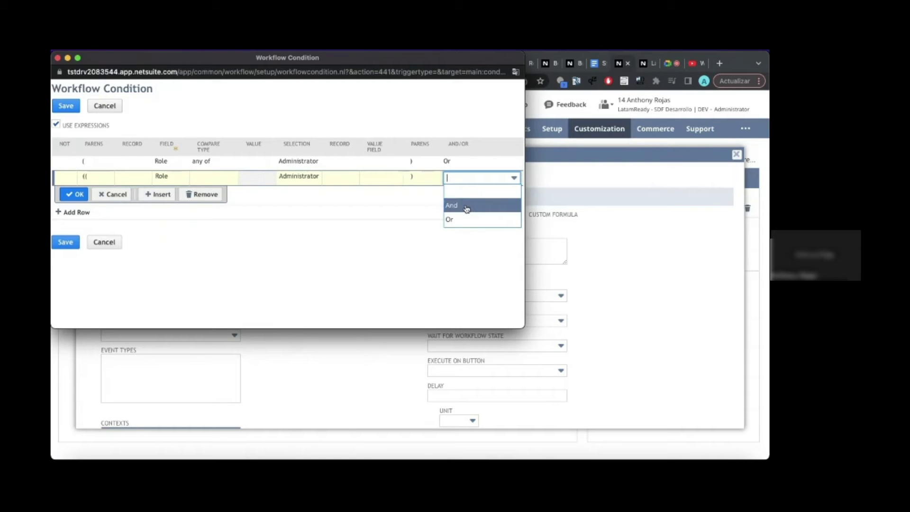
{"action": "left_click", "coordinate": [467, 205]}
{"action": "left_click", "coordinate": [74, 194]}
Add a third condition row opening with a single parenthesis where Amount is less than 10000
{"action": "left_click", "coordinate": [107, 192]}
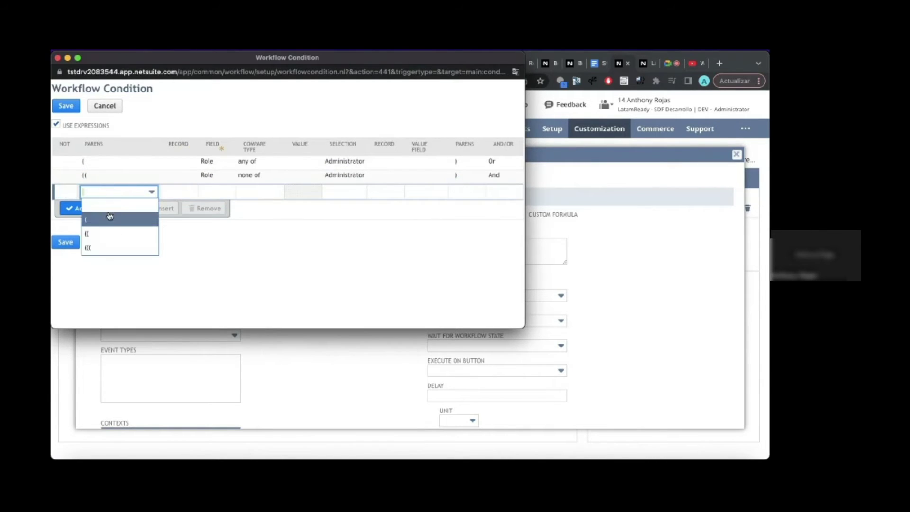
{"action": "left_click", "coordinate": [109, 218]}
{"action": "left_click", "coordinate": [206, 192]}
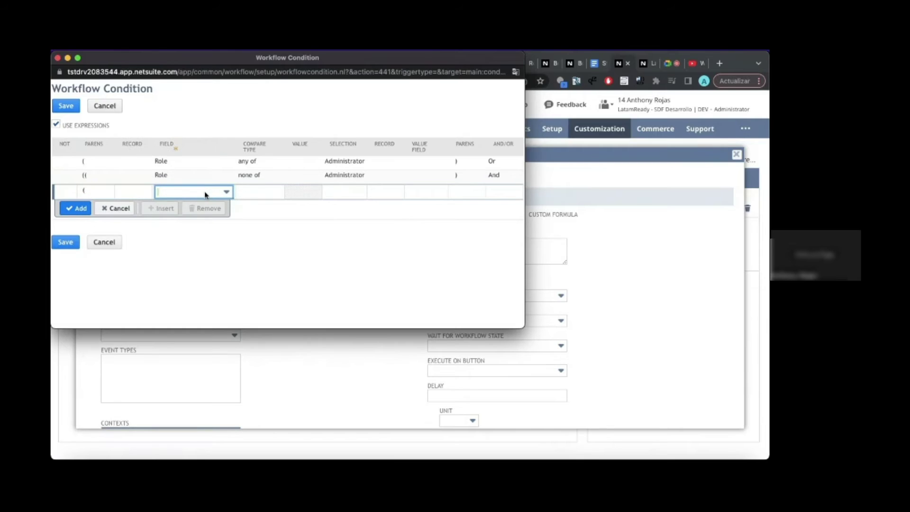
{"action": "left_click", "coordinate": [213, 194]}
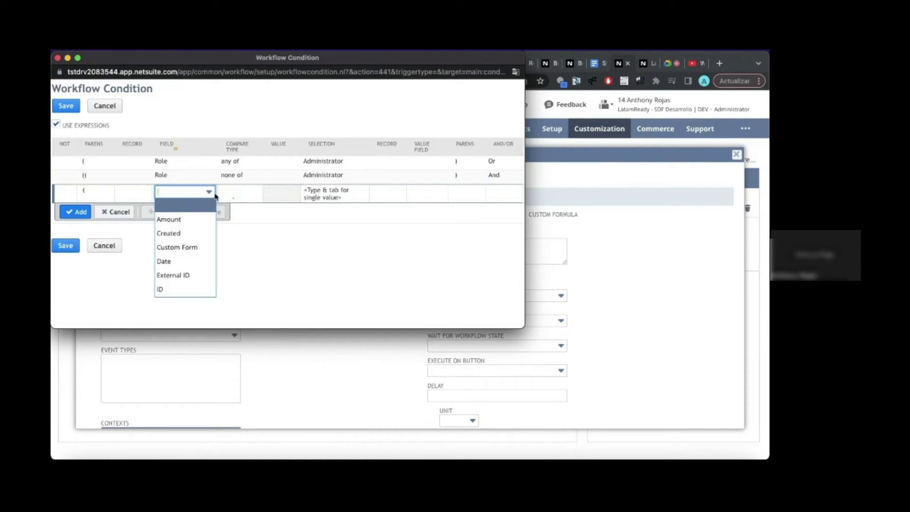
{"action": "left_click", "coordinate": [190, 220]}
{"action": "left_click", "coordinate": [239, 191]}
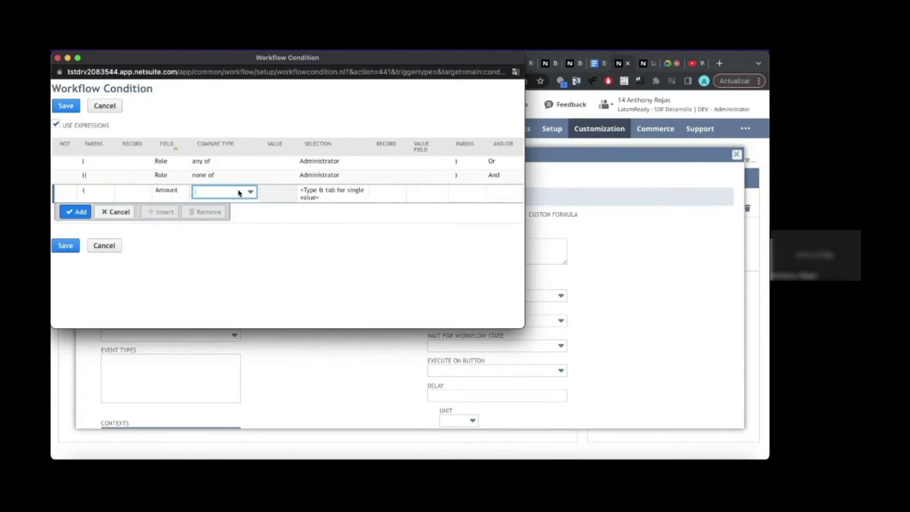
{"action": "left_click", "coordinate": [230, 194]}
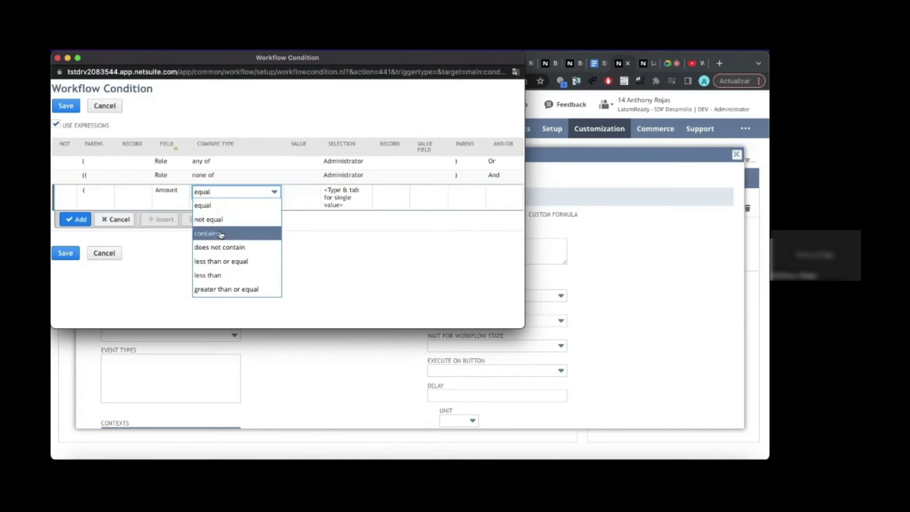
{"action": "left_click", "coordinate": [217, 275]}
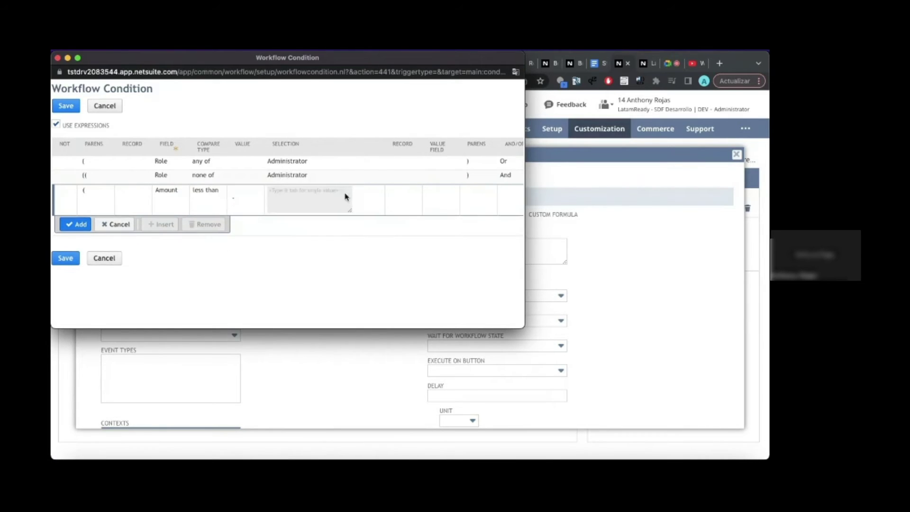
{"action": "left_click", "coordinate": [250, 192]}
{"action": "type", "text": "10000"}
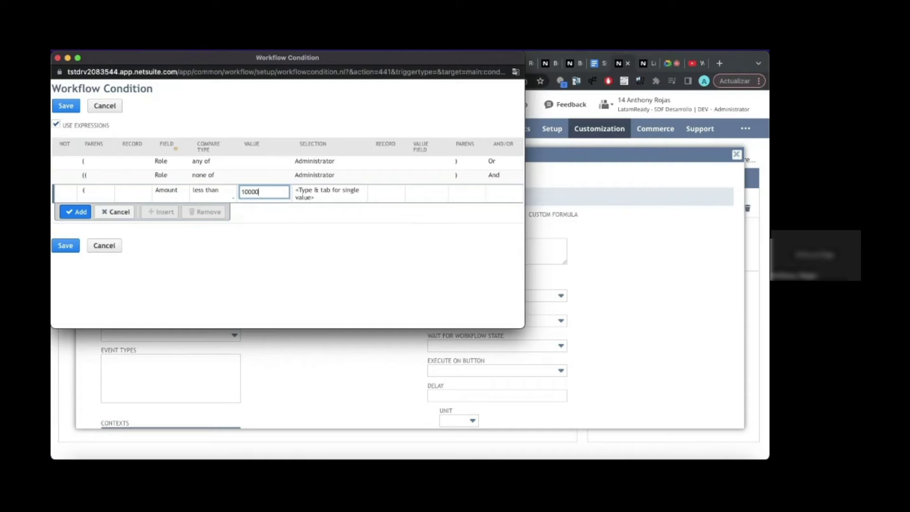
Close the Amount row with double parentheses and save the workflow condition
{"action": "left_click", "coordinate": [467, 193]}
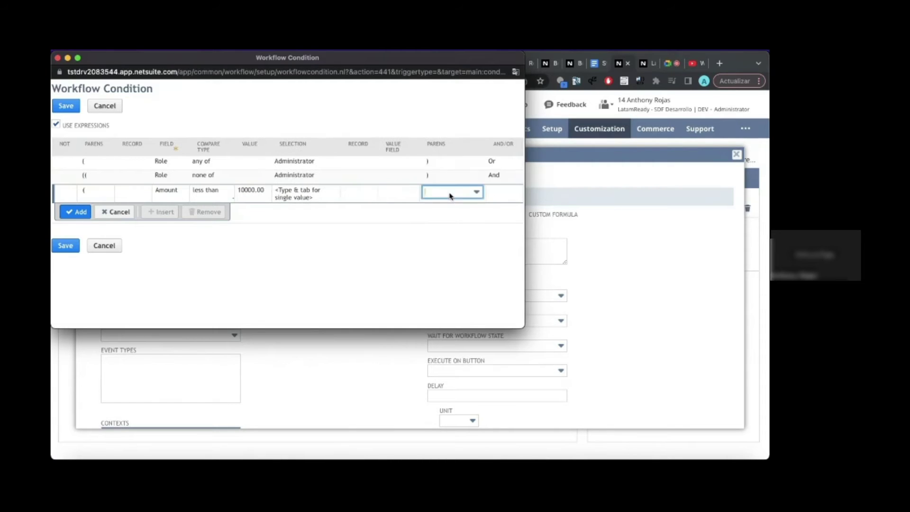
{"action": "left_click", "coordinate": [447, 233]}
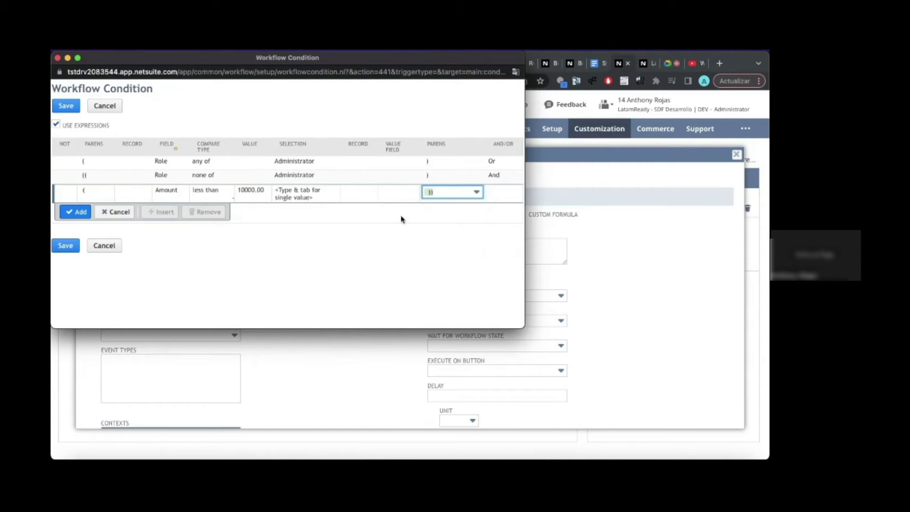
{"action": "left_click", "coordinate": [71, 250]}
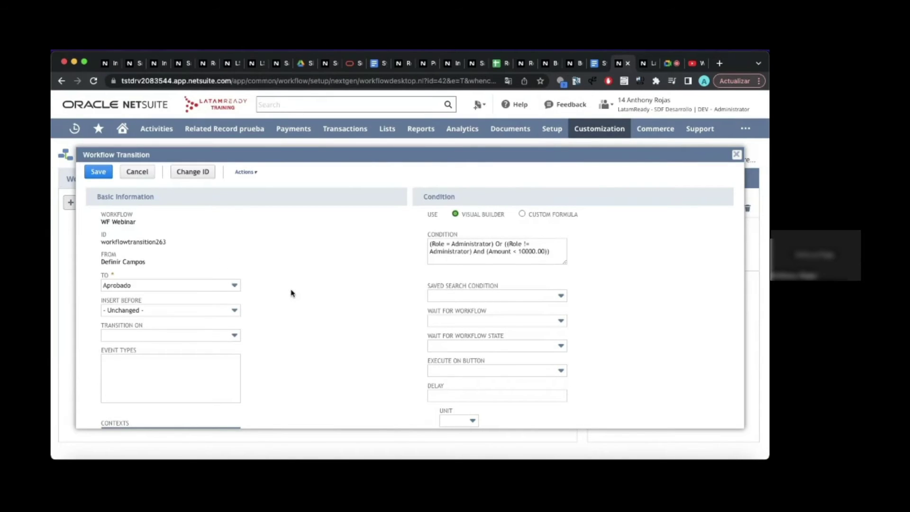
Set the transition to Aprobado to trigger on Before Record Submit and save the transition
{"action": "scroll", "coordinate": [291, 293], "scroll_direction": "down", "scroll_amount": 1}
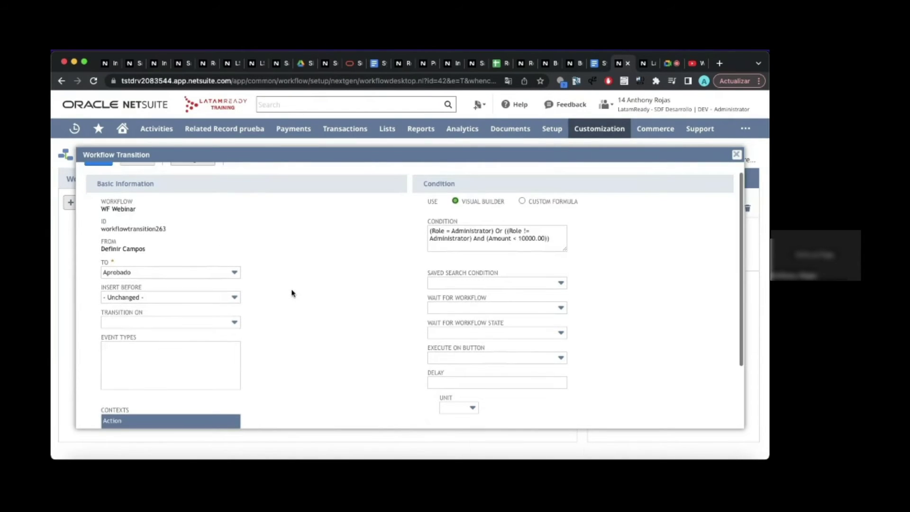
{"action": "left_click", "coordinate": [213, 323]}
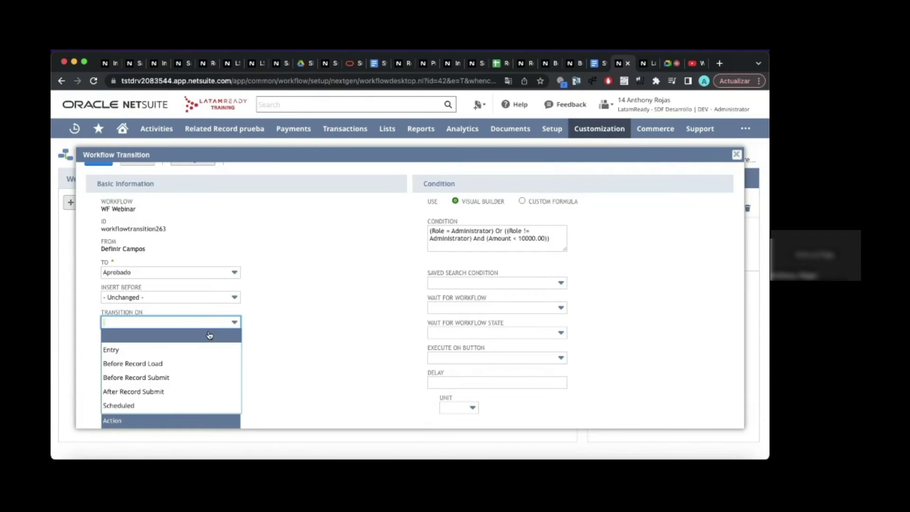
{"action": "left_click", "coordinate": [171, 383]}
{"action": "scroll", "coordinate": [315, 279], "scroll_direction": "up", "scroll_amount": 1}
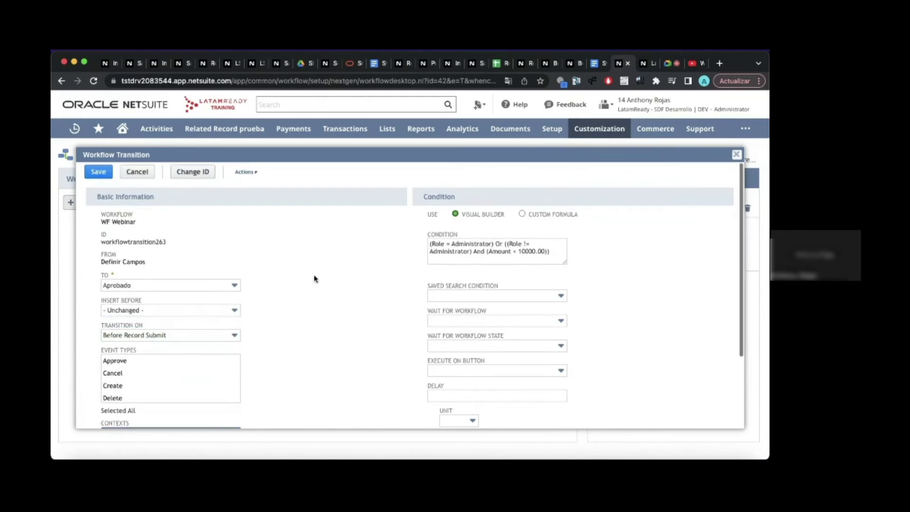
{"action": "left_click", "coordinate": [96, 171]}
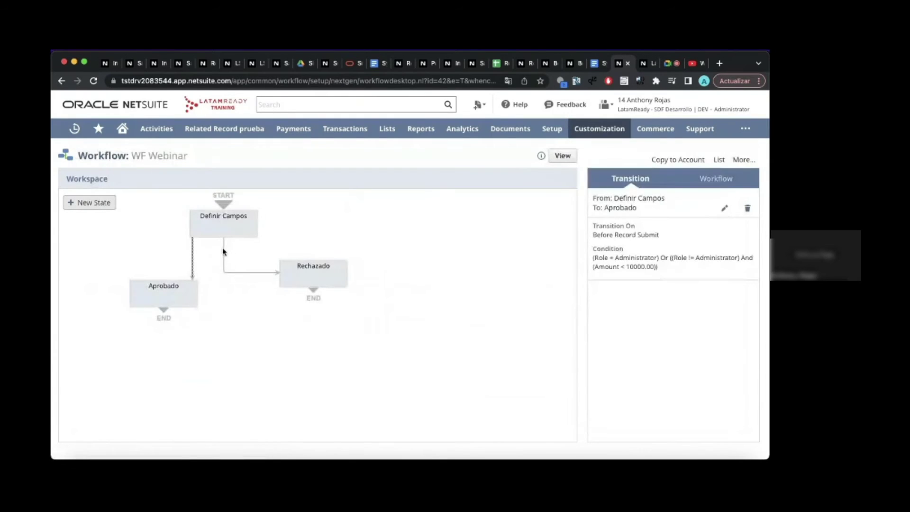
Open the transition from Definir Campos to Rechazado for editing and set it to trigger on Before Record Submit
{"action": "left_click", "coordinate": [223, 251]}
{"action": "double_click", "coordinate": [223, 251]}
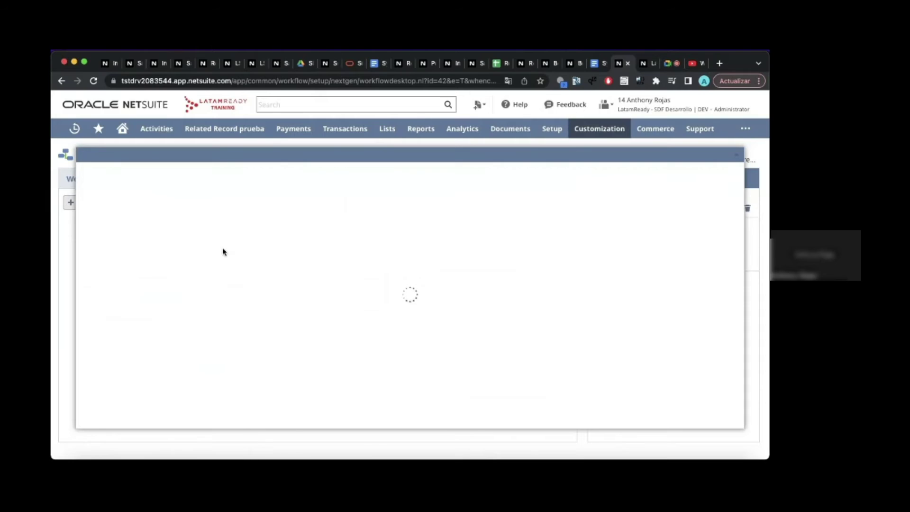
{"action": "left_click", "coordinate": [189, 335]}
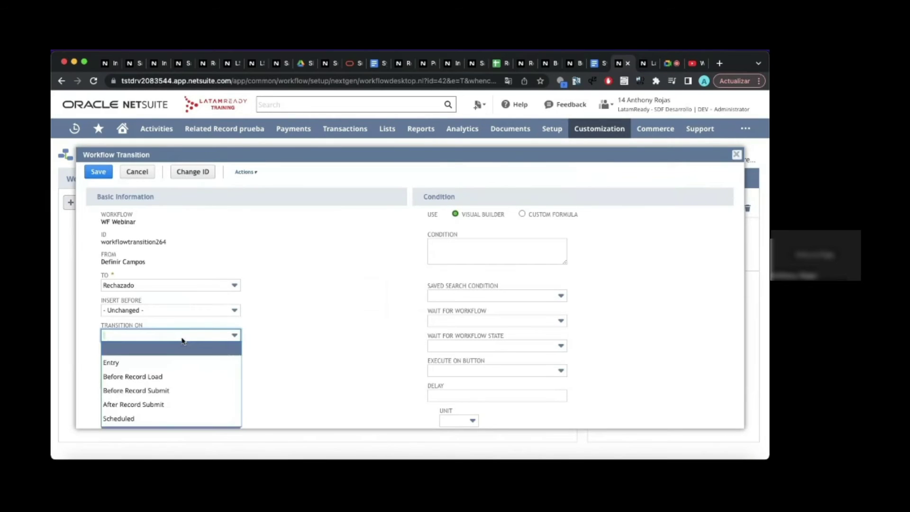
{"action": "left_click", "coordinate": [169, 390]}
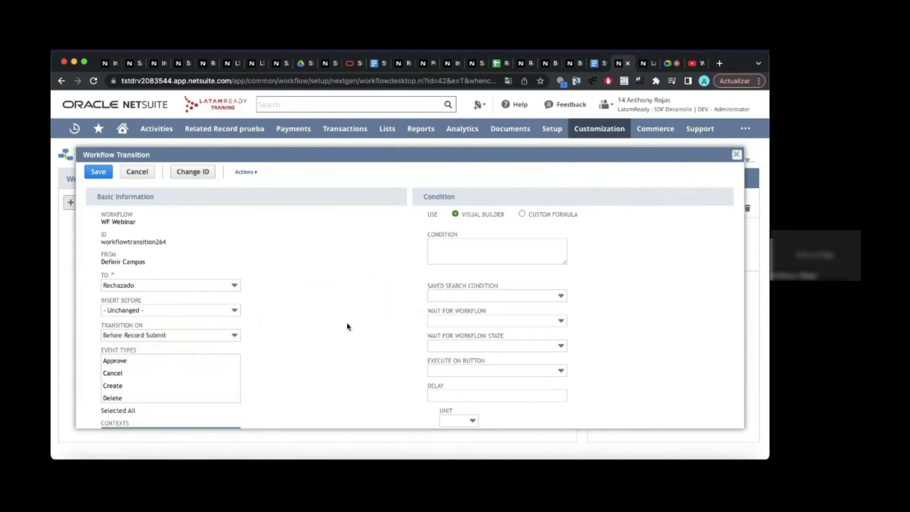
Open the Rechazado transition's condition builder and add a row on the Role field with Administrator as its selection
{"action": "left_click", "coordinate": [577, 244]}
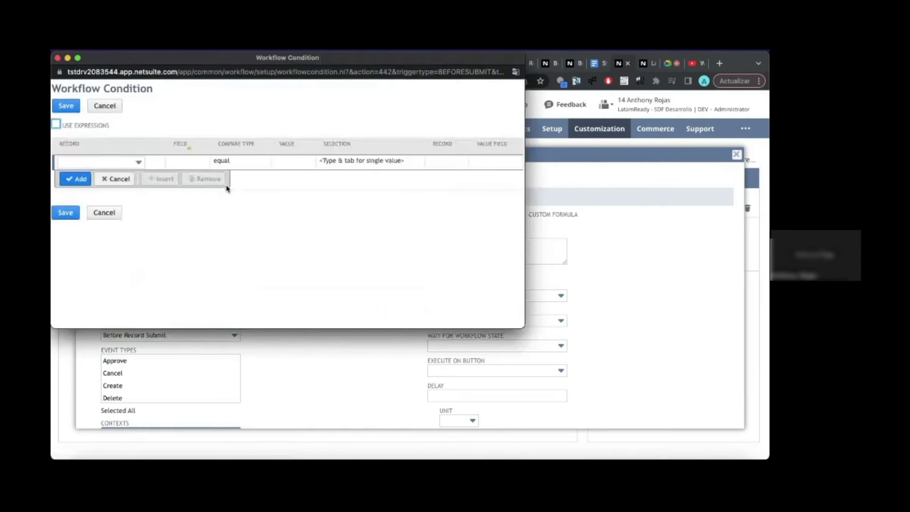
{"action": "left_click", "coordinate": [184, 163]}
{"action": "left_click", "coordinate": [183, 163]}
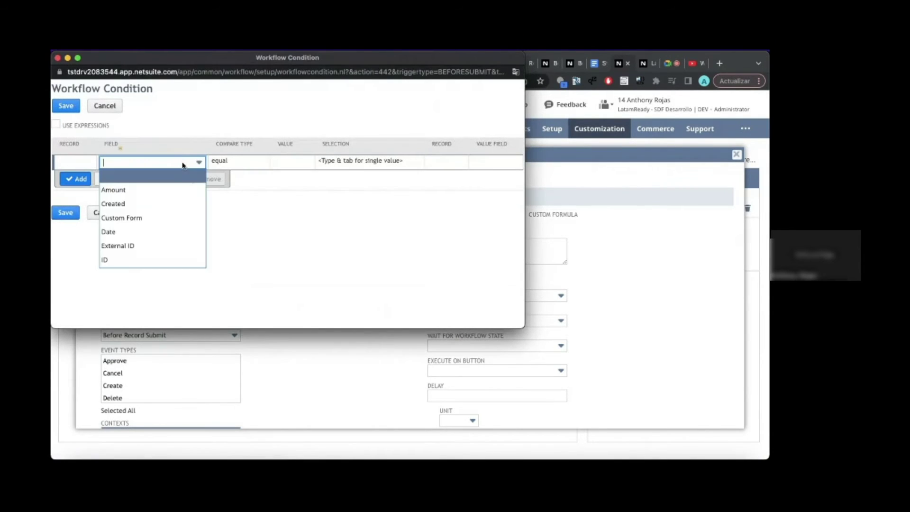
{"action": "type", "text": "Role"}
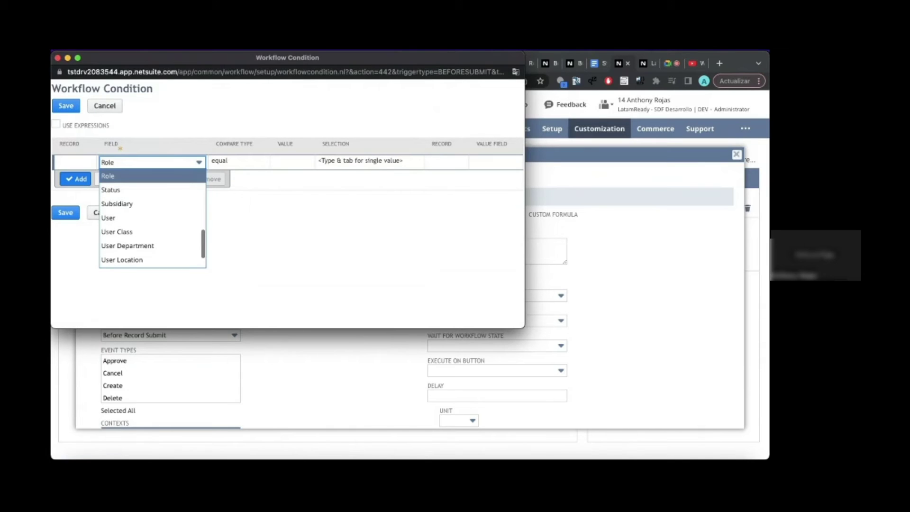
{"action": "left_click", "coordinate": [166, 177]}
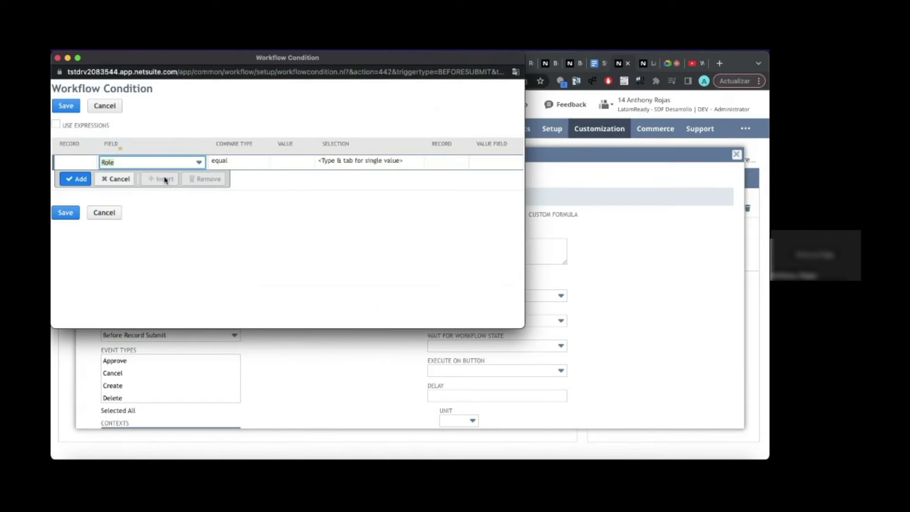
{"action": "left_click", "coordinate": [328, 162]}
{"action": "type", "text": "a"}
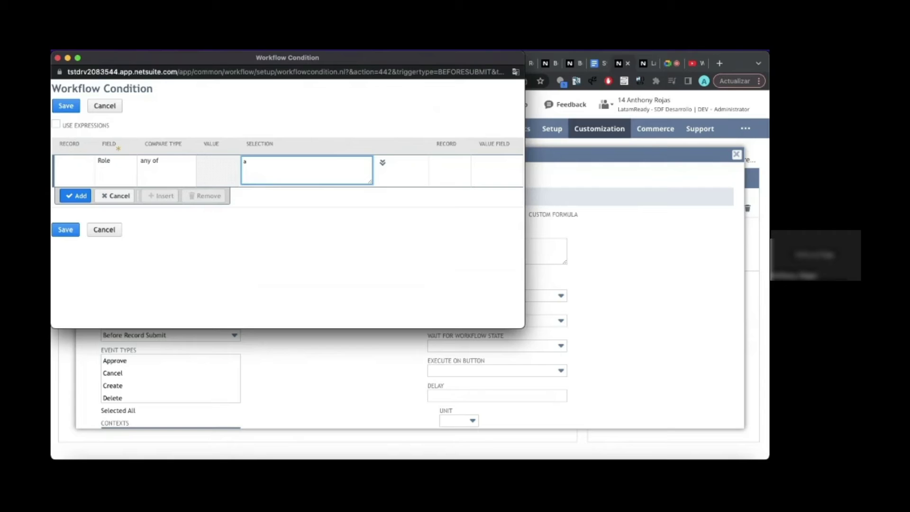
{"action": "type", "text": "dministrator"}
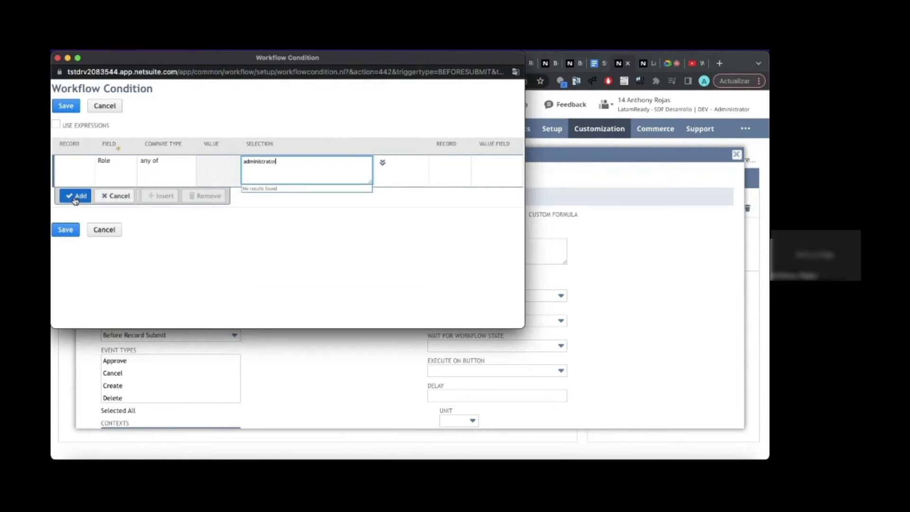
{"action": "left_click", "coordinate": [74, 200]}
Set the Role row's compare type to none of and confirm the row
{"action": "left_click", "coordinate": [236, 165]}
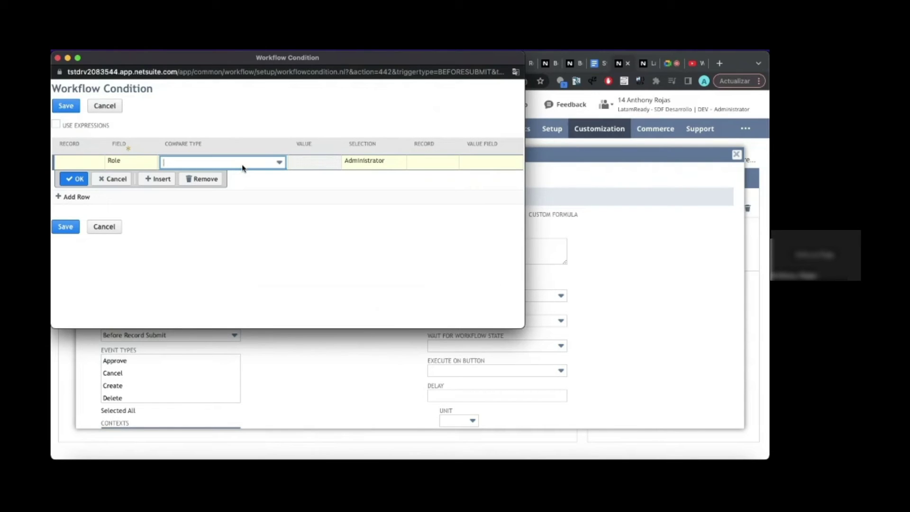
{"action": "left_click", "coordinate": [251, 169]}
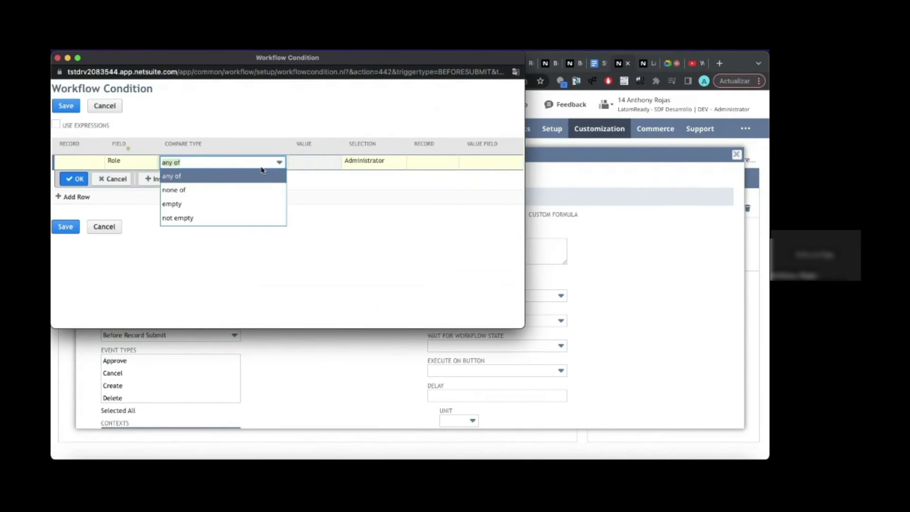
{"action": "left_click", "coordinate": [237, 196]}
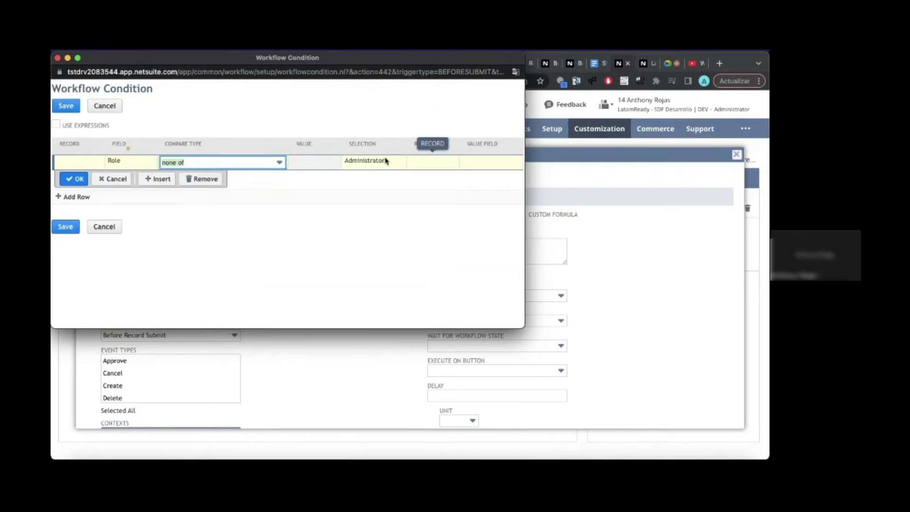
{"action": "left_click", "coordinate": [75, 179]}
Add a condition row where Amount is greater than or equal to 10000, and save both the condition and the Rechazado transition
{"action": "left_click", "coordinate": [202, 175]}
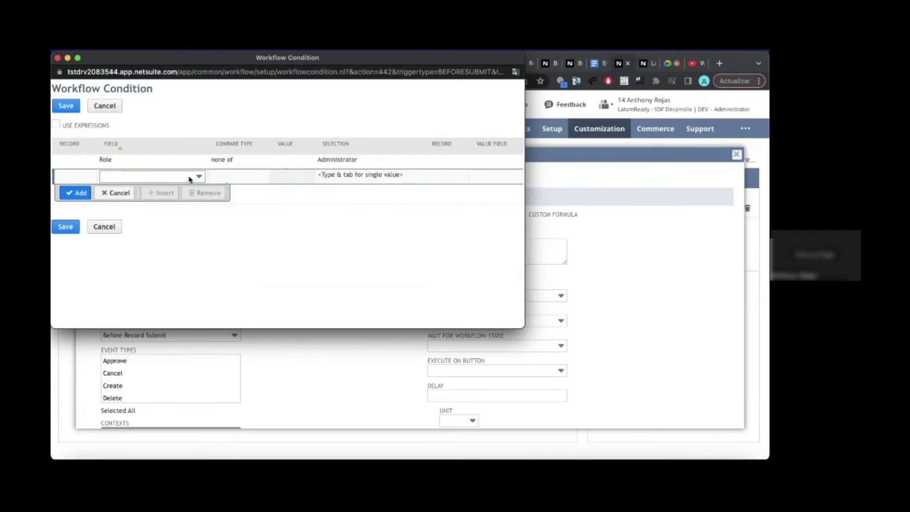
{"action": "left_click", "coordinate": [180, 179]}
{"action": "left_click", "coordinate": [160, 204]}
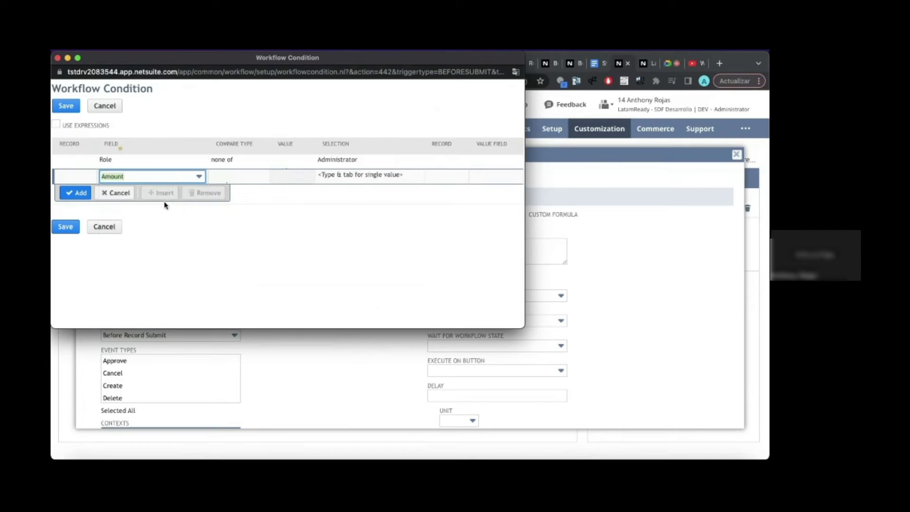
{"action": "left_click", "coordinate": [225, 178]}
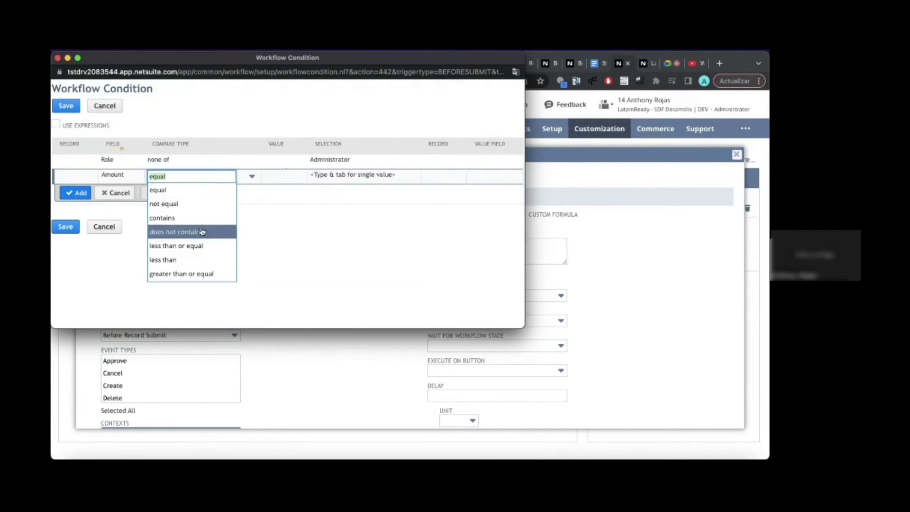
{"action": "left_click", "coordinate": [192, 274]}
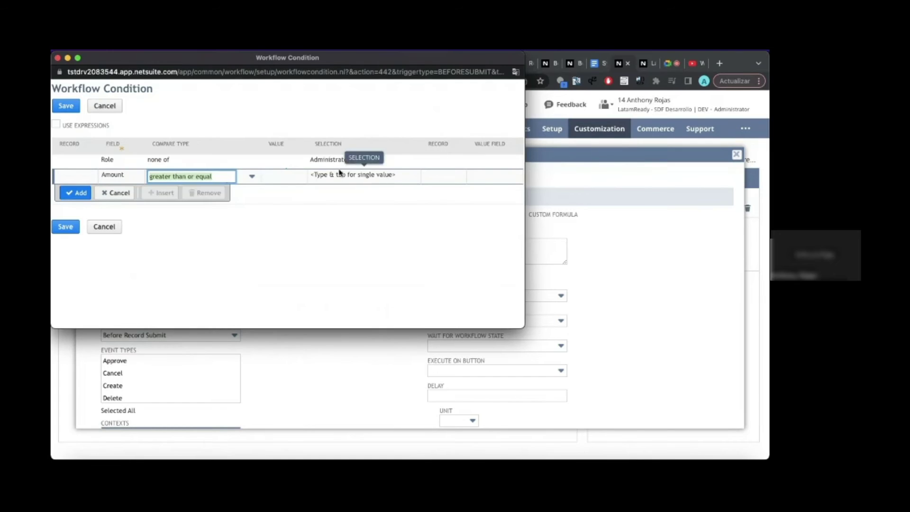
{"action": "left_click", "coordinate": [277, 176]}
{"action": "type", "text": "10000"}
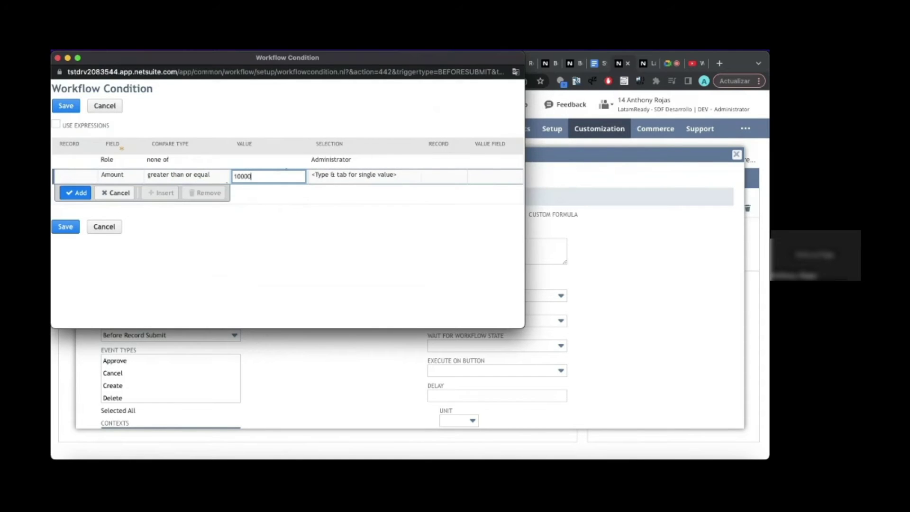
{"action": "left_click", "coordinate": [70, 106]}
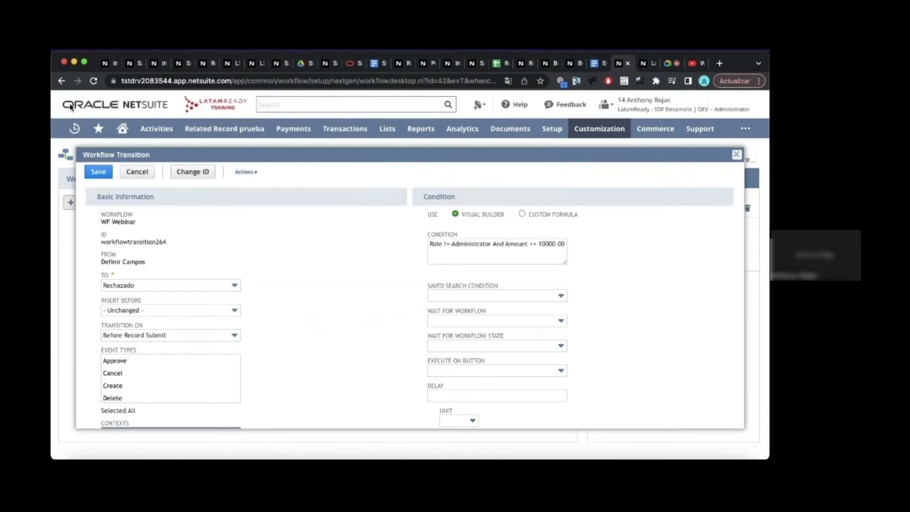
{"action": "left_click", "coordinate": [99, 173]}
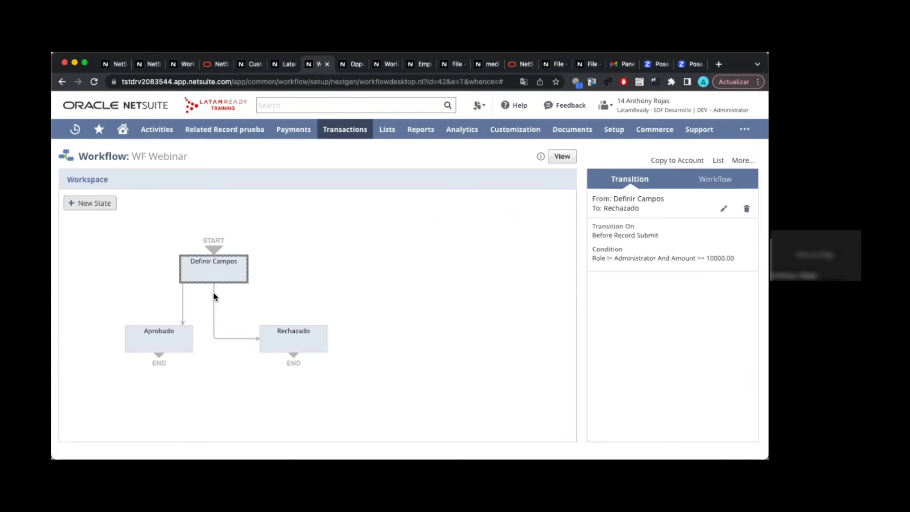
Switch to the browser page with the blank LatamReady - Transaction WF record form
{"action": "left_click", "coordinate": [213, 296]}
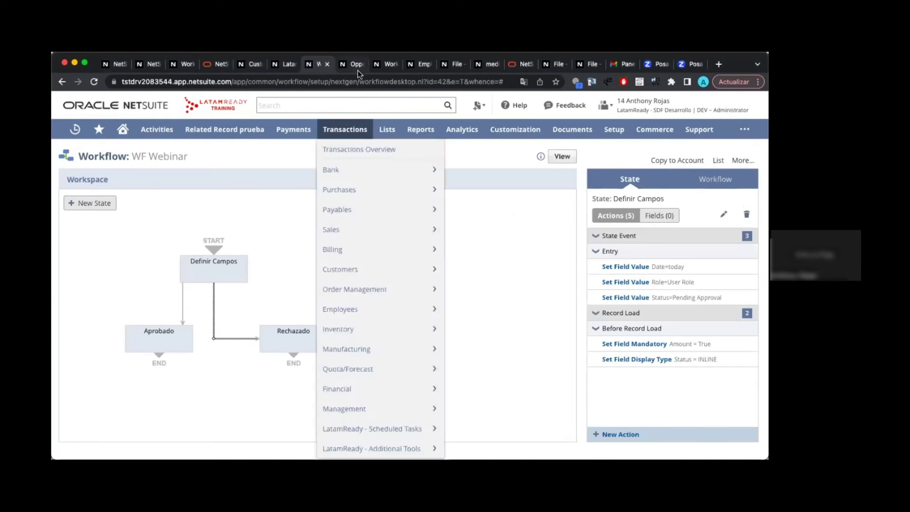
{"action": "left_click", "coordinate": [278, 67]}
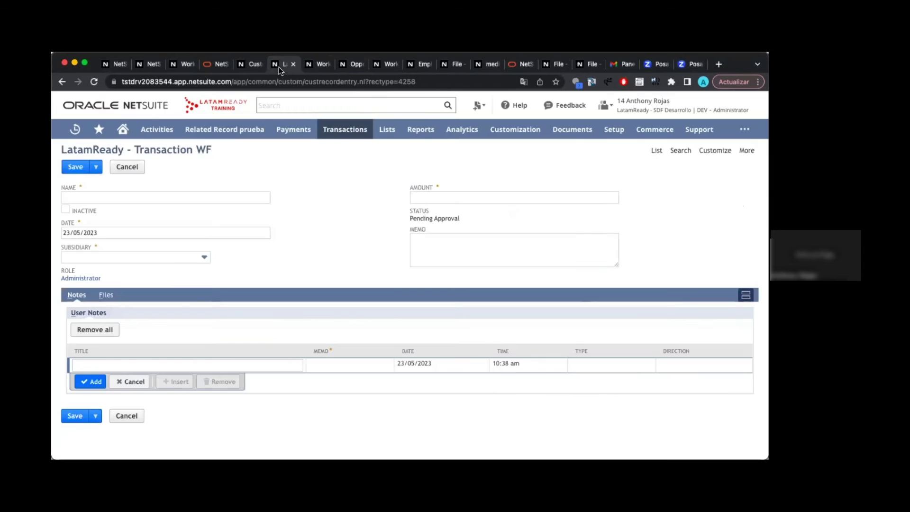
Reload the blank Transaction WF form and name the new record Factura #52
{"action": "left_click", "coordinate": [93, 84]}
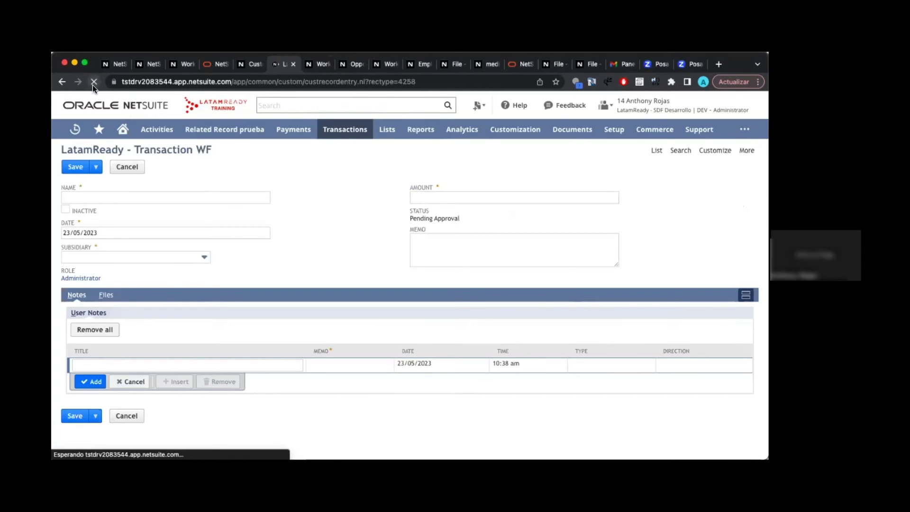
{"action": "left_click", "coordinate": [113, 196]}
{"action": "type", "text": "Faxtu"}
{"action": "key", "text": "BackSpace"}
{"action": "key", "text": "BackSpace"}
{"action": "key", "text": "BackSpace"}
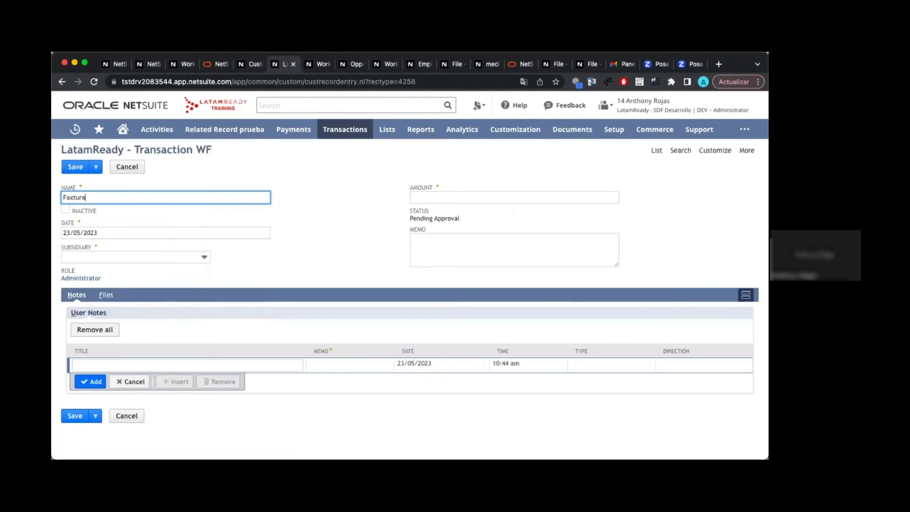
{"action": "type", "text": "ctura "}
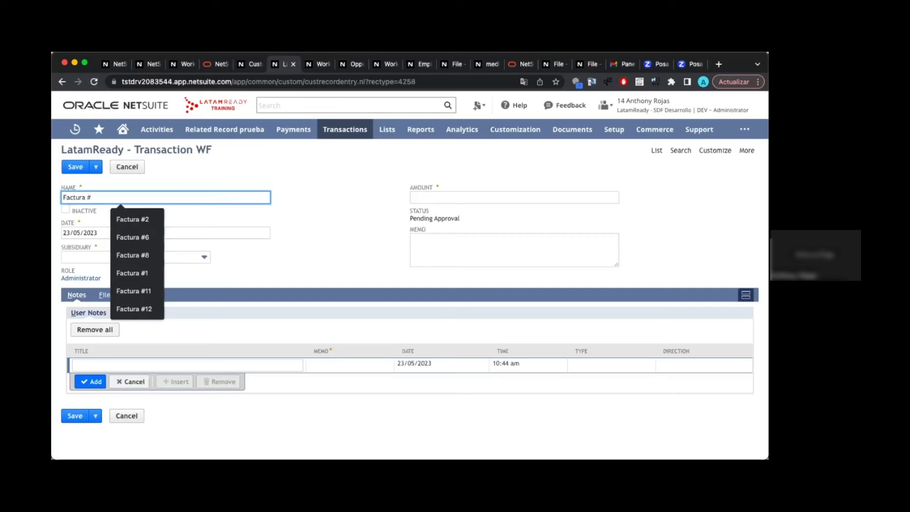
{"action": "type", "text": "#52"}
{"action": "left_click", "coordinate": [310, 190]}
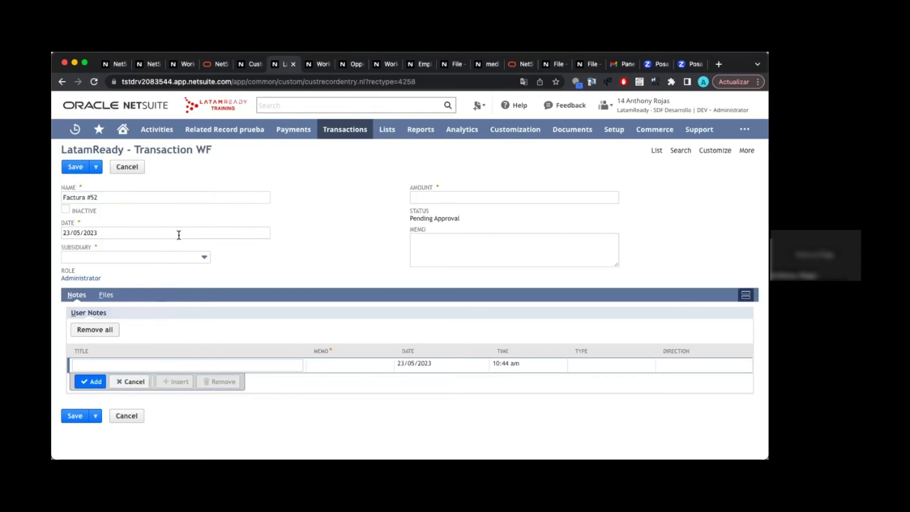
Set the subsidiary to Honeycomb Holdings Inc. : Guatemala and the amount to 10000, and save the record
{"action": "left_click", "coordinate": [163, 261]}
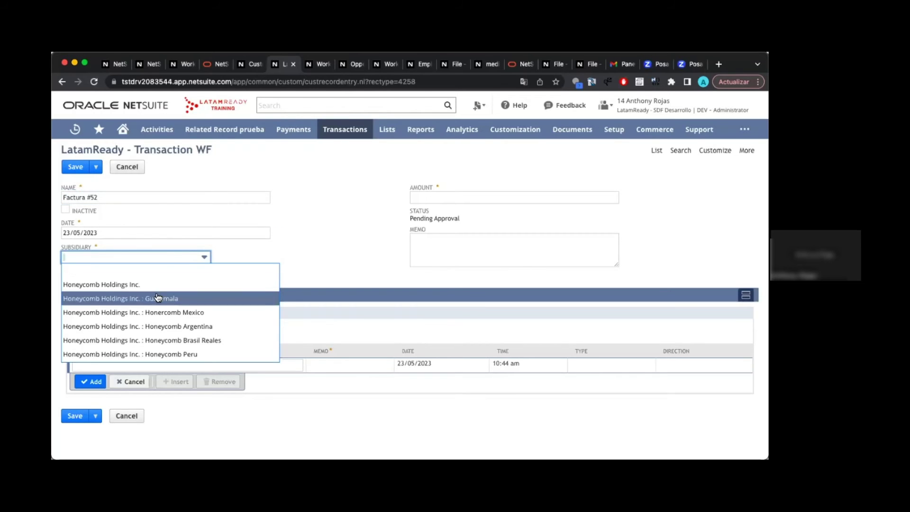
{"action": "left_click", "coordinate": [163, 296]}
{"action": "left_click", "coordinate": [437, 198]}
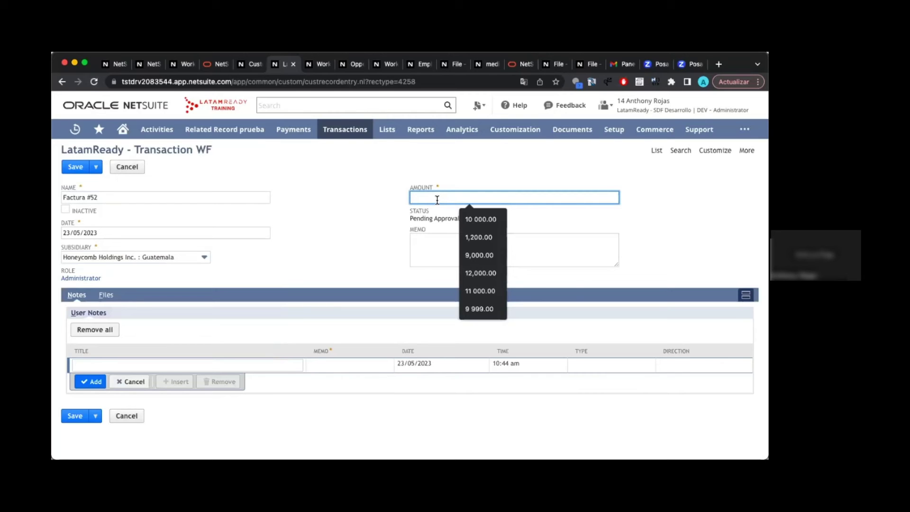
{"action": "type", "text": "10000"}
{"action": "left_click", "coordinate": [360, 203]}
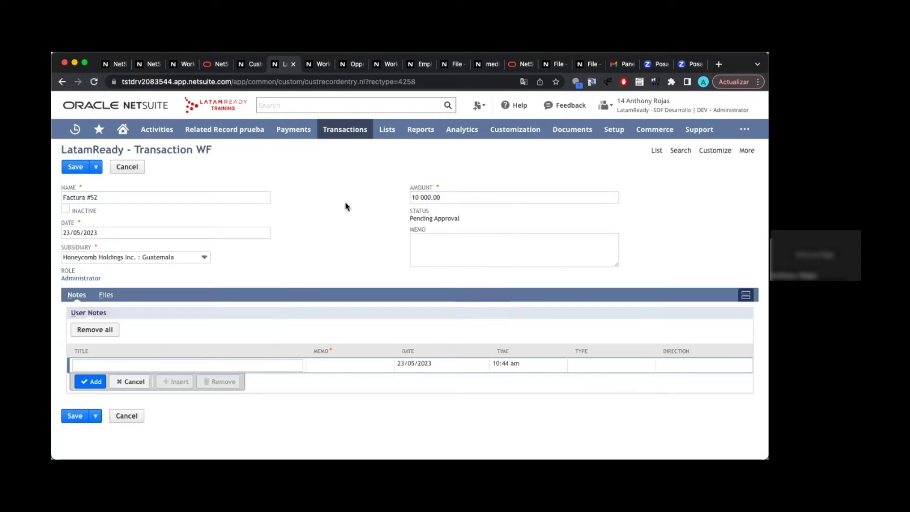
{"action": "mouse_move", "coordinate": [74, 169]}
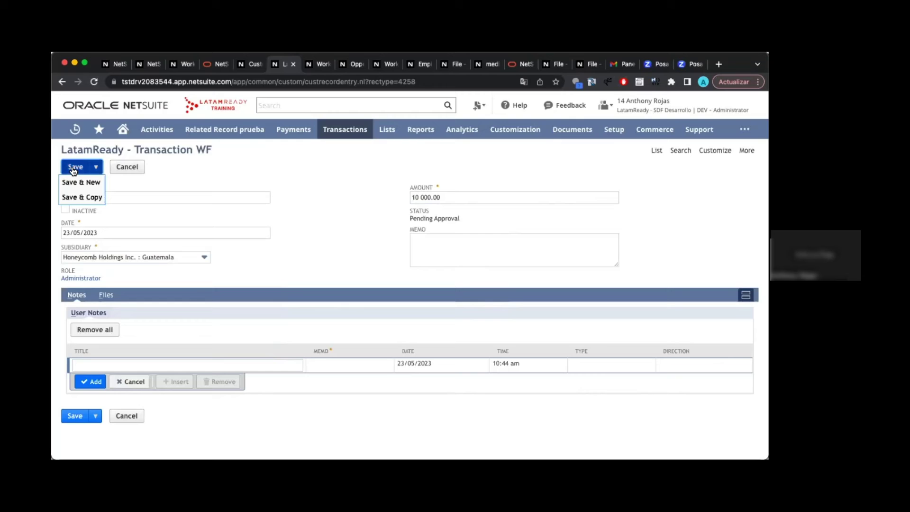
{"action": "left_click", "coordinate": [74, 168]}
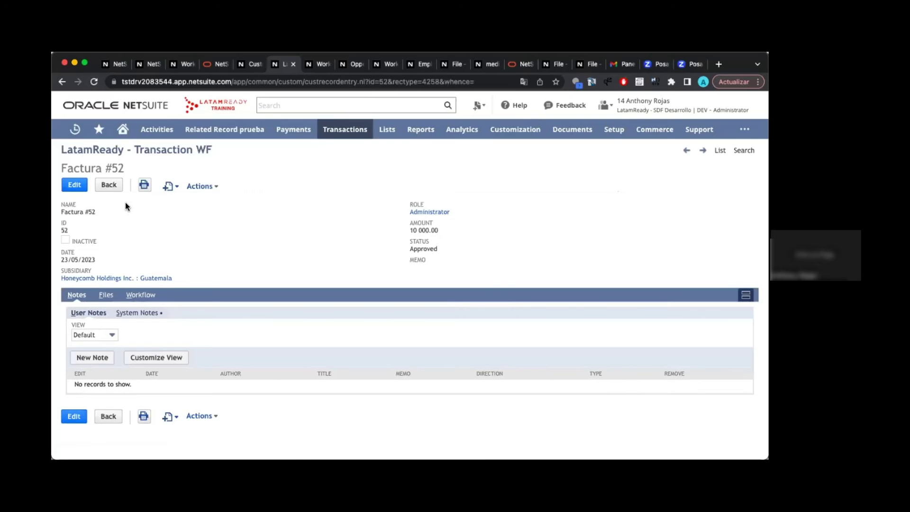
Copy the record type title LatamReady - Transaction WF and open a separate browser page under the Buyer role
{"action": "triple_click", "coordinate": [87, 212]}
{"action": "left_click", "coordinate": [189, 233]}
{"action": "triple_click", "coordinate": [185, 151]}
{"action": "key", "text": "super+c"}
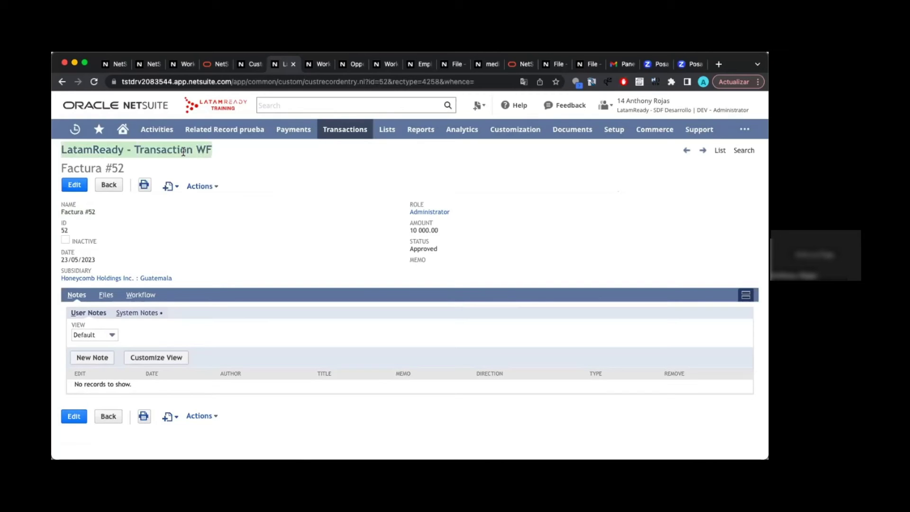
{"action": "left_click", "coordinate": [367, 190]}
{"action": "mouse_move", "coordinate": [611, 105]}
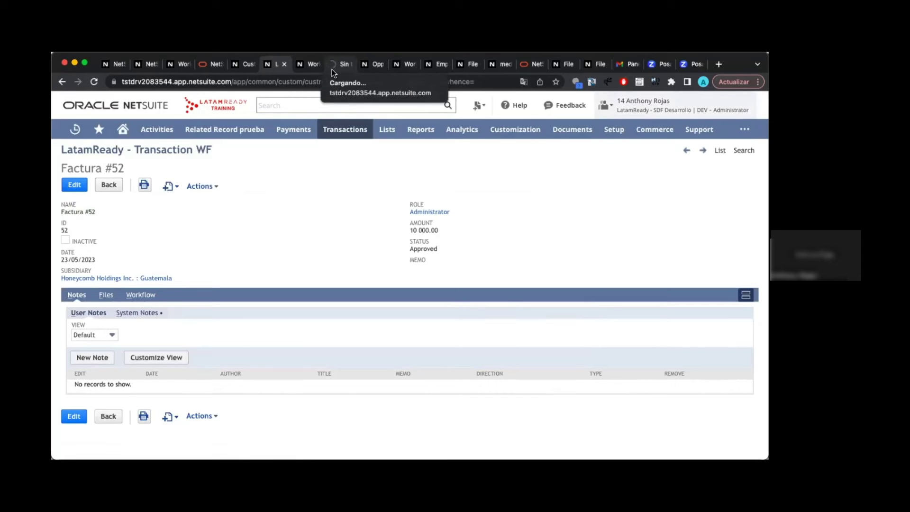
{"action": "left_click", "coordinate": [332, 66]}
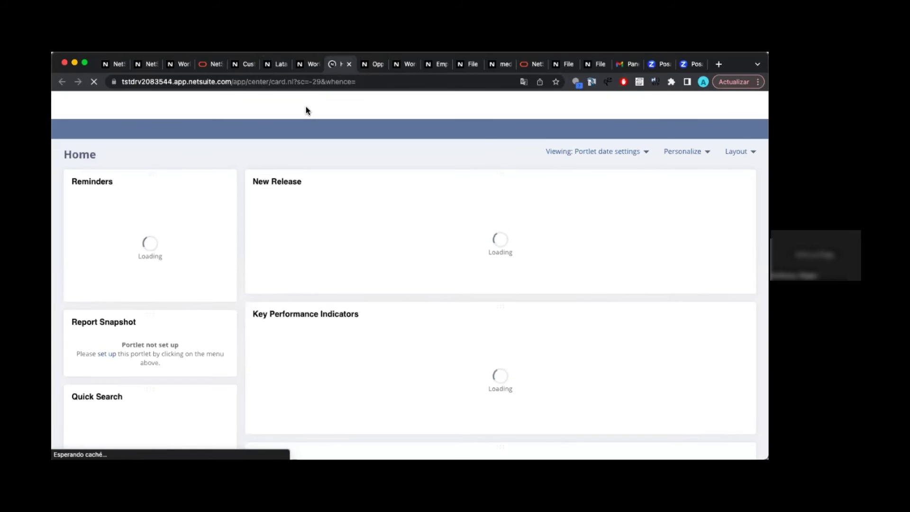
Find the LatamReady - Transaction WF record type with the global search and start a new record from its record list
{"action": "left_click", "coordinate": [291, 109]}
{"action": "key", "text": "super+v"}
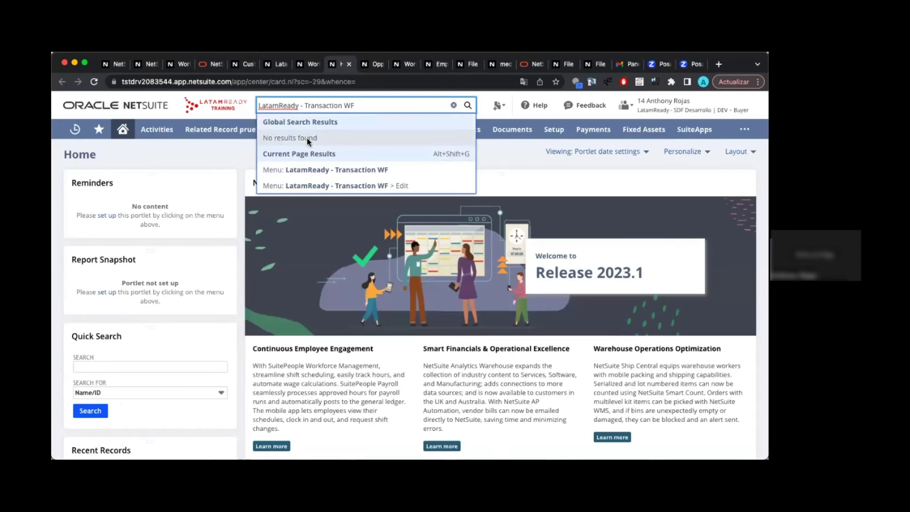
{"action": "left_click", "coordinate": [316, 177]}
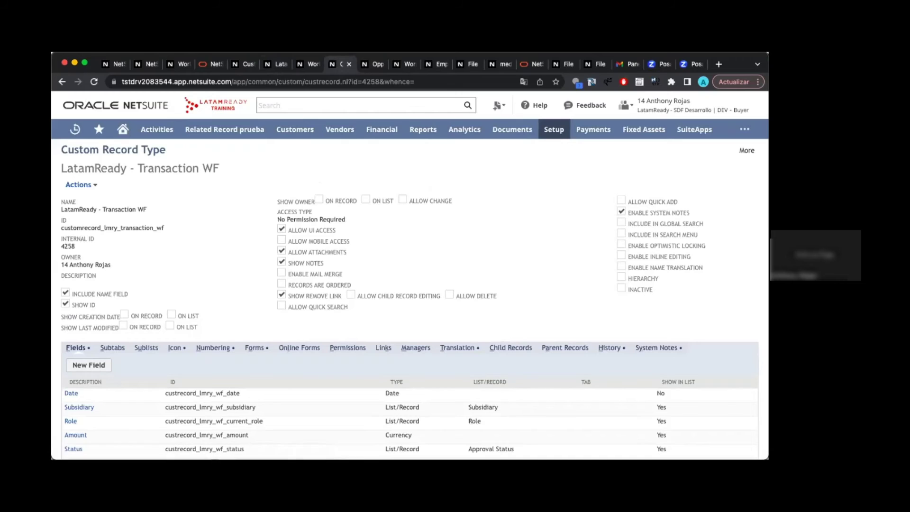
{"action": "mouse_move", "coordinate": [746, 151]}
{"action": "left_click", "coordinate": [738, 178]}
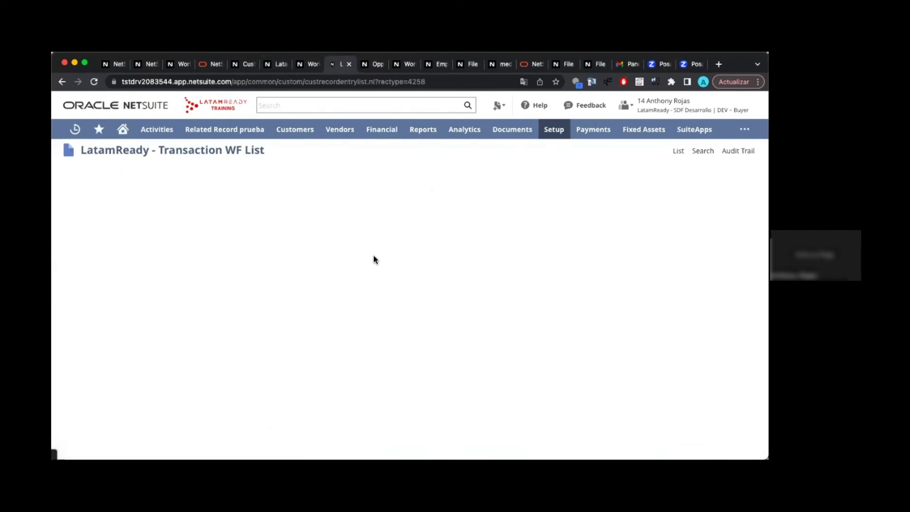
{"action": "left_click", "coordinate": [274, 174]}
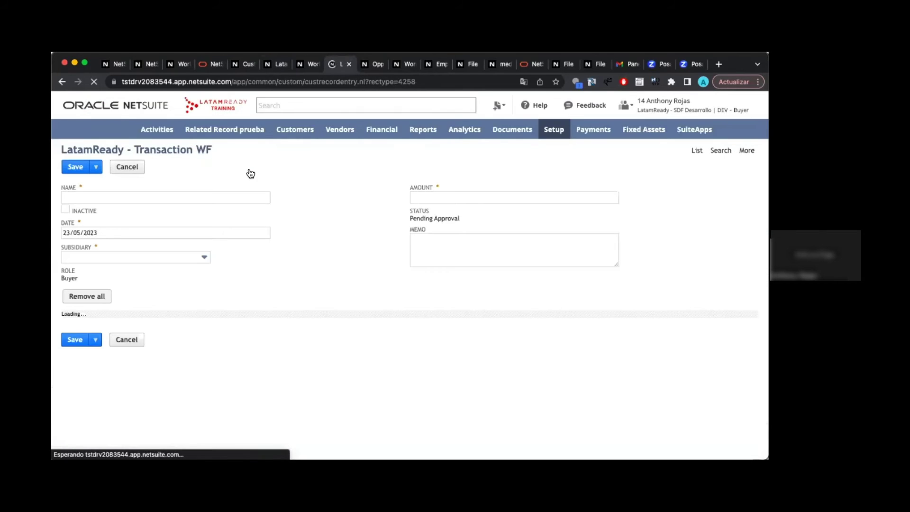
Name the Buyer-role record Factura #53 and set its subsidiary to Honeycomb Holdings Inc
{"action": "double_click", "coordinate": [71, 278]}
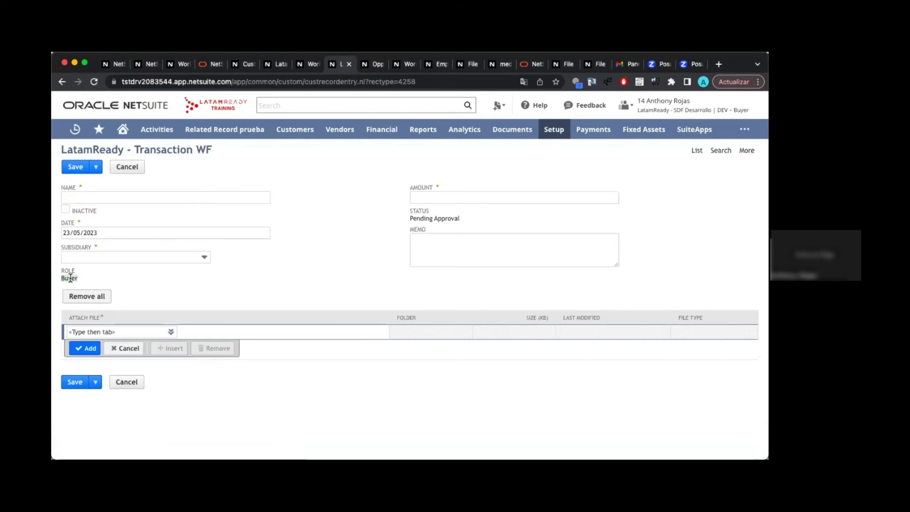
{"action": "left_click", "coordinate": [85, 277]}
{"action": "left_click", "coordinate": [140, 197]}
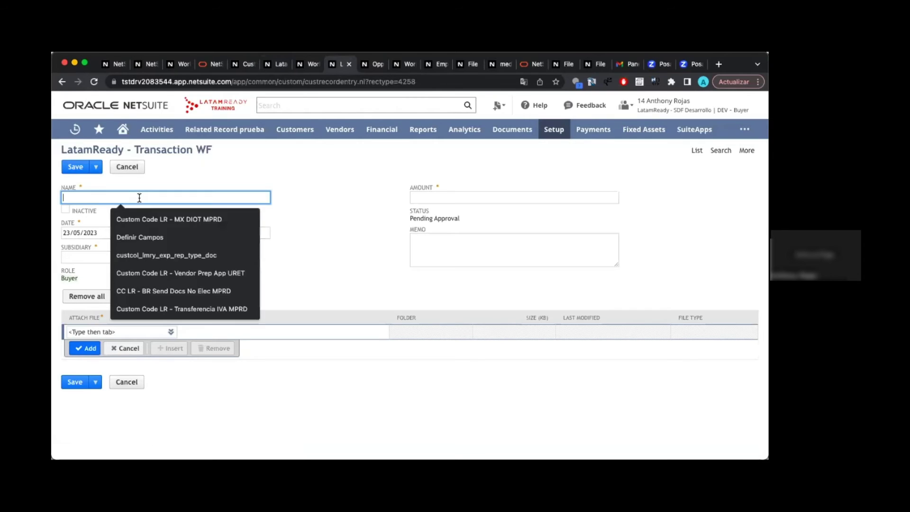
{"action": "type", "text": "Factura"}
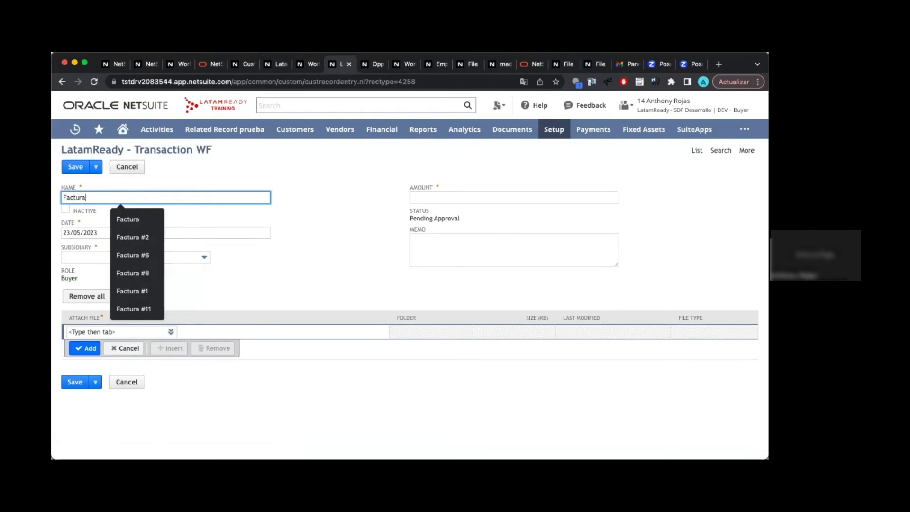
{"action": "type", "text": " #53"}
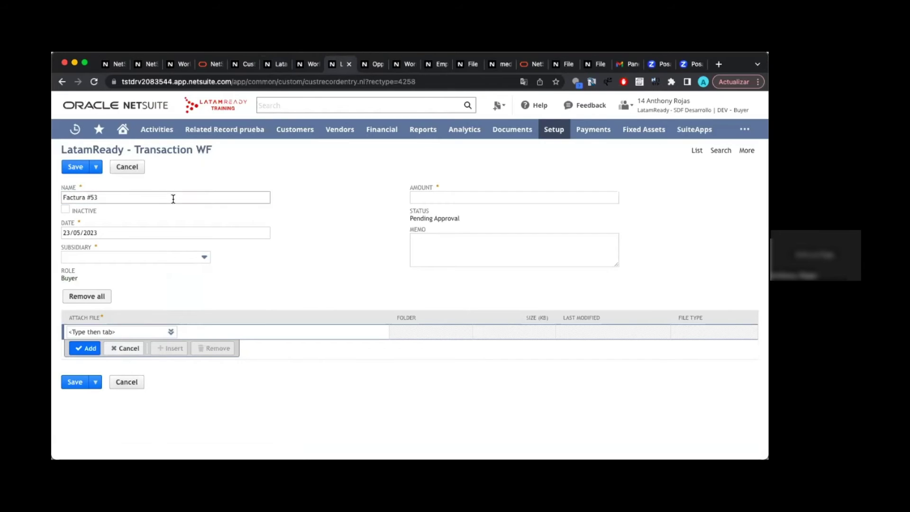
{"action": "left_click", "coordinate": [199, 231]}
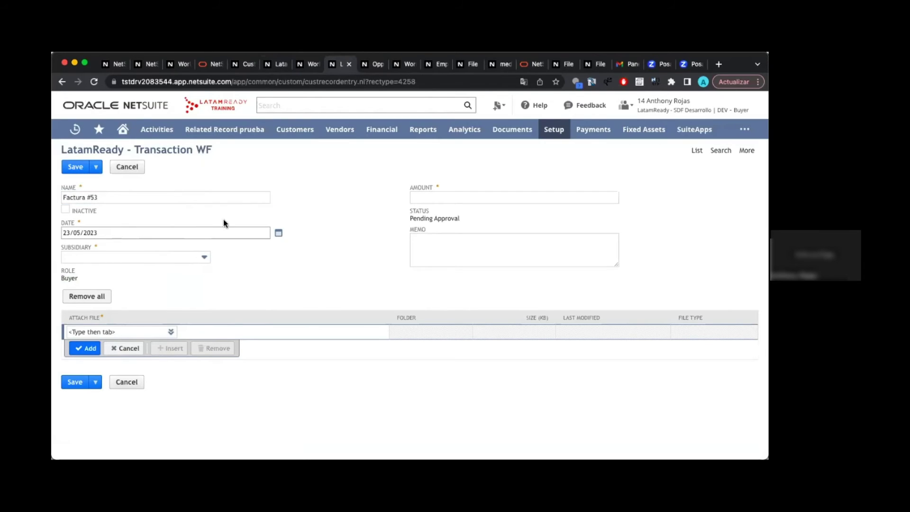
{"action": "left_click", "coordinate": [181, 257]}
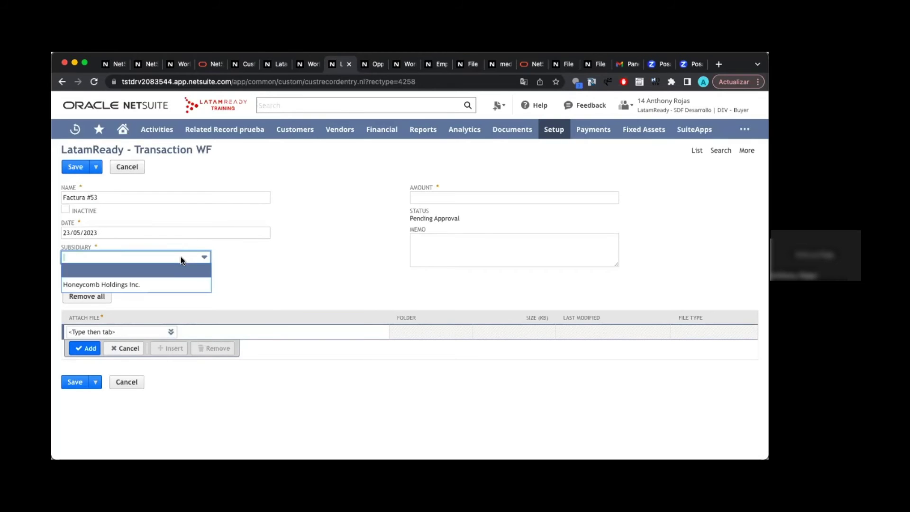
{"action": "left_click", "coordinate": [164, 281]}
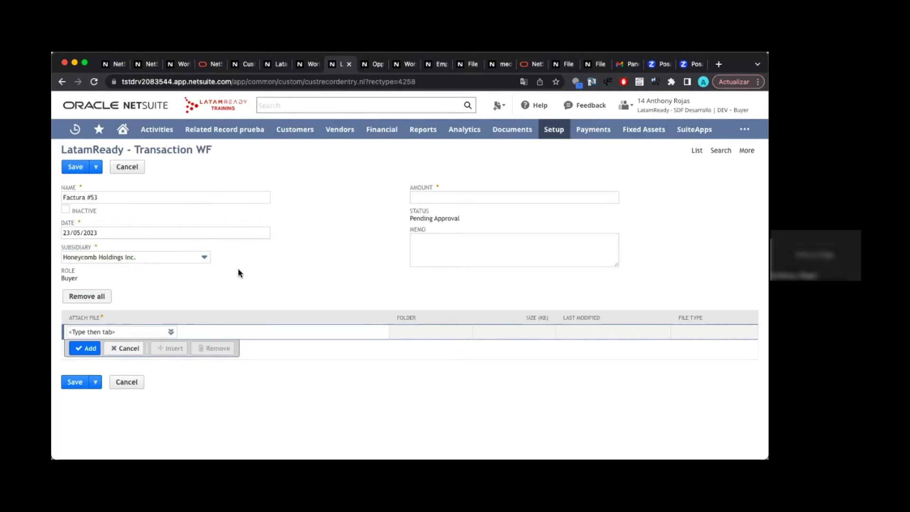
{"action": "left_click", "coordinate": [204, 257]}
{"action": "left_click", "coordinate": [152, 286]}
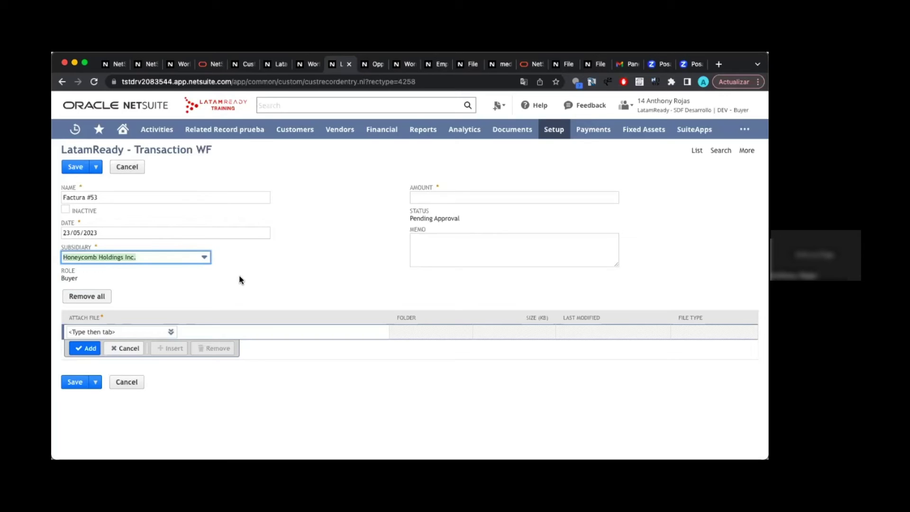
Set the amount of Factura #53 to 10000 and save the record
{"action": "left_click", "coordinate": [424, 196]}
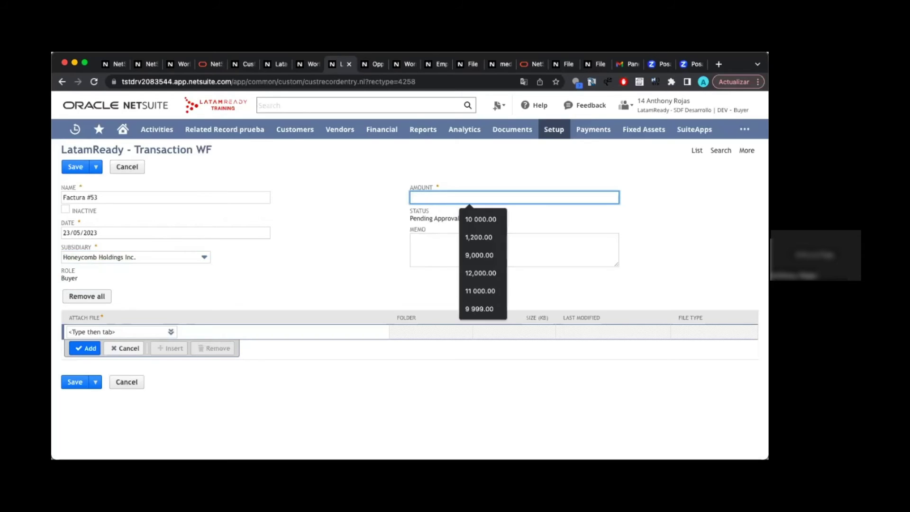
{"action": "type", "text": "10000"}
{"action": "left_click", "coordinate": [363, 212]}
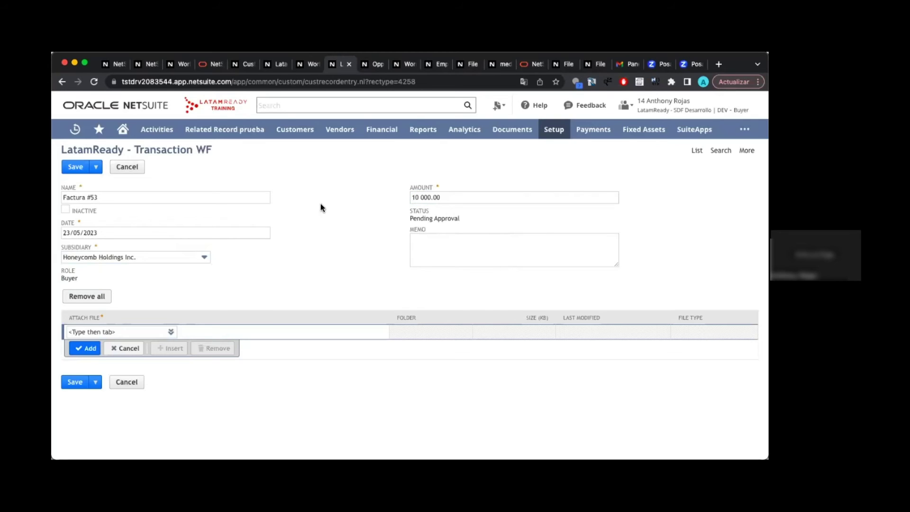
{"action": "left_click", "coordinate": [76, 167]}
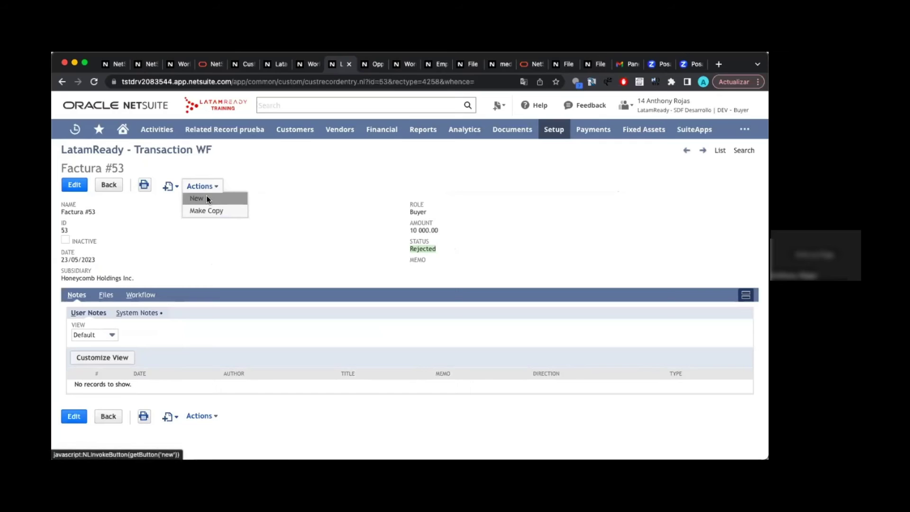
Start another Transaction WF record, name it Factura #54 and set its subsidiary to Honeycomb Holdings Inc
{"action": "left_click", "coordinate": [206, 197]}
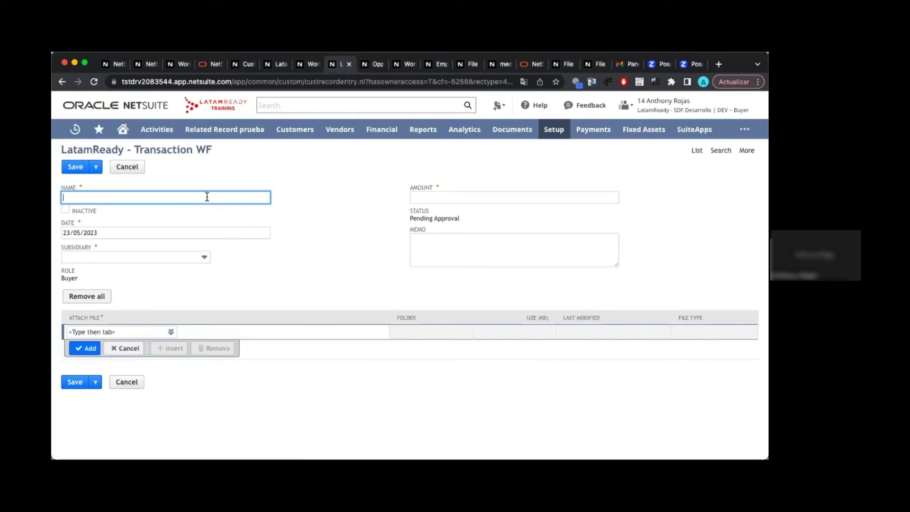
{"action": "type", "text": "Fac"}
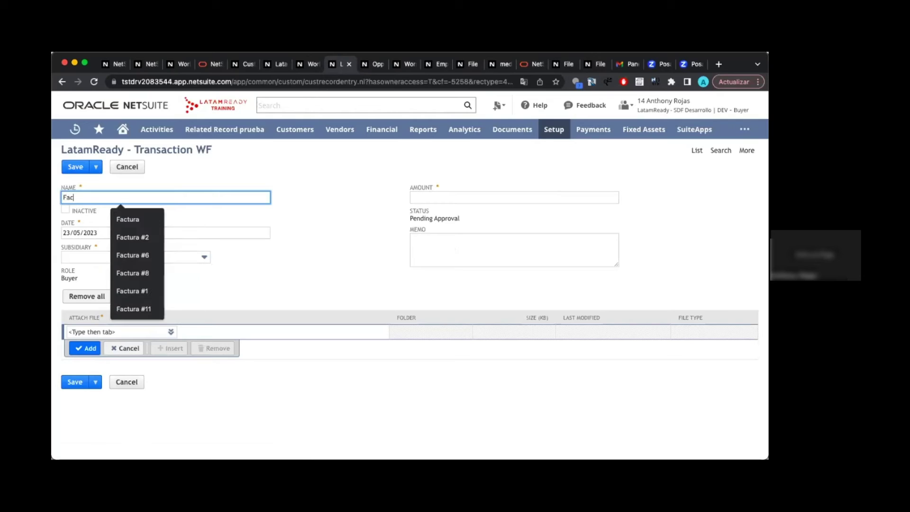
{"action": "type", "text": "tura #54"}
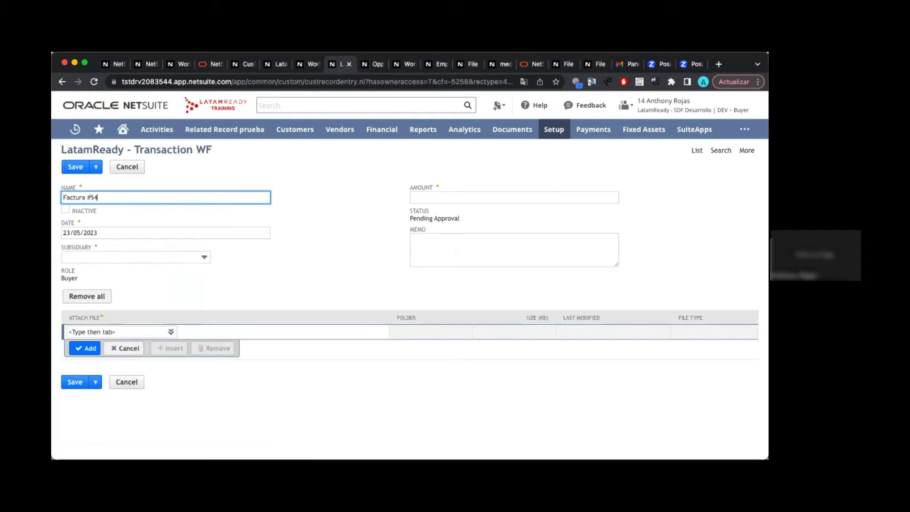
{"action": "key", "text": "Tab"}
{"action": "left_click", "coordinate": [189, 259]}
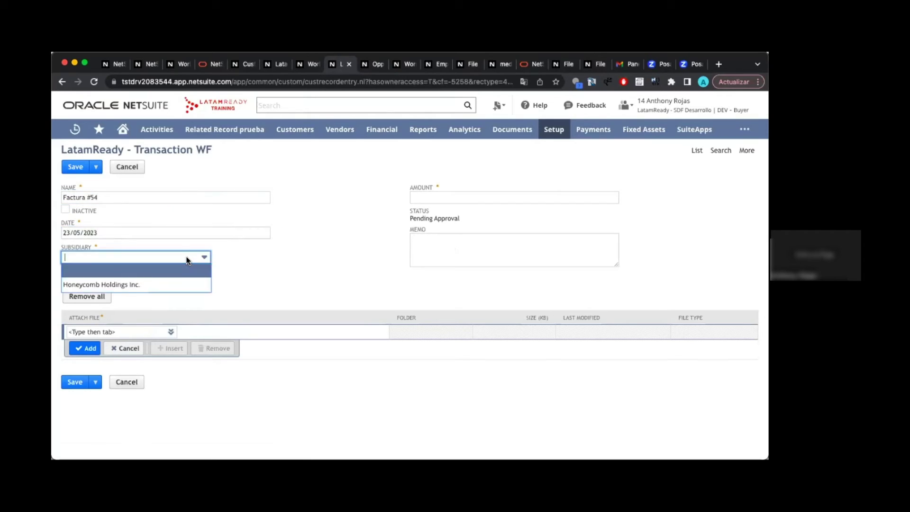
{"action": "left_click", "coordinate": [172, 280]}
Set the amount of Factura #54 to 9999 and save the record
{"action": "left_click", "coordinate": [435, 198]}
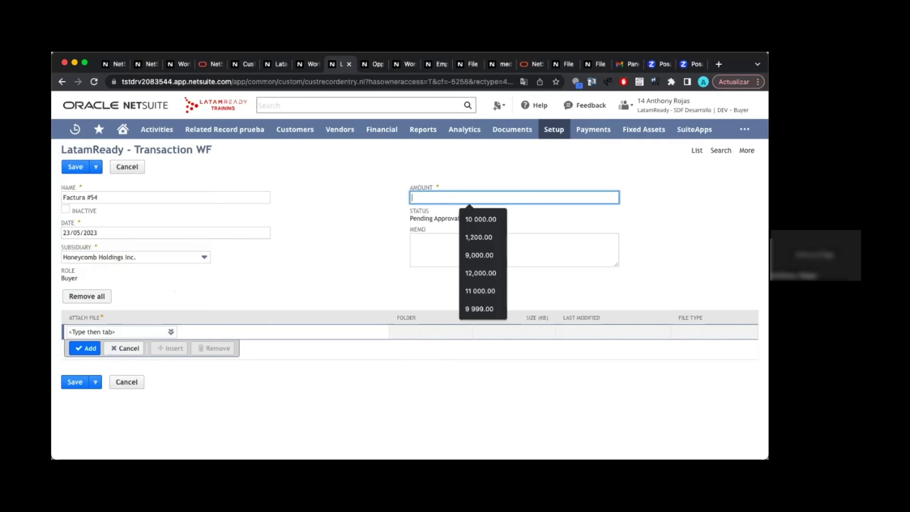
{"action": "type", "text": "9999"}
{"action": "left_click", "coordinate": [372, 219]}
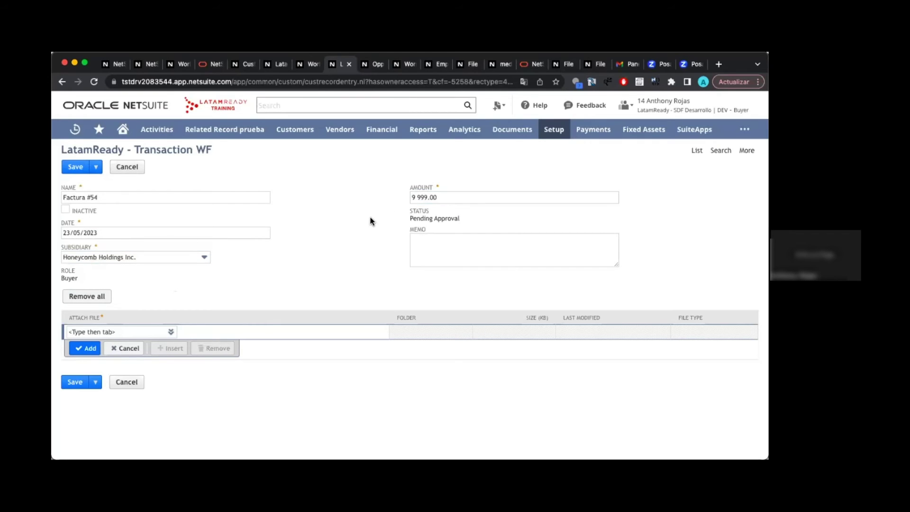
{"action": "left_click", "coordinate": [67, 168]}
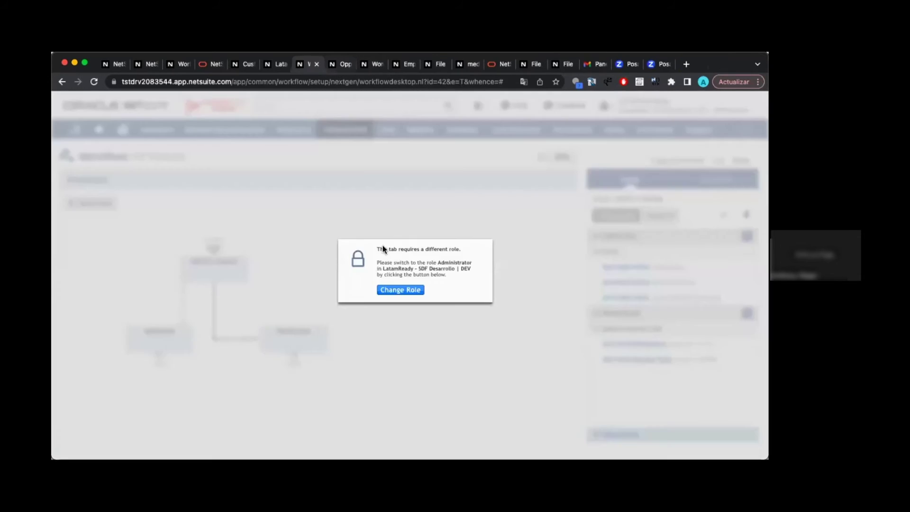
Change back to the Administrator role from the locked workflow page
{"action": "left_click", "coordinate": [392, 286]}
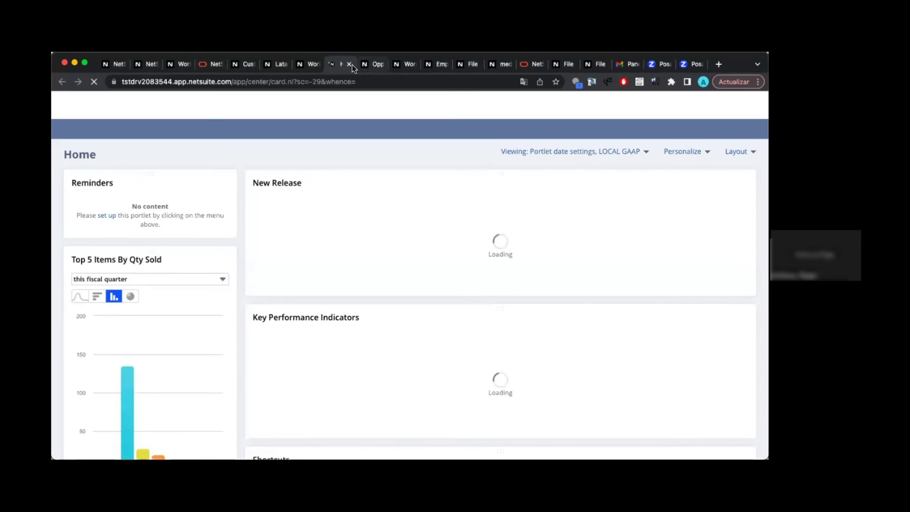
Add a new state to the WF Webinar workflow, arranging Aprobado and Rechazado beneath Definir Campos and the new state under Aprobado
{"action": "left_click", "coordinate": [309, 66]}
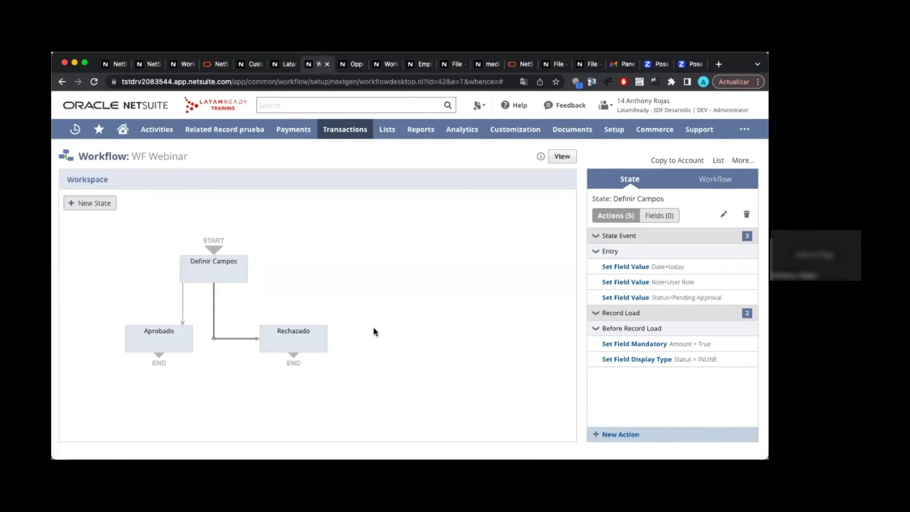
{"action": "mouse_move", "coordinate": [306, 335]}
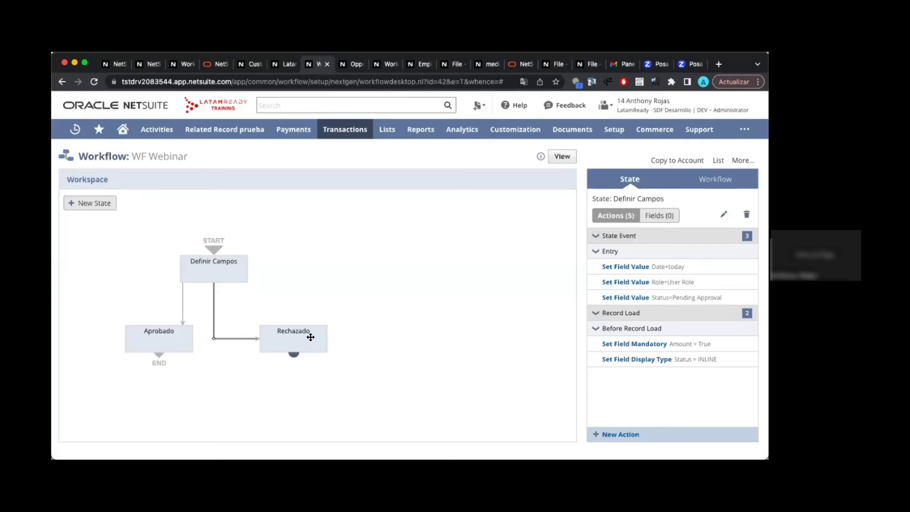
{"action": "left_click_drag", "start_coordinate": [290, 347], "coordinate": [314, 348]}
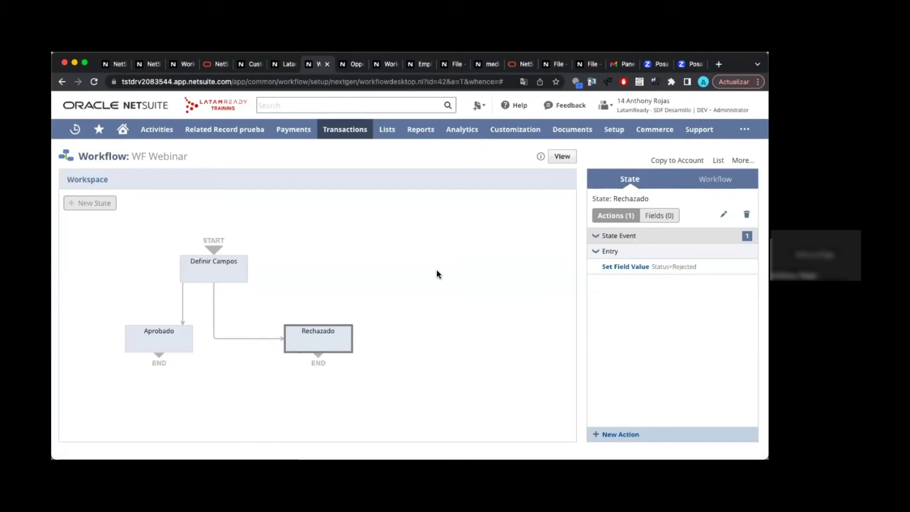
{"action": "left_click_drag", "start_coordinate": [120, 265], "coordinate": [178, 402]}
{"action": "left_click_drag", "start_coordinate": [222, 249], "coordinate": [231, 203]}
{"action": "left_click_drag", "start_coordinate": [161, 346], "coordinate": [191, 284]}
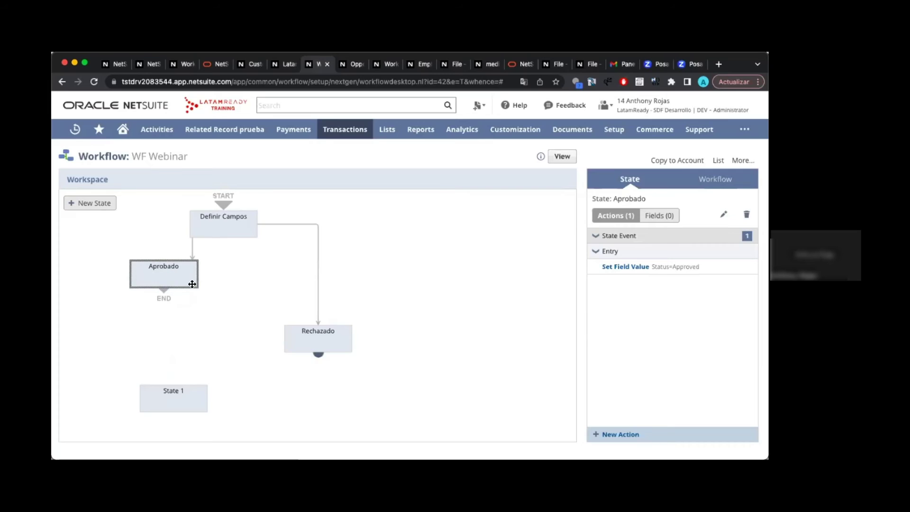
{"action": "left_click_drag", "start_coordinate": [309, 337], "coordinate": [303, 271]}
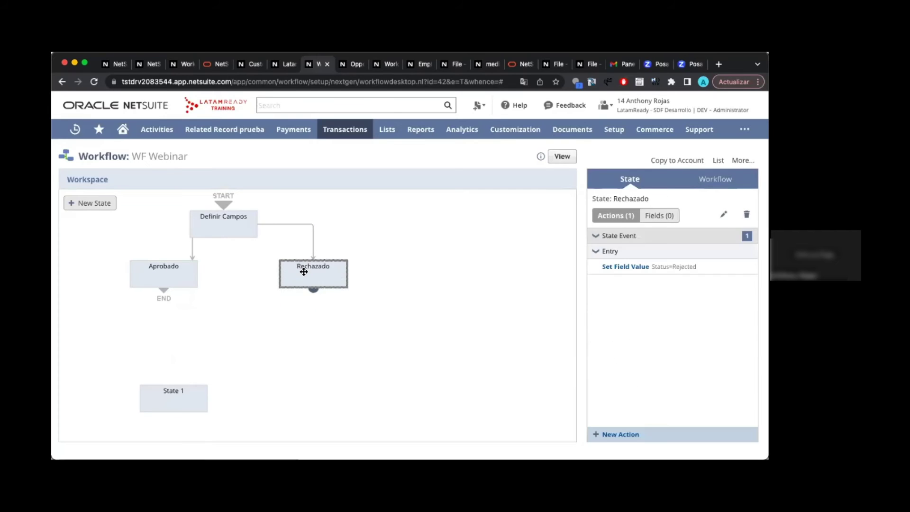
{"action": "left_click_drag", "start_coordinate": [187, 391], "coordinate": [178, 327]}
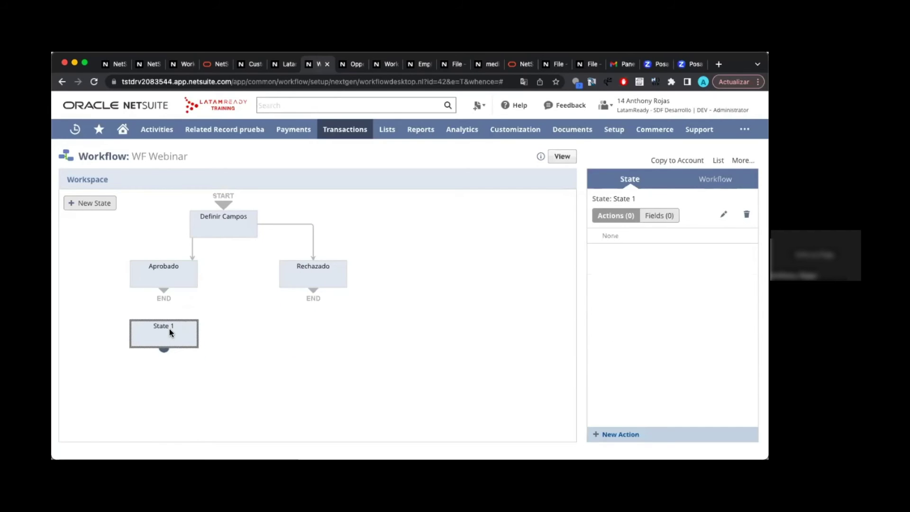
Rename the new state under Aprobado as Enviar Correo and save it
{"action": "double_click", "coordinate": [169, 330]}
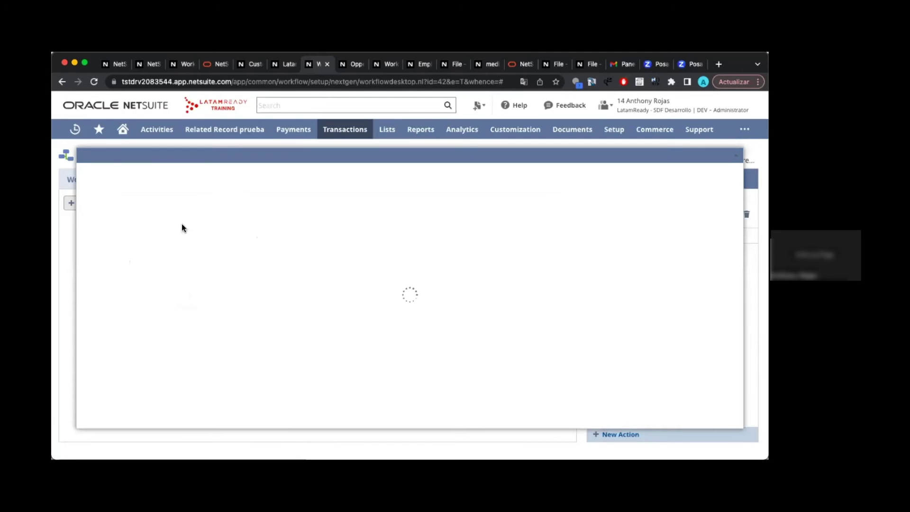
{"action": "left_click", "coordinate": [142, 220]}
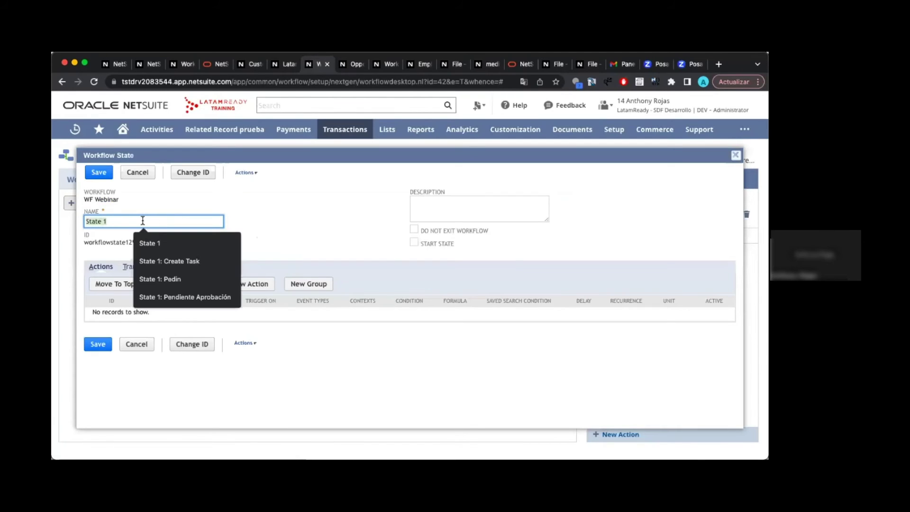
{"action": "type", "text": "Envi"}
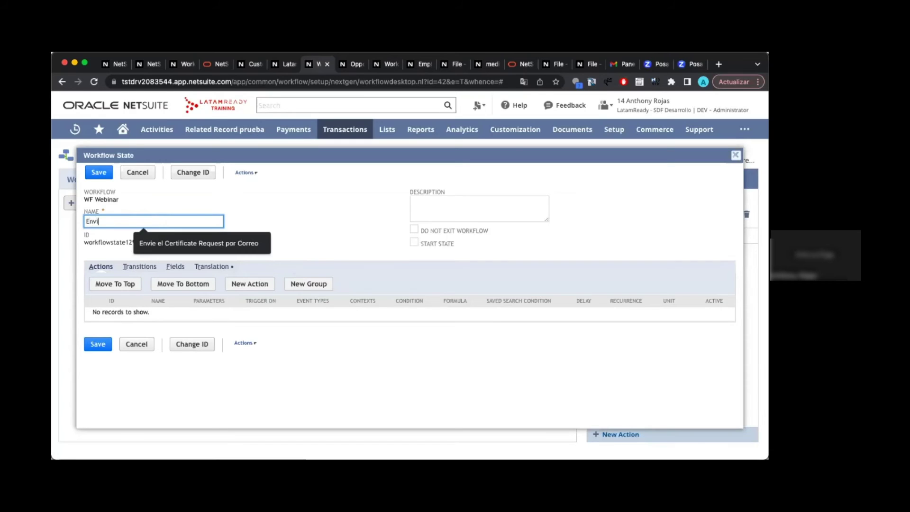
{"action": "type", "text": "ar Correo"}
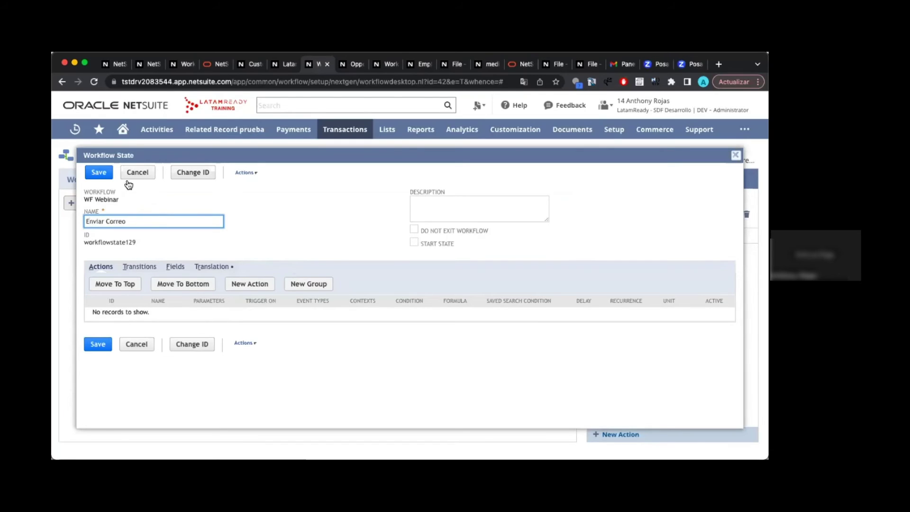
{"action": "left_click", "coordinate": [101, 174]}
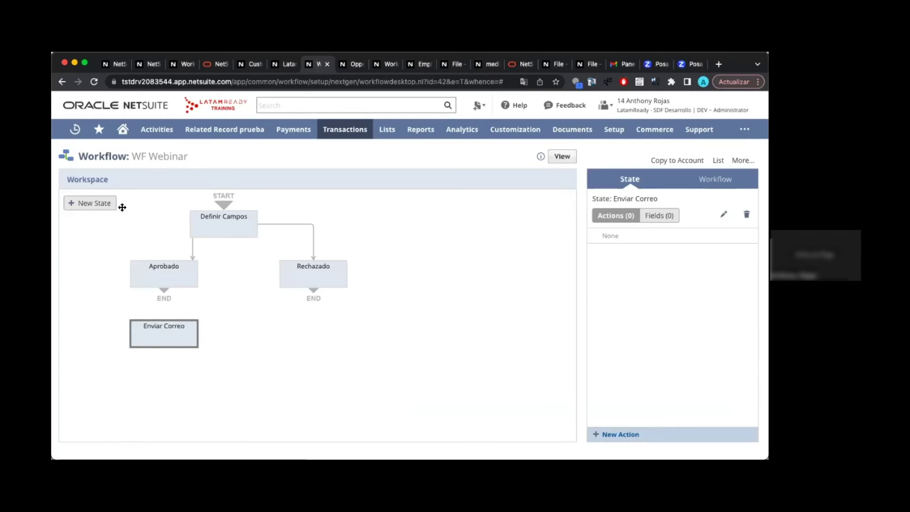
Add another state named Bloquear Record, save it and align it directly under Rechazado
{"action": "left_click", "coordinate": [101, 204]}
{"action": "left_click_drag", "start_coordinate": [119, 378], "coordinate": [303, 344]}
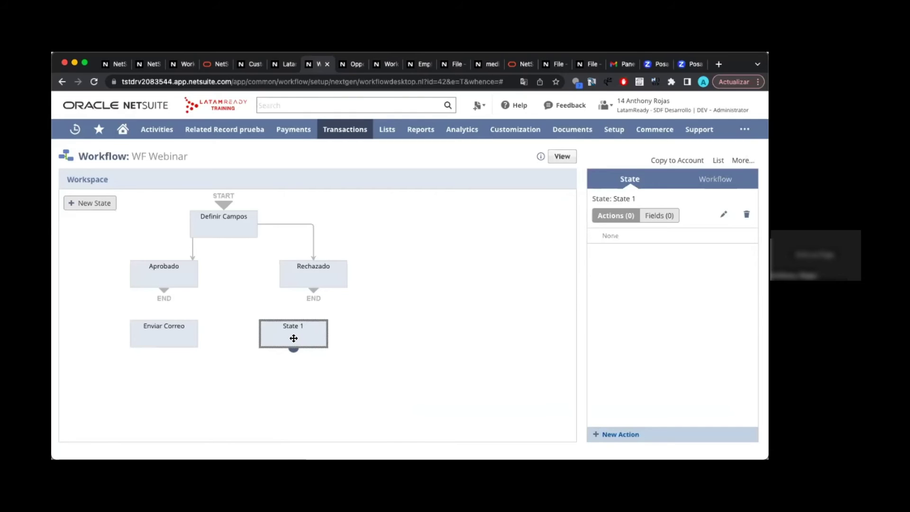
{"action": "double_click", "coordinate": [293, 338]}
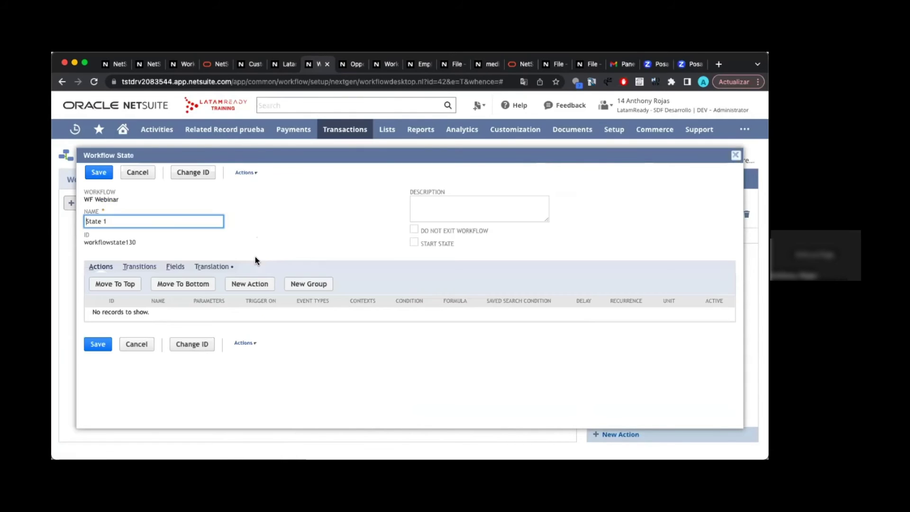
{"action": "triple_click", "coordinate": [158, 223]}
{"action": "type", "text": "Blo"}
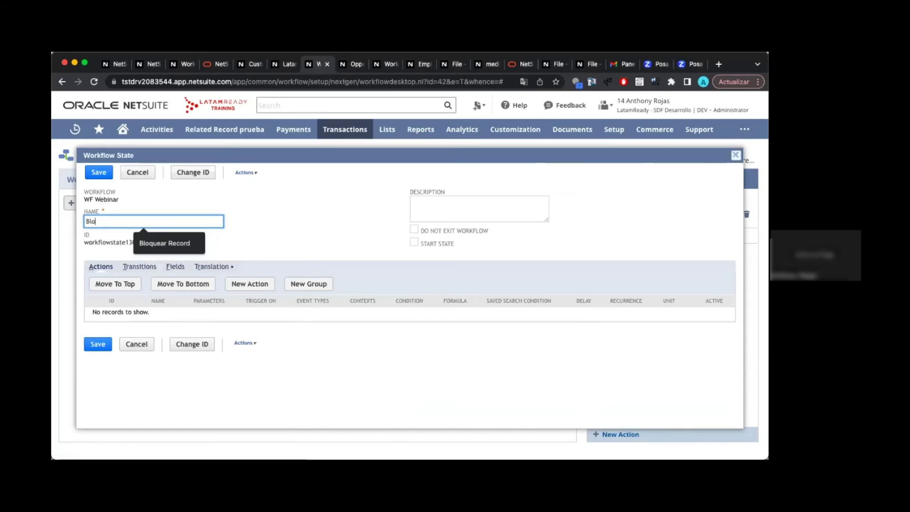
{"action": "type", "text": "quear RE"}
{"action": "left_click", "coordinate": [181, 243]}
{"action": "left_click", "coordinate": [99, 174]}
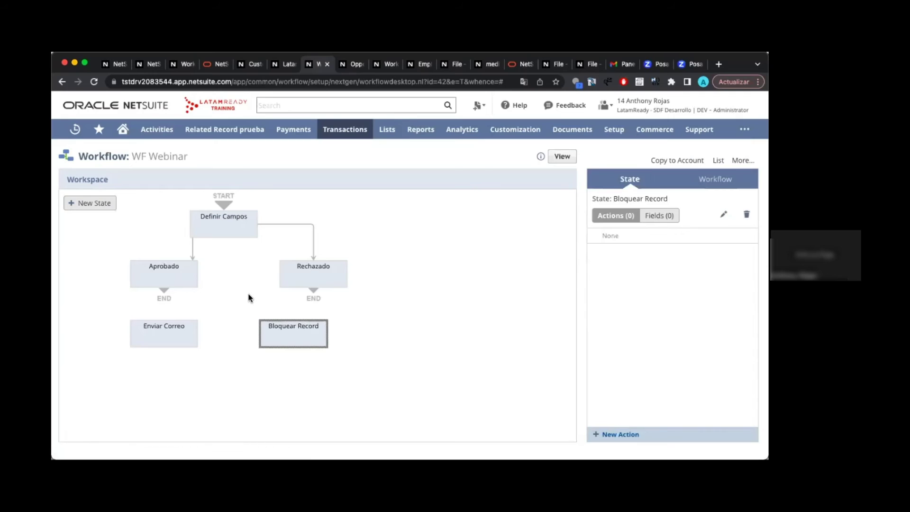
{"action": "left_click_drag", "start_coordinate": [281, 330], "coordinate": [304, 329]}
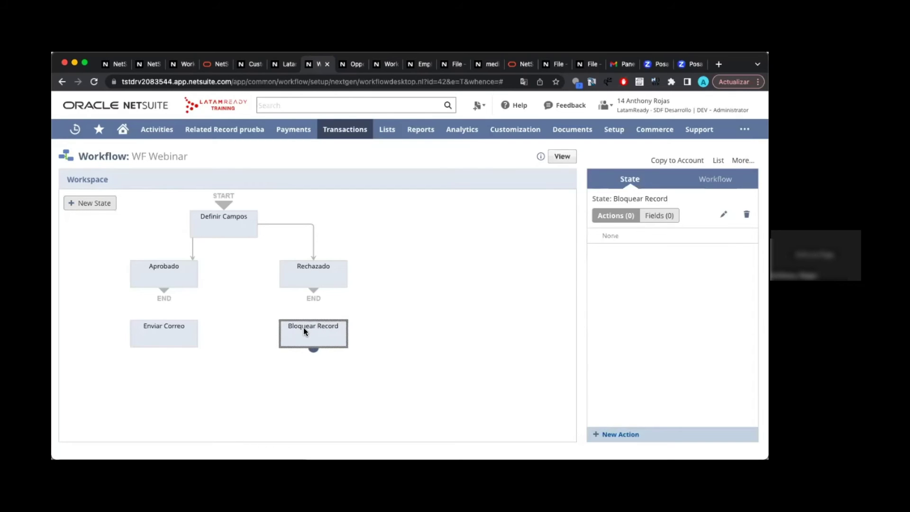
Create transitions from Aprobado to Enviar Correo, from Enviar Correo to Bloquear Record, and from Rechazado to Bloquear Record
{"action": "left_click", "coordinate": [167, 277]}
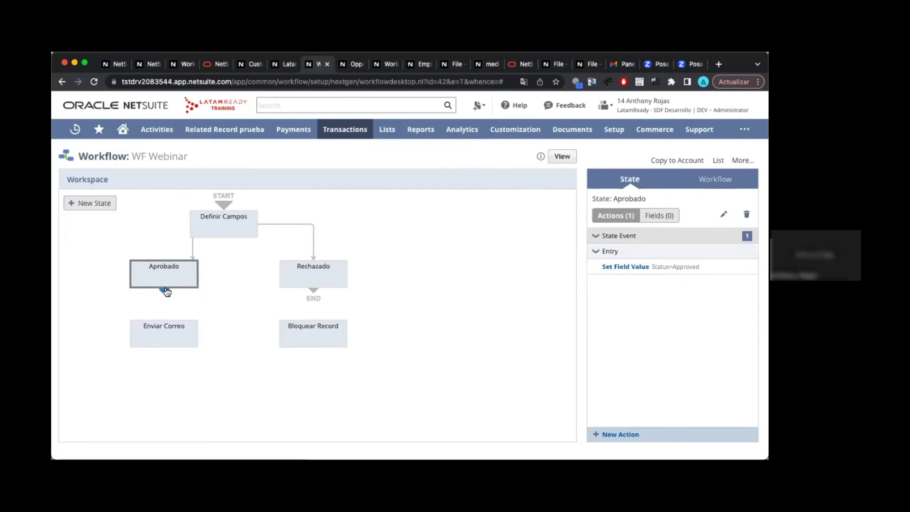
{"action": "left_click_drag", "start_coordinate": [165, 291], "coordinate": [177, 328]}
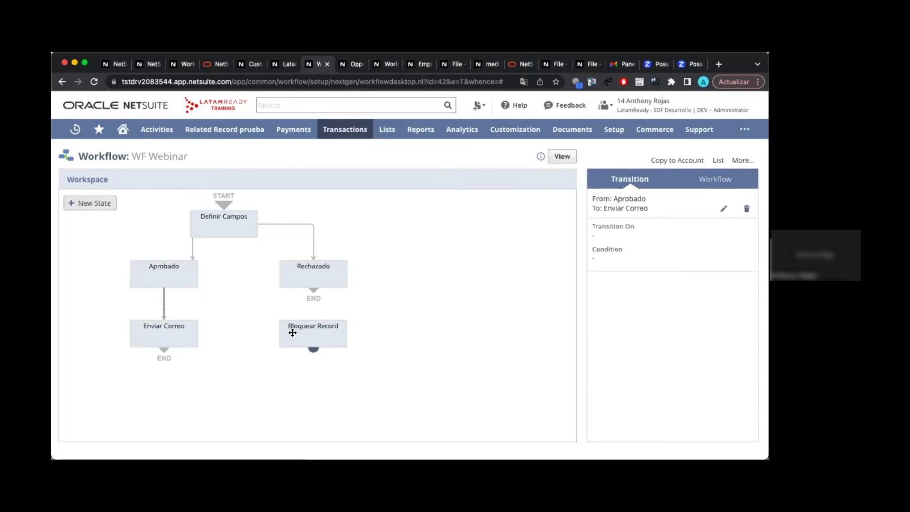
{"action": "left_click", "coordinate": [198, 333]}
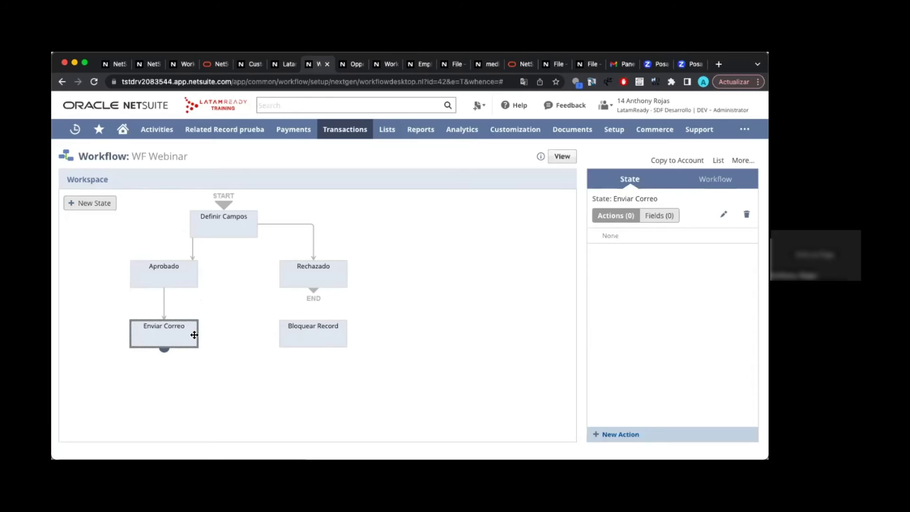
{"action": "left_click_drag", "start_coordinate": [164, 351], "coordinate": [286, 337]}
{"action": "left_click_drag", "start_coordinate": [314, 290], "coordinate": [314, 332]}
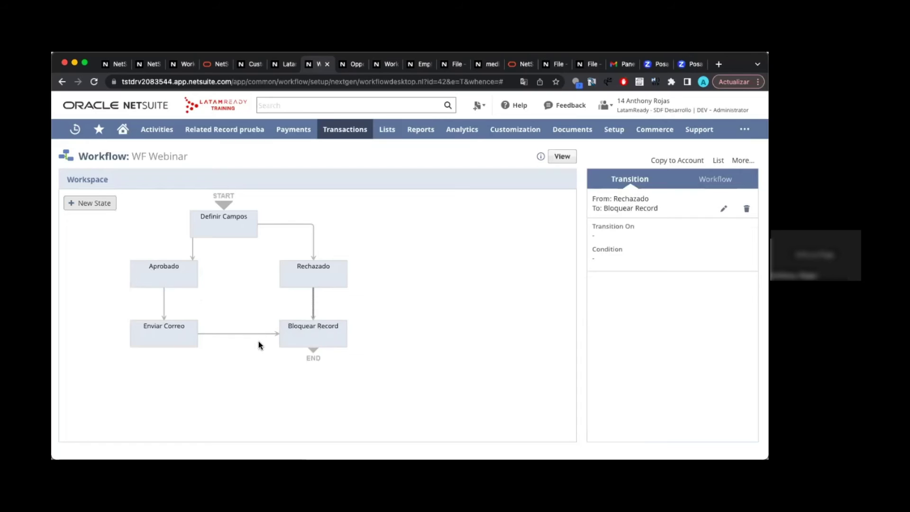
Start a new Send Email action in the Enviar Correo state
{"action": "left_click", "coordinate": [169, 336]}
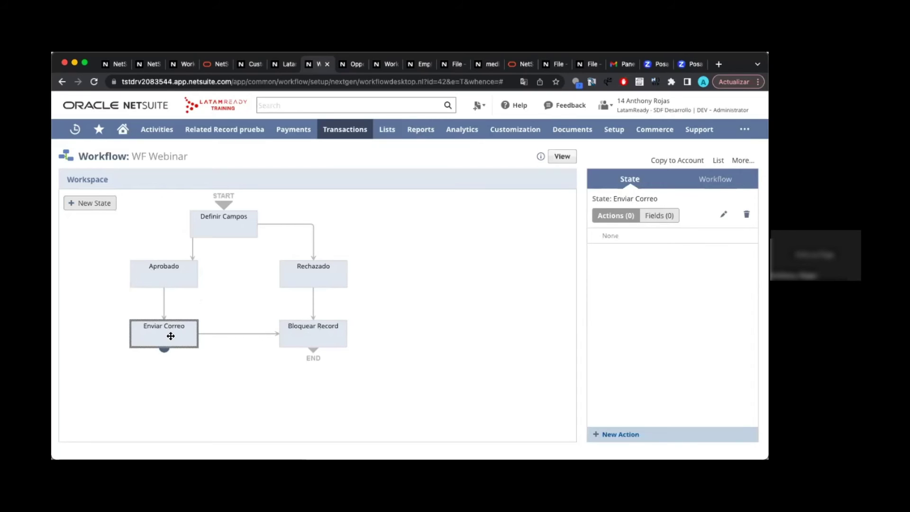
{"action": "double_click", "coordinate": [170, 336]}
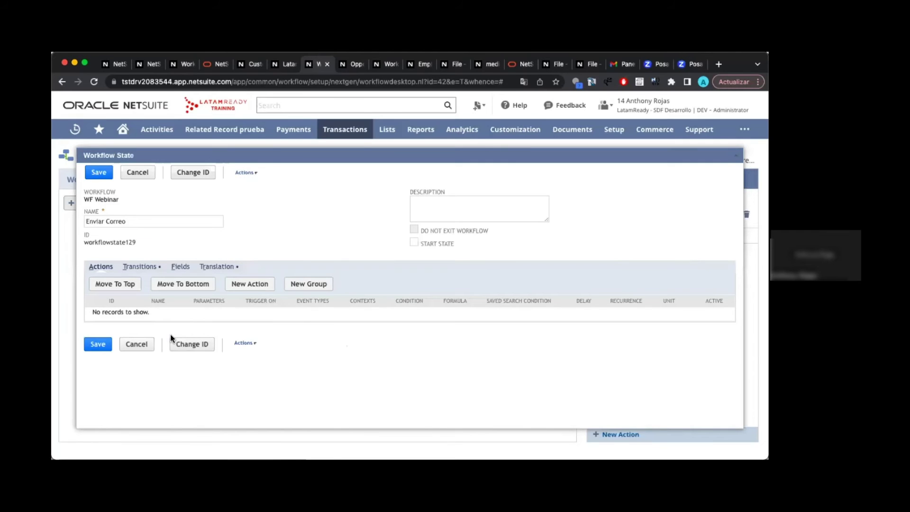
{"action": "left_click", "coordinate": [250, 284]}
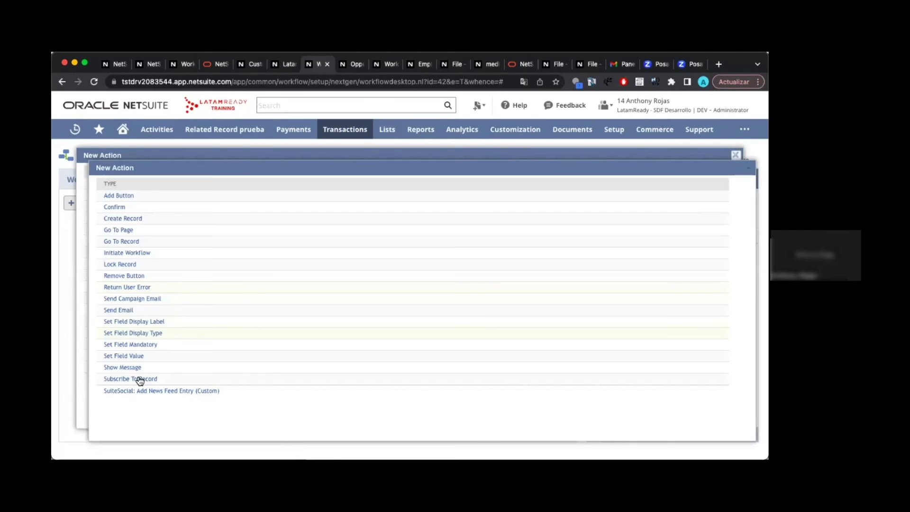
{"action": "left_click", "coordinate": [127, 311]}
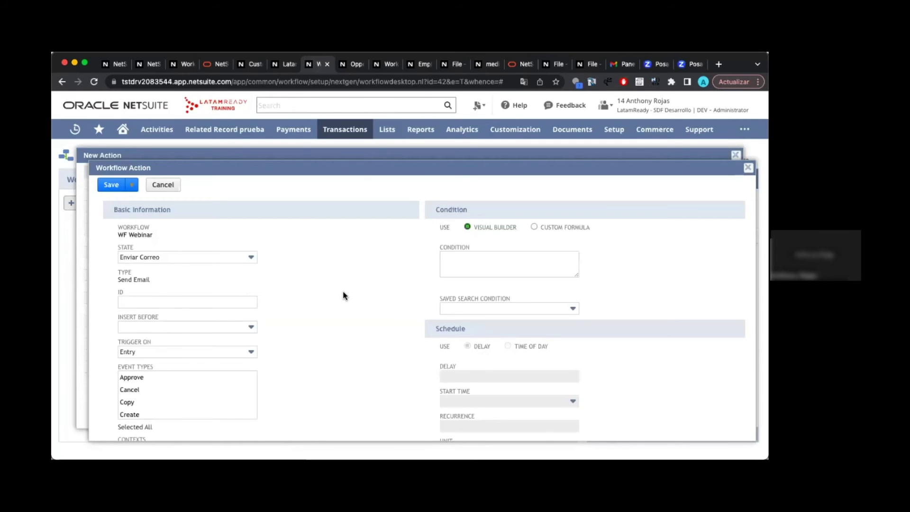
Take the email's sender from the User field of the current record
{"action": "scroll", "coordinate": [343, 296], "scroll_direction": "down", "scroll_amount": 10}
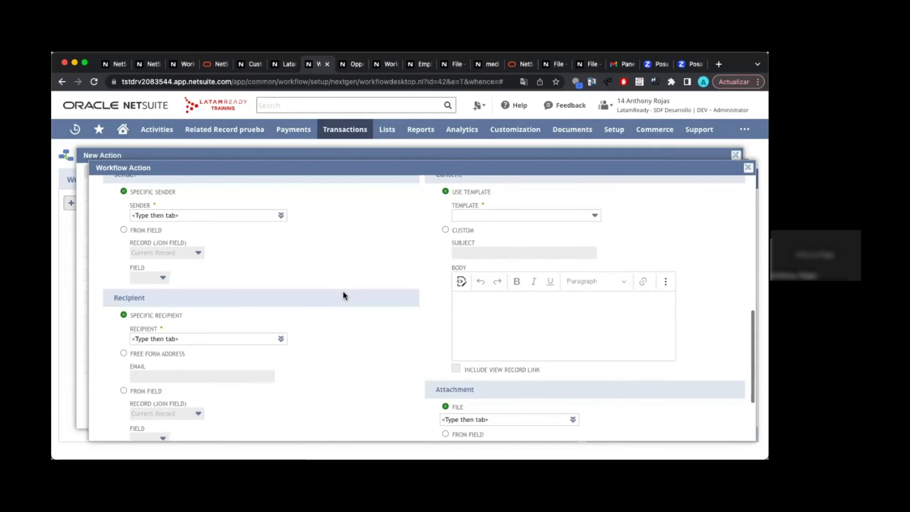
{"action": "scroll", "coordinate": [344, 296], "scroll_direction": "up", "scroll_amount": 1}
{"action": "left_click", "coordinate": [220, 238]}
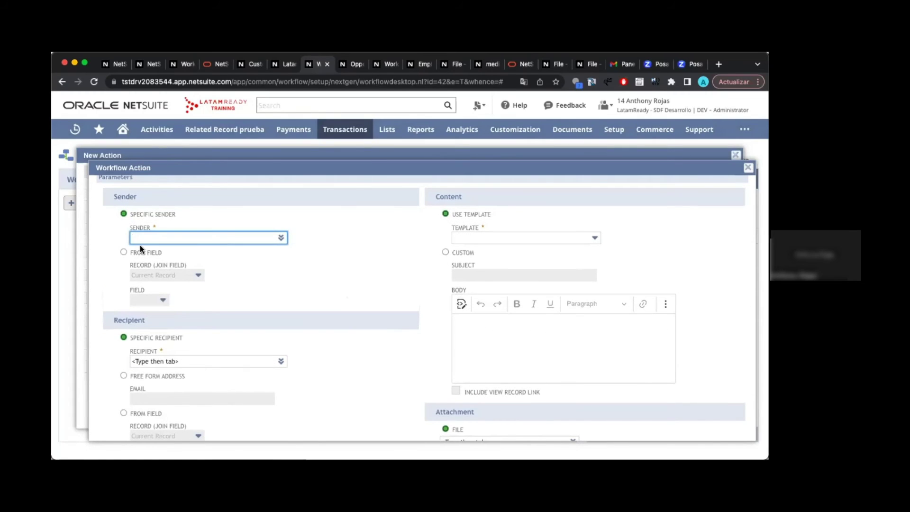
{"action": "left_click", "coordinate": [123, 251]}
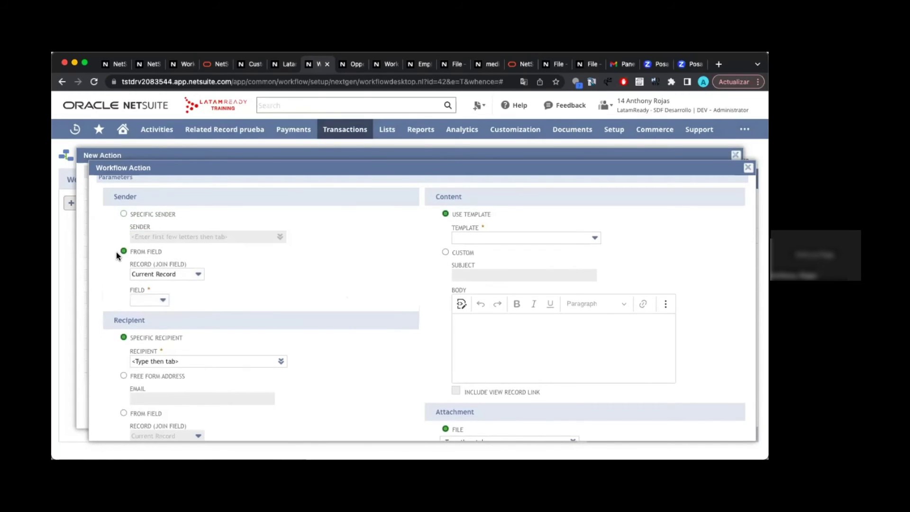
{"action": "left_click", "coordinate": [149, 300]}
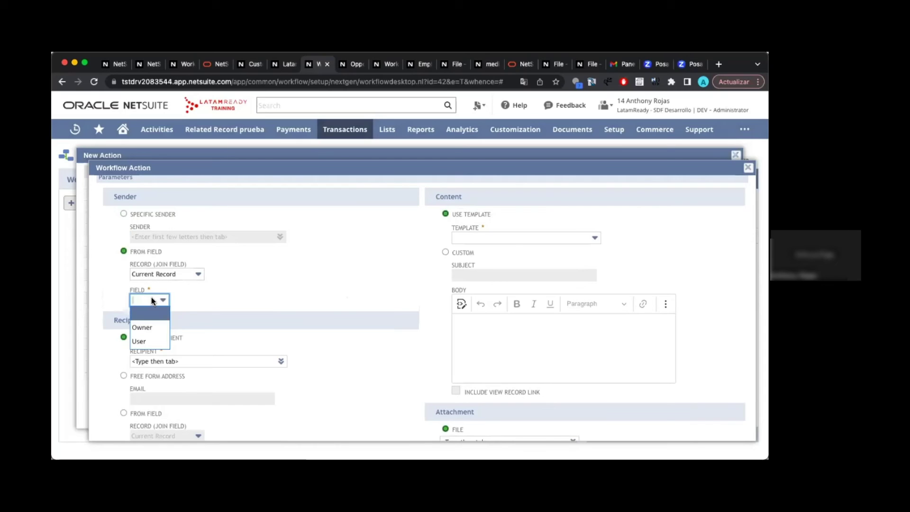
{"action": "left_click", "coordinate": [150, 340]}
Take the email's recipient from a field, using User as the join record and Supervisor as the field
{"action": "scroll", "coordinate": [207, 300], "scroll_direction": "down", "scroll_amount": 3}
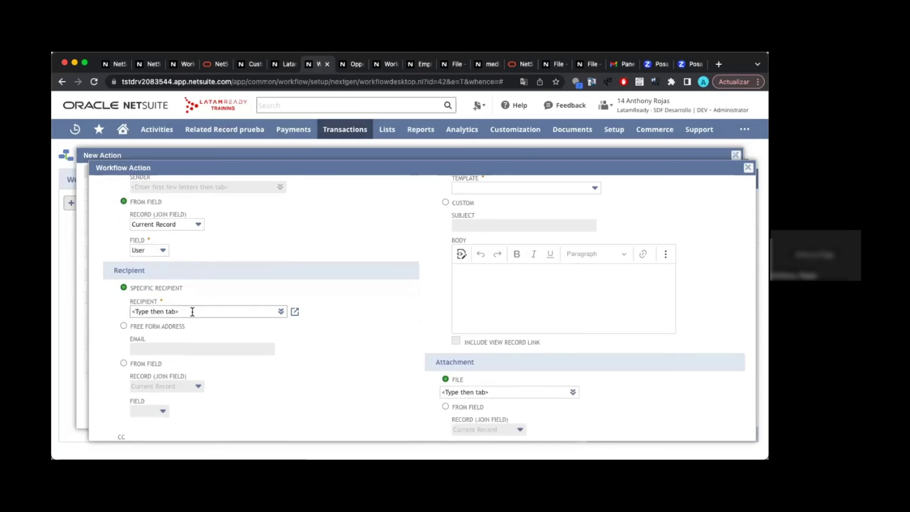
{"action": "scroll", "coordinate": [130, 331], "scroll_direction": "down", "scroll_amount": 2}
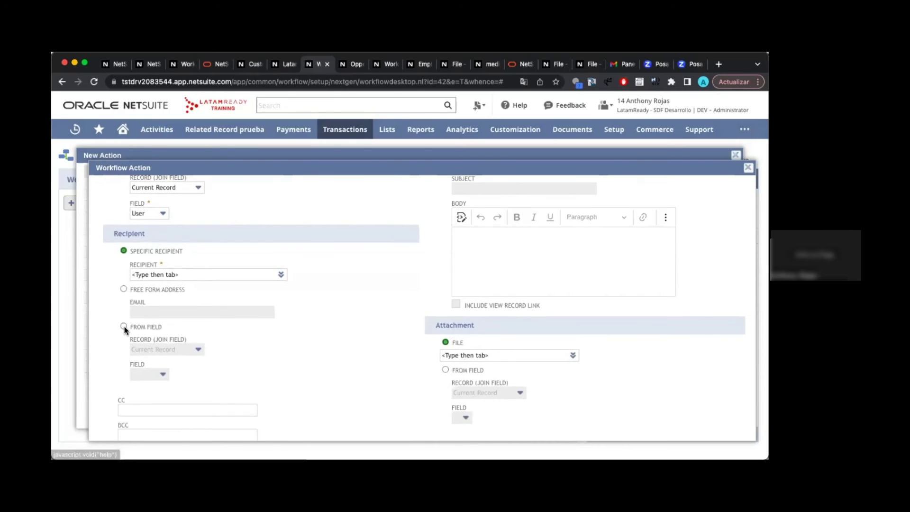
{"action": "left_click", "coordinate": [123, 326]}
{"action": "left_click", "coordinate": [151, 373]}
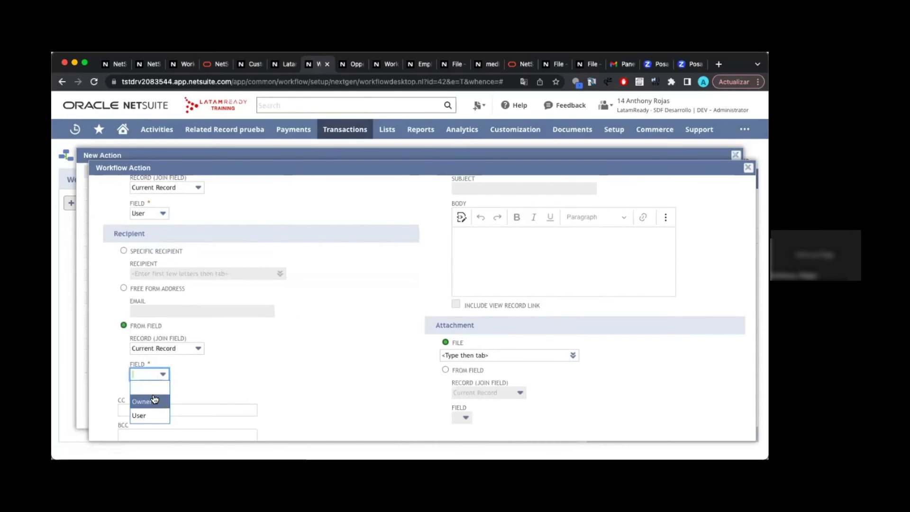
{"action": "scroll", "coordinate": [152, 398], "scroll_direction": "down", "scroll_amount": 1}
{"action": "left_click", "coordinate": [198, 337]}
{"action": "type", "text": "User"}
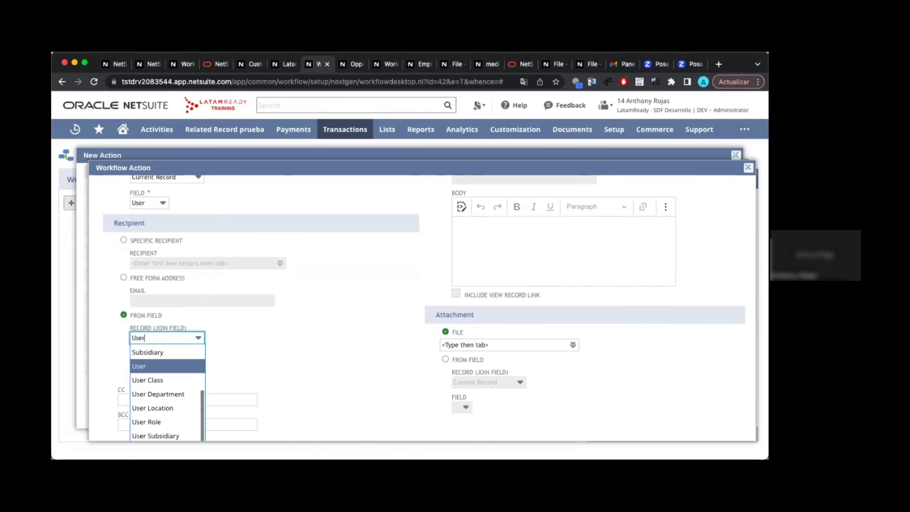
{"action": "left_click", "coordinate": [152, 364]}
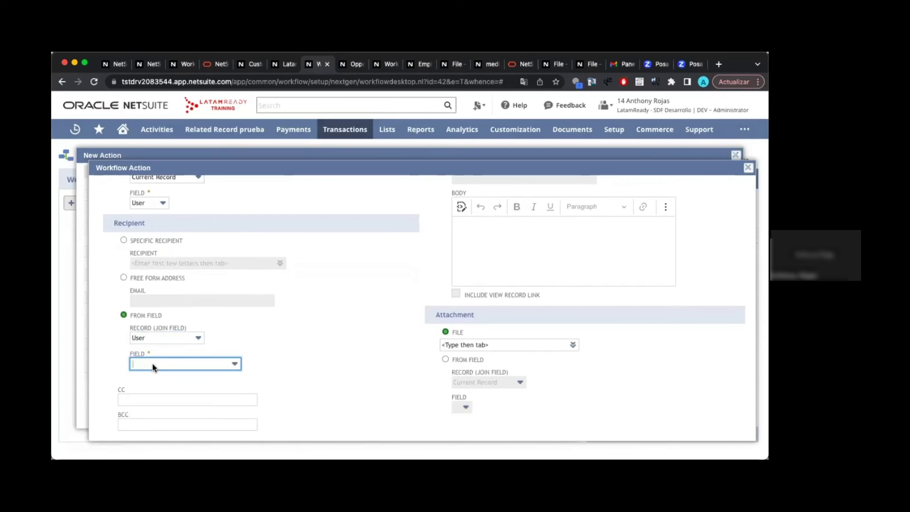
{"action": "left_click", "coordinate": [152, 349]}
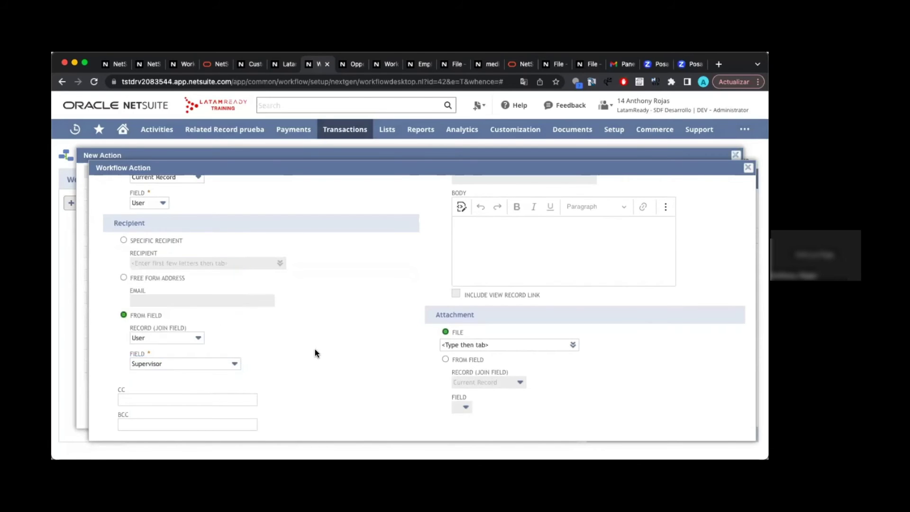
{"action": "scroll", "coordinate": [315, 351], "scroll_direction": "down", "scroll_amount": 1}
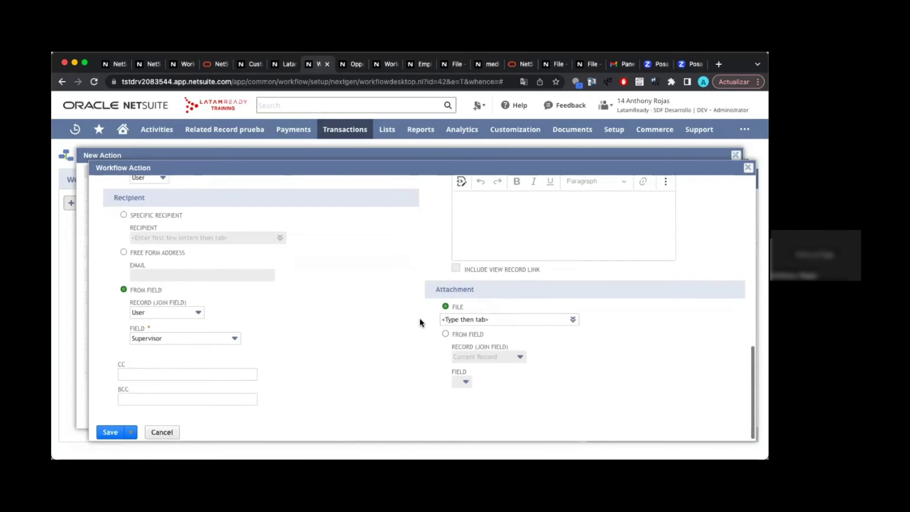
Switch the email content to custom and set its subject to "Factura Aprobada"
{"action": "scroll", "coordinate": [419, 317], "scroll_direction": "up", "scroll_amount": 4}
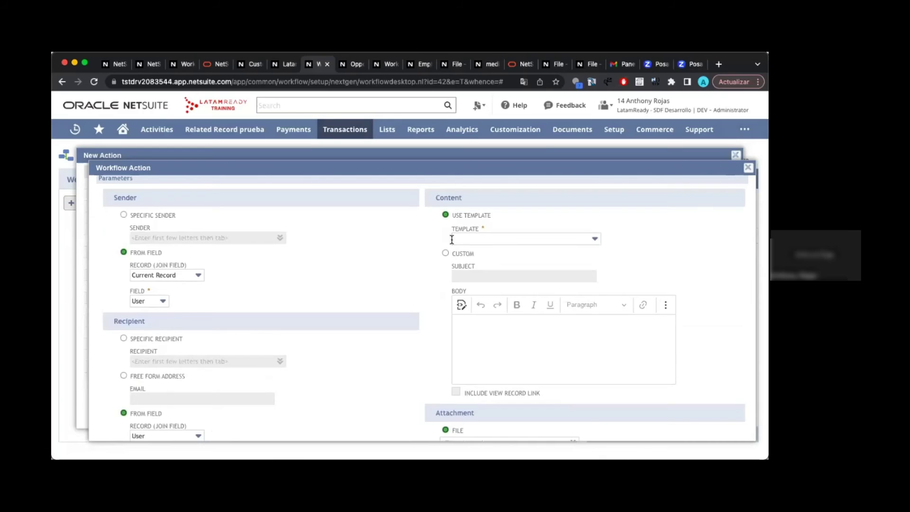
{"action": "left_click", "coordinate": [446, 253]}
{"action": "left_click", "coordinate": [471, 274]}
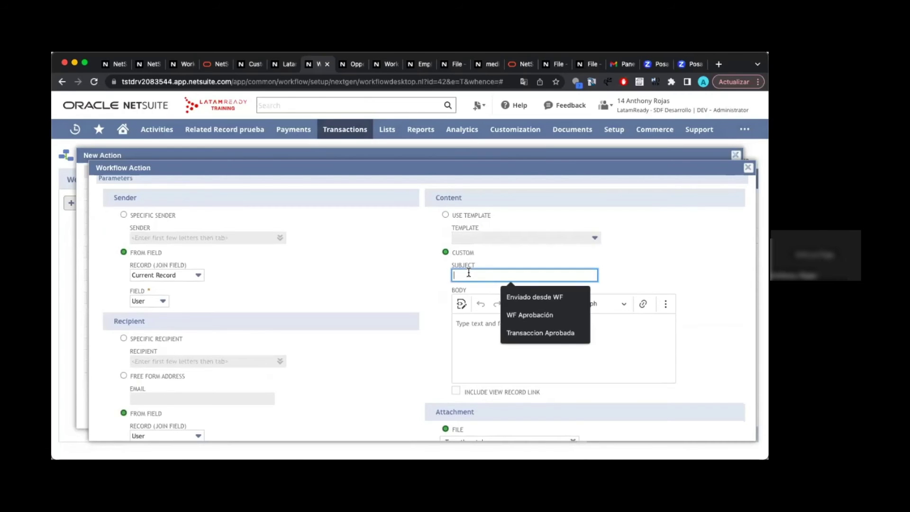
{"action": "left_click", "coordinate": [420, 275]}
{"action": "left_click", "coordinate": [435, 273]}
{"action": "type", "text": "fACTURA"}
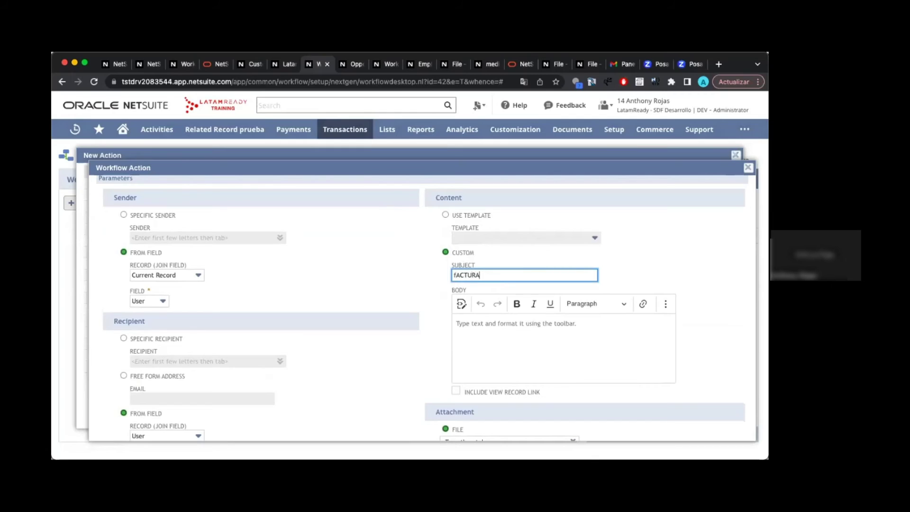
{"action": "key", "text": "BackSpace"}
{"action": "key", "text": "BackSpace"}
{"action": "key", "text": "BackSpace"}
{"action": "key", "text": "BackSpace"}
{"action": "key", "text": "BackSpace"}
{"action": "key", "text": "BackSpace"}
{"action": "key", "text": "BackSpace"}
{"action": "type", "text": "Factura Aproba"}
Write the email body as "La transacción {name} ha sido aprobada."
{"action": "left_click", "coordinate": [486, 320]}
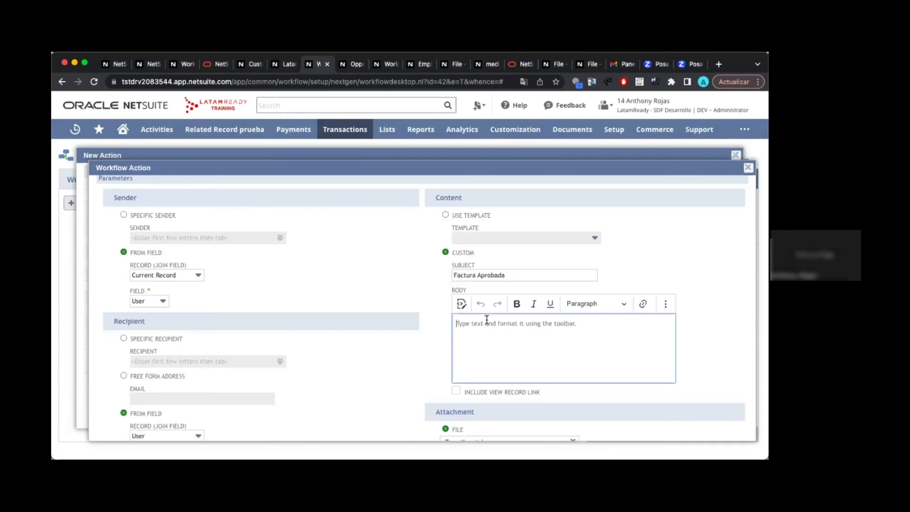
{"action": "type", "text": "La trans"}
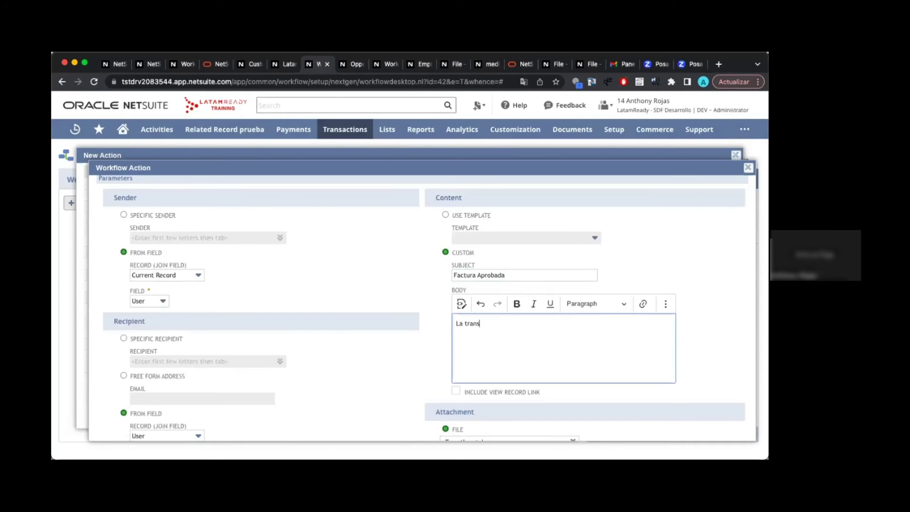
{"action": "type", "text": "accio"}
{"action": "type", "text": "4n"}
{"action": "type", "text": " {} ha sido aprobada"}
{"action": "type", "text": "."}
{"action": "left_click", "coordinate": [501, 324]}
{"action": "type", "text": "name"}
{"action": "left_click_drag", "start_coordinate": [521, 325], "coordinate": [499, 326]}
{"action": "double_click", "coordinate": [507, 325]}
{"action": "left_click_drag", "start_coordinate": [499, 325], "coordinate": [519, 327]}
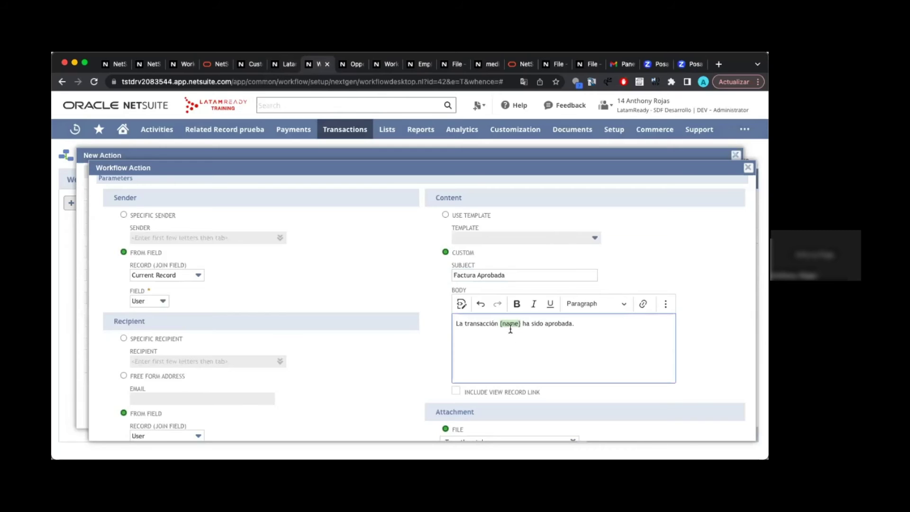
Check the field ID of the Name field on the Factura #52 record
{"action": "left_click", "coordinate": [289, 67]}
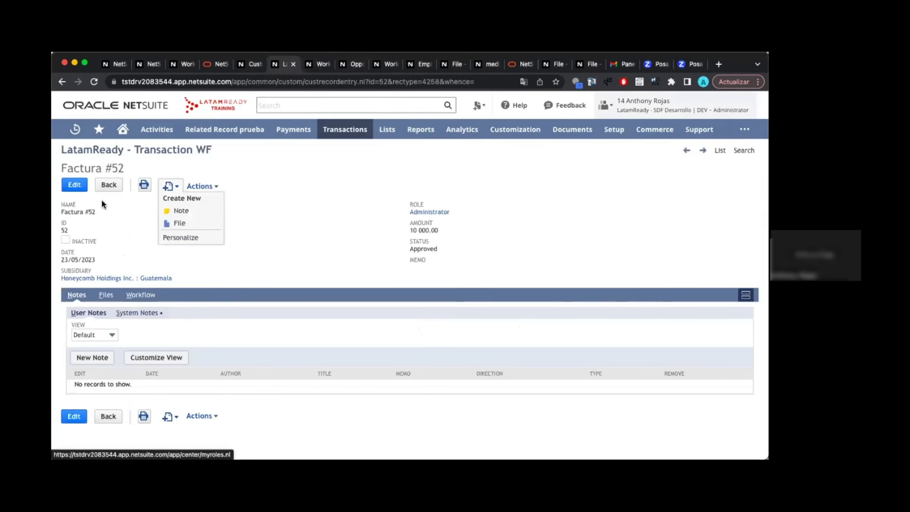
{"action": "triple_click", "coordinate": [80, 212]}
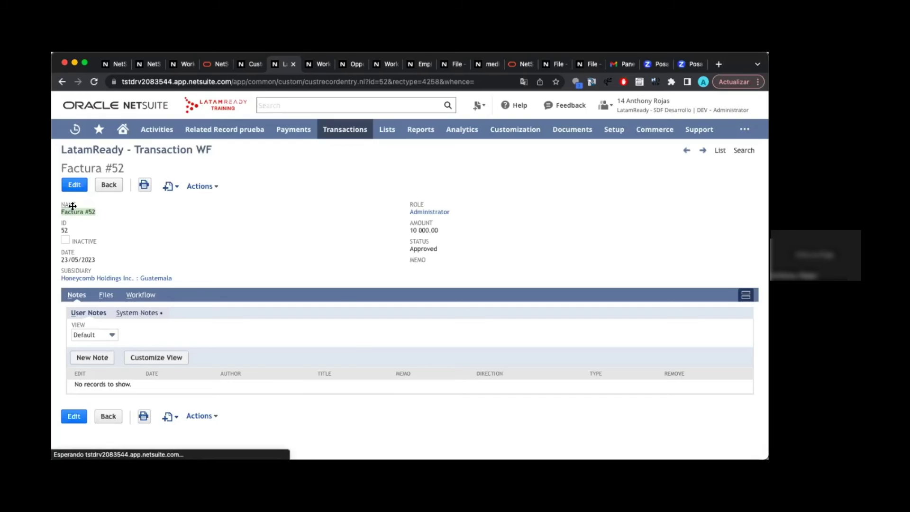
{"action": "left_click", "coordinate": [71, 206]}
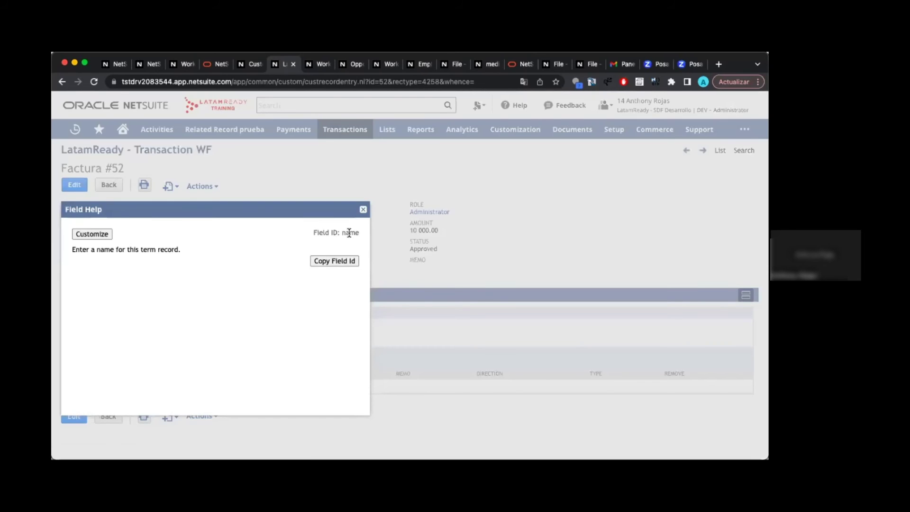
{"action": "double_click", "coordinate": [350, 232]}
{"action": "left_click", "coordinate": [363, 209]}
{"action": "left_click", "coordinate": [557, 176]}
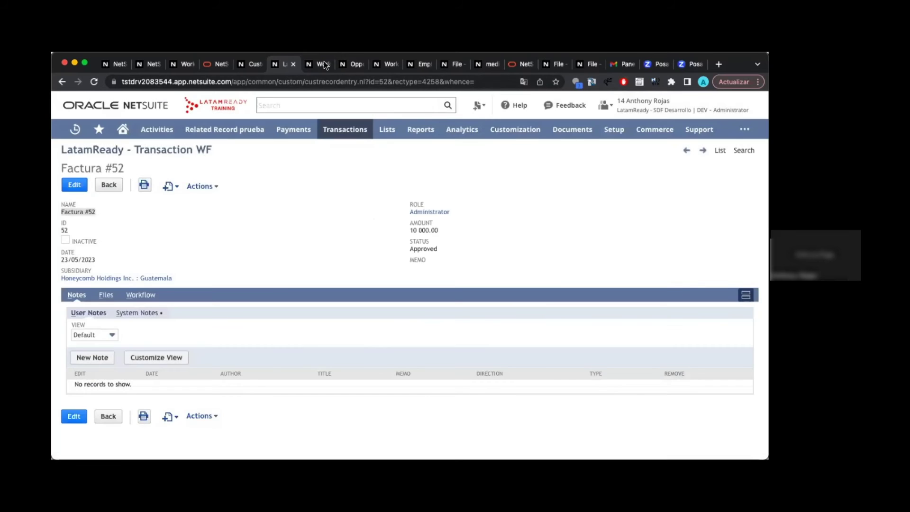
Back in the WF Webinar workflow, include the view record link in the email, save the Send Email action and close the Enviar Correo state
{"action": "left_click", "coordinate": [317, 64]}
{"action": "left_click", "coordinate": [430, 341]}
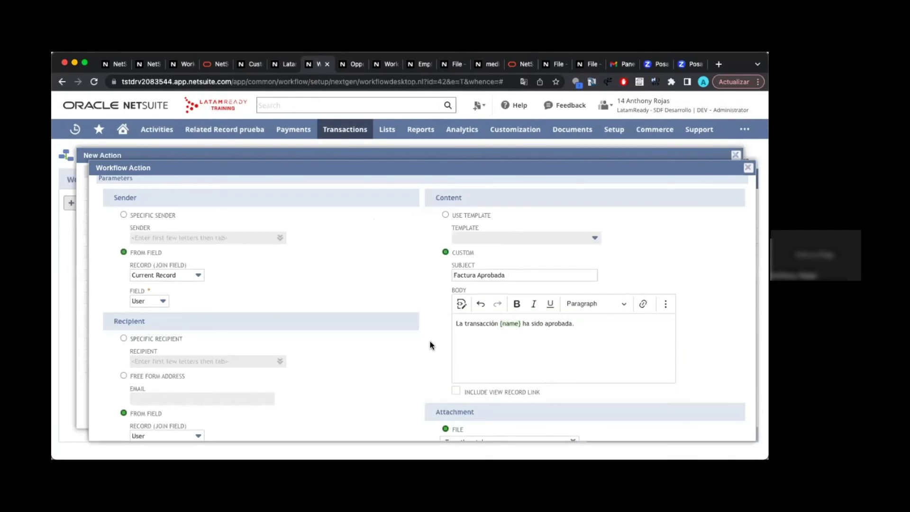
{"action": "scroll", "coordinate": [430, 340], "scroll_direction": "down", "scroll_amount": 3}
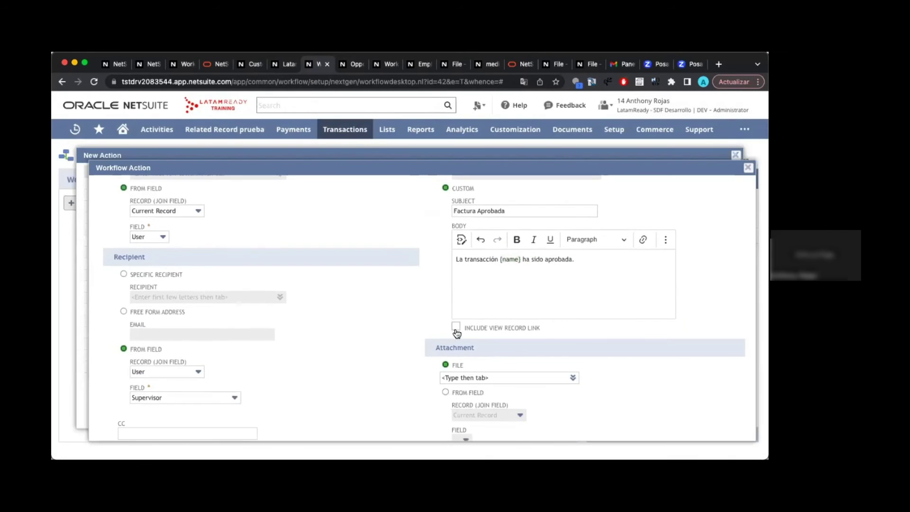
{"action": "left_click", "coordinate": [456, 326]}
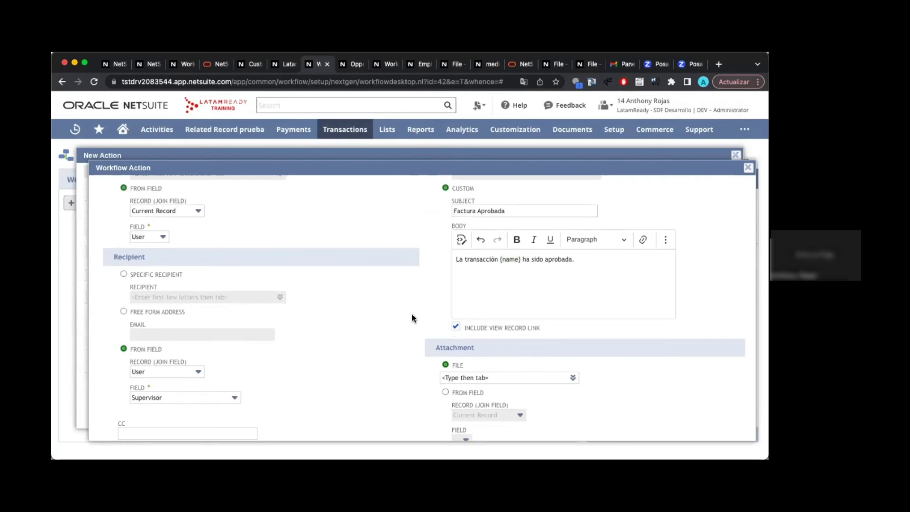
{"action": "scroll", "coordinate": [412, 316], "scroll_direction": "down", "scroll_amount": 3}
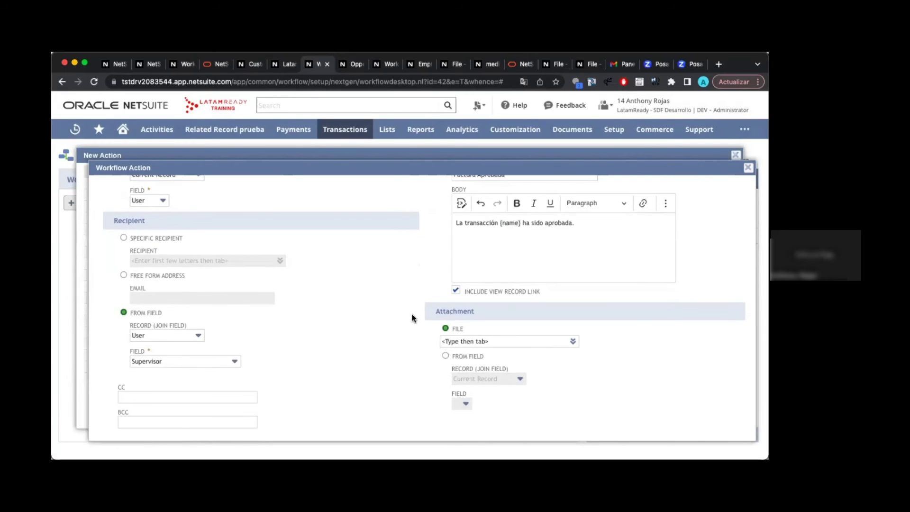
{"action": "scroll", "coordinate": [294, 279], "scroll_direction": "up", "scroll_amount": 5}
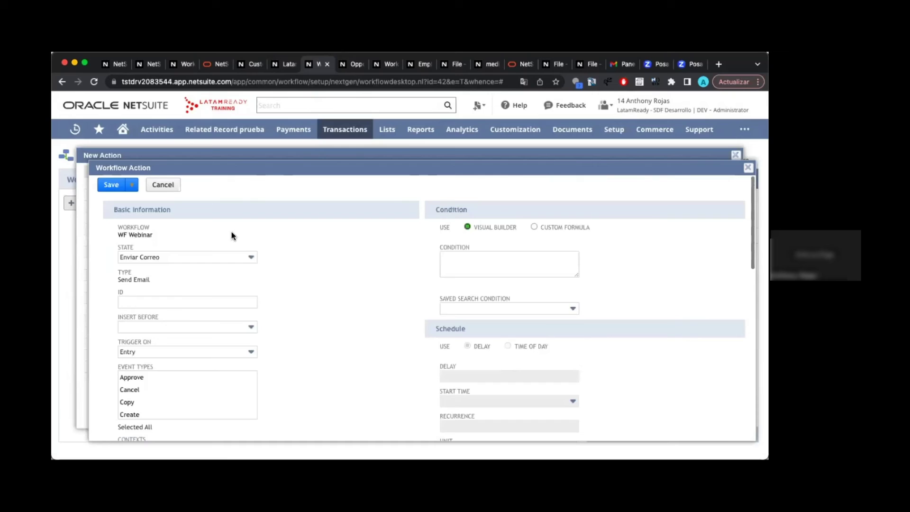
{"action": "left_click", "coordinate": [111, 187]}
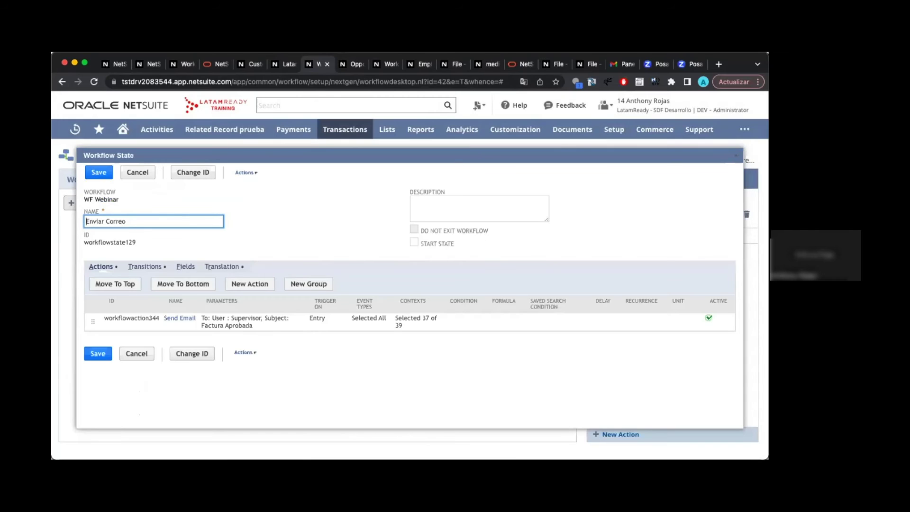
{"action": "left_click", "coordinate": [736, 155]}
Add a Lock Record action with its default settings to the Bloquear Record state and save the state
{"action": "left_click", "coordinate": [319, 340]}
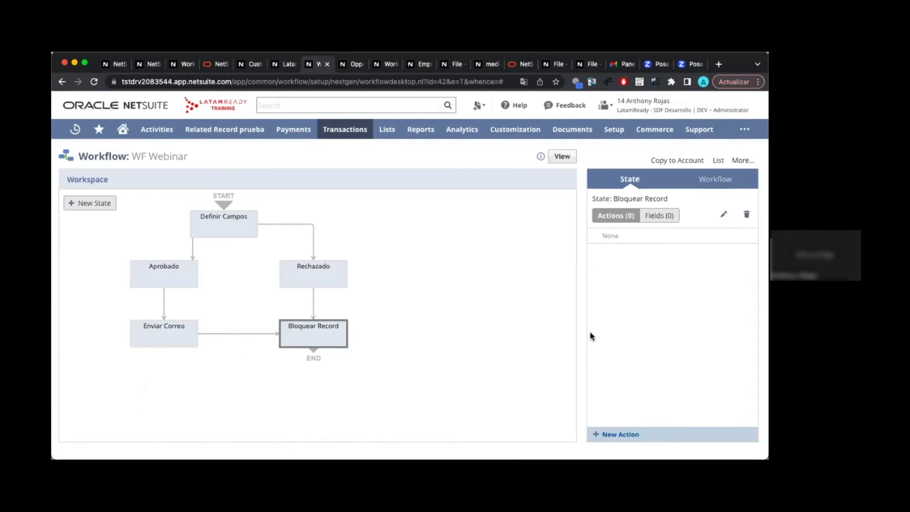
{"action": "double_click", "coordinate": [321, 340]}
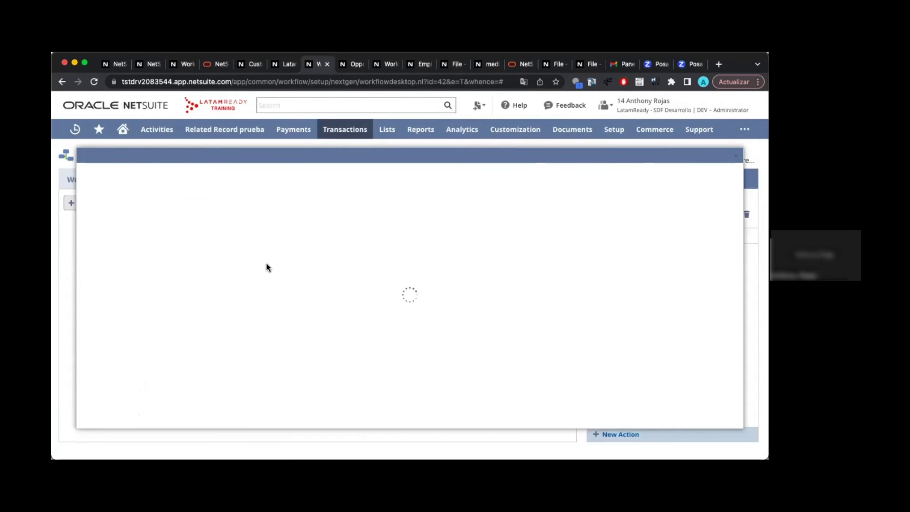
{"action": "left_click", "coordinate": [241, 284]}
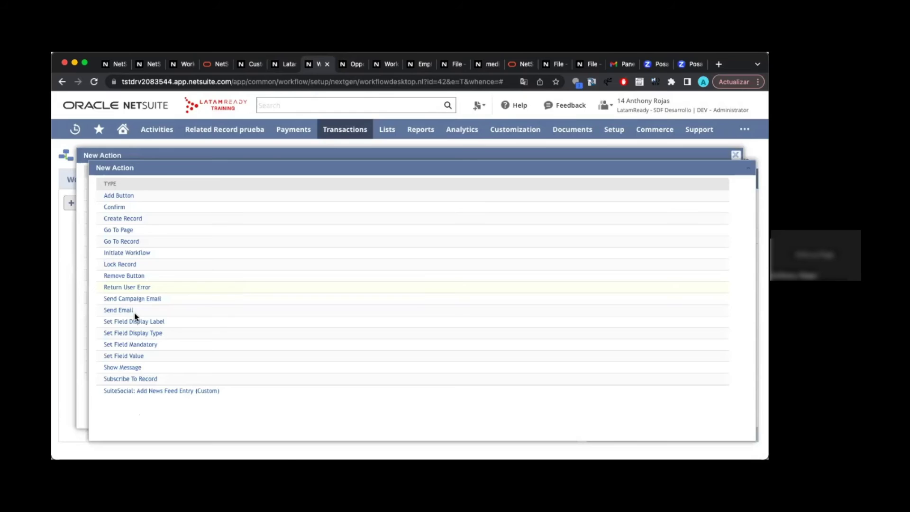
{"action": "left_click", "coordinate": [124, 267]}
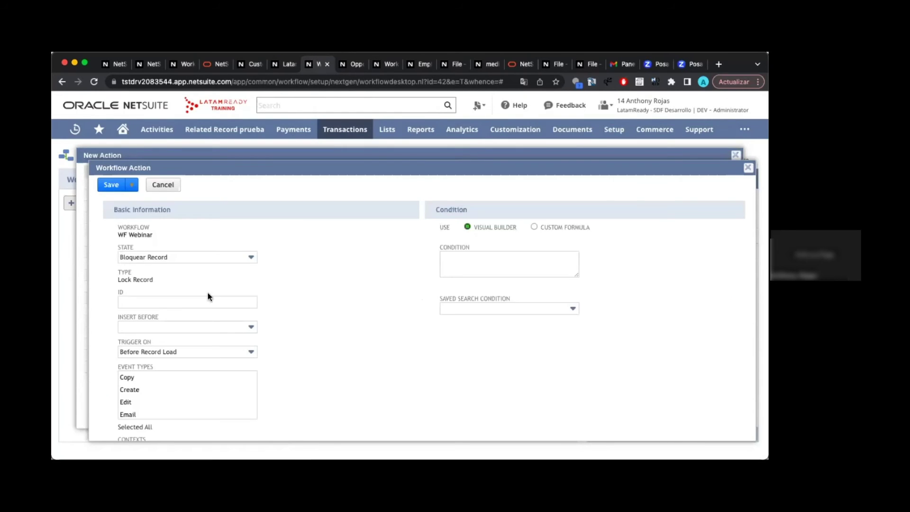
{"action": "scroll", "coordinate": [227, 304], "scroll_direction": "down", "scroll_amount": 2}
{"action": "scroll", "coordinate": [249, 309], "scroll_direction": "down", "scroll_amount": 3}
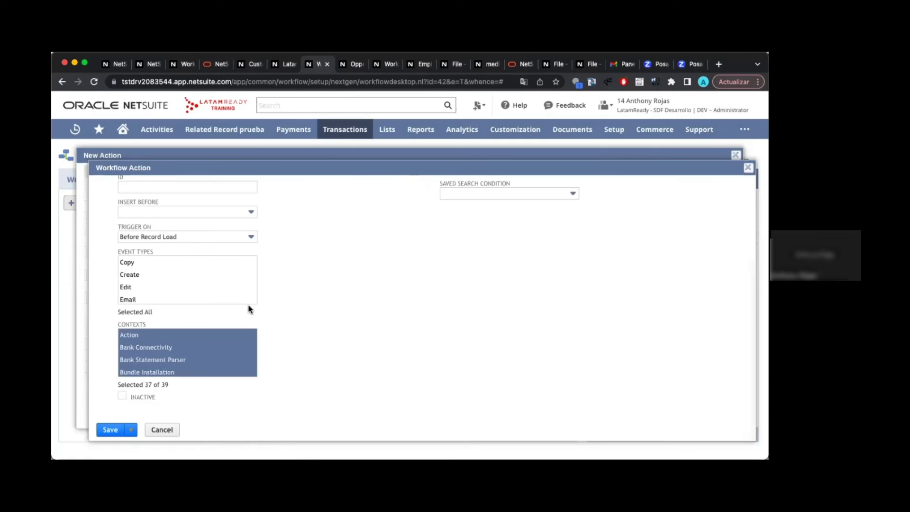
{"action": "scroll", "coordinate": [249, 309], "scroll_direction": "up", "scroll_amount": 4}
{"action": "scroll", "coordinate": [249, 306], "scroll_direction": "down", "scroll_amount": 2}
{"action": "left_click", "coordinate": [110, 431]}
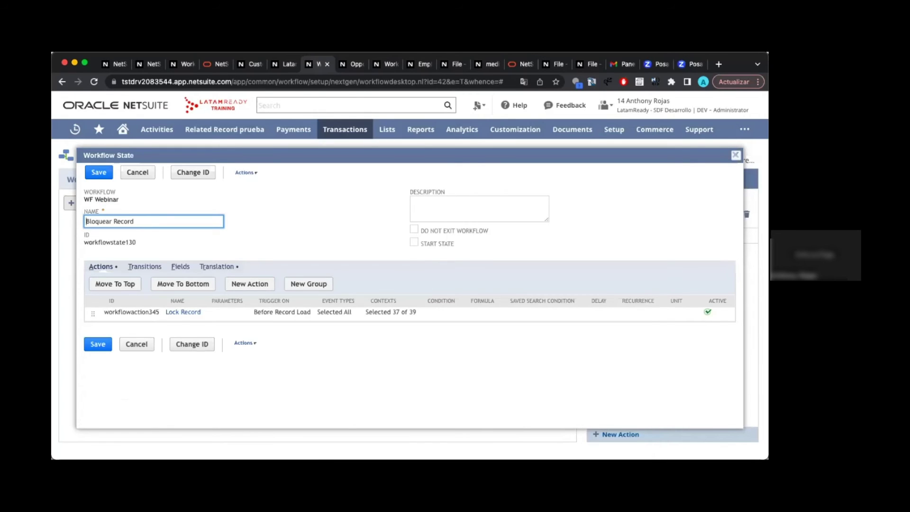
{"action": "left_click", "coordinate": [99, 173]}
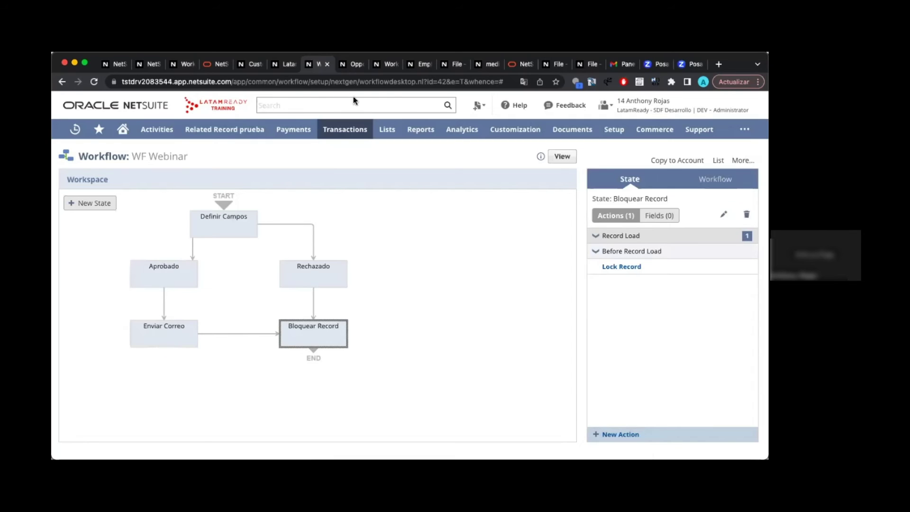
Start a new LatamReady - Transaction WF record from the Factura #52 record and name it "Factura #53"
{"action": "left_click", "coordinate": [288, 65]}
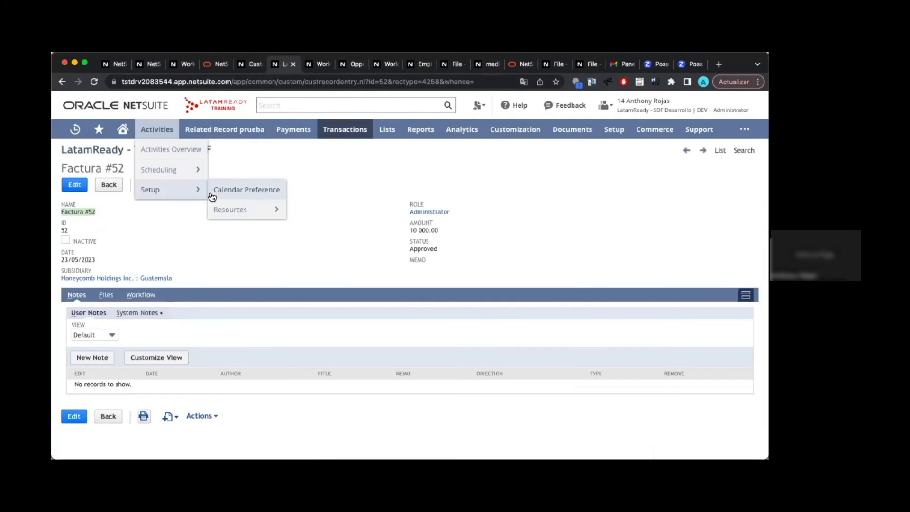
{"action": "left_click", "coordinate": [203, 198]}
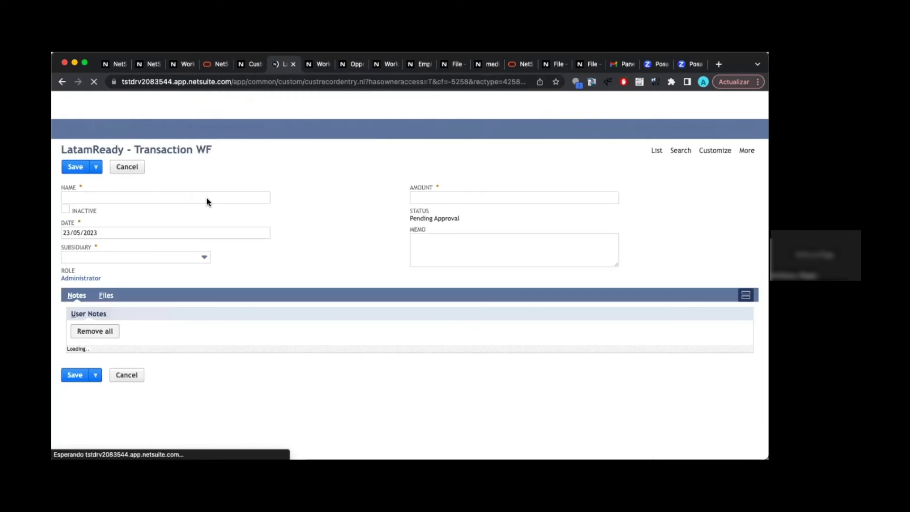
{"action": "left_click", "coordinate": [196, 197]}
{"action": "type", "text": "Factu"}
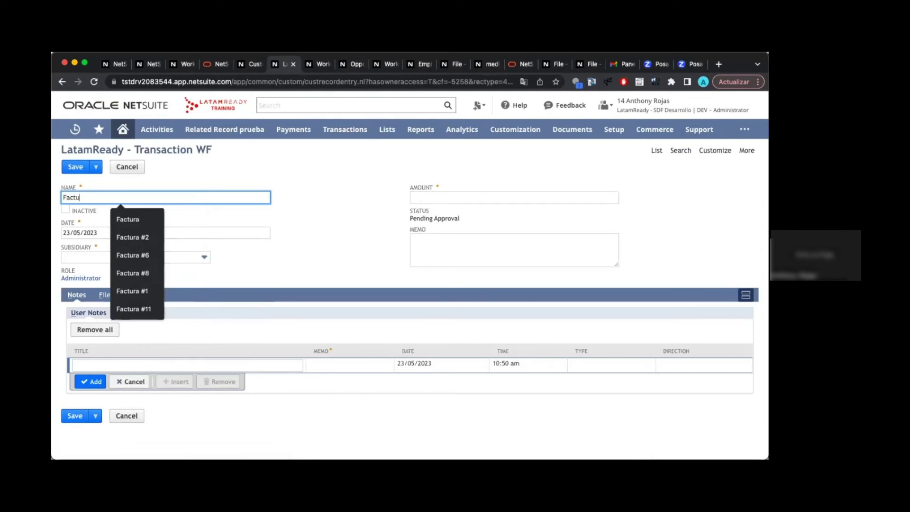
{"action": "type", "text": "ra #53"}
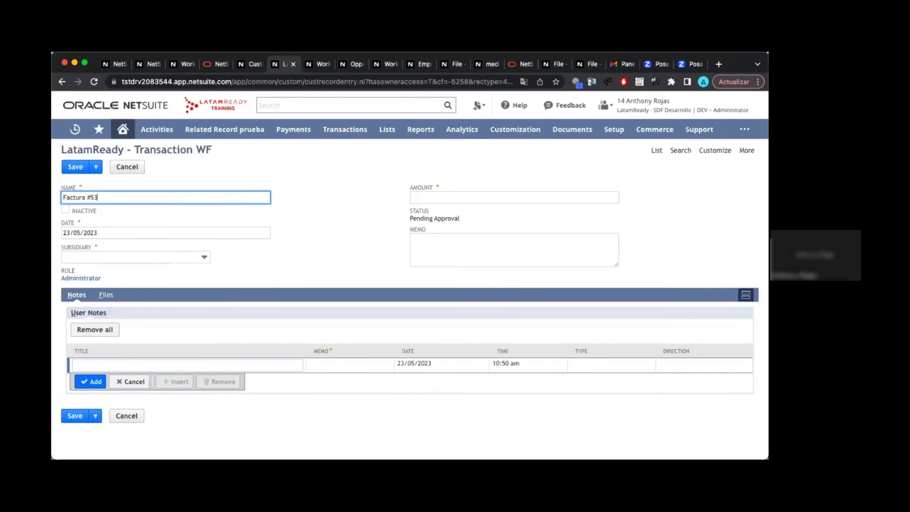
Set the subsidiary to Honeycomb Holdings Inc. : Guatemala and the amount to 10000, and save the record
{"action": "left_click", "coordinate": [178, 253]}
{"action": "left_click", "coordinate": [162, 298]}
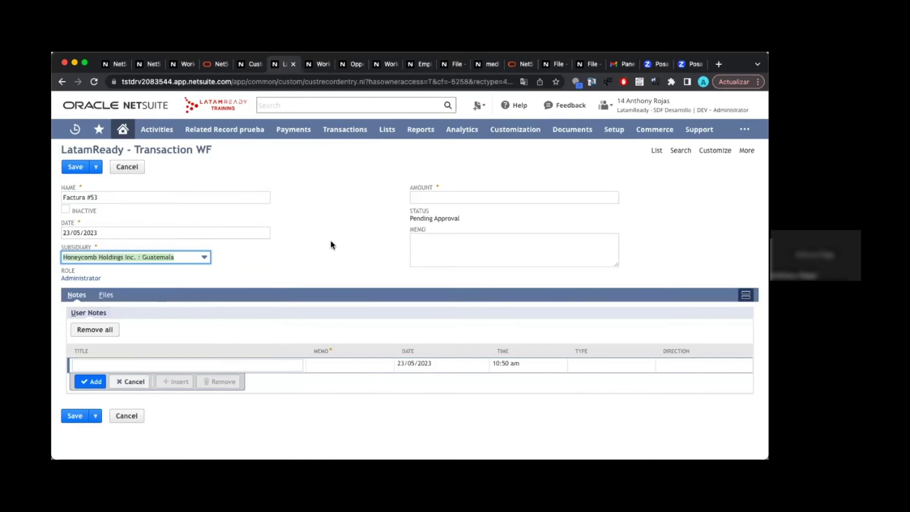
{"action": "left_click", "coordinate": [414, 198]}
{"action": "type", "text": "10000"}
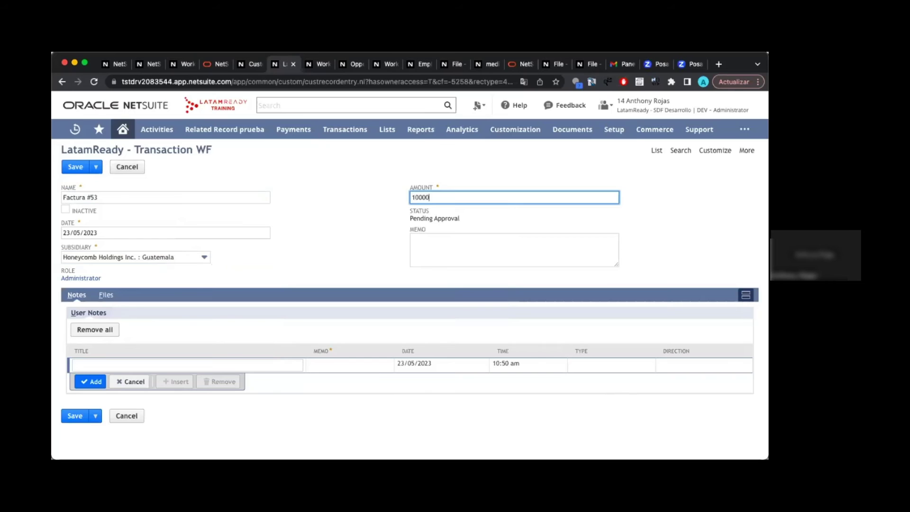
{"action": "left_click", "coordinate": [340, 219]}
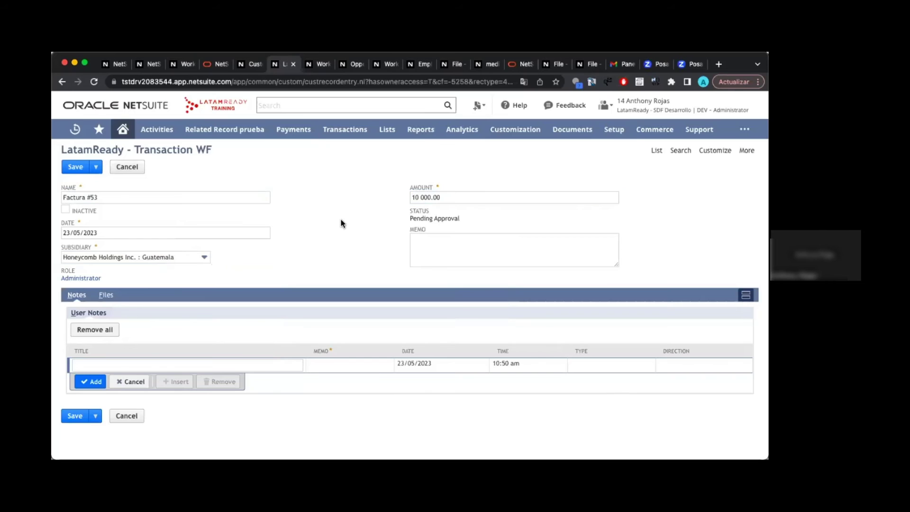
{"action": "left_click", "coordinate": [69, 170]}
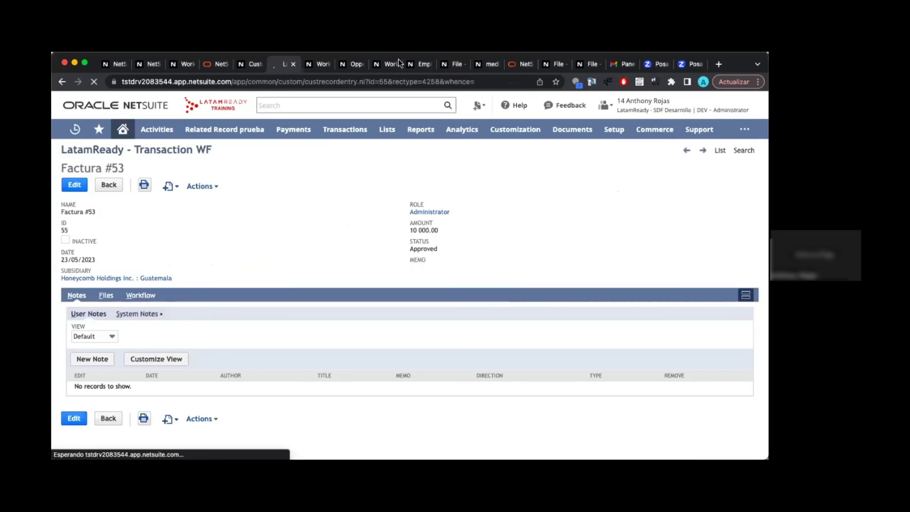
Refresh the messages list on the employee record to check for the approval email, and return to the Factura #53 record
{"action": "left_click", "coordinate": [416, 64]}
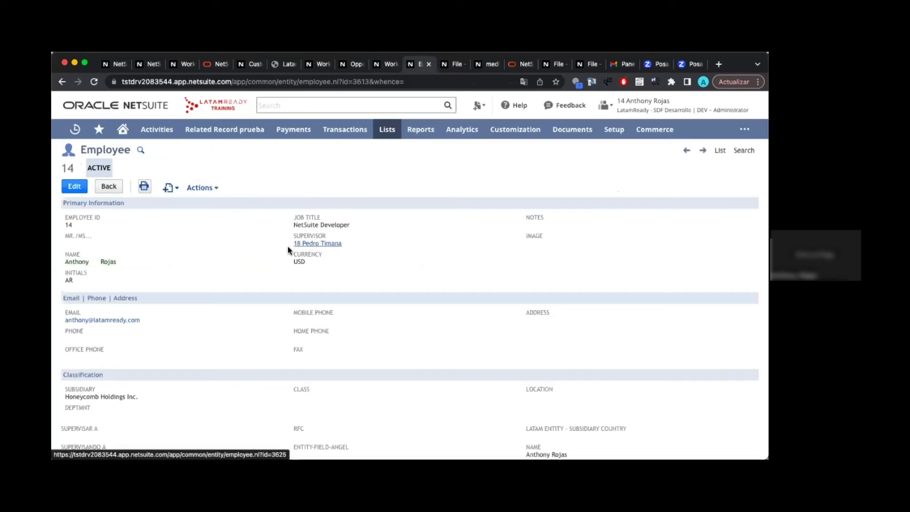
{"action": "scroll", "coordinate": [229, 263], "scroll_direction": "down", "scroll_amount": 10}
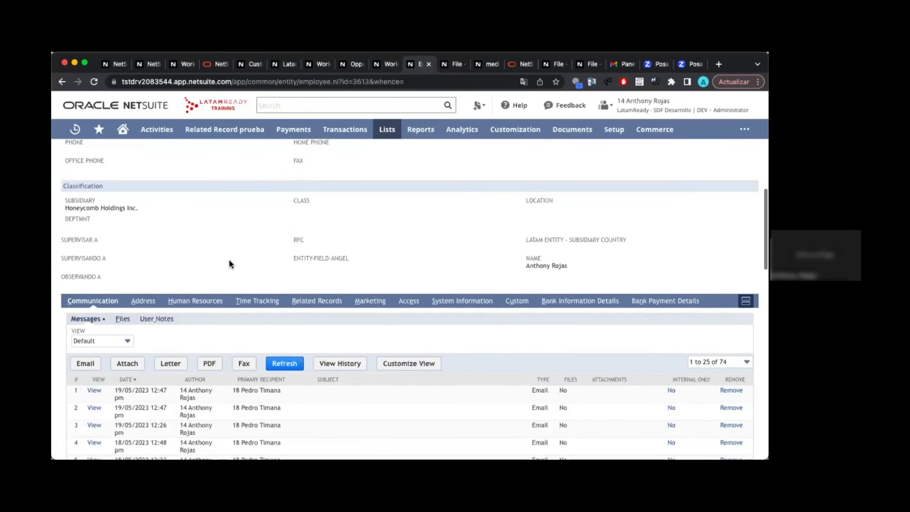
{"action": "left_click", "coordinate": [277, 311]}
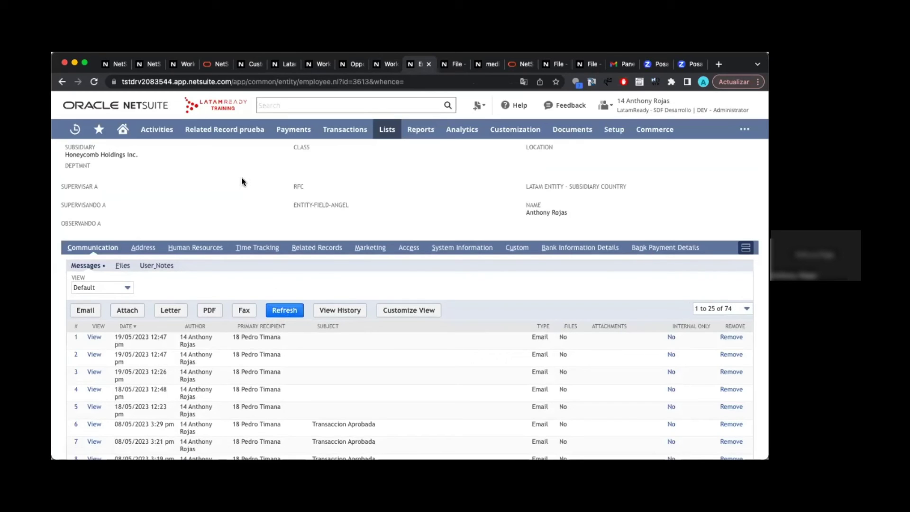
{"action": "left_click", "coordinate": [281, 64]}
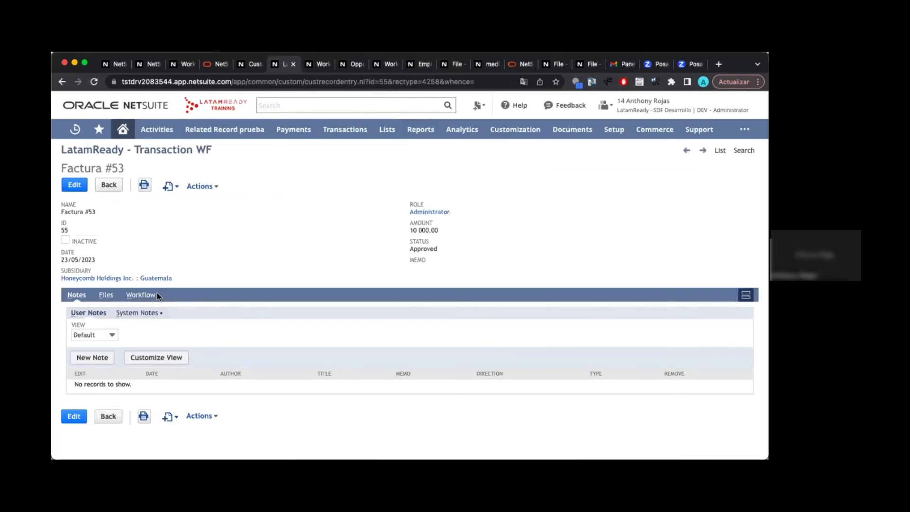
Show the workflow history of the Factura #53 record to reach the logs of its states
{"action": "left_click", "coordinate": [142, 295]}
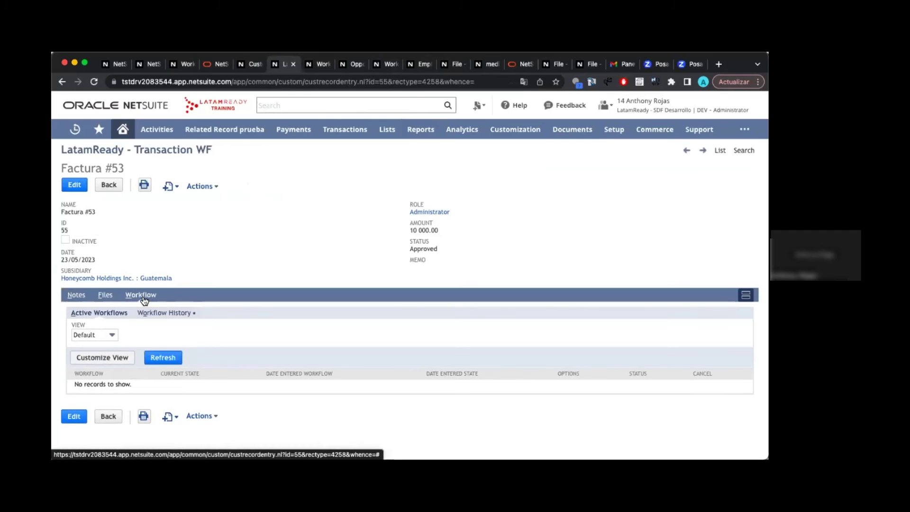
{"action": "left_click", "coordinate": [162, 313]}
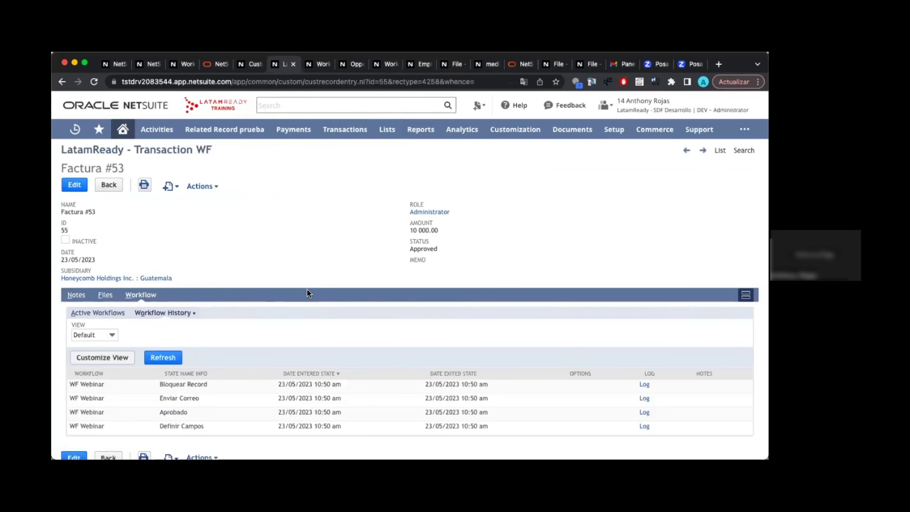
{"action": "scroll", "coordinate": [331, 293], "scroll_direction": "down", "scroll_amount": 1}
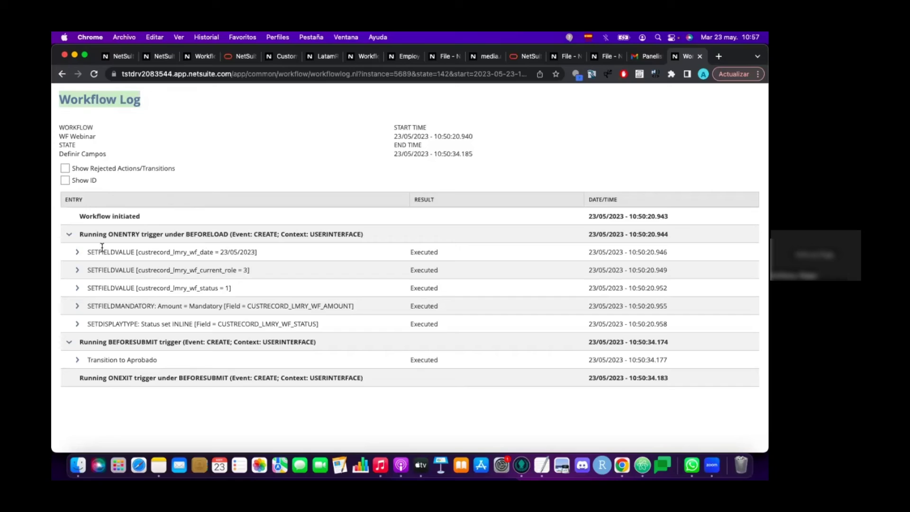
Examine the Definir Campos log entries for the date, current role and status values, the mandatory Amount field and the Status display type
{"action": "double_click", "coordinate": [205, 252]}
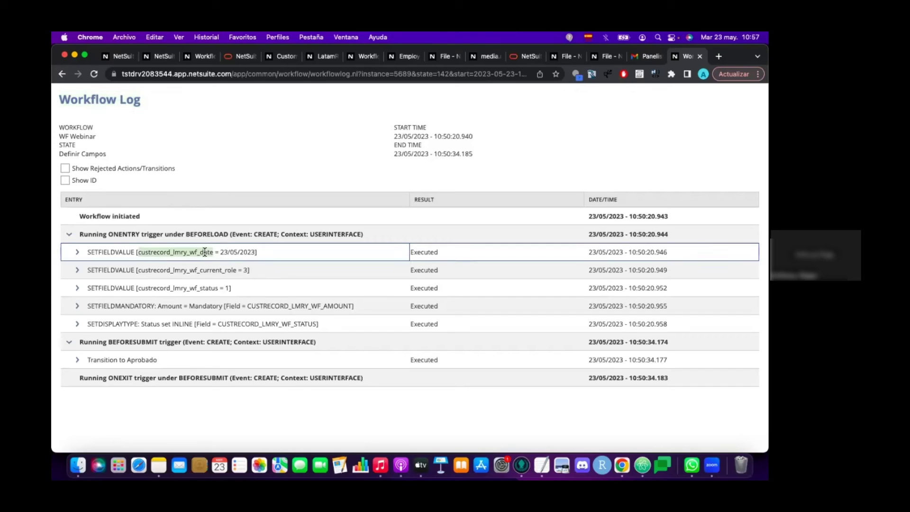
{"action": "double_click", "coordinate": [233, 252]}
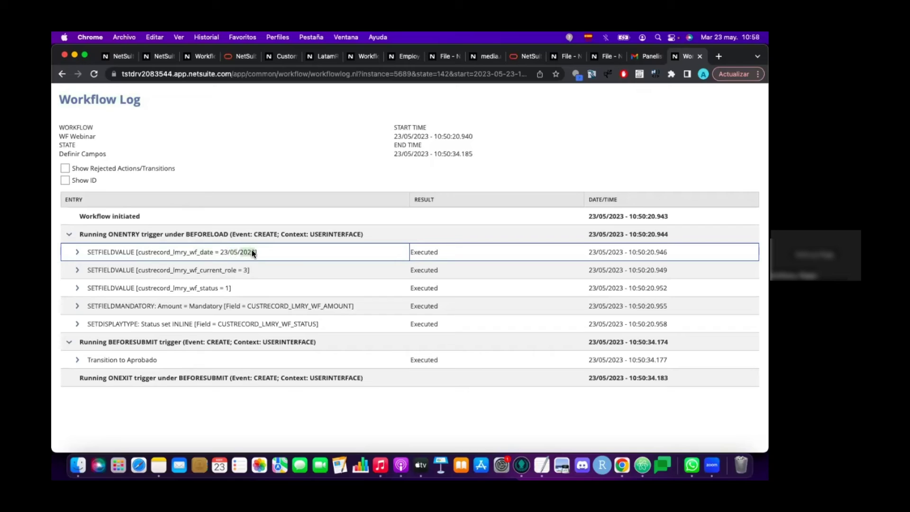
{"action": "left_click", "coordinate": [430, 248]}
{"action": "double_click", "coordinate": [223, 270]}
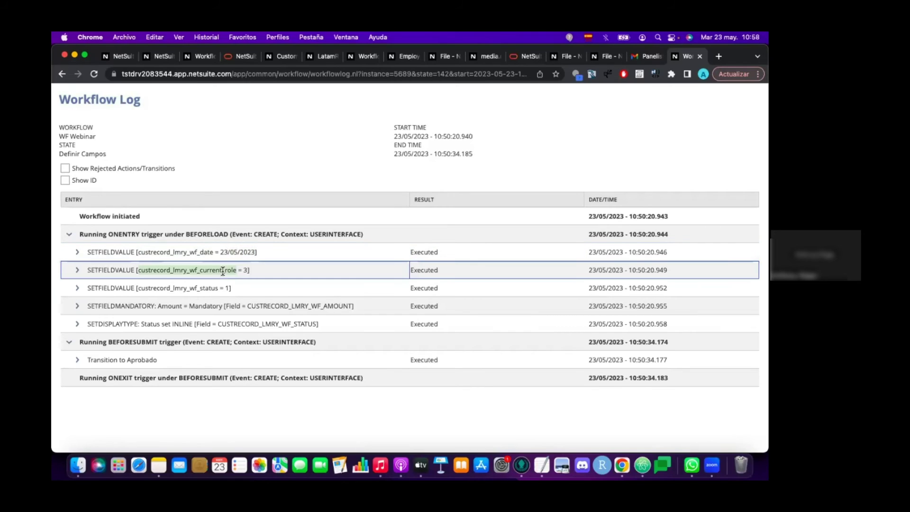
{"action": "left_click", "coordinate": [247, 270]}
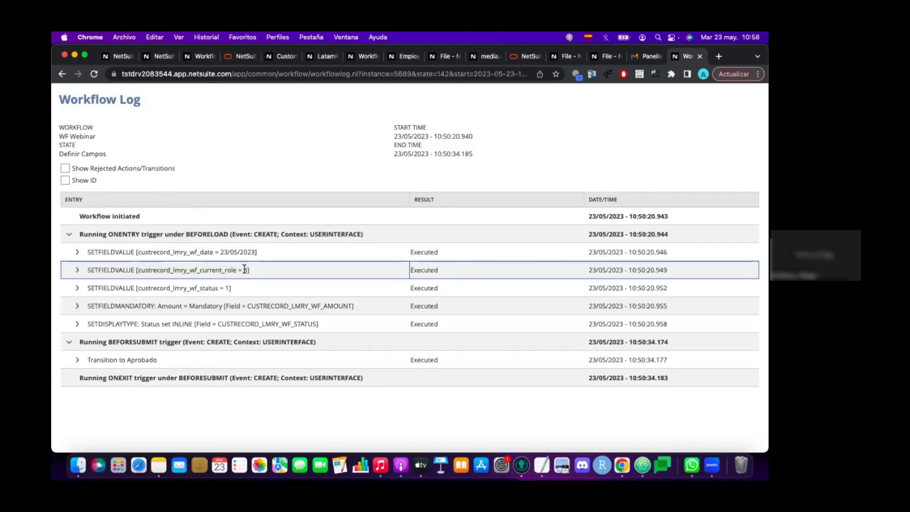
{"action": "double_click", "coordinate": [198, 288]}
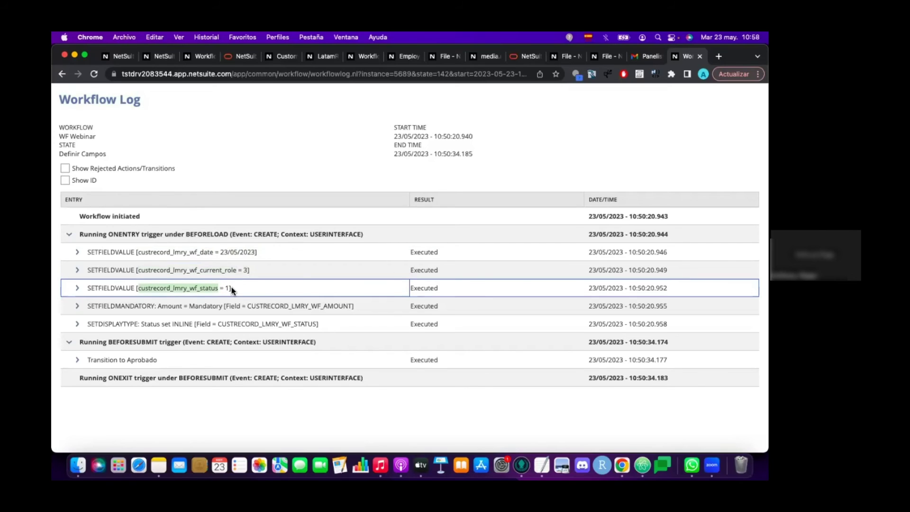
{"action": "left_click", "coordinate": [163, 305]}
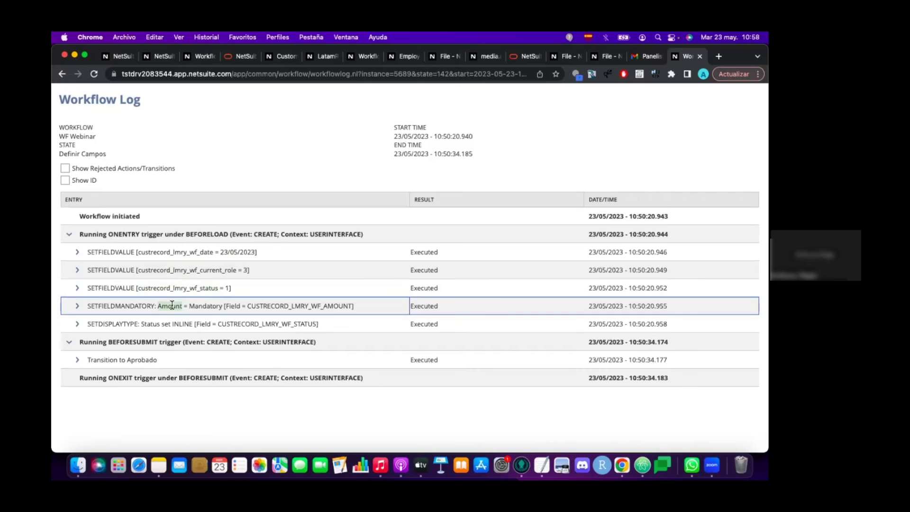
{"action": "double_click", "coordinate": [205, 306]}
{"action": "double_click", "coordinate": [178, 323]}
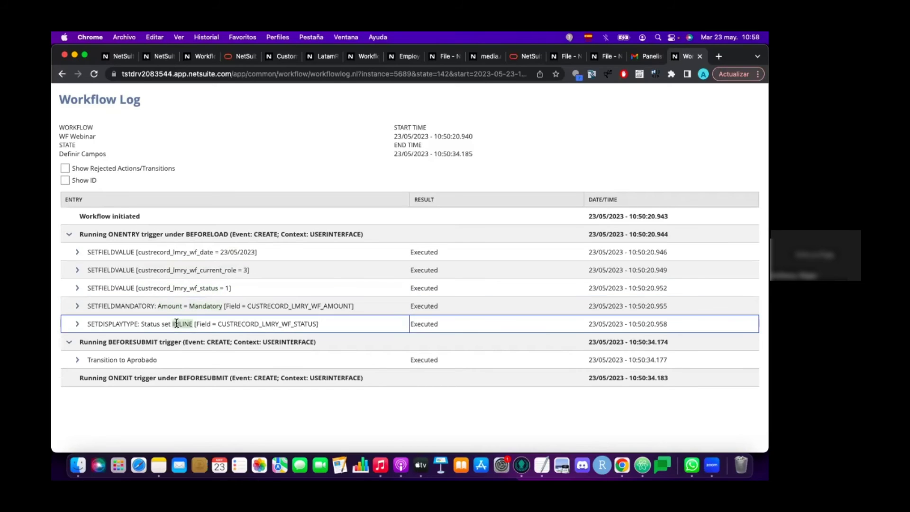
{"action": "double_click", "coordinate": [302, 324]}
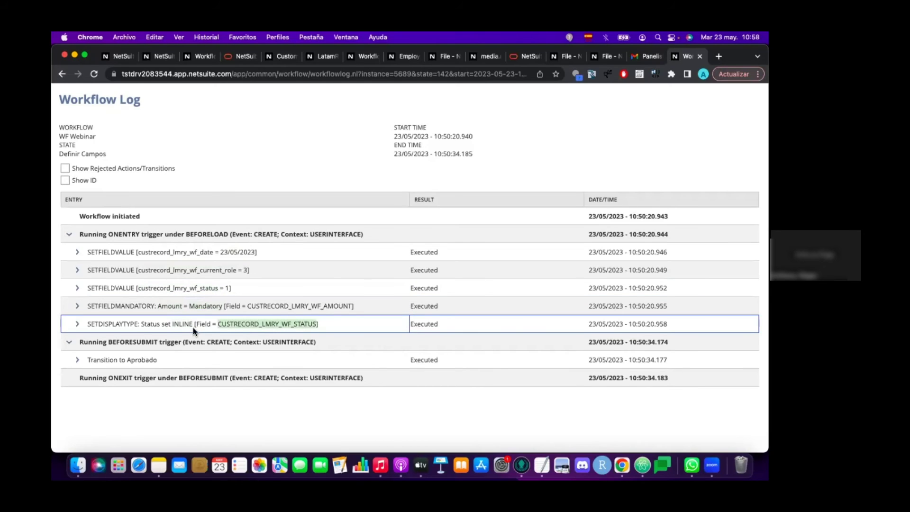
{"action": "double_click", "coordinate": [185, 323]}
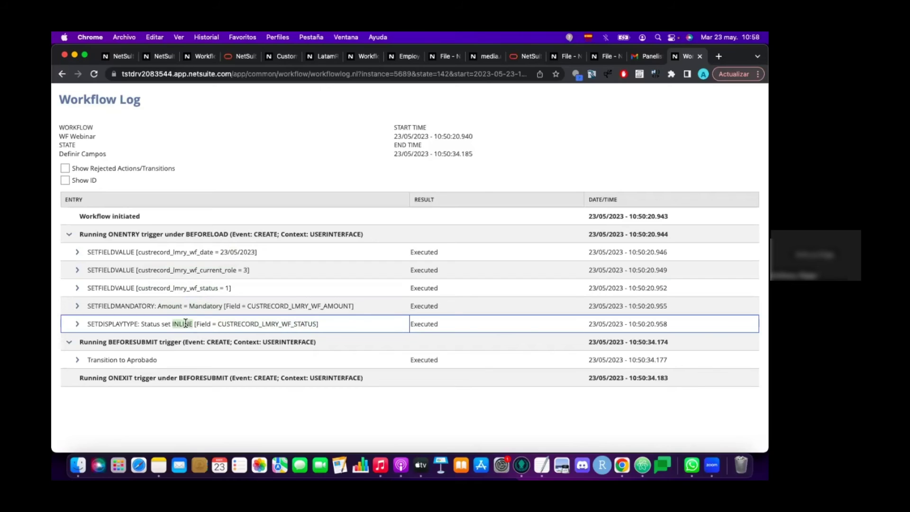
Expand the Transition to Aprobado entry in the Definir Campos log and examine its condition
{"action": "left_click", "coordinate": [78, 361]}
{"action": "left_click", "coordinate": [78, 362]}
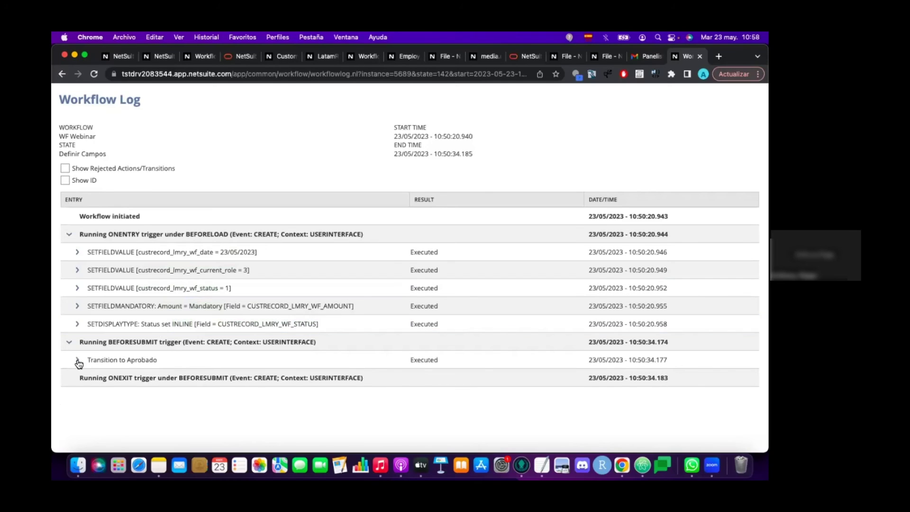
{"action": "left_click", "coordinate": [78, 362]}
{"action": "triple_click", "coordinate": [184, 376]}
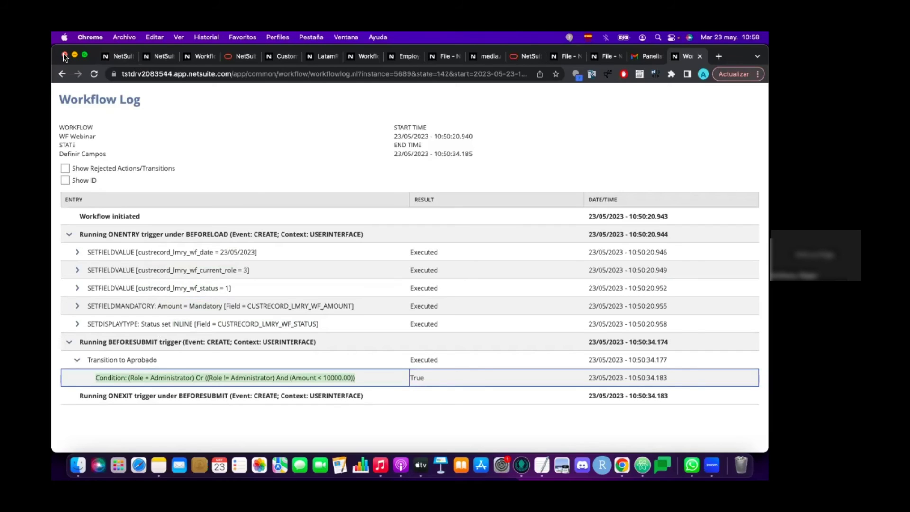
Close the leftover Bloquear Record log window and show the workflow history of Factura #53 again
{"action": "key", "text": "super+n"}
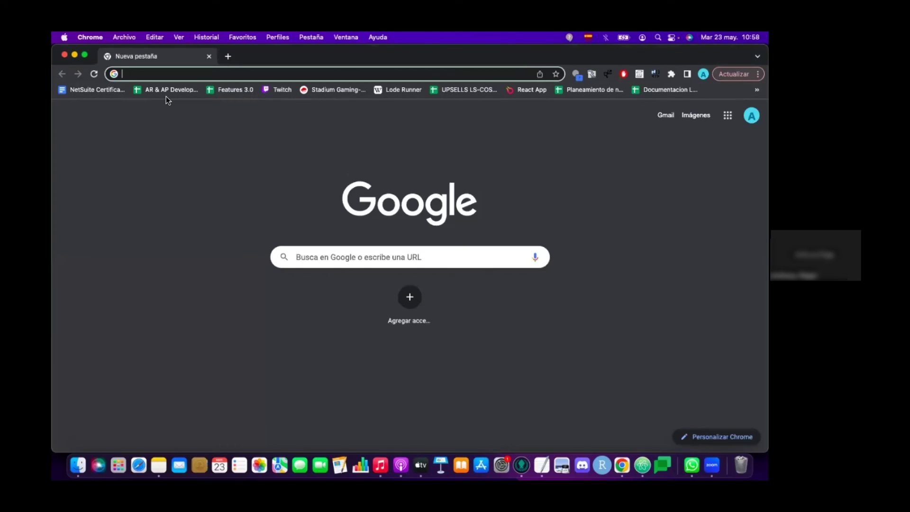
{"action": "key", "text": "ctrl+Up"}
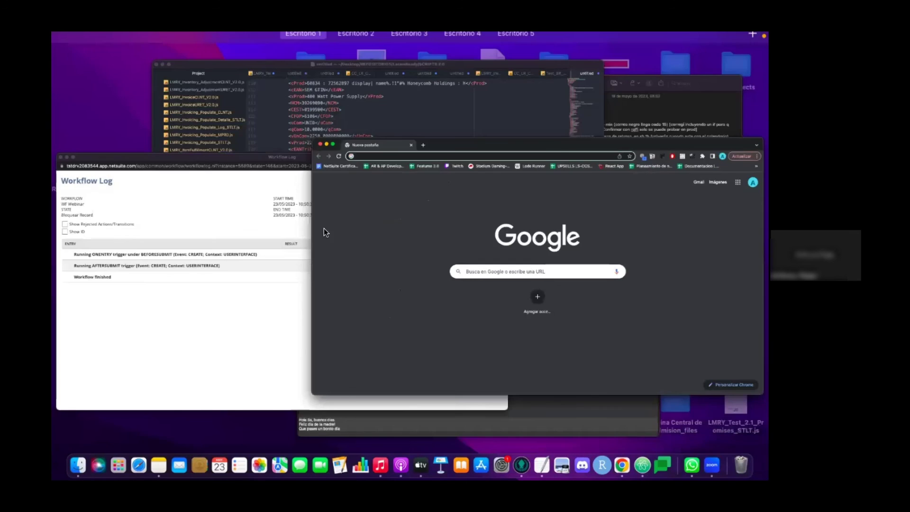
{"action": "left_click", "coordinate": [304, 246]}
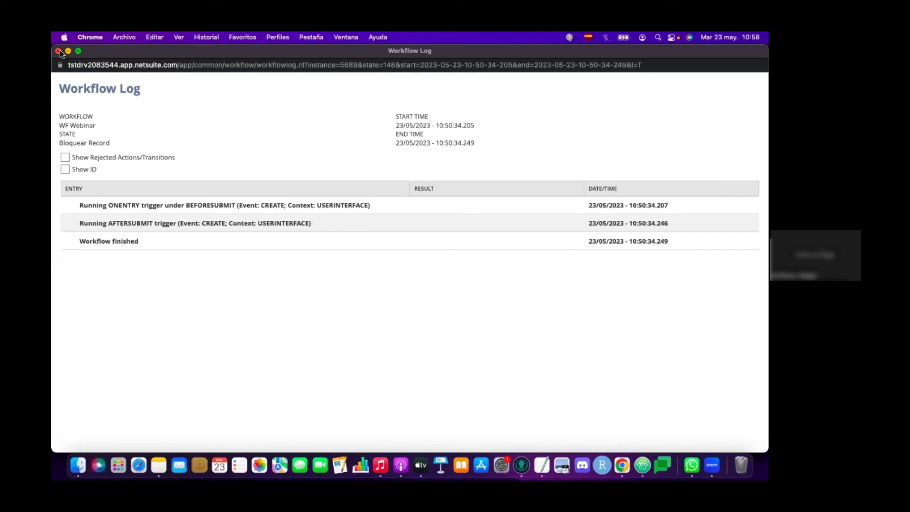
{"action": "left_click", "coordinate": [59, 51]}
{"action": "left_click", "coordinate": [146, 287]}
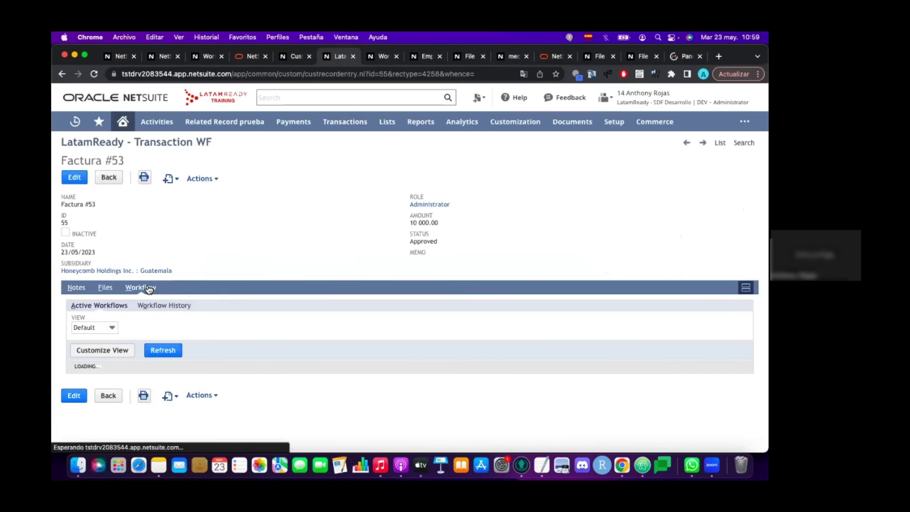
{"action": "left_click", "coordinate": [167, 306]}
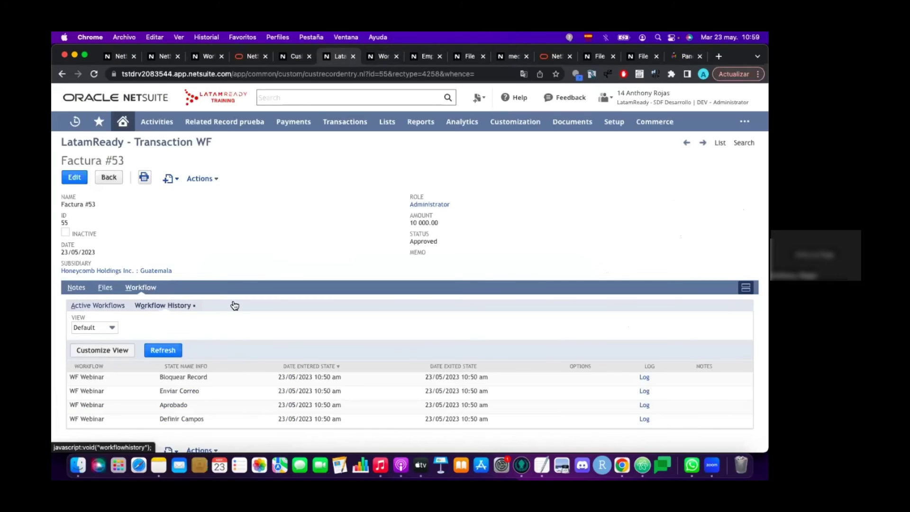
Open the Aprobado state's workflow log and load its address in a new browser tab
{"action": "left_click", "coordinate": [644, 406]}
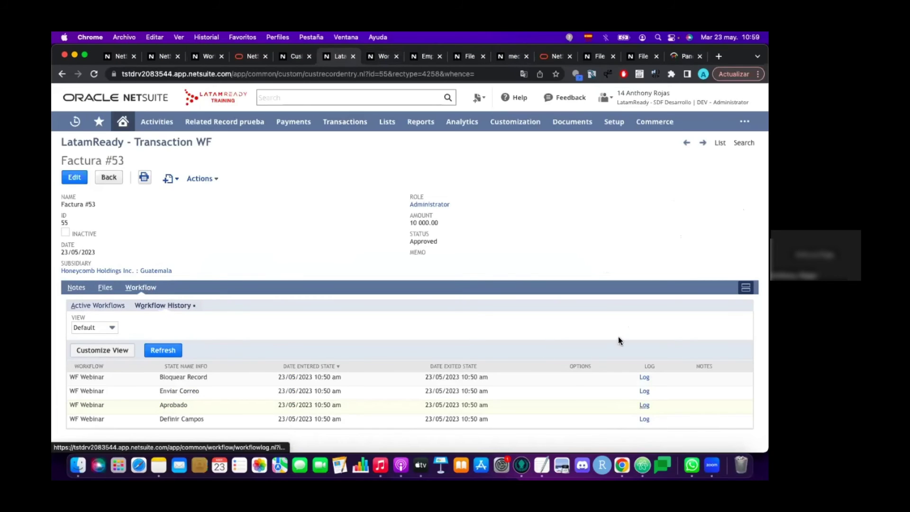
{"action": "left_click", "coordinate": [440, 66]}
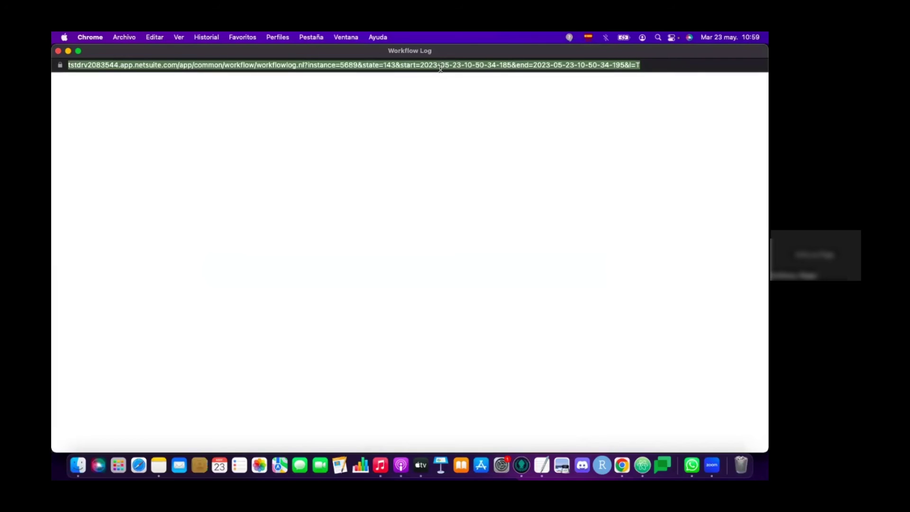
{"action": "key", "text": "super+c"}
{"action": "left_click", "coordinate": [58, 50]}
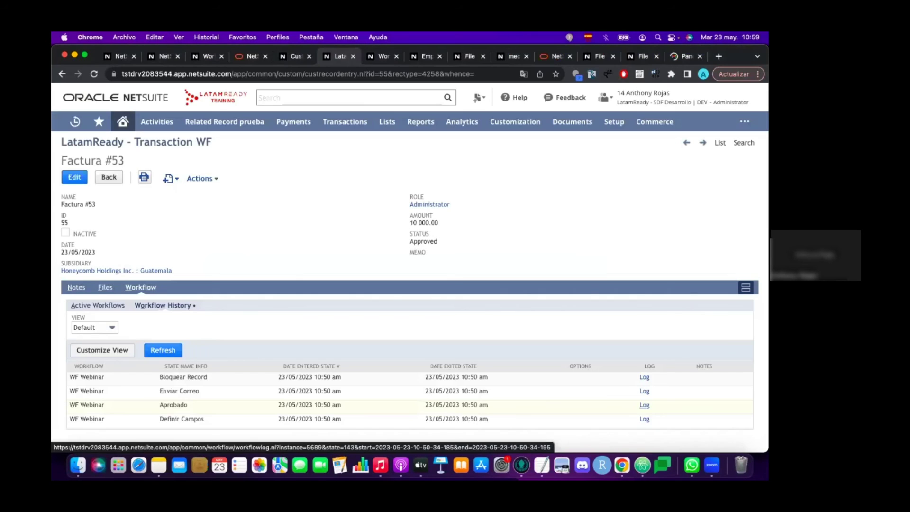
{"action": "left_click", "coordinate": [718, 56]}
{"action": "key", "text": "super+v"}
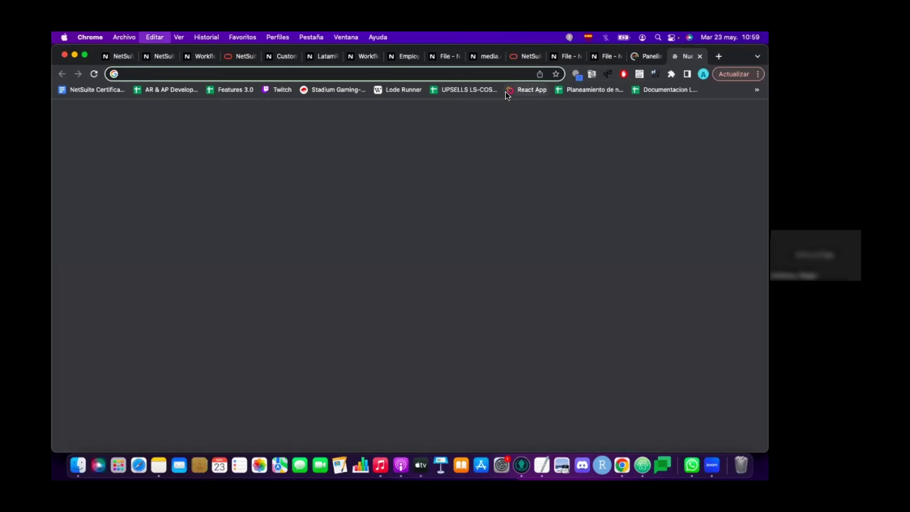
{"action": "key", "text": "Return"}
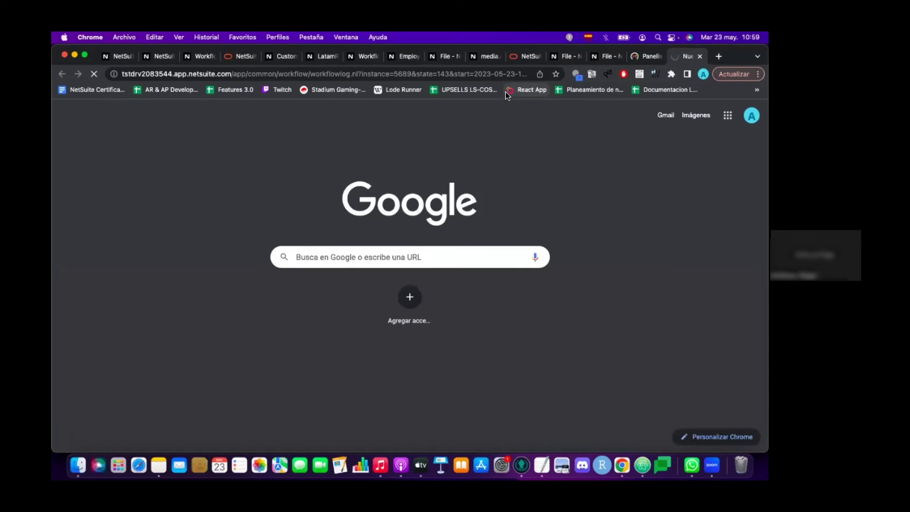
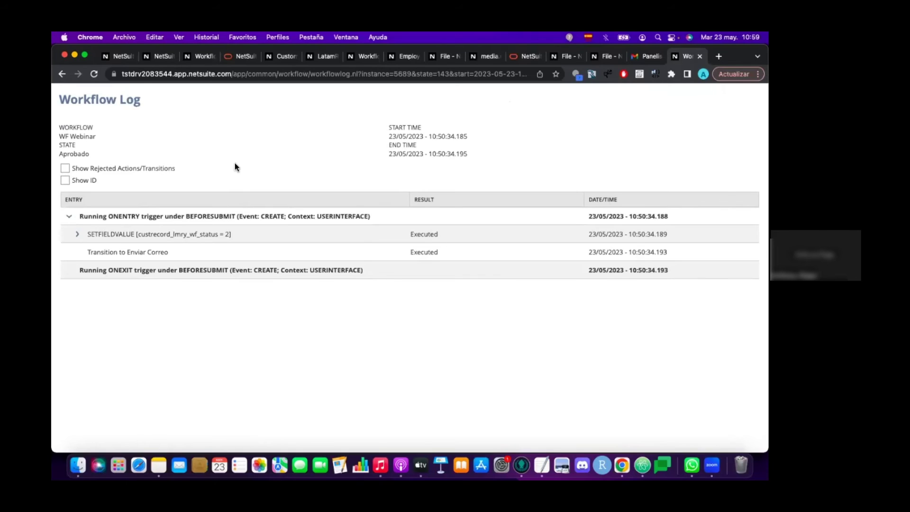
Examine the status field value set in the Aprobado log, and close the log to return to Factura #53
{"action": "double_click", "coordinate": [205, 233]}
{"action": "left_click_drag", "start_coordinate": [204, 233], "coordinate": [228, 234]}
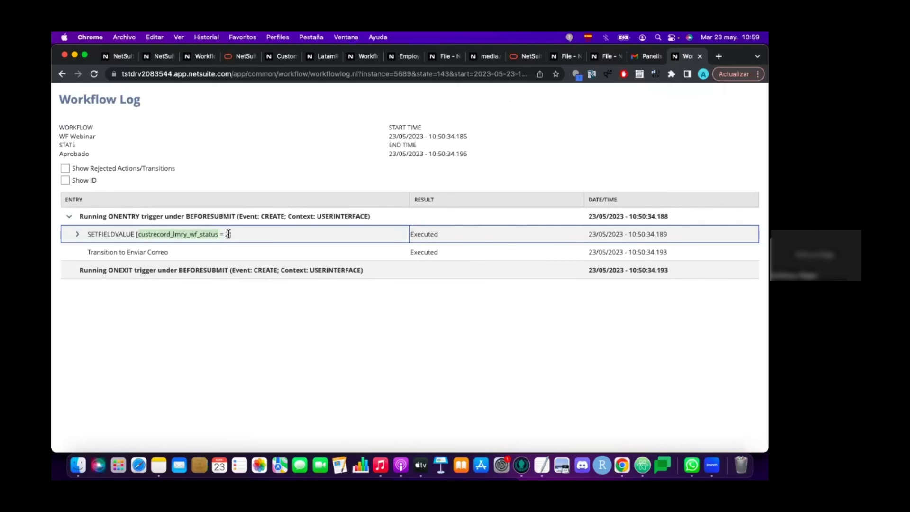
{"action": "left_click", "coordinate": [228, 233]}
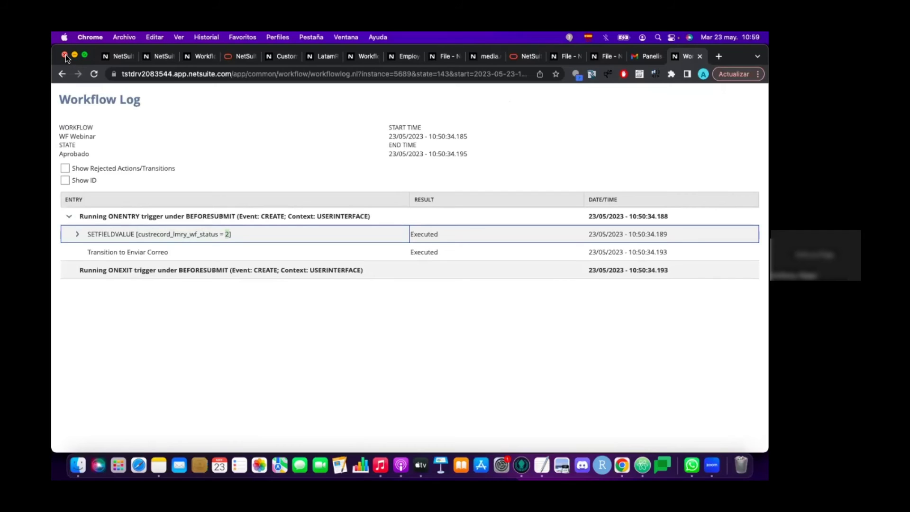
{"action": "key", "text": "super+w"}
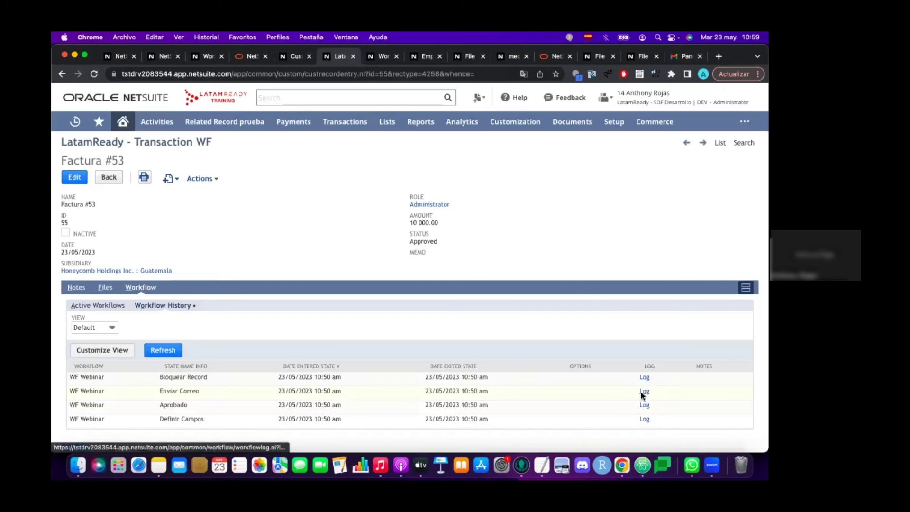
Open the Enviar Correo state's workflow log and load its address in a new browser tab
{"action": "left_click", "coordinate": [642, 391]}
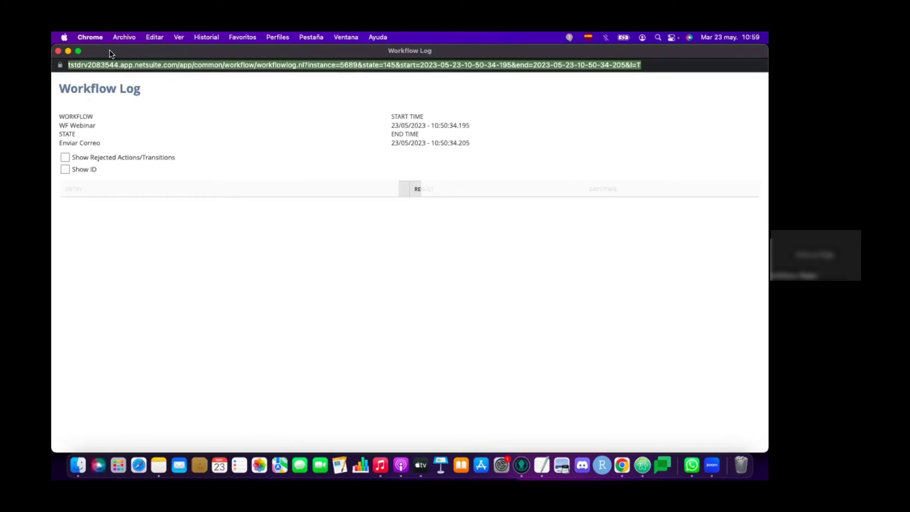
{"action": "left_click", "coordinate": [58, 51]}
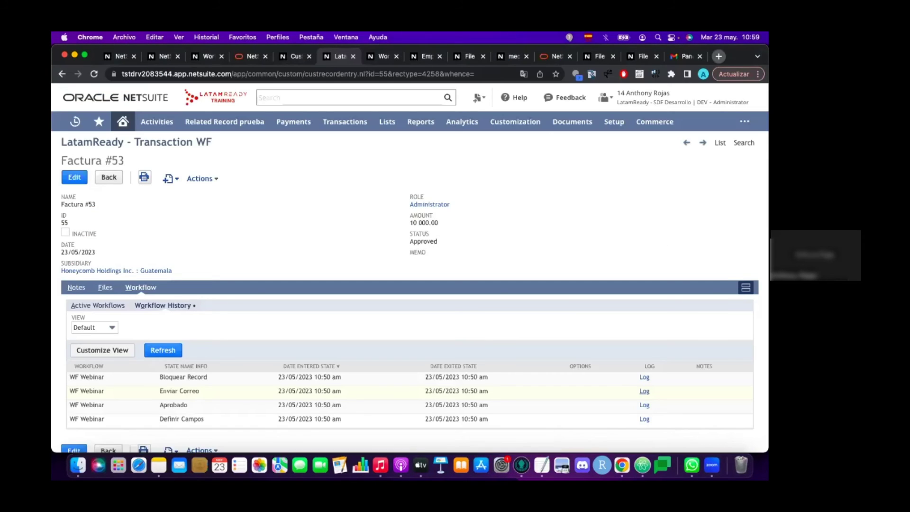
{"action": "left_click", "coordinate": [718, 57]}
{"action": "key", "text": "super+v"}
{"action": "key", "text": "Return"}
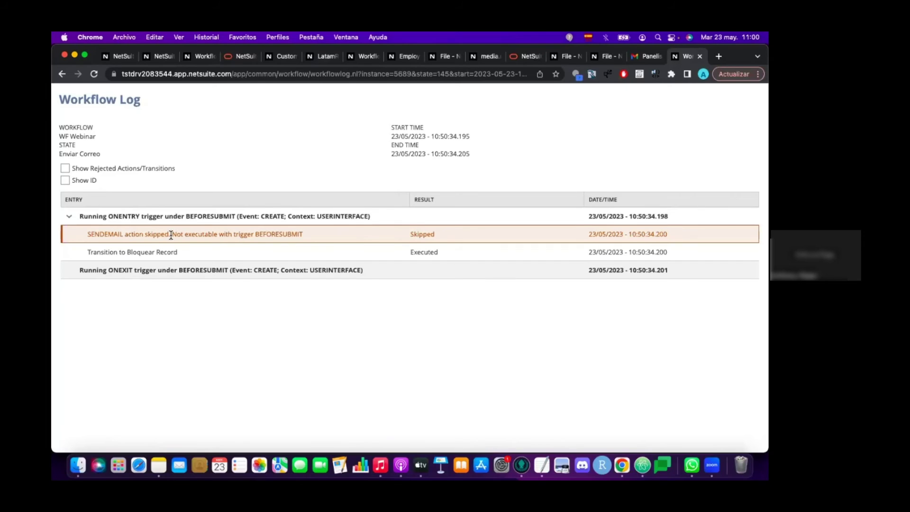
Examine the send-email action and the transition to Bloquear Record in the Enviar Correo log, and close the log
{"action": "double_click", "coordinate": [239, 234]}
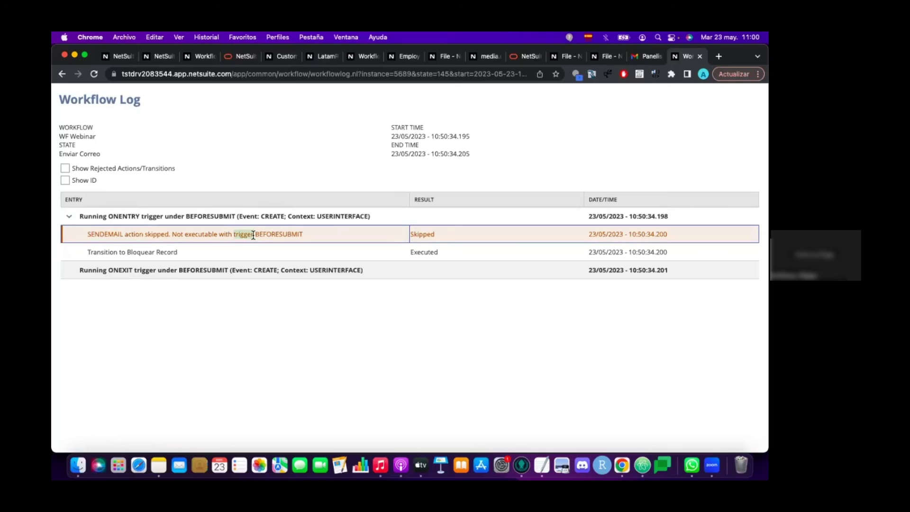
{"action": "left_click", "coordinate": [276, 235]}
{"action": "double_click", "coordinate": [276, 235]}
{"action": "double_click", "coordinate": [105, 252]}
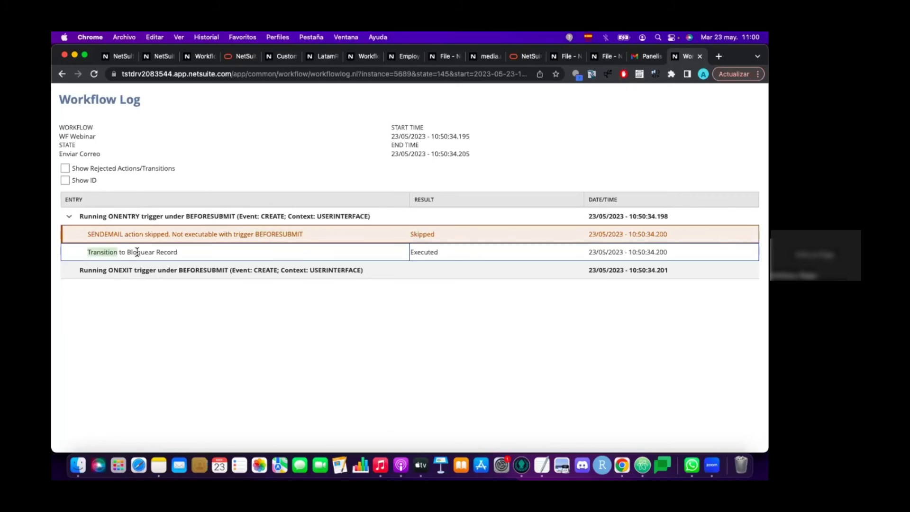
{"action": "double_click", "coordinate": [143, 252]}
{"action": "triple_click", "coordinate": [165, 252]}
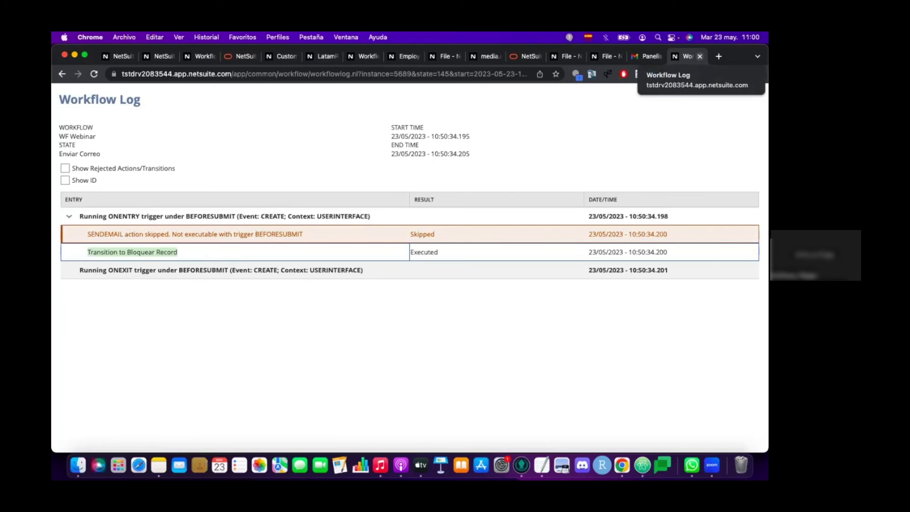
{"action": "left_click", "coordinate": [699, 56]}
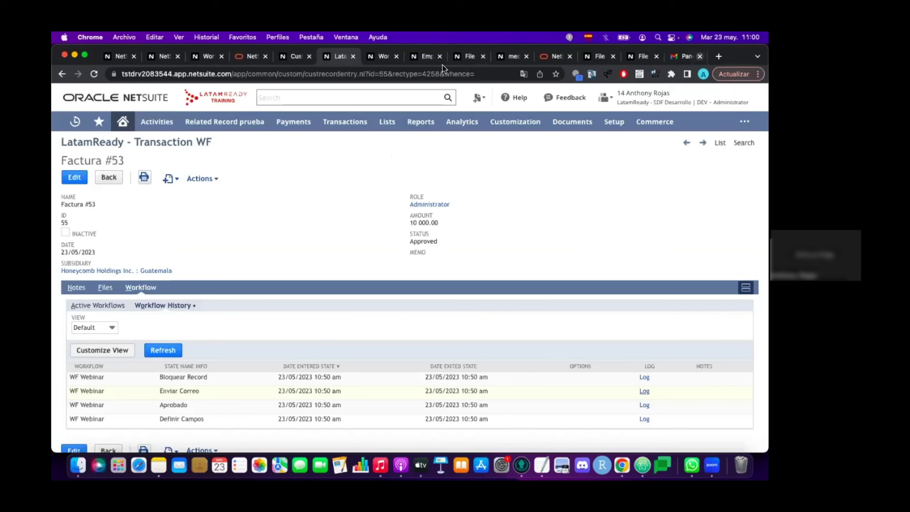
Set the WF Webinar transition from Aprobado to Enviar Correo to occur on After Record Submit, and save it
{"action": "left_click", "coordinate": [379, 56]}
{"action": "left_click", "coordinate": [175, 333]}
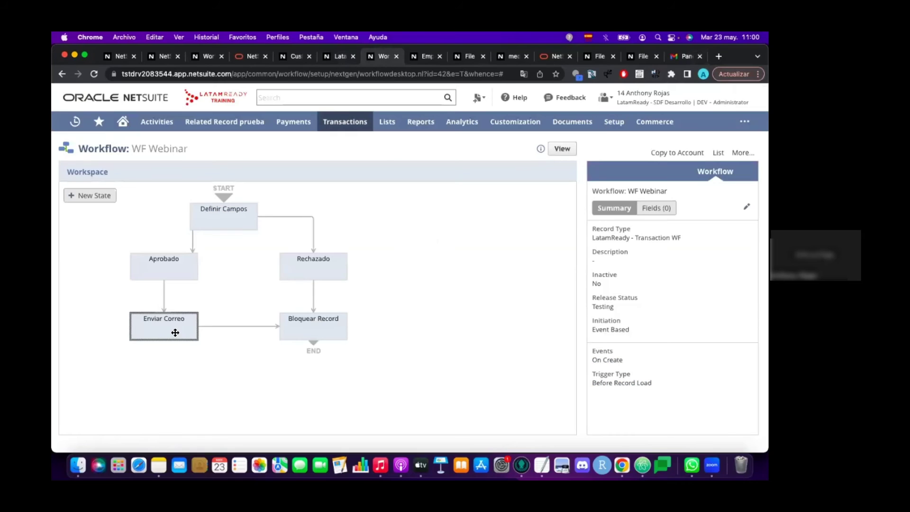
{"action": "double_click", "coordinate": [163, 291]}
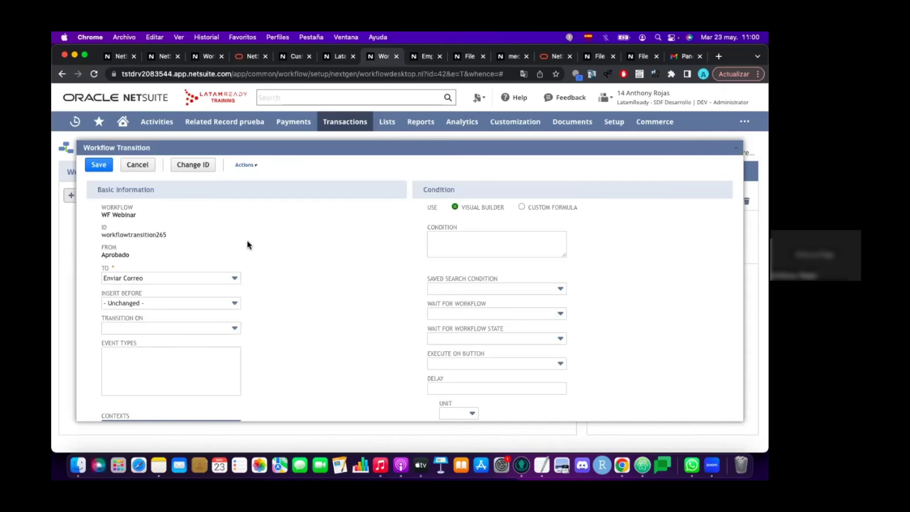
{"action": "left_click", "coordinate": [183, 326]}
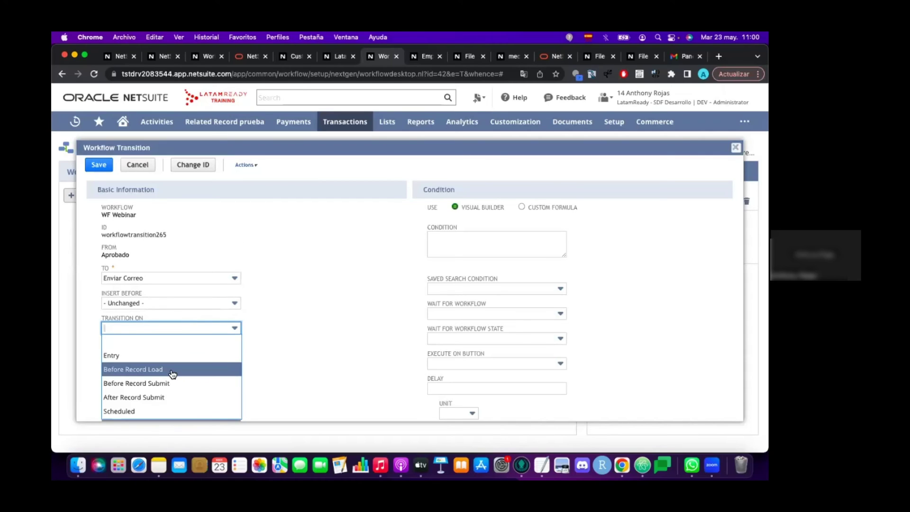
{"action": "left_click", "coordinate": [167, 397]}
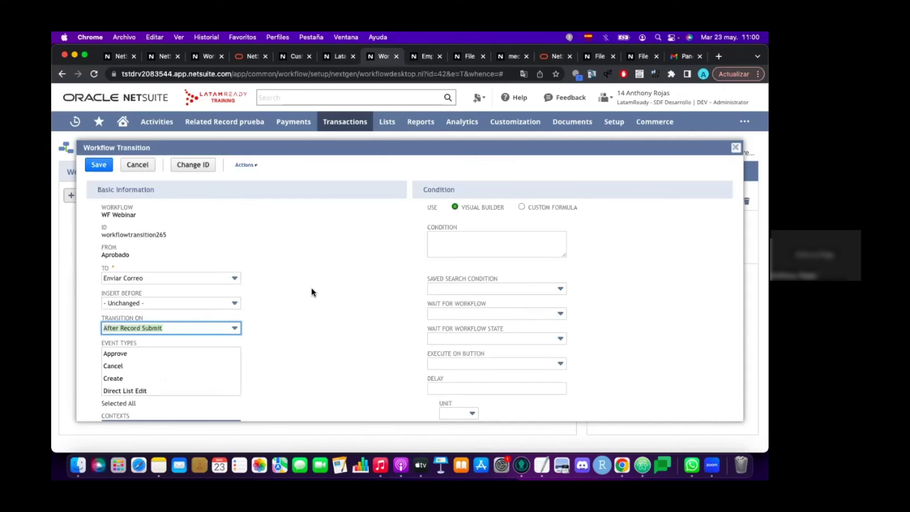
{"action": "scroll", "coordinate": [311, 290], "scroll_direction": "down", "scroll_amount": 5}
{"action": "scroll", "coordinate": [311, 290], "scroll_direction": "up", "scroll_amount": 5}
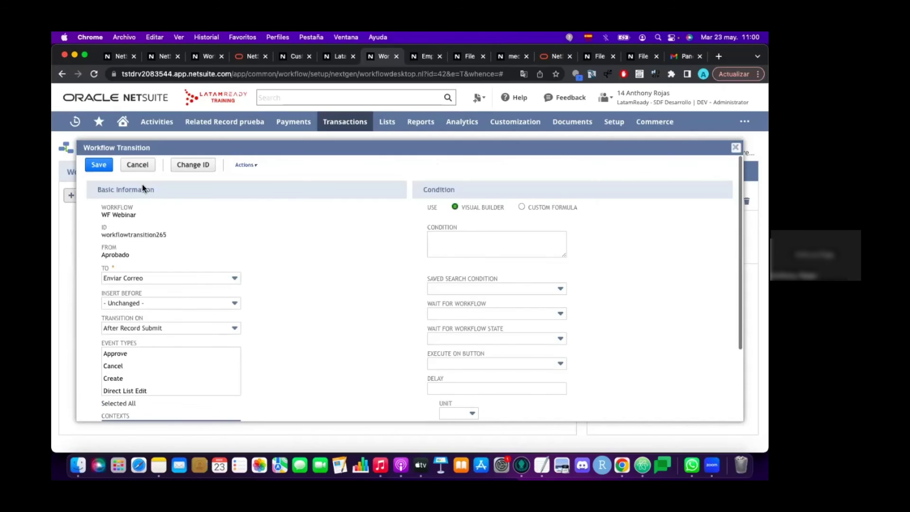
{"action": "left_click", "coordinate": [97, 165]}
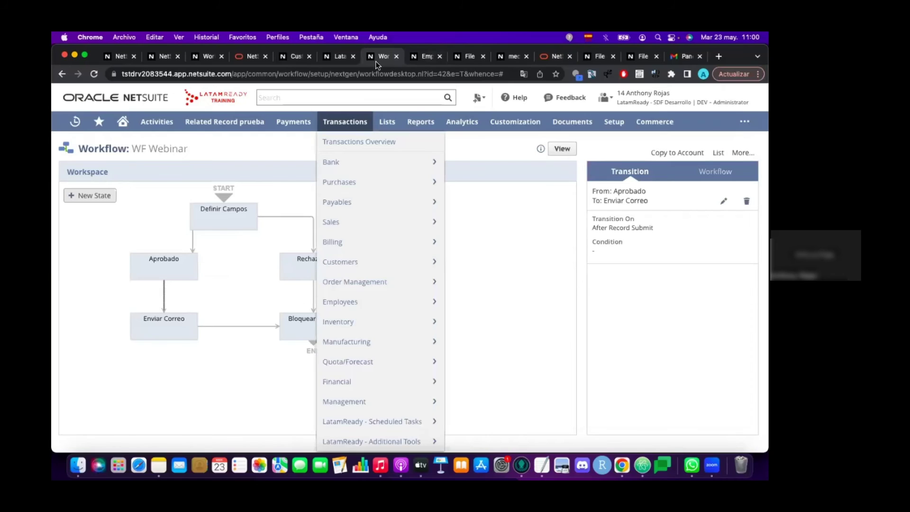
Start a new Transaction WF record from Factura #53 and name it Factura #56
{"action": "left_click", "coordinate": [337, 56]}
{"action": "mouse_move", "coordinate": [210, 178]}
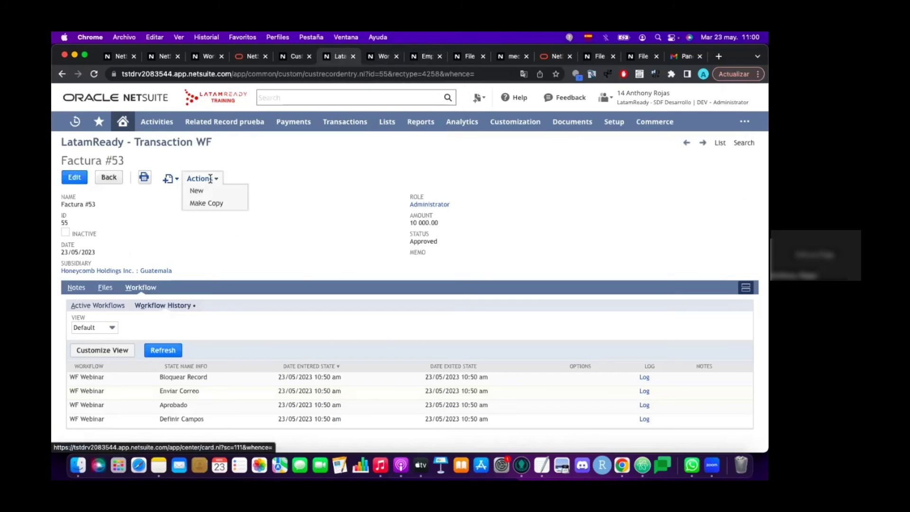
{"action": "left_click", "coordinate": [213, 192]}
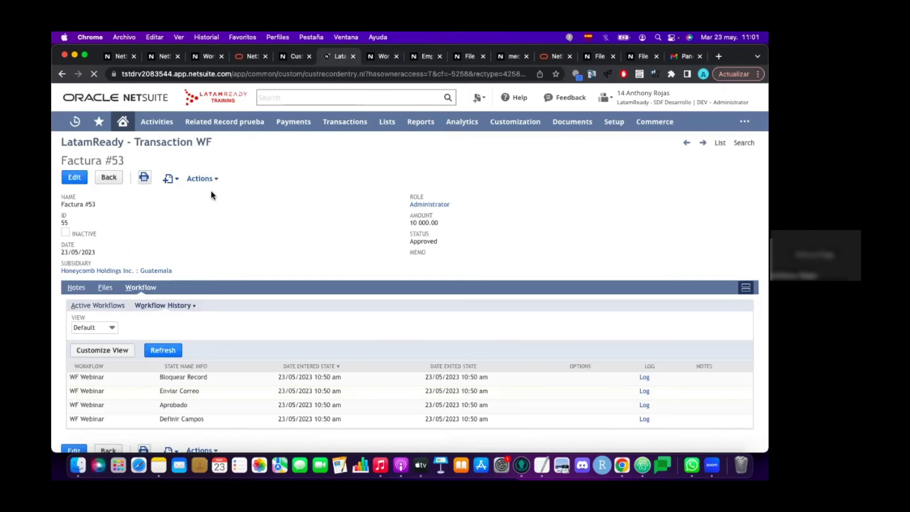
{"action": "left_click", "coordinate": [191, 188]}
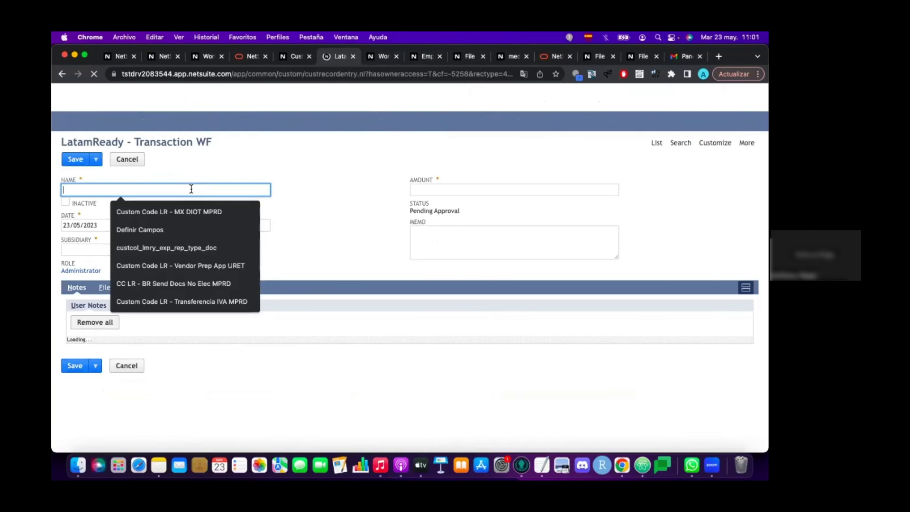
{"action": "type", "text": "Fac"}
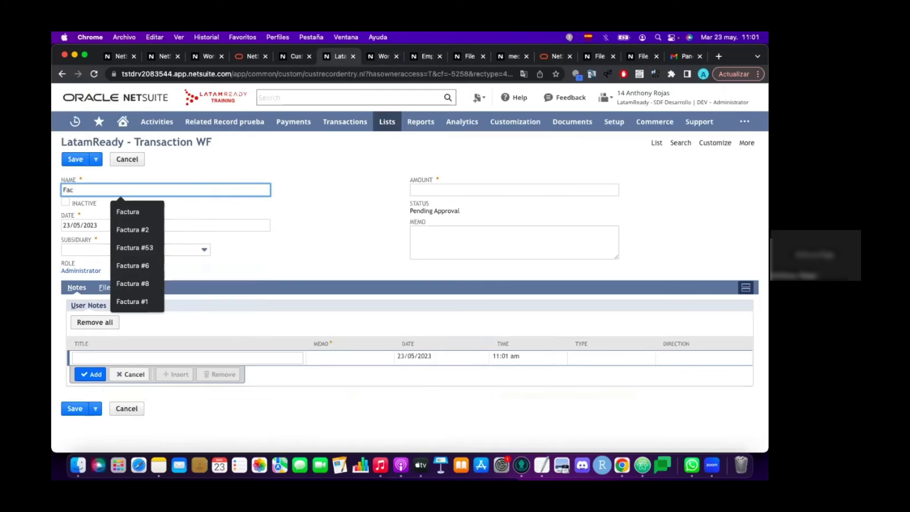
{"action": "type", "text": "tura #56"}
Set the subsidiary to Honeycomb Holdings Inc. : Guatemala and the amount to 10000, and save Factura #56
{"action": "left_click", "coordinate": [195, 248]}
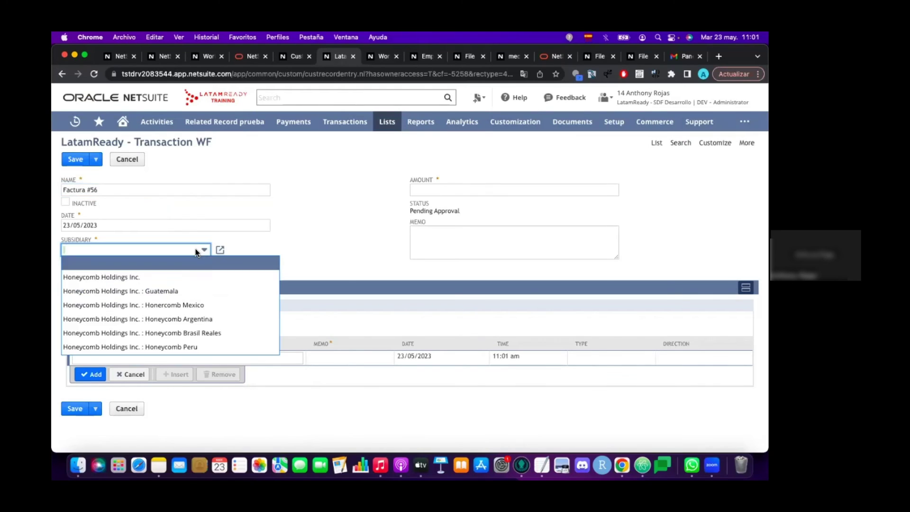
{"action": "left_click", "coordinate": [123, 290]}
{"action": "key", "text": "Tab"}
{"action": "type", "text": "10000"}
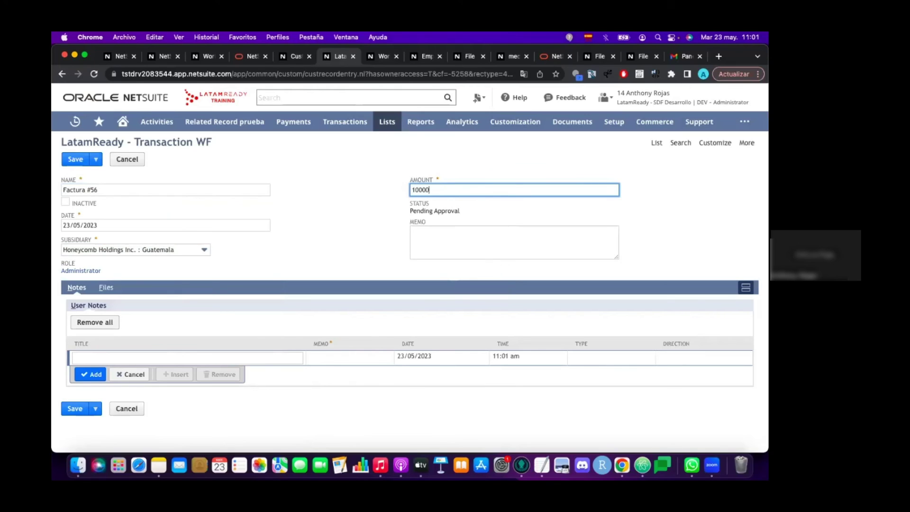
{"action": "left_click", "coordinate": [353, 200]}
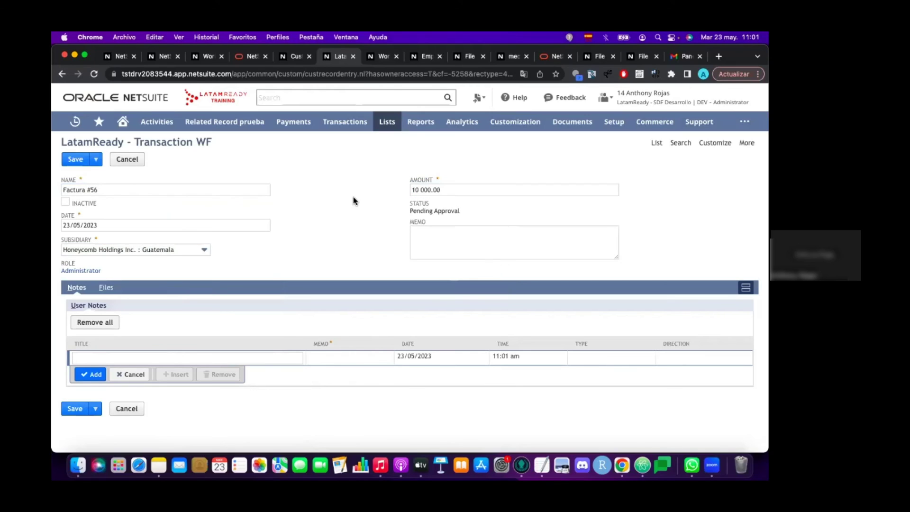
{"action": "left_click", "coordinate": [74, 160]}
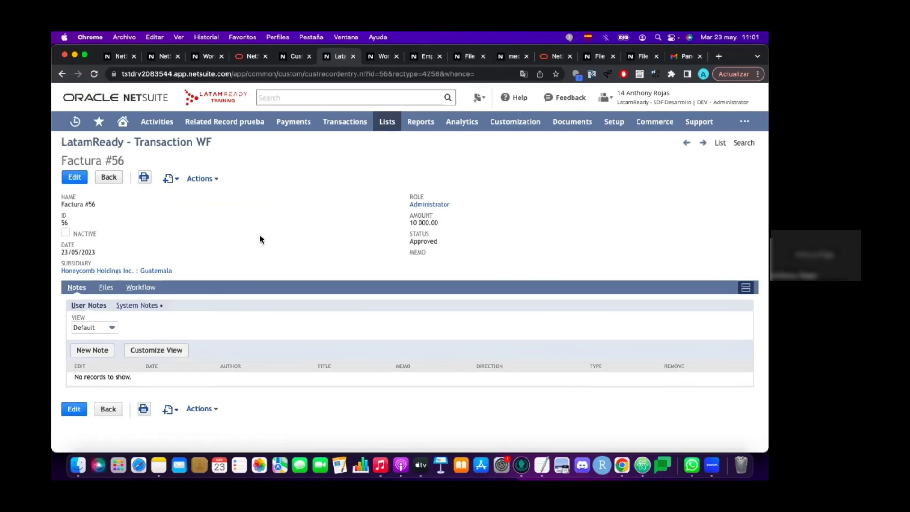
Refresh the message list on the employee record to check for the approval email
{"action": "left_click", "coordinate": [377, 59]}
{"action": "left_click", "coordinate": [424, 56]}
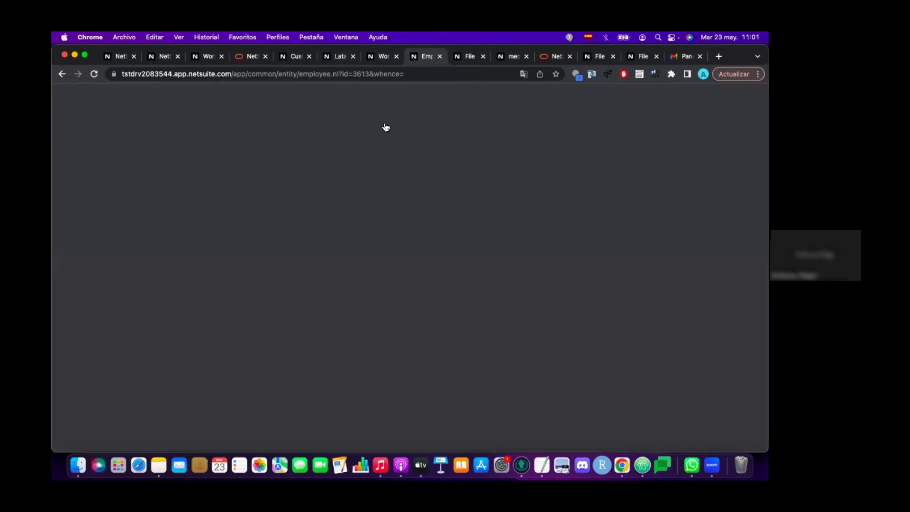
{"action": "scroll", "coordinate": [243, 308], "scroll_direction": "down", "scroll_amount": 6}
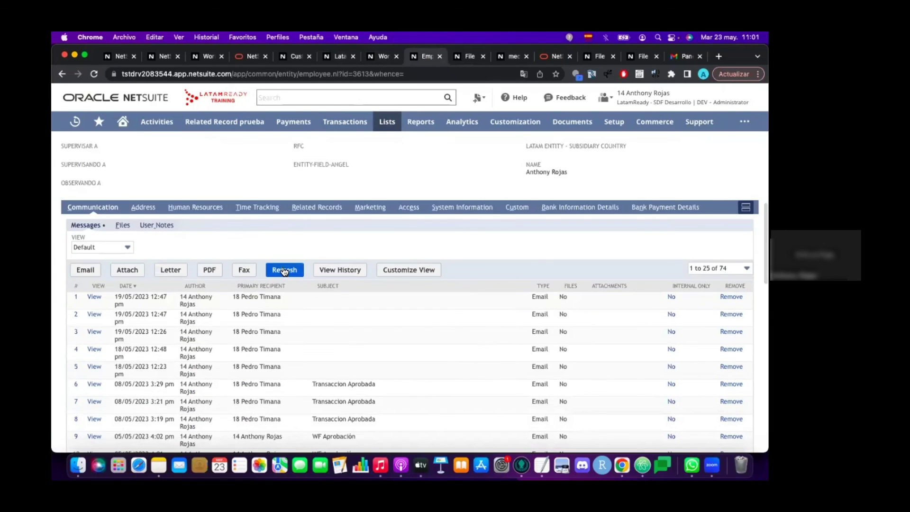
{"action": "left_click", "coordinate": [284, 270]}
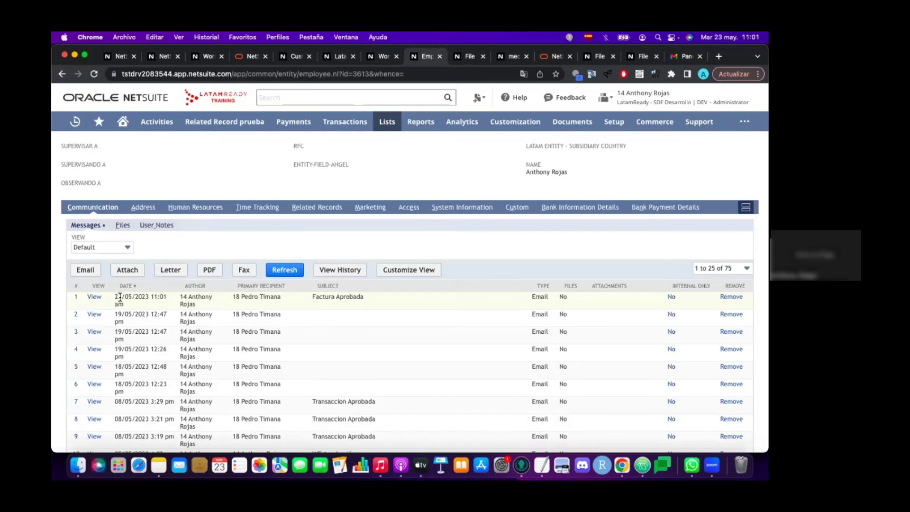
Open the newest Factura Aprobada message and load its address in a new browser tab
{"action": "left_click", "coordinate": [95, 297]}
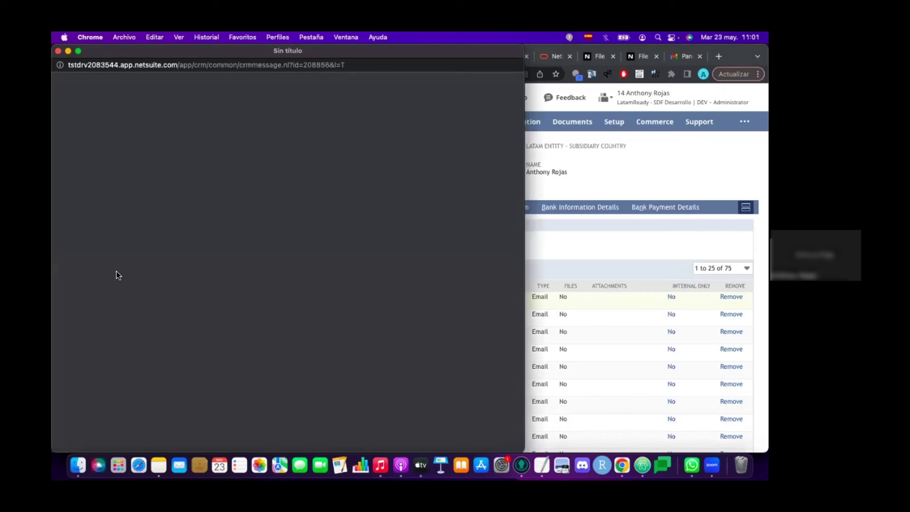
{"action": "left_click", "coordinate": [308, 67]}
{"action": "key", "text": "super+c"}
{"action": "key", "text": "super+w"}
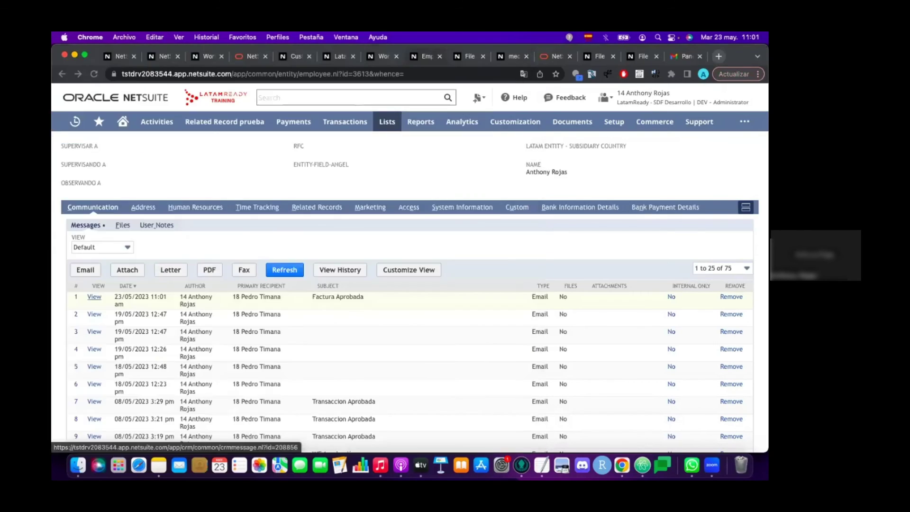
{"action": "key", "text": "super+t"}
{"action": "key", "text": "super+v"}
{"action": "key", "text": "Return"}
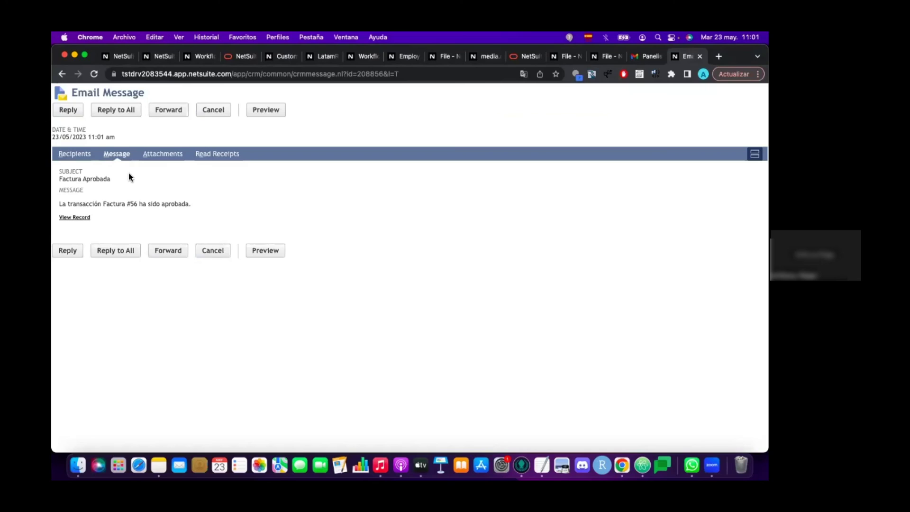
Examine the email's subject and transaction name, follow its View Record link, and close that browser tab
{"action": "triple_click", "coordinate": [100, 178]}
{"action": "double_click", "coordinate": [93, 202]}
{"action": "left_click_drag", "start_coordinate": [137, 204], "coordinate": [103, 204]}
{"action": "left_click", "coordinate": [137, 203]}
{"action": "left_click_drag", "start_coordinate": [137, 203], "coordinate": [102, 203]}
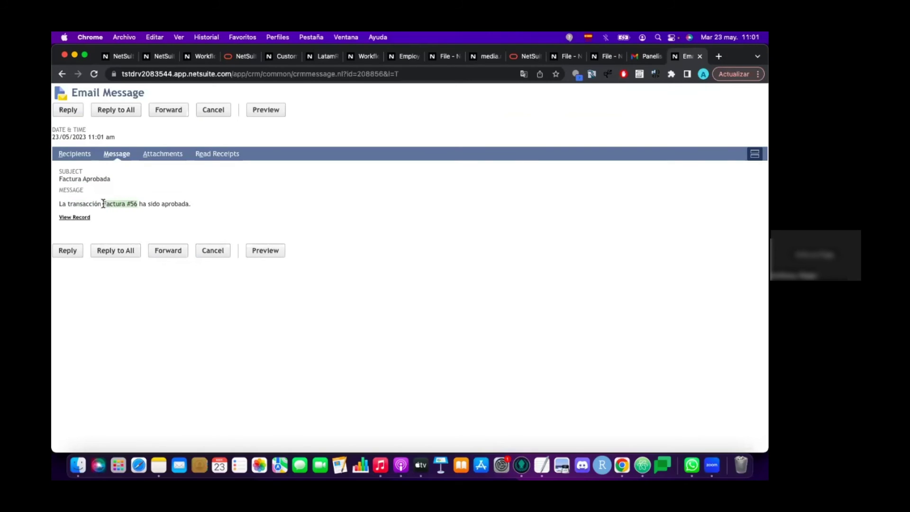
{"action": "left_click", "coordinate": [131, 209]}
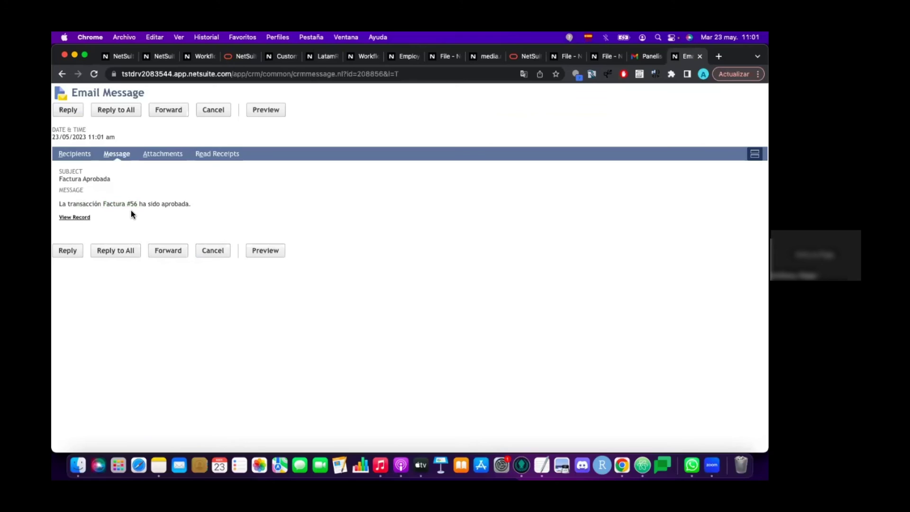
{"action": "left_click", "coordinate": [84, 218]}
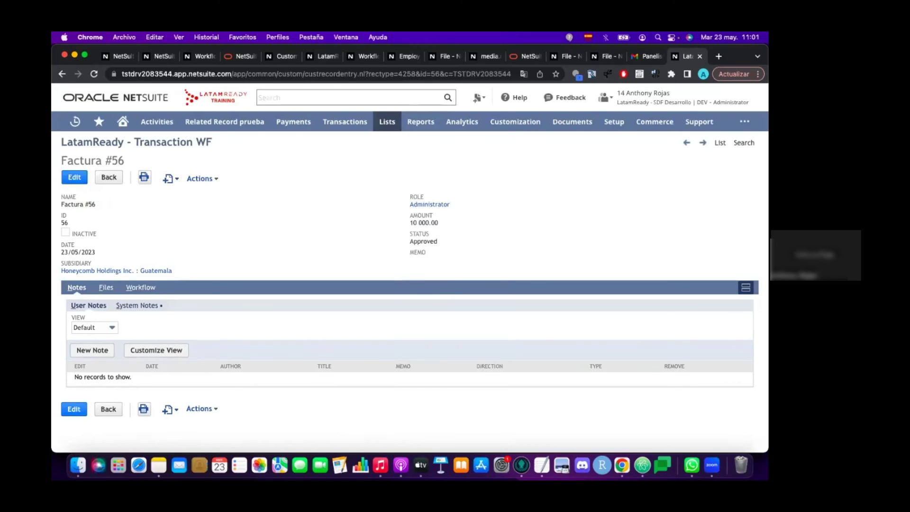
{"action": "left_click", "coordinate": [699, 56]}
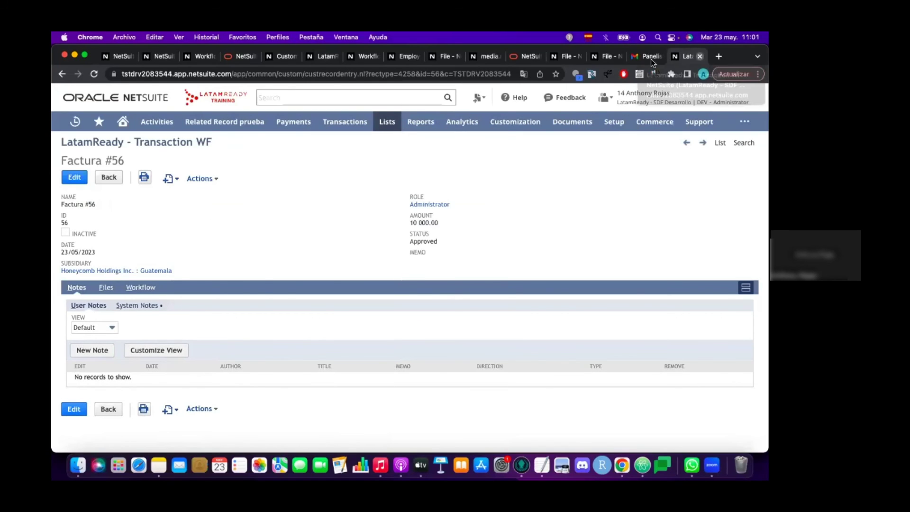
Enable Do Not Exit Workflow on the Bloquear Record state of WF Webinar, and save the state
{"action": "left_click", "coordinate": [377, 55]}
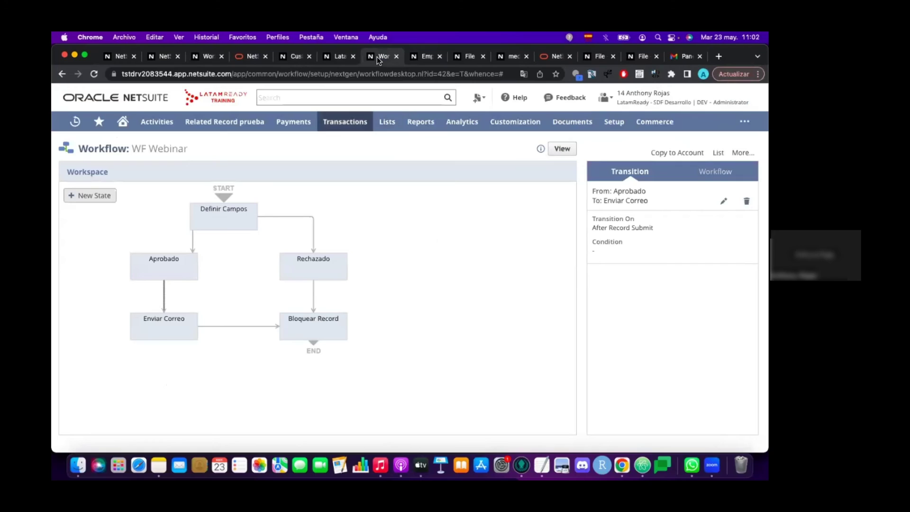
{"action": "left_click", "coordinate": [303, 328]}
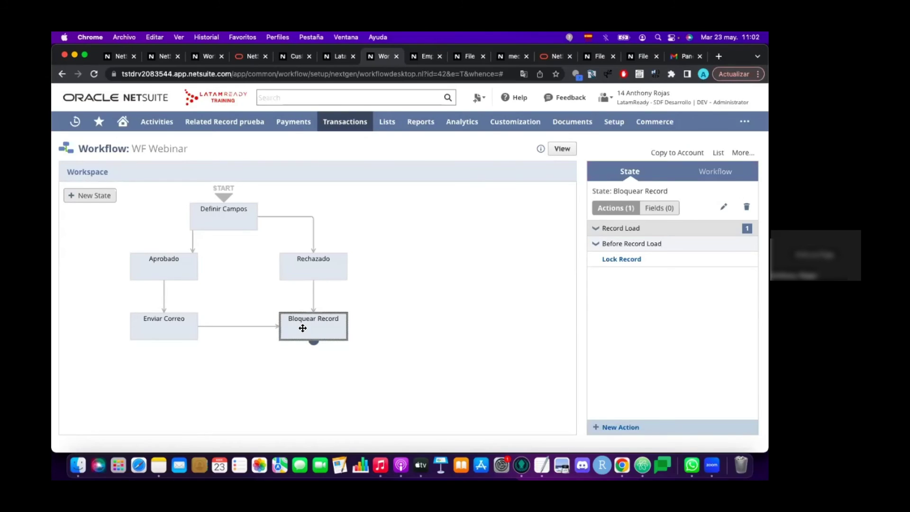
{"action": "double_click", "coordinate": [302, 327]}
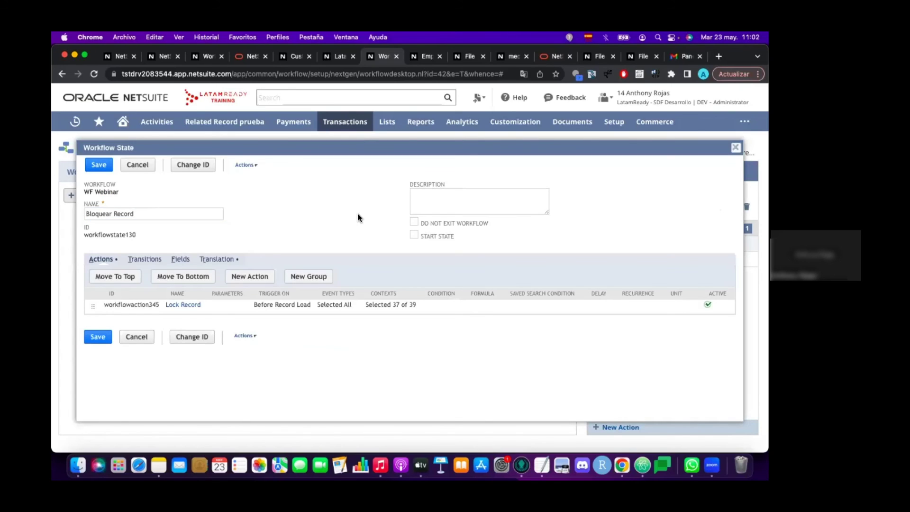
{"action": "left_click", "coordinate": [415, 222]}
{"action": "left_click", "coordinate": [98, 167]}
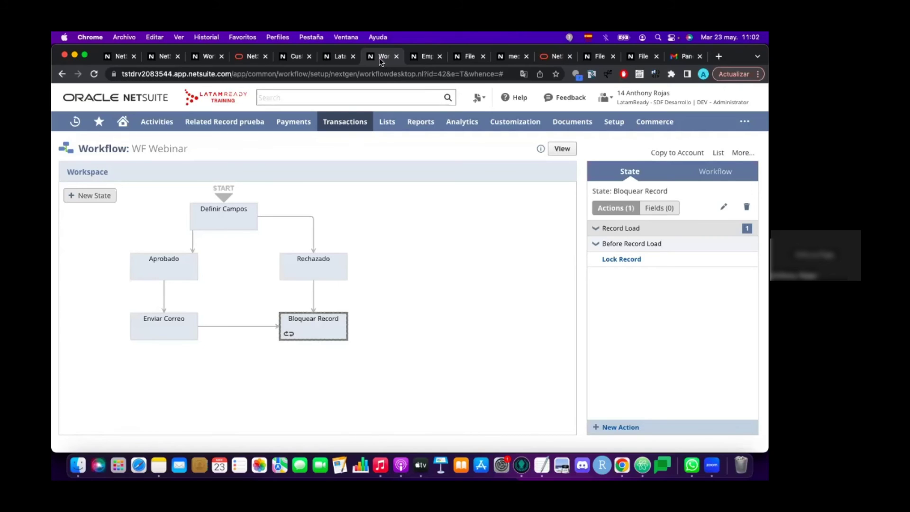
Start a new LatamReady - Transaction WF record from Factura #56 and name it Factura #57
{"action": "left_click", "coordinate": [339, 58]}
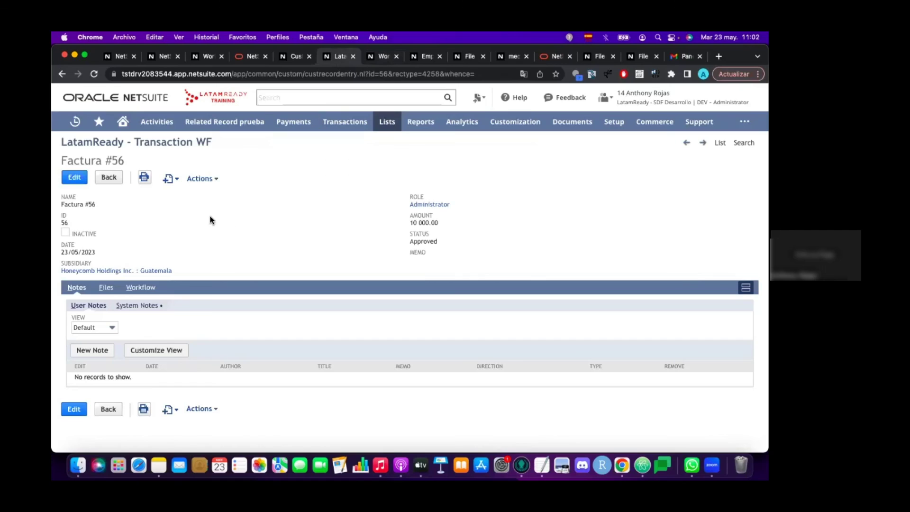
{"action": "mouse_move", "coordinate": [210, 179]}
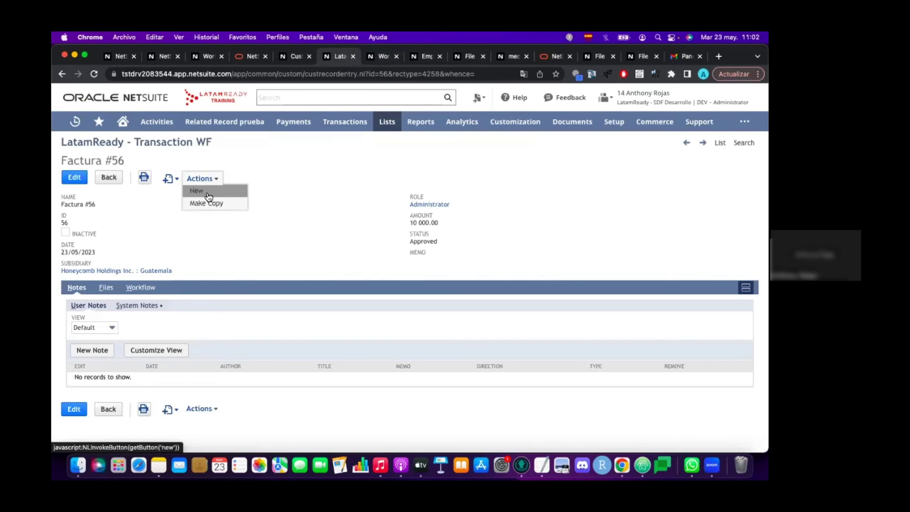
{"action": "left_click", "coordinate": [209, 194]}
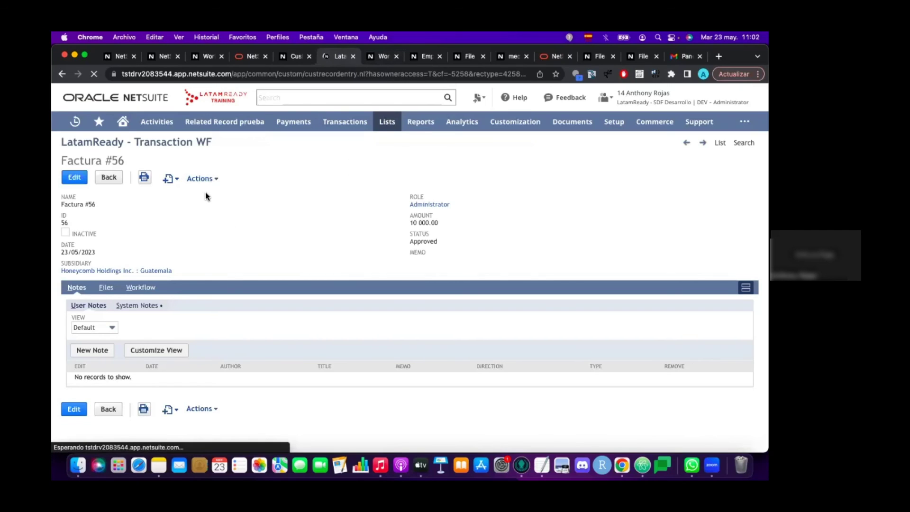
{"action": "left_click", "coordinate": [158, 189]}
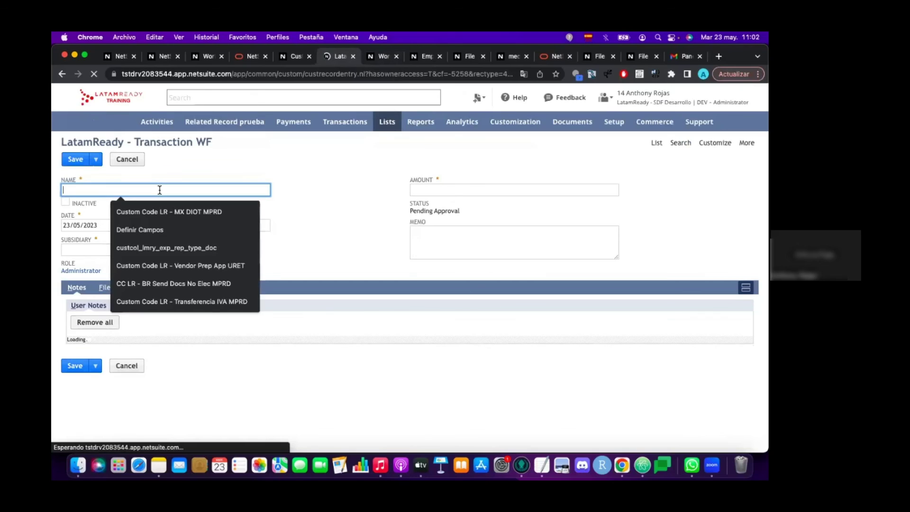
{"action": "type", "text": "Factu"}
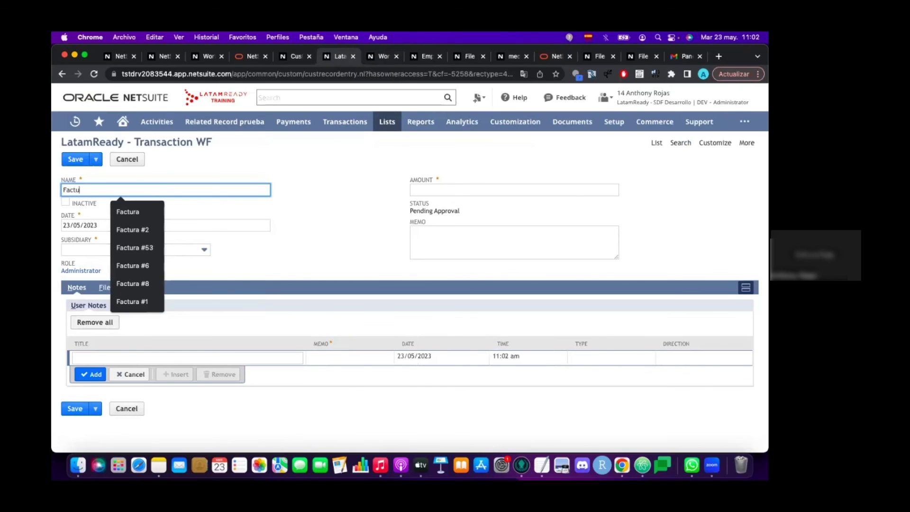
{"action": "type", "text": "ra #57"}
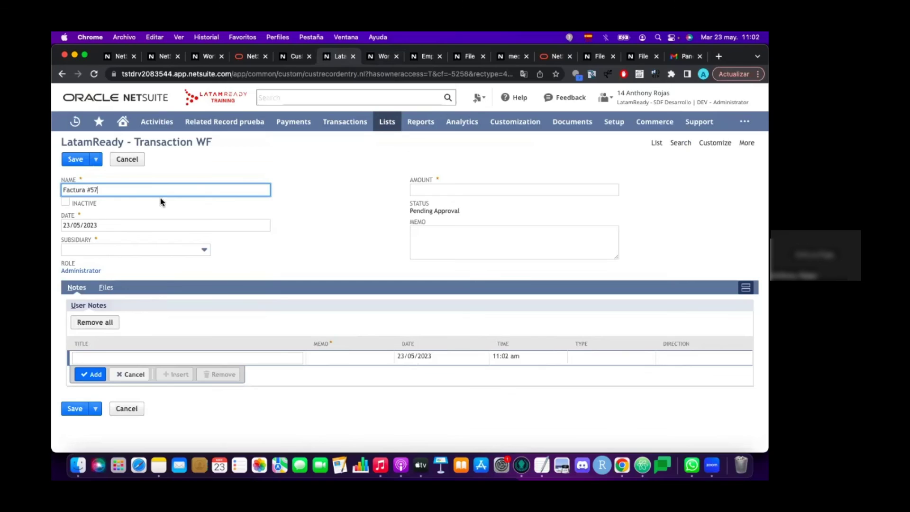
Assign the Honeycomb Holdings Inc. : Guatemala subsidiary, set the amount to 10000, and save the record
{"action": "left_click", "coordinate": [146, 248]}
{"action": "left_click", "coordinate": [142, 291]}
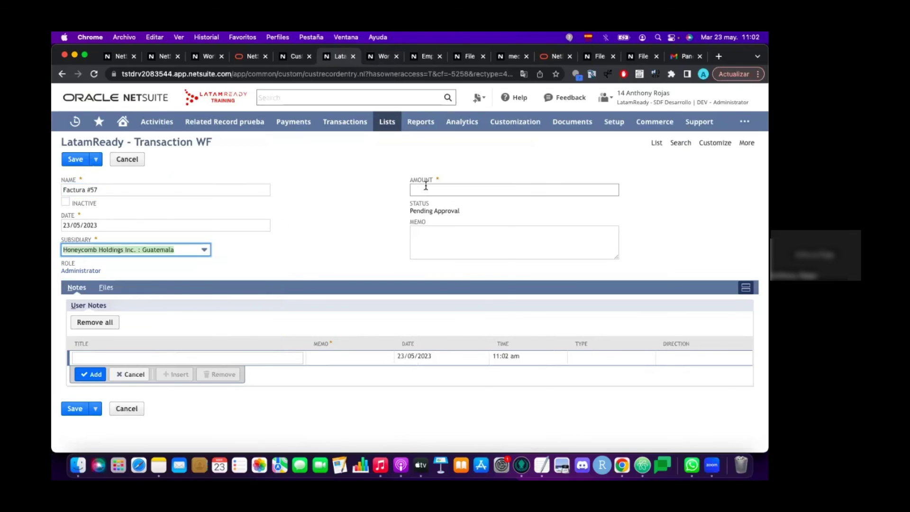
{"action": "left_click", "coordinate": [425, 189]}
{"action": "type", "text": "10000"}
{"action": "left_click", "coordinate": [342, 198]}
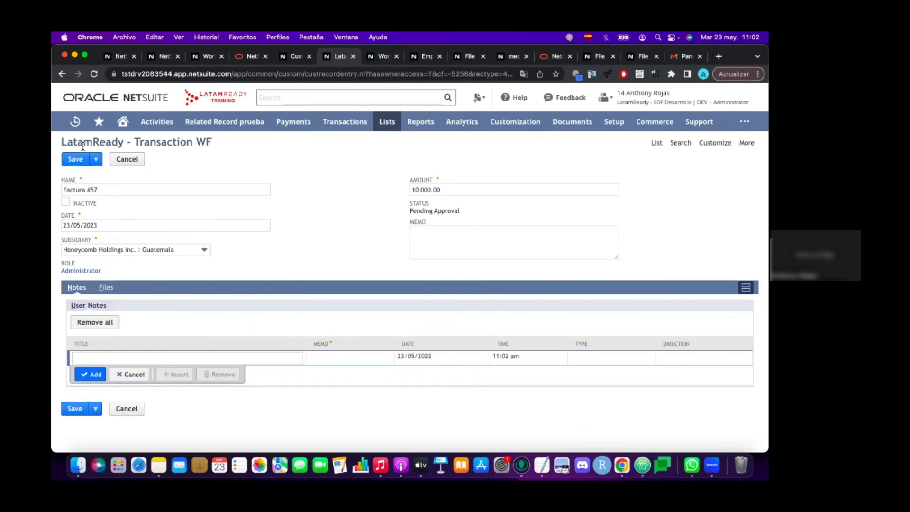
{"action": "left_click", "coordinate": [75, 160]}
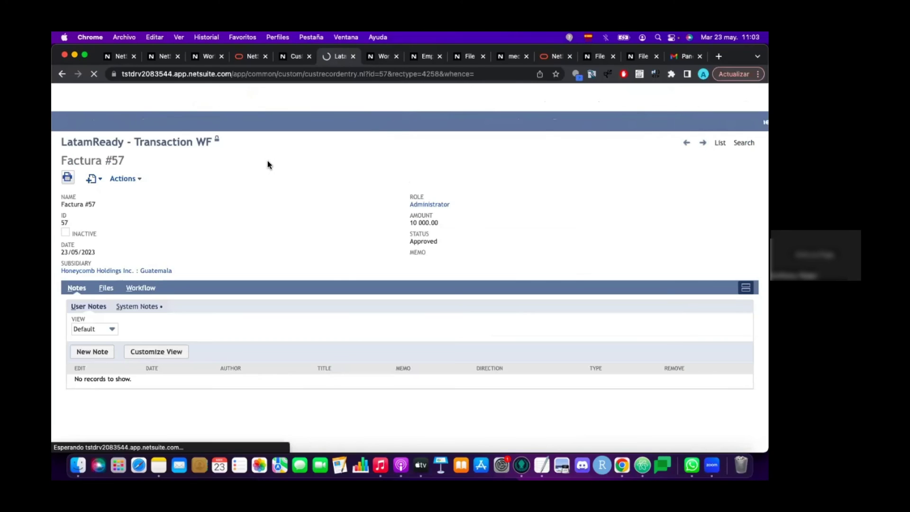
Refresh the employee record's message list, and check the lock and available actions on Factura #57
{"action": "left_click", "coordinate": [423, 56]}
{"action": "left_click", "coordinate": [286, 269]}
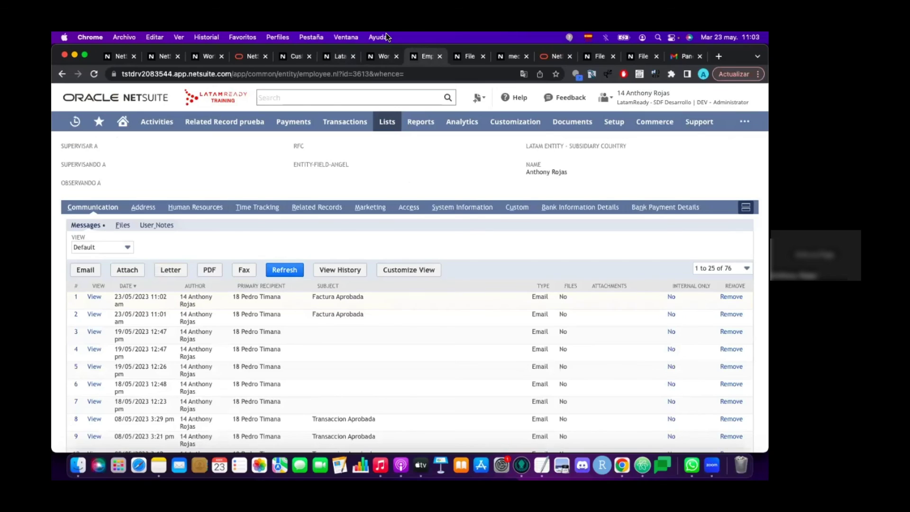
{"action": "left_click", "coordinate": [328, 56]}
{"action": "triple_click", "coordinate": [105, 161]}
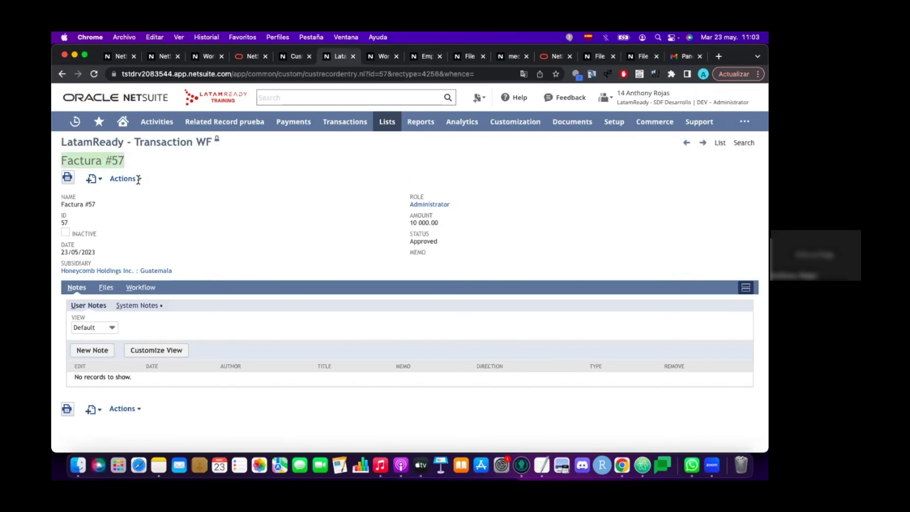
{"action": "mouse_move", "coordinate": [138, 179]}
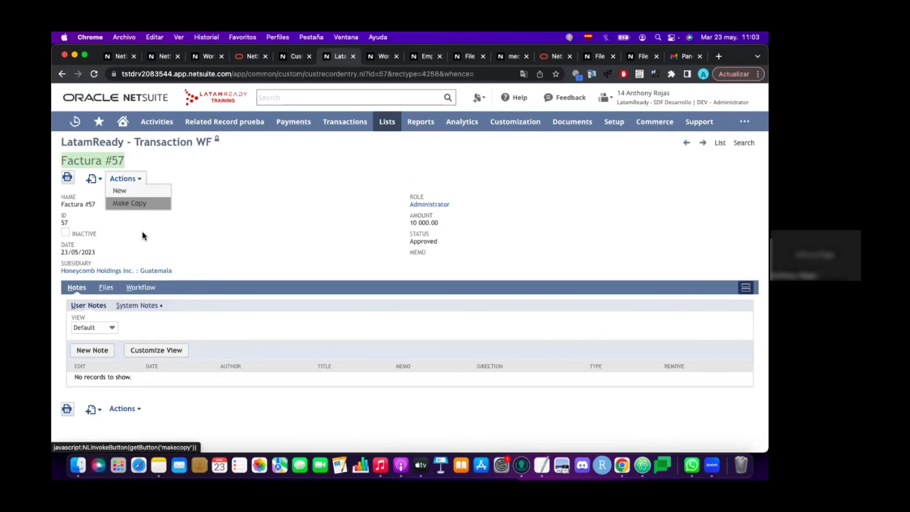
{"action": "mouse_move", "coordinate": [99, 180]}
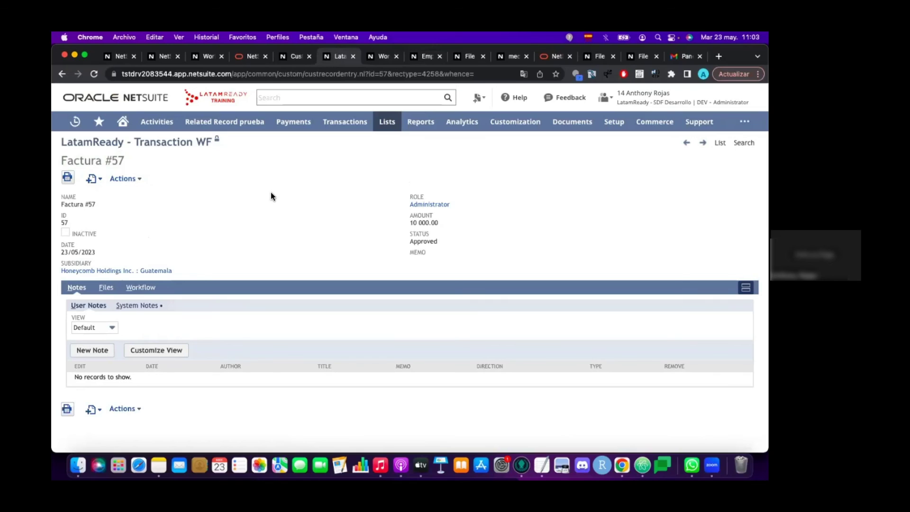
Examine the role and amount condition on WF Webinar's transition from Definir Campos to Rechazado
{"action": "left_click", "coordinate": [375, 57]}
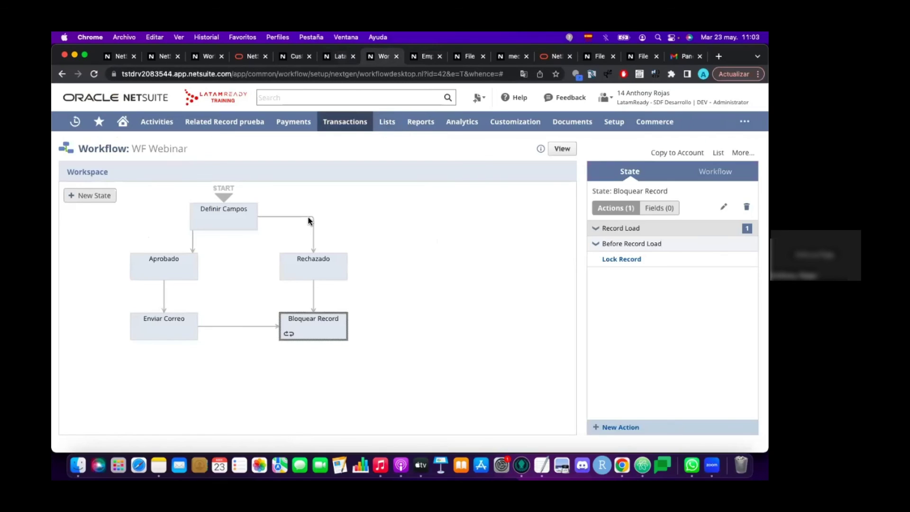
{"action": "left_click", "coordinate": [309, 218]}
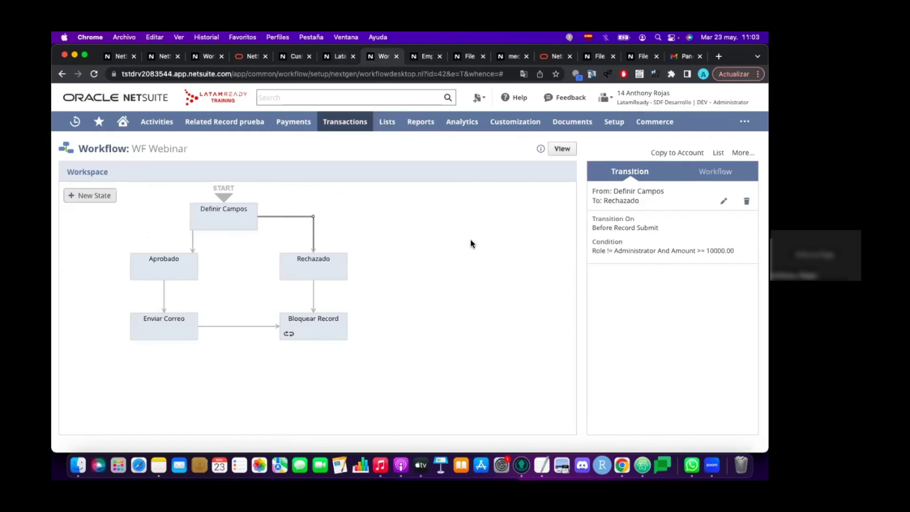
{"action": "left_click", "coordinate": [299, 216]}
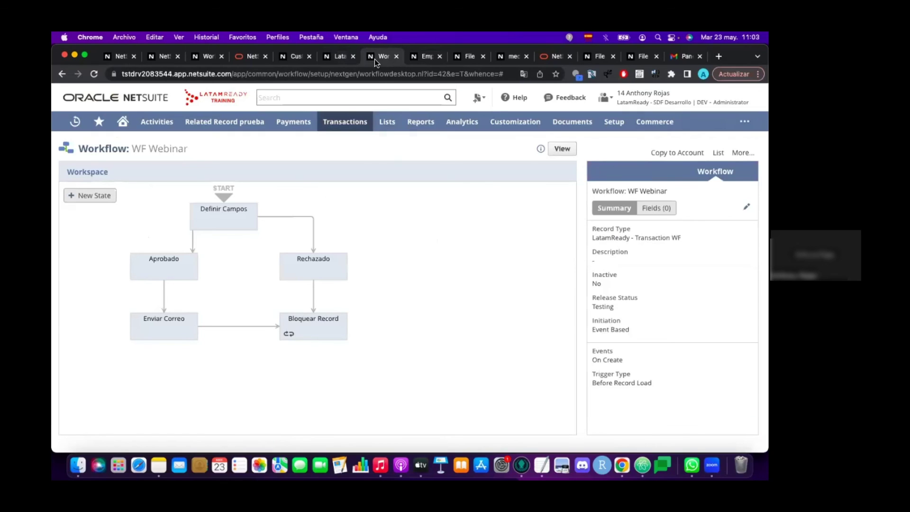
{"action": "left_click", "coordinate": [285, 216]}
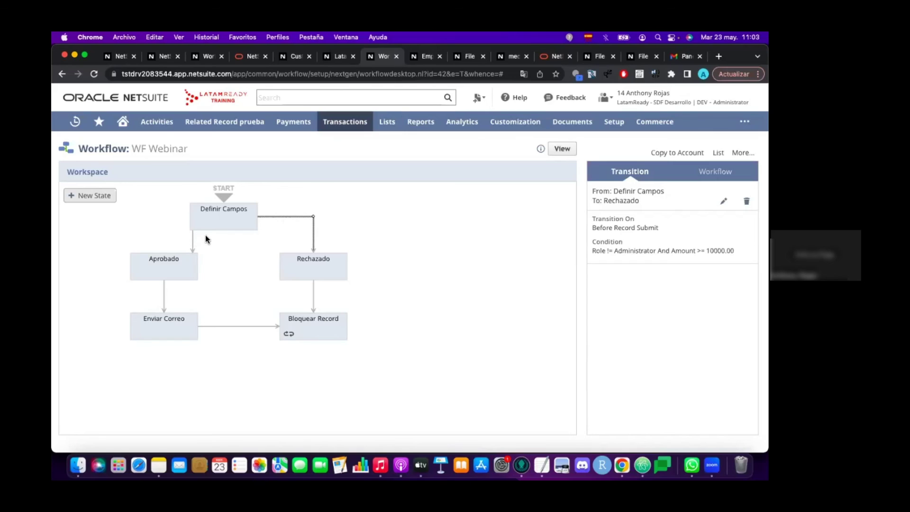
{"action": "triple_click", "coordinate": [644, 250]}
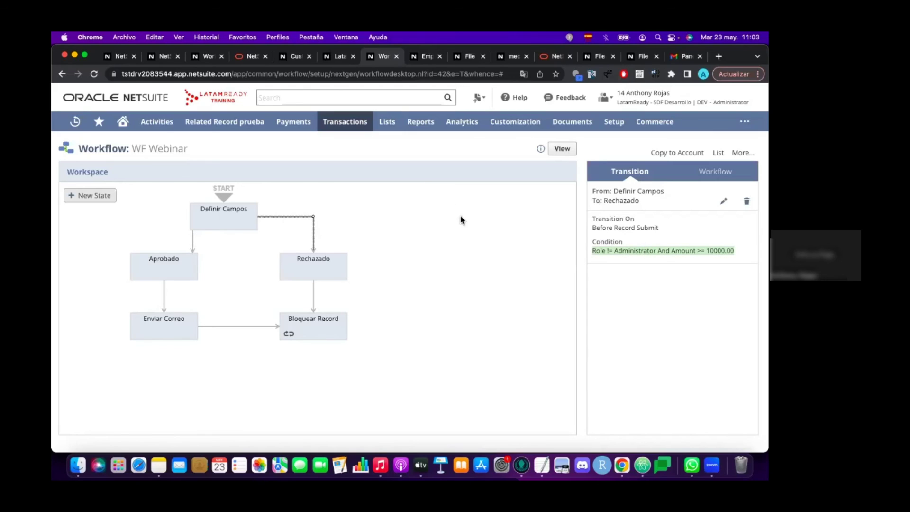
{"action": "double_click", "coordinate": [595, 250]}
{"action": "left_click", "coordinate": [628, 251]}
{"action": "double_click", "coordinate": [629, 251]}
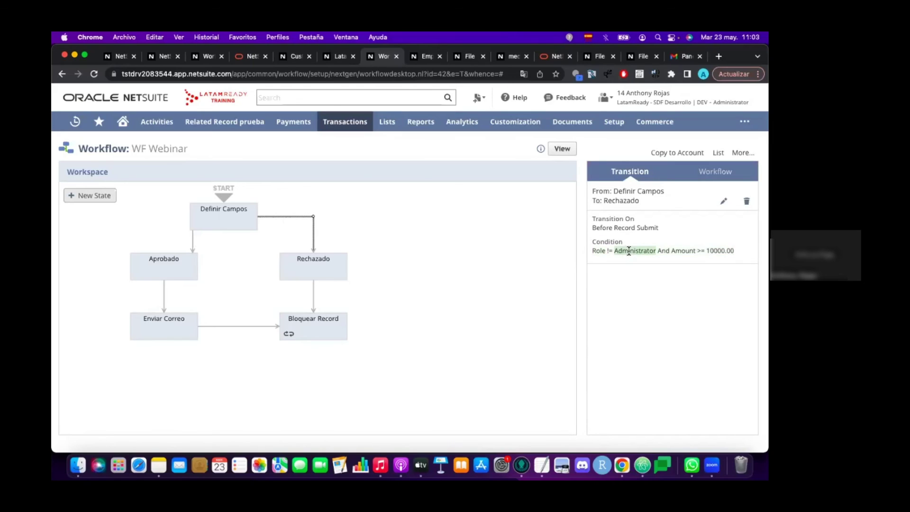
{"action": "double_click", "coordinate": [595, 250]}
{"action": "double_click", "coordinate": [630, 251]}
{"action": "double_click", "coordinate": [674, 250]}
Examine the condition on the Definir Campos to Aprobado transition and compare it with the Factura #57 record
{"action": "left_click", "coordinate": [192, 240]}
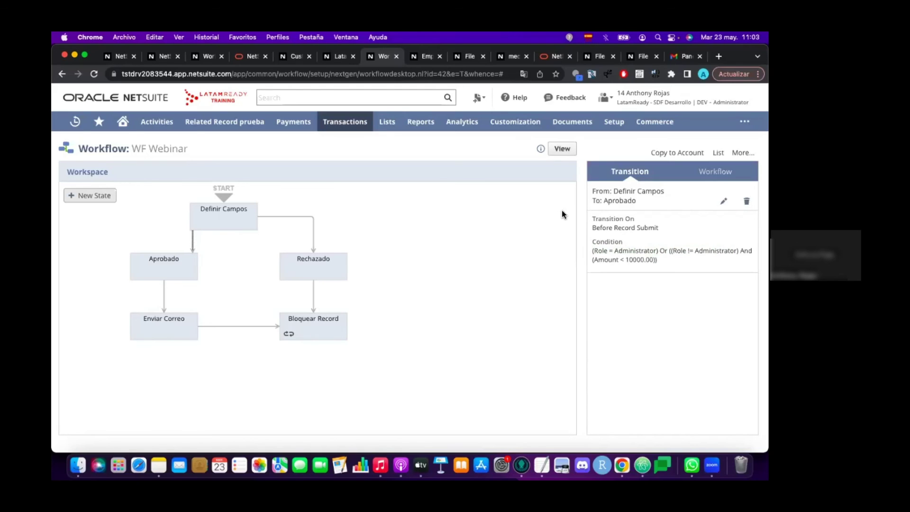
{"action": "double_click", "coordinate": [600, 251]}
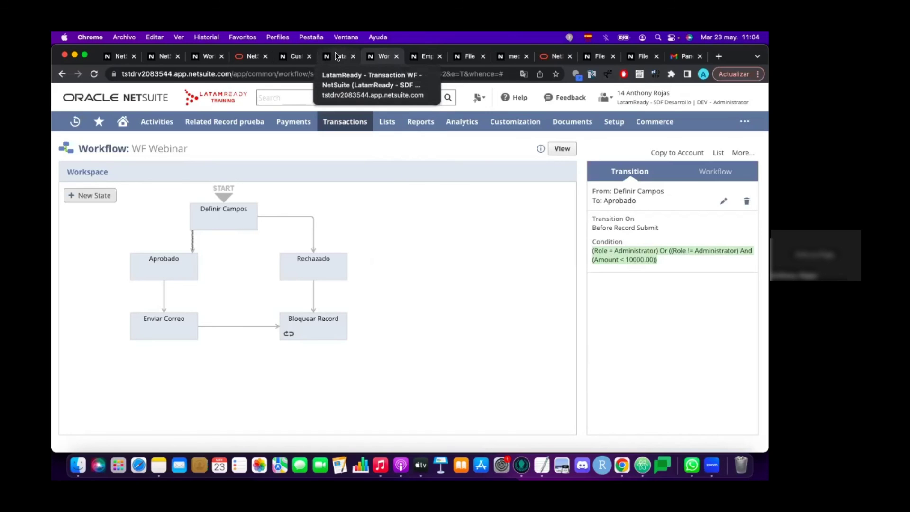
{"action": "left_click", "coordinate": [334, 55]}
{"action": "left_click", "coordinate": [371, 56]}
{"action": "left_click", "coordinate": [343, 57]}
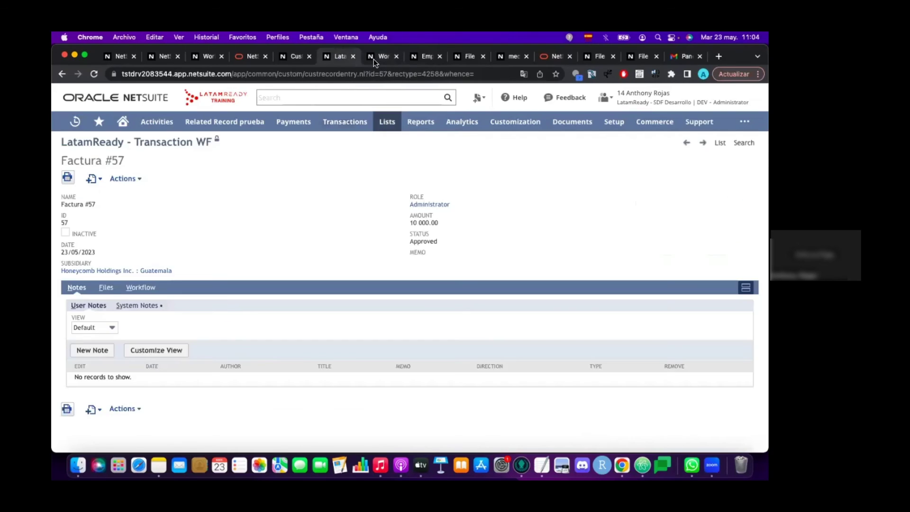
{"action": "left_click", "coordinate": [377, 58]}
{"action": "left_click", "coordinate": [332, 59]}
{"action": "left_click", "coordinate": [378, 56]}
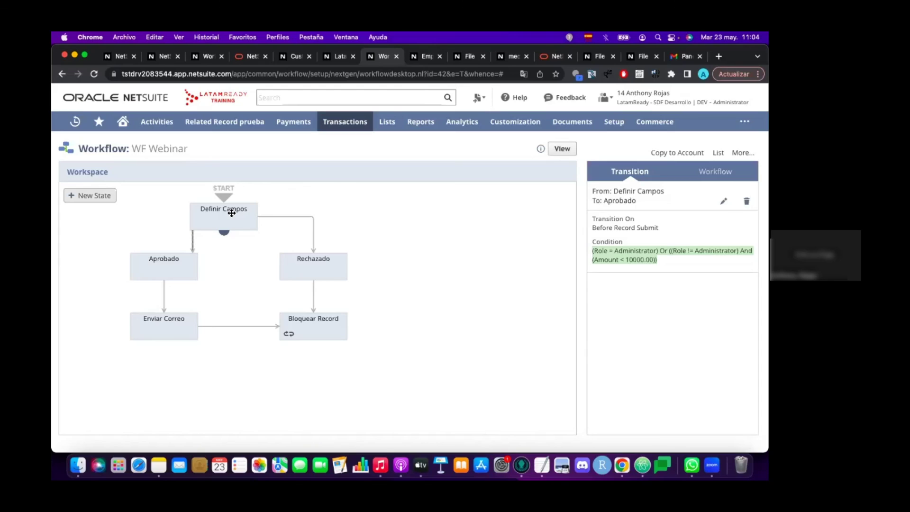
{"action": "left_click_drag", "start_coordinate": [188, 148], "coordinate": [77, 148]}
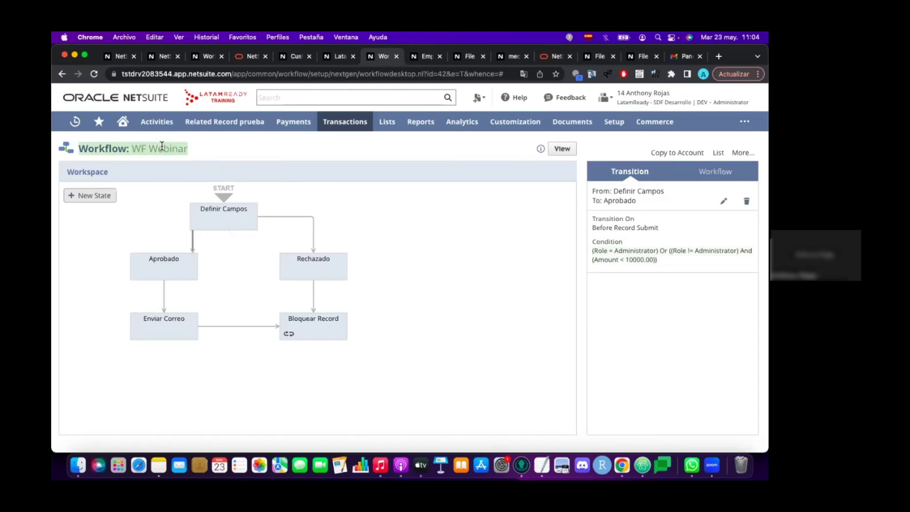
{"action": "left_click", "coordinate": [203, 143]}
{"action": "mouse_move", "coordinate": [208, 212]}
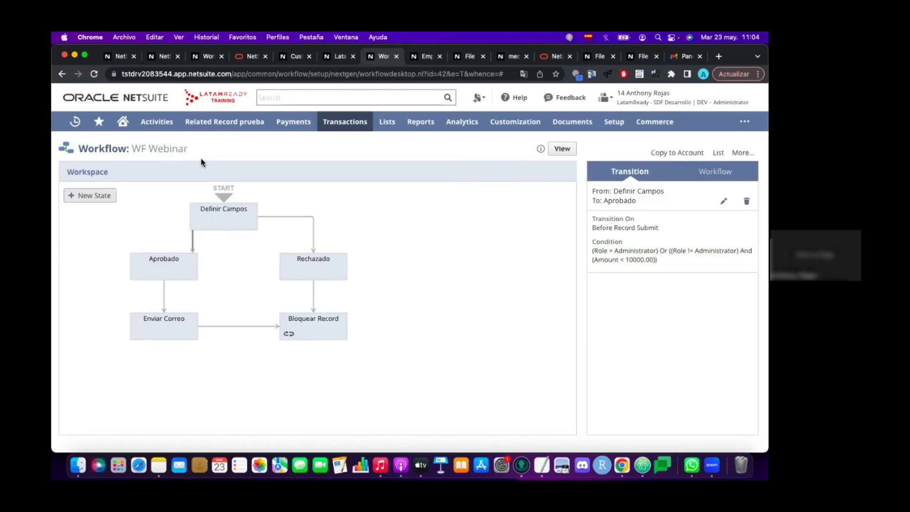
{"action": "double_click", "coordinate": [172, 147]}
{"action": "triple_click", "coordinate": [172, 147]}
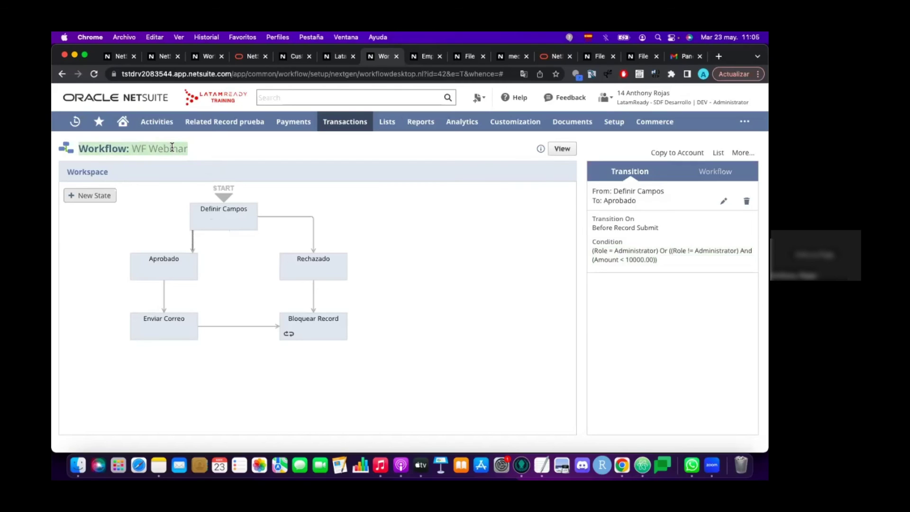
{"action": "left_click", "coordinate": [205, 150]}
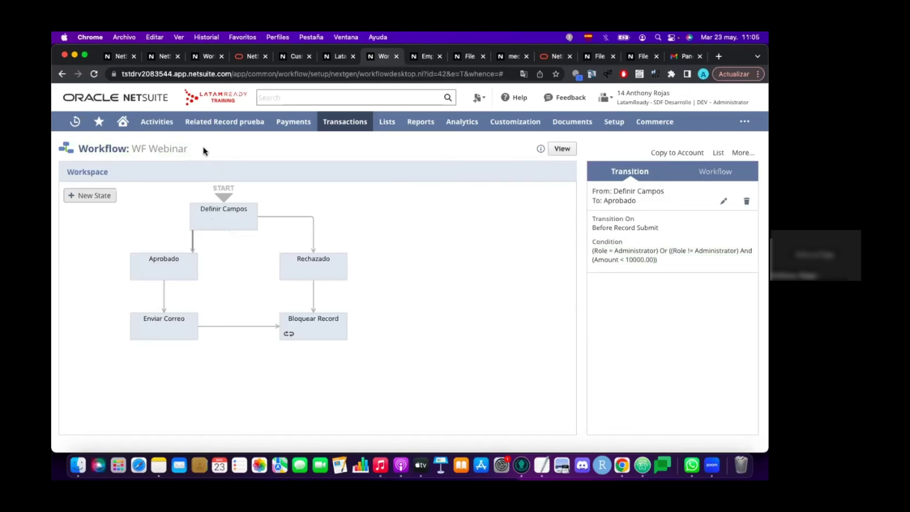
{"action": "triple_click", "coordinate": [167, 151]}
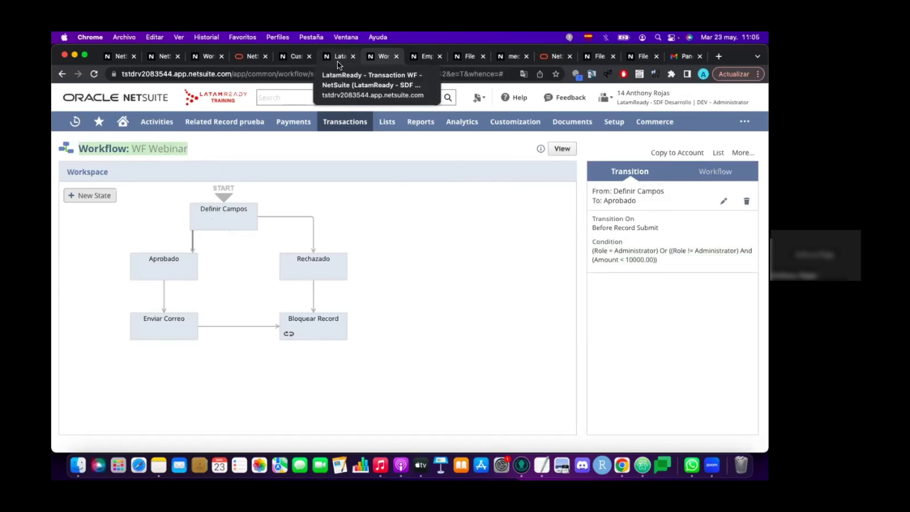
{"action": "left_click", "coordinate": [285, 143]}
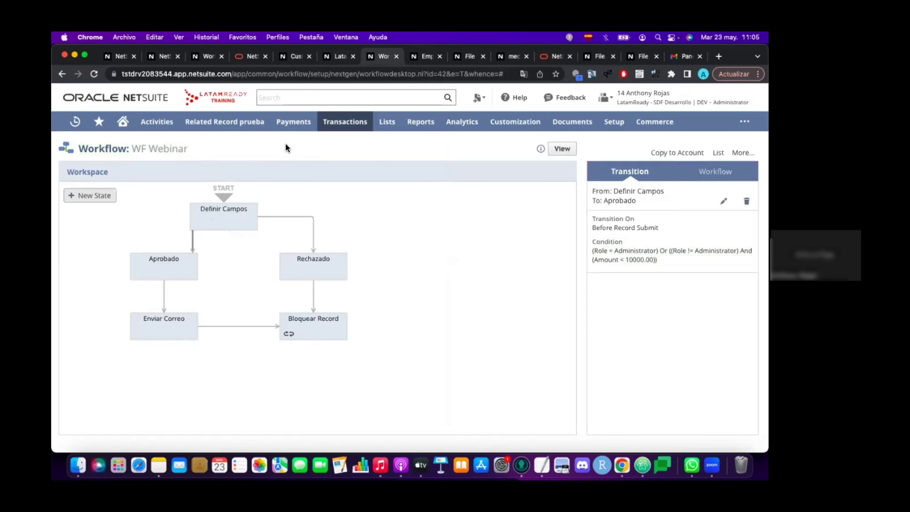
Examine the recipient, attachment and condition options of the Enviar Correo state's Send Email action, and close it without saving
{"action": "double_click", "coordinate": [175, 323]}
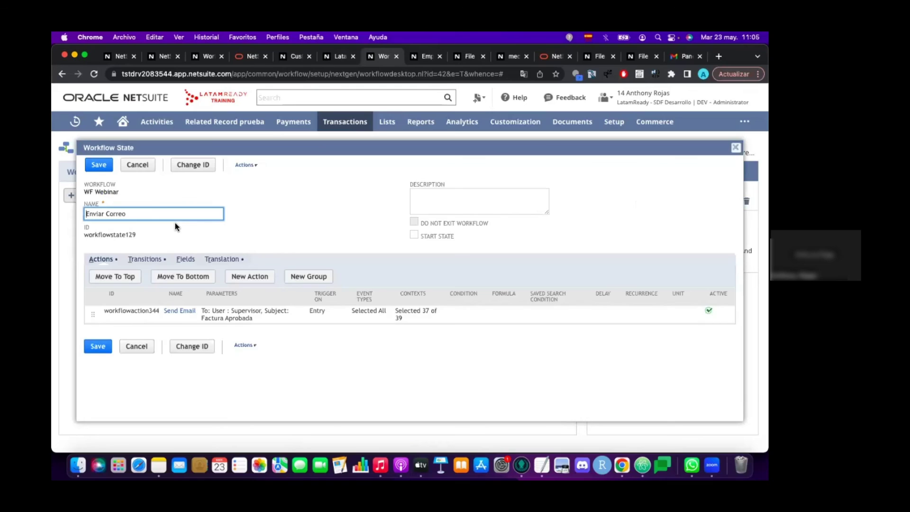
{"action": "left_click", "coordinate": [176, 311]}
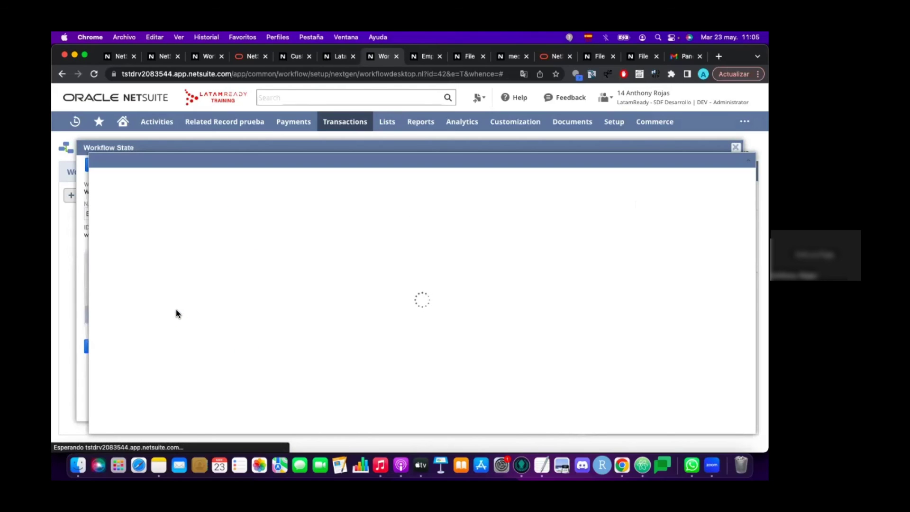
{"action": "scroll", "coordinate": [311, 298], "scroll_direction": "down", "scroll_amount": 10}
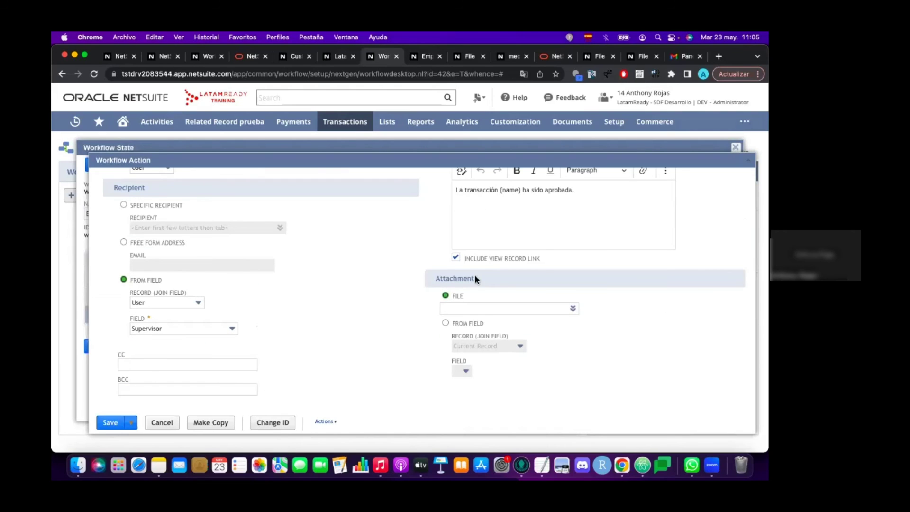
{"action": "left_click", "coordinate": [474, 308]}
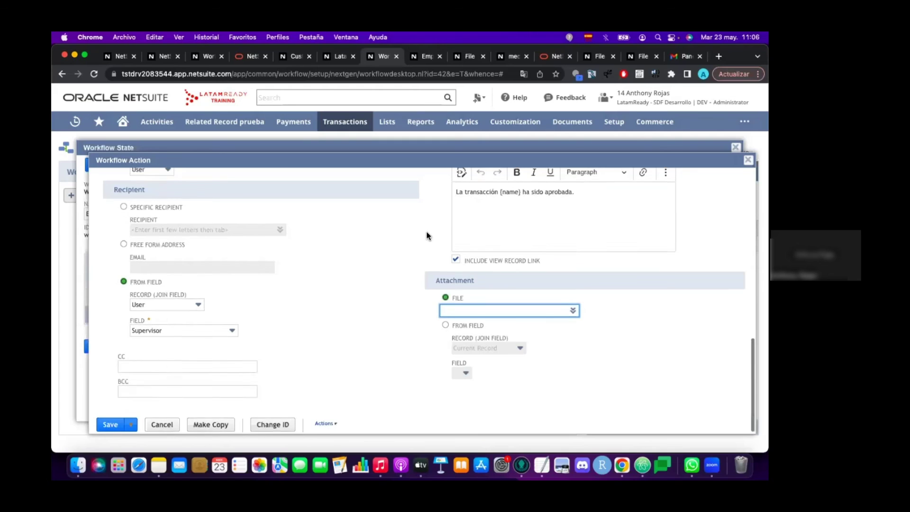
{"action": "scroll", "coordinate": [426, 235], "scroll_direction": "up", "scroll_amount": 15}
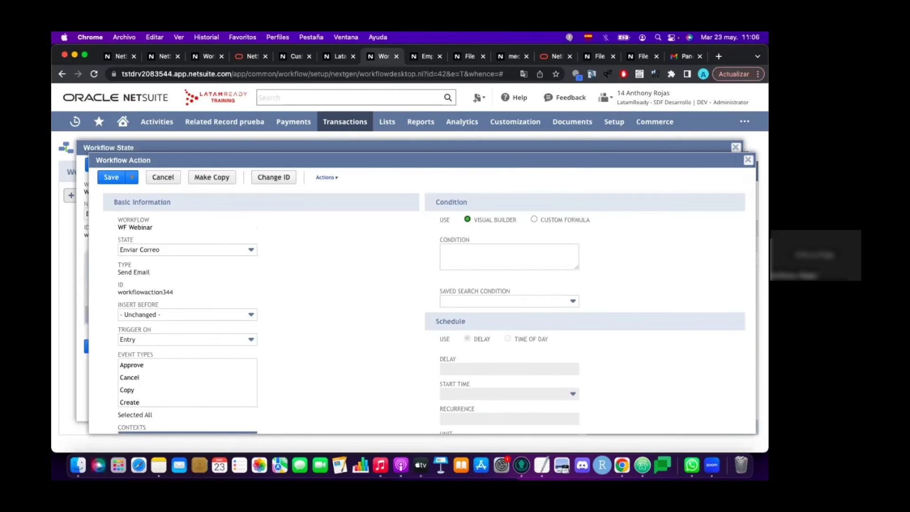
{"action": "left_click", "coordinate": [748, 160]}
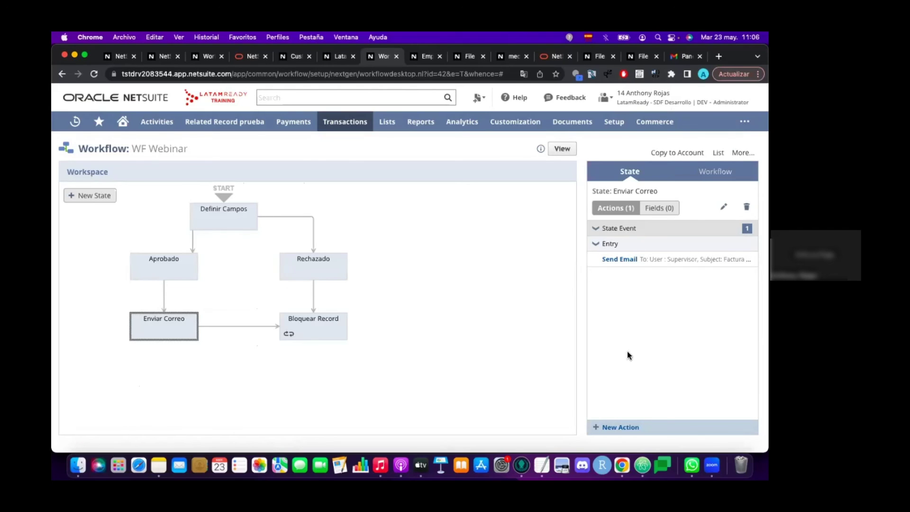
{"action": "mouse_move", "coordinate": [630, 259]}
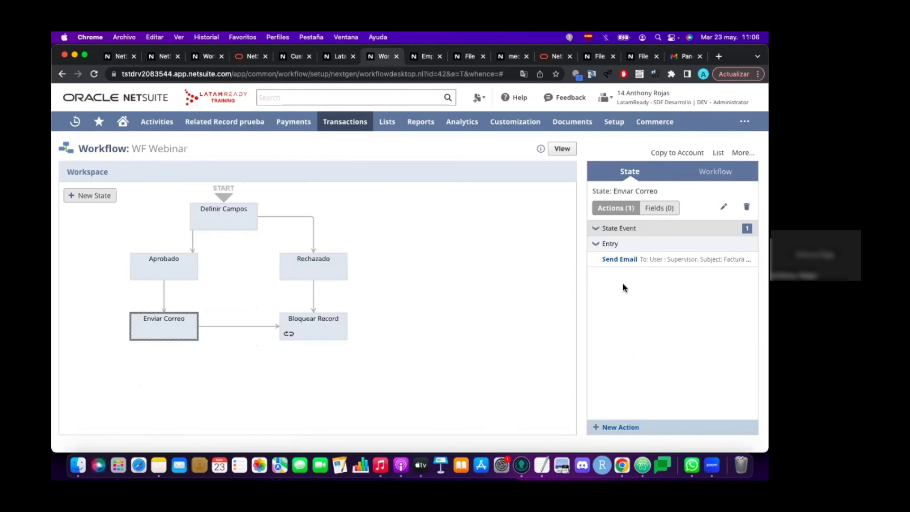